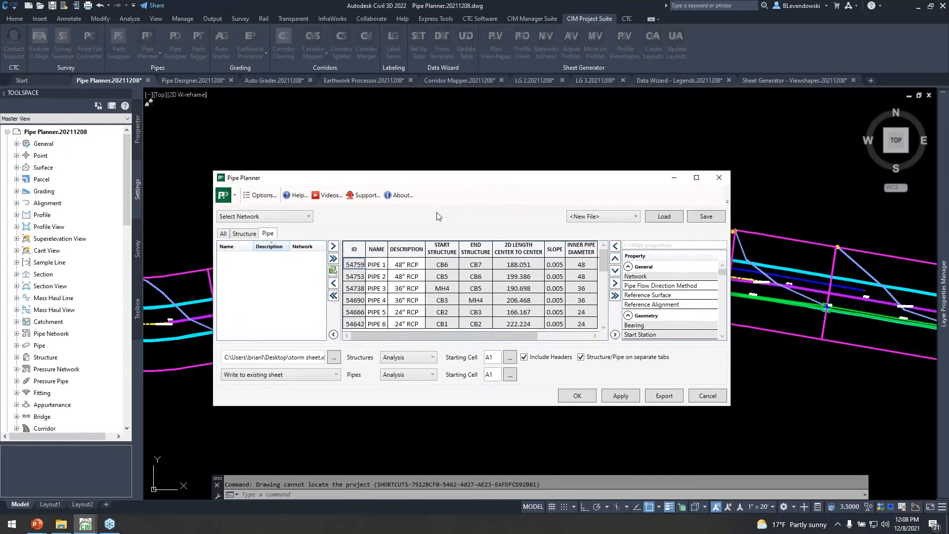
Review the Pipe Planner formatting and pipe depth calculation options, including range increment and sample interval, then close Pipe Planner without applying changes.
{"action": "left_click_drag", "start_coordinate": [449, 184], "coordinate": [434, 186]}
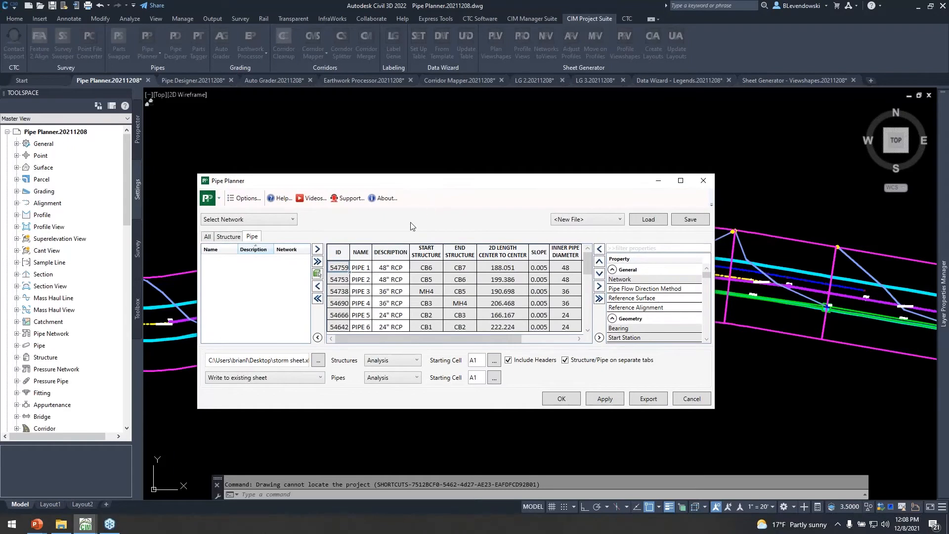
{"action": "left_click", "coordinate": [249, 199]}
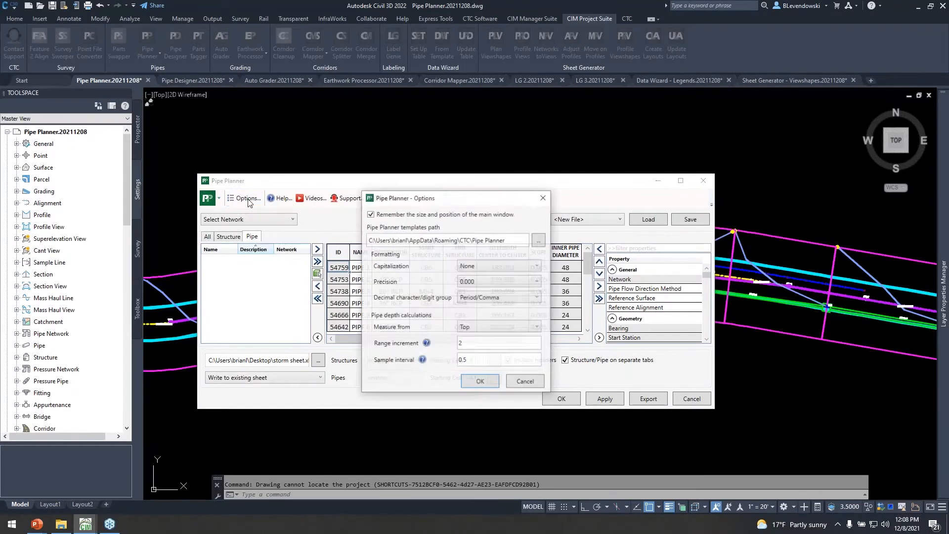
{"action": "left_click_drag", "start_coordinate": [460, 199], "coordinate": [141, 277]}
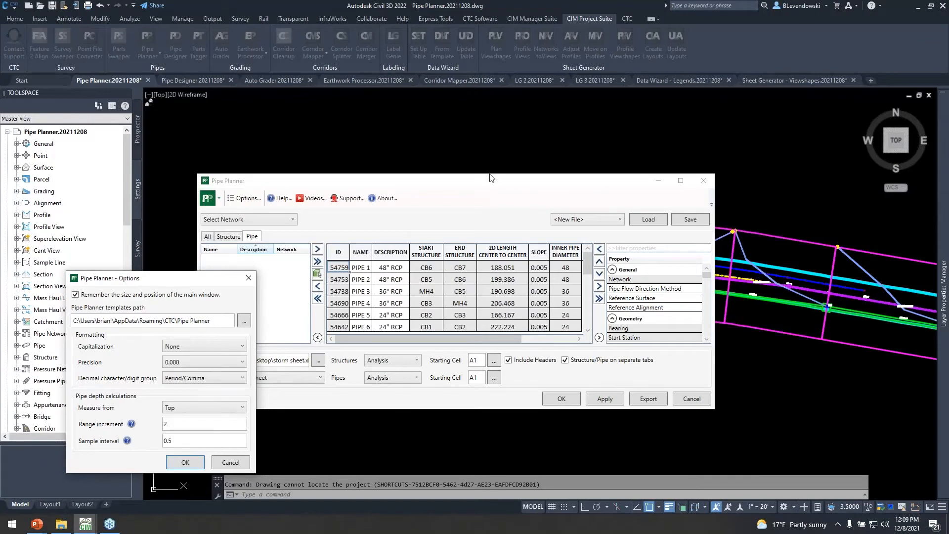
{"action": "left_click_drag", "start_coordinate": [200, 285], "coordinate": [445, 199]}
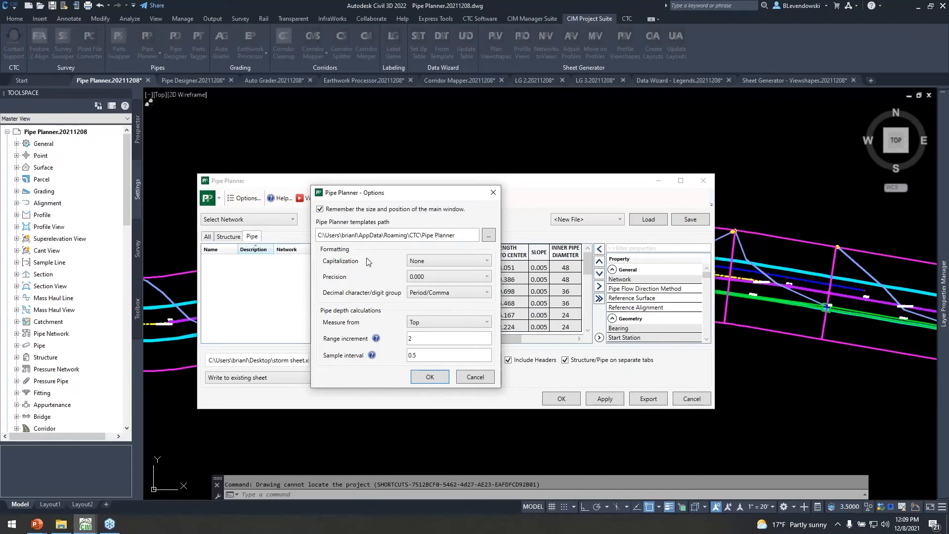
{"action": "left_click_drag", "start_coordinate": [420, 193], "coordinate": [310, 194]}
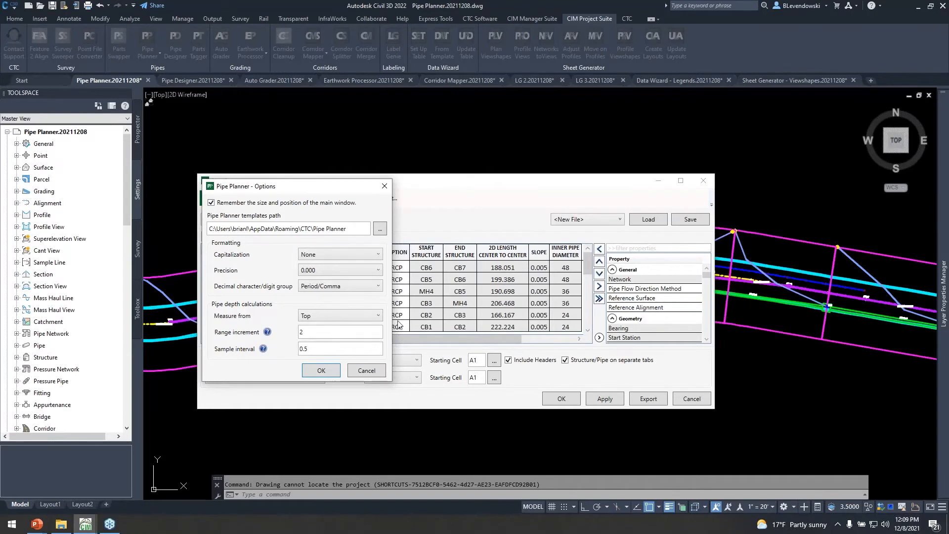
{"action": "double_click", "coordinate": [316, 332]}
{"action": "double_click", "coordinate": [318, 347]}
{"action": "left_click", "coordinate": [322, 351]}
{"action": "double_click", "coordinate": [320, 333]}
{"action": "key", "text": "Tab"}
{"action": "left_click", "coordinate": [361, 371]}
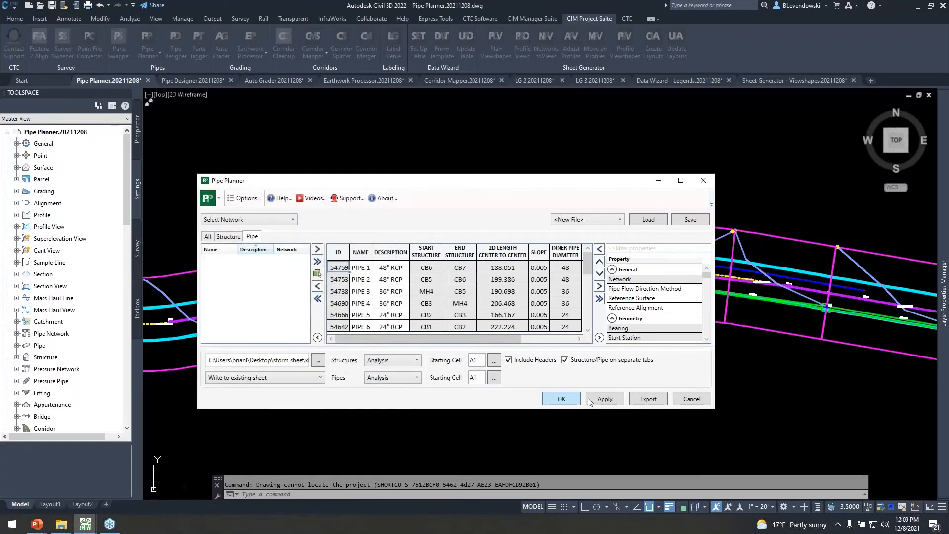
{"action": "left_click", "coordinate": [690, 398]}
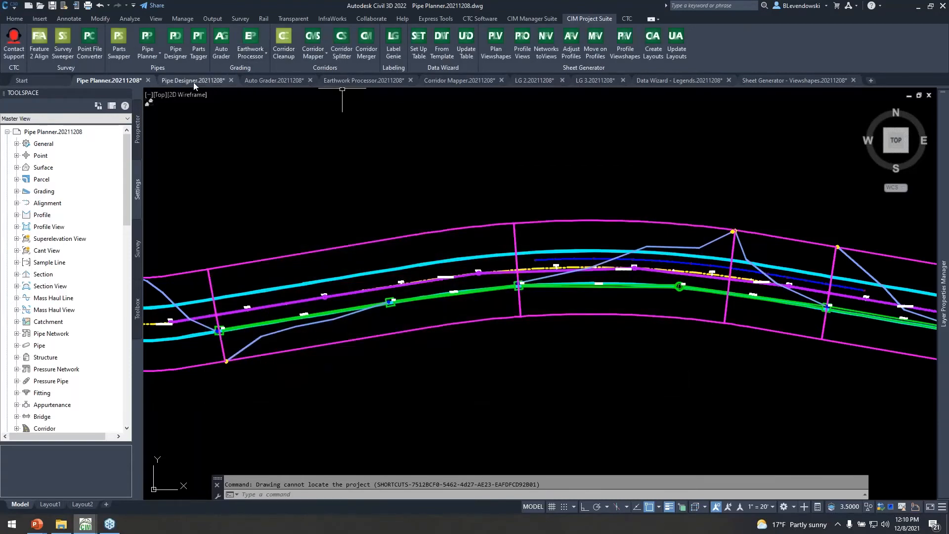
In the Pipe Designer.20211208 drawing, load the profile's pipe run from structure 101 through structure 107 into Pipe Designer.
{"action": "left_click", "coordinate": [193, 81]}
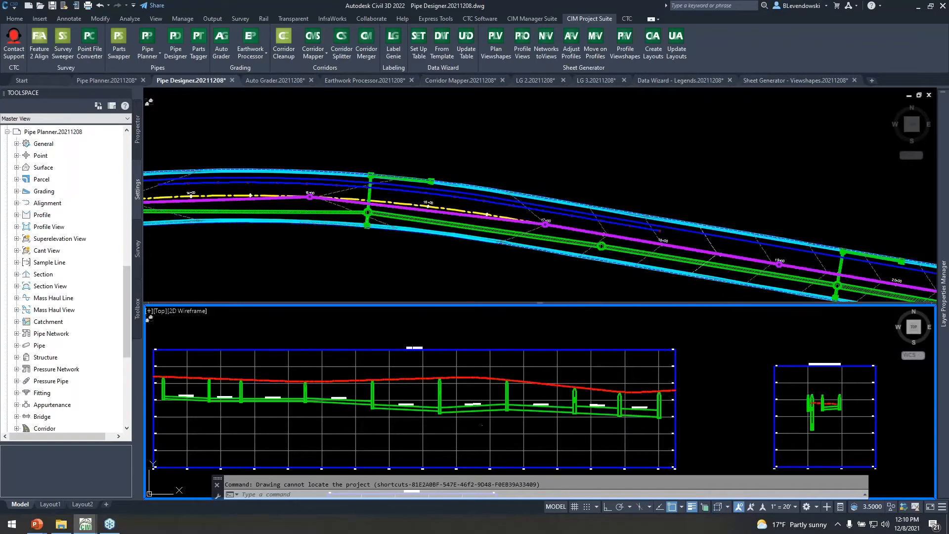
{"action": "middle_click_drag", "start_coordinate": [377, 411], "coordinate": [435, 406]}
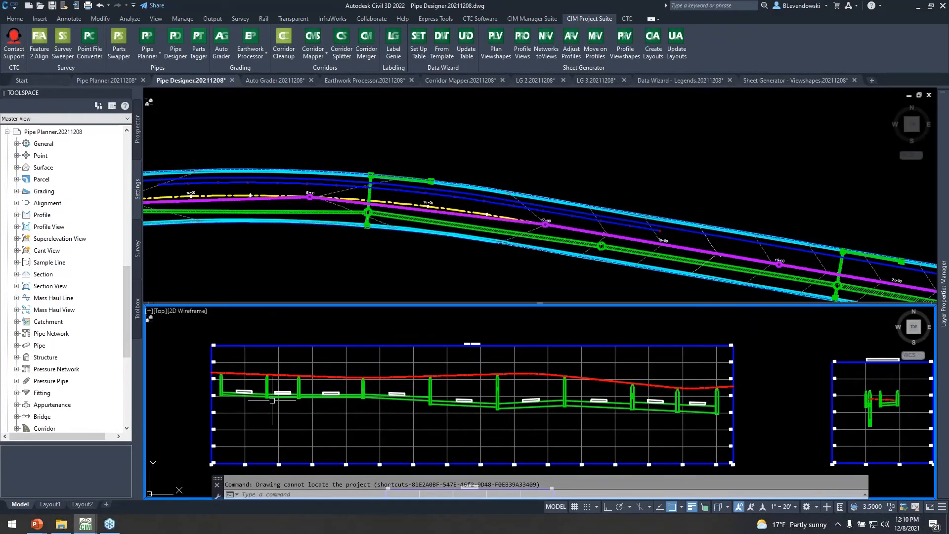
{"action": "left_click", "coordinate": [176, 42]}
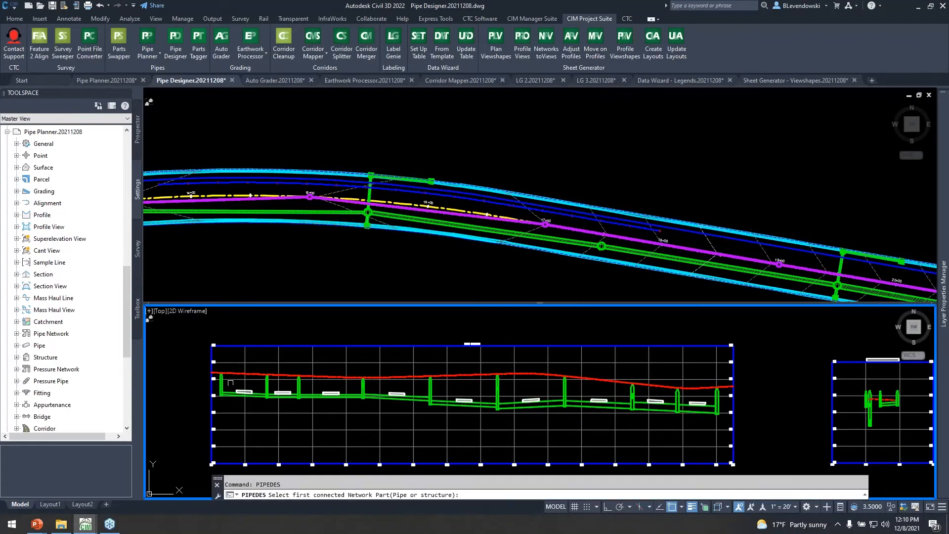
{"action": "scroll", "coordinate": [230, 386], "scroll_direction": "up", "scroll_amount": 2}
{"action": "left_click", "coordinate": [216, 384]}
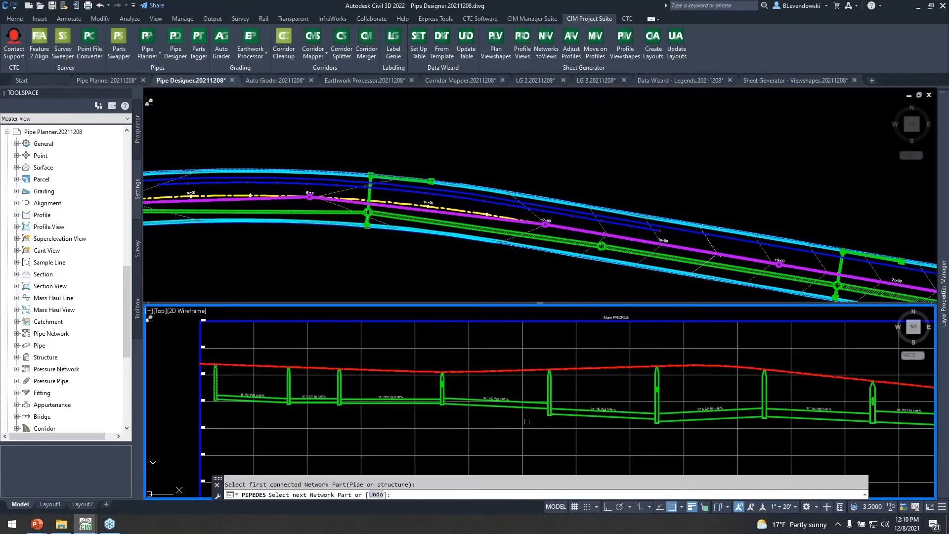
{"action": "left_click", "coordinate": [760, 383]}
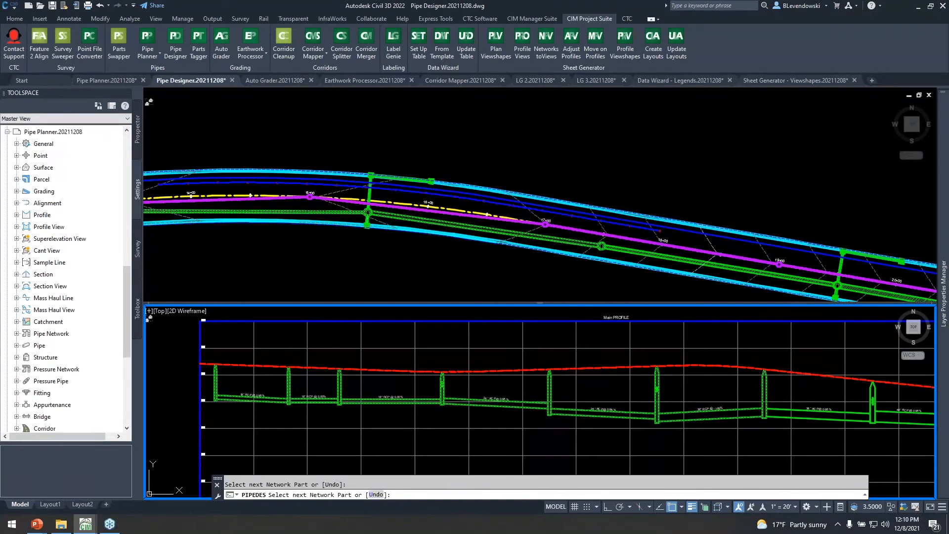
{"action": "key", "text": "Return"}
{"action": "left_click_drag", "start_coordinate": [531, 219], "coordinate": [455, 183]}
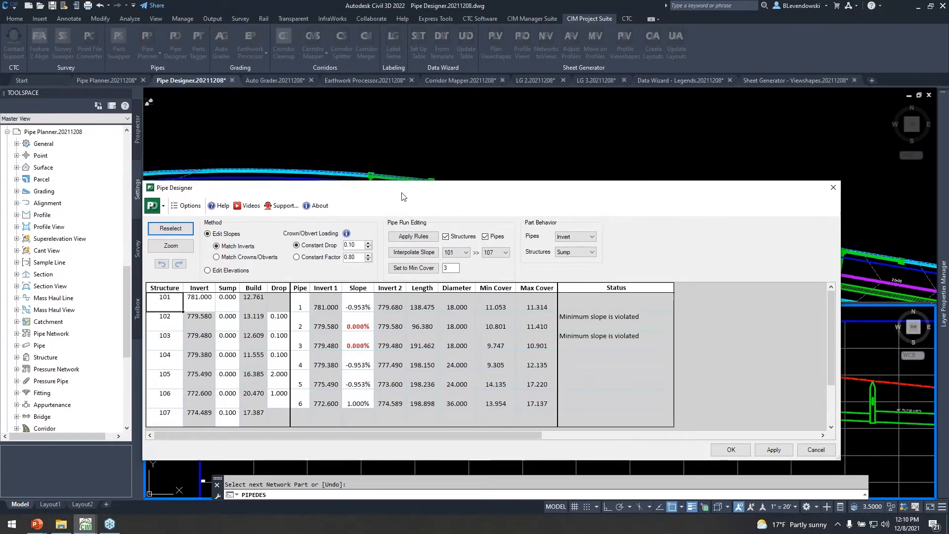
Set the Pipe Designer display precision to 0.00 in its options.
{"action": "left_click", "coordinate": [186, 206]}
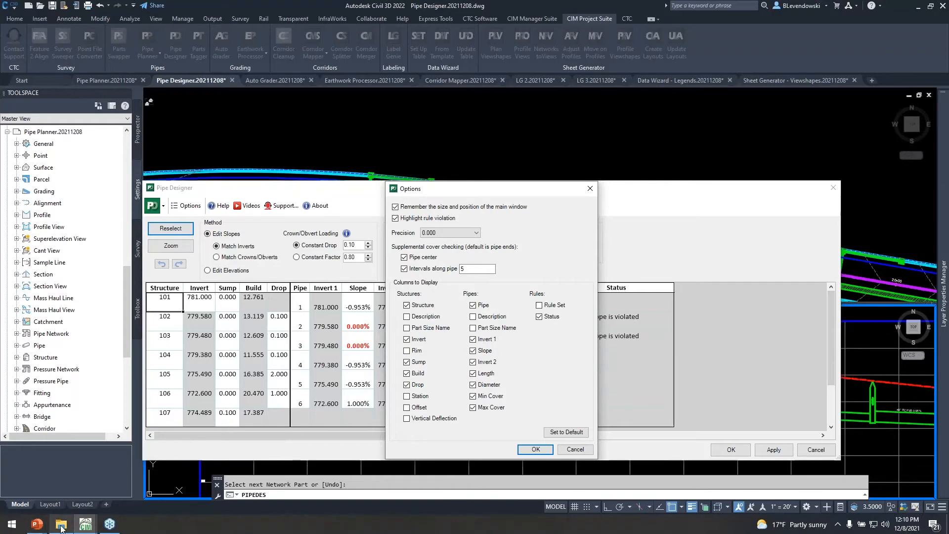
{"action": "left_click", "coordinate": [61, 525]}
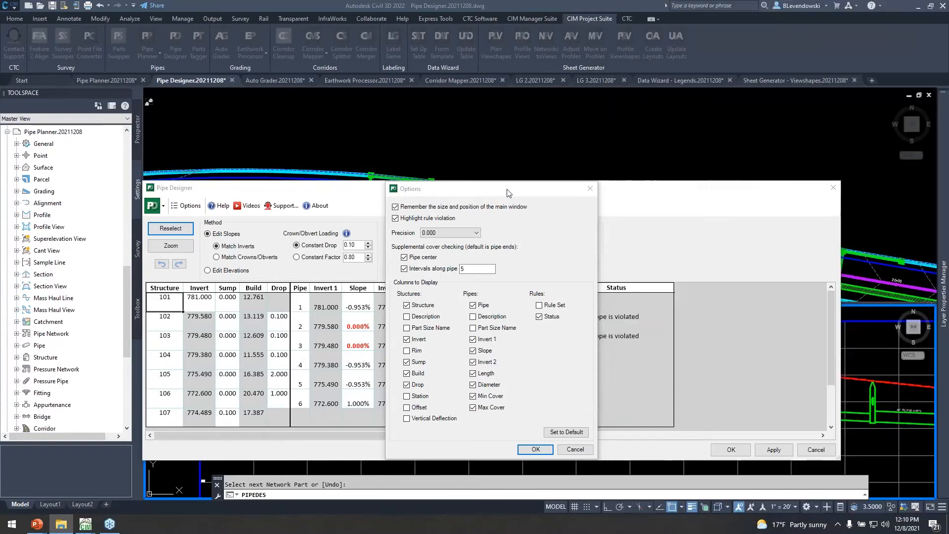
{"action": "left_click", "coordinate": [509, 195]}
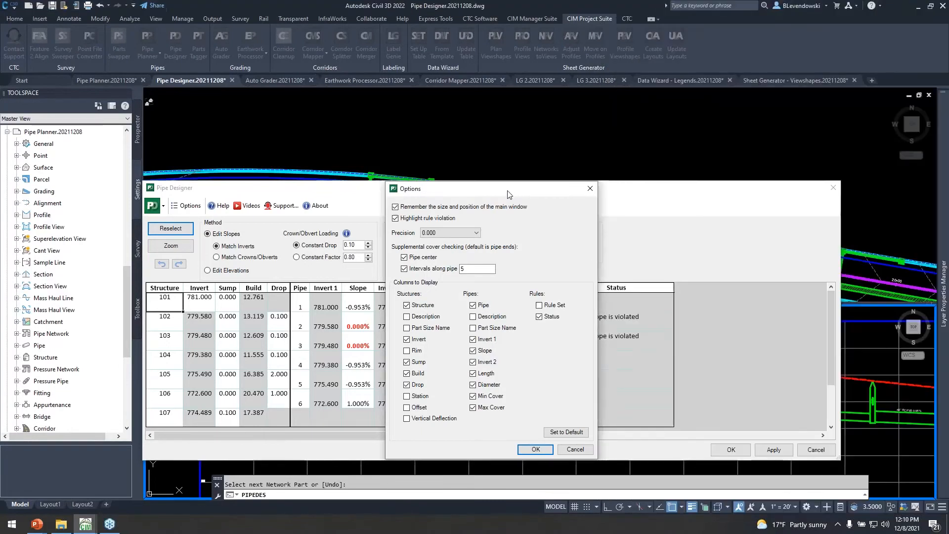
{"action": "left_click_drag", "start_coordinate": [482, 188], "coordinate": [443, 194]}
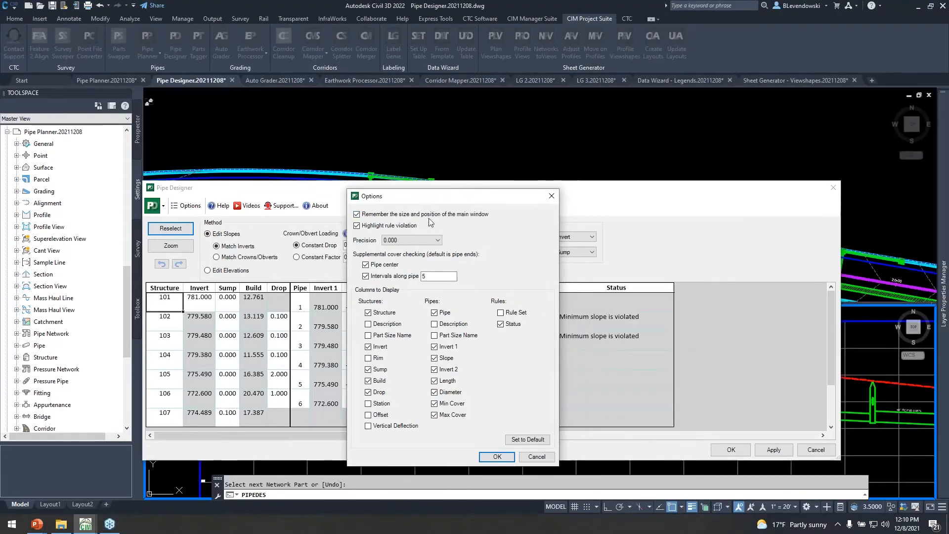
{"action": "left_click_drag", "start_coordinate": [431, 200], "coordinate": [547, 201]}
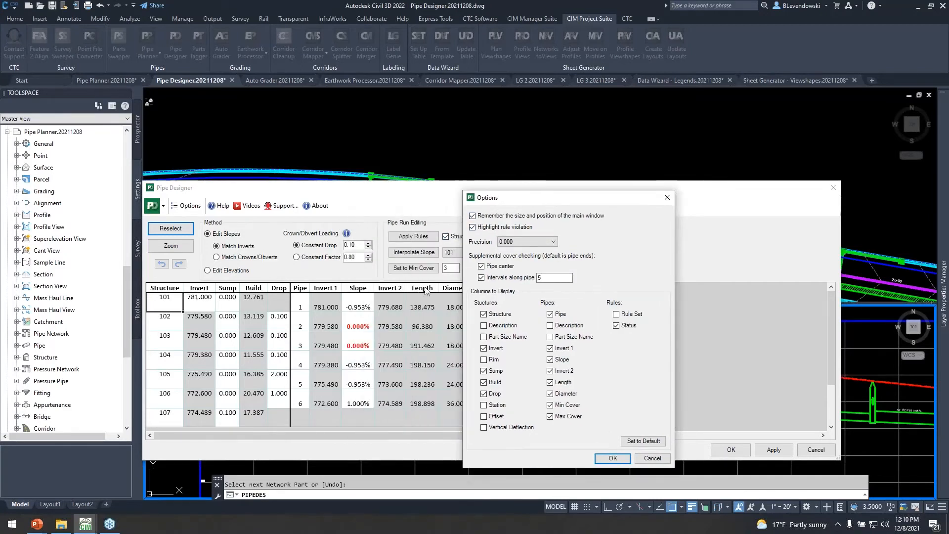
{"action": "left_click", "coordinate": [532, 242]}
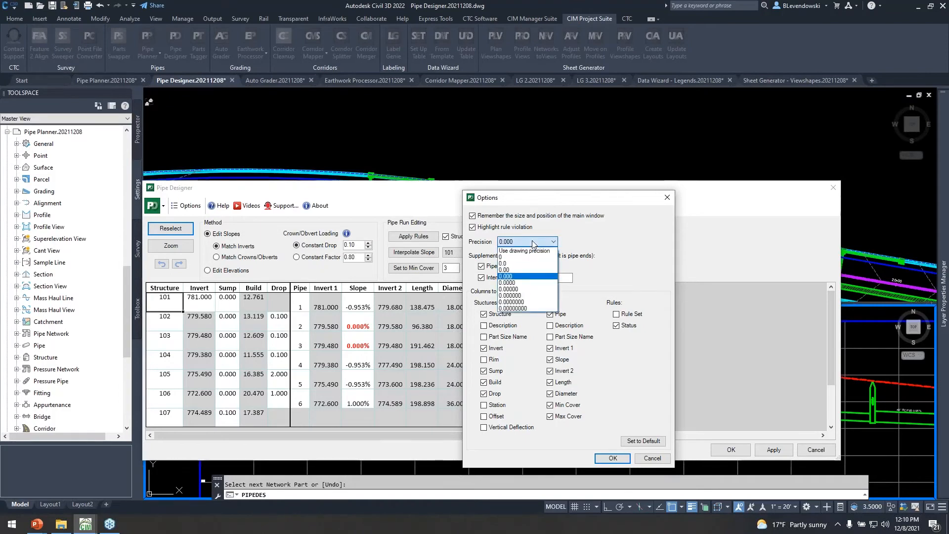
{"action": "left_click", "coordinate": [509, 269]}
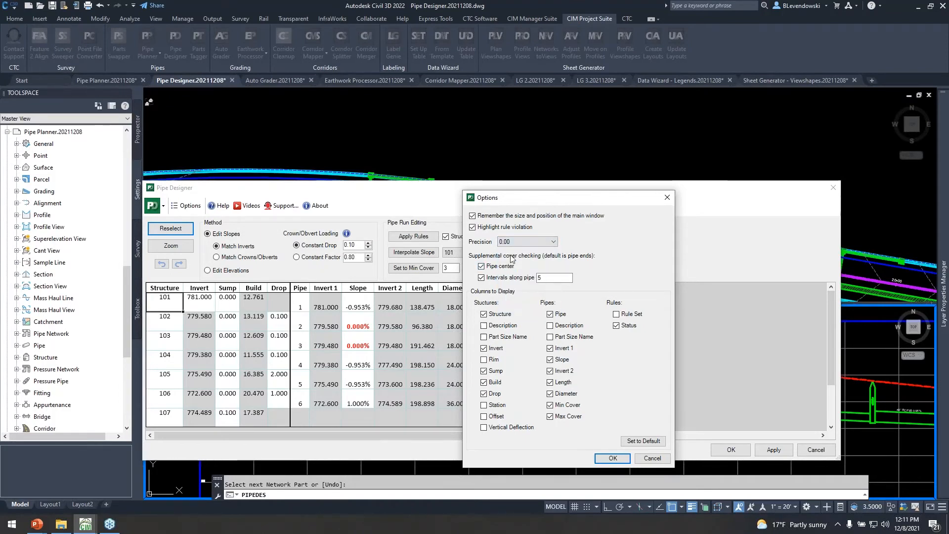
{"action": "left_click", "coordinate": [613, 458]}
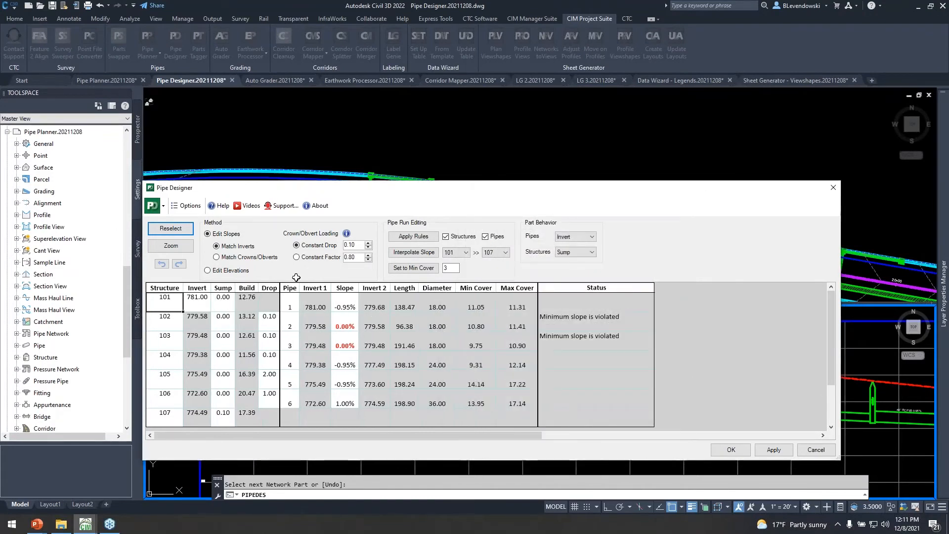
Review the Pipe Designer options for supplemental cover checking along the pipe and displayed columns, discarding any changes and keeping the pipe run loaded.
{"action": "left_click", "coordinate": [186, 206]}
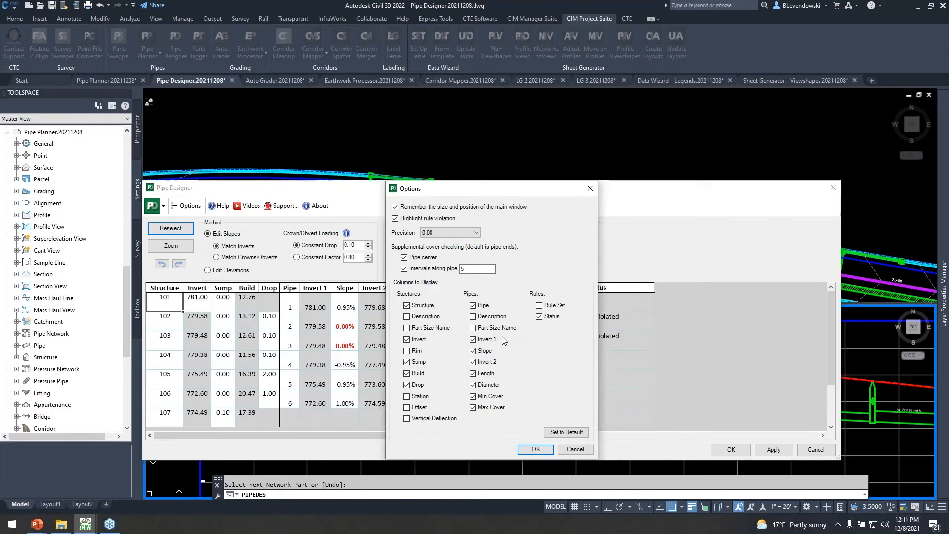
{"action": "left_click_drag", "start_coordinate": [508, 189], "coordinate": [735, 180]}
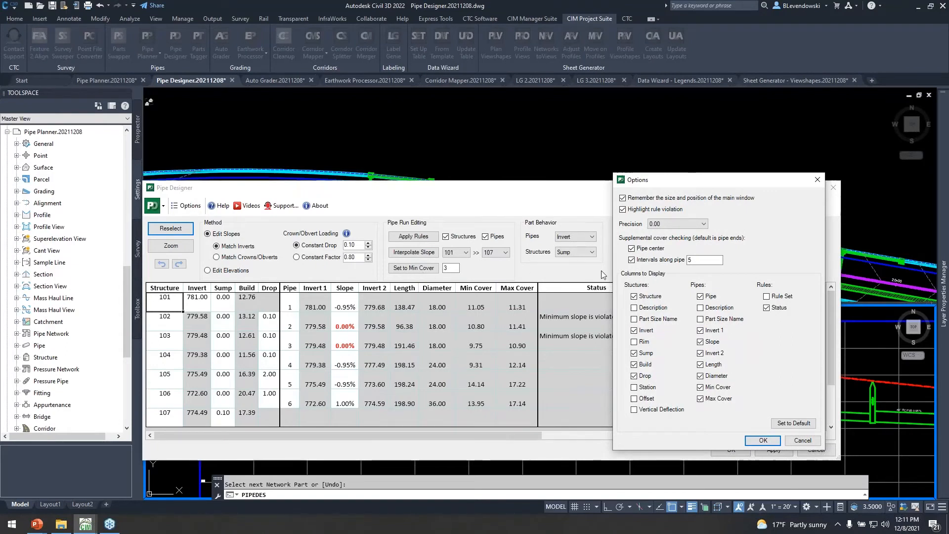
{"action": "double_click", "coordinate": [687, 261]}
{"action": "left_click", "coordinate": [704, 261]}
{"action": "left_click_drag", "start_coordinate": [735, 183], "coordinate": [665, 186]}
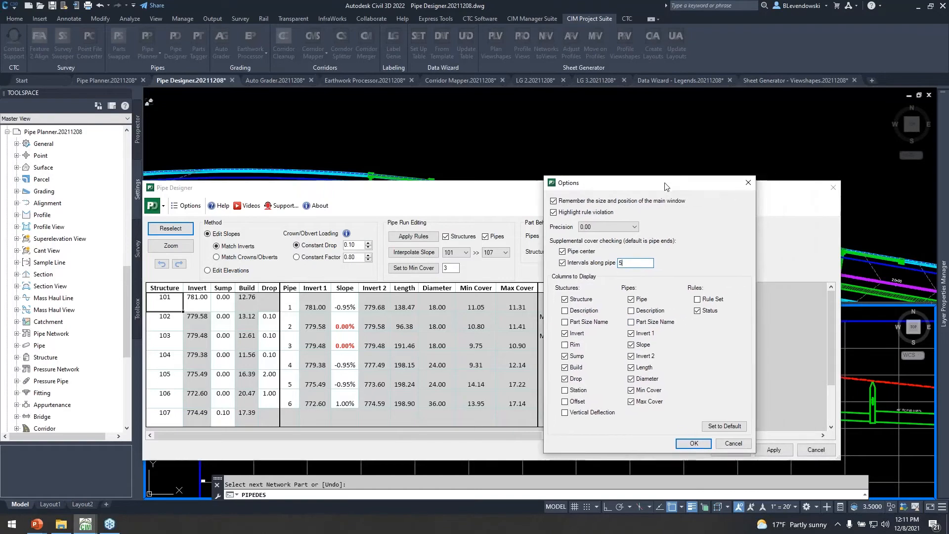
{"action": "left_click", "coordinate": [733, 443]}
{"action": "left_click", "coordinate": [816, 449]}
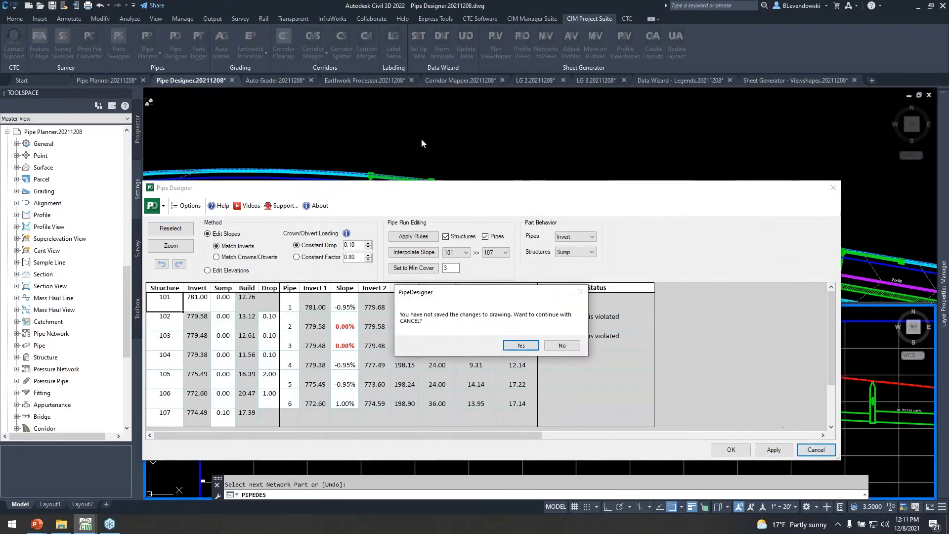
{"action": "left_click", "coordinate": [561, 346]}
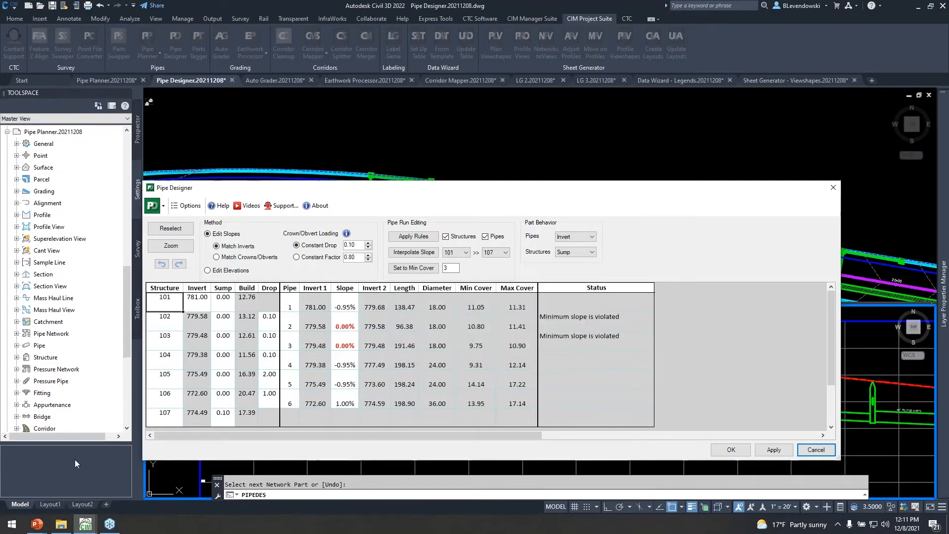
Open Pipe Designer User Settings.xml from the AppData\Roaming\CTC\Pipe Designer folder in Notepad++.
{"action": "left_click", "coordinate": [61, 524]}
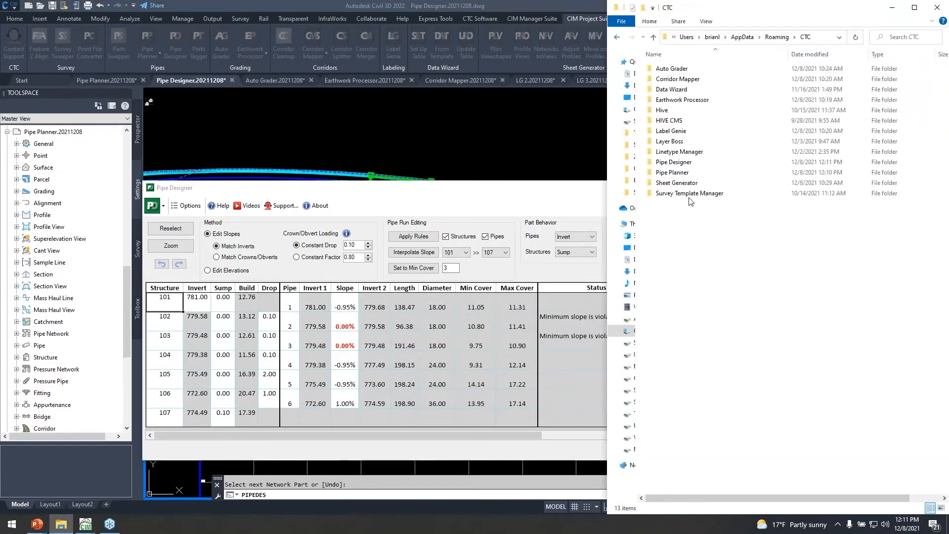
{"action": "double_click", "coordinate": [677, 162]}
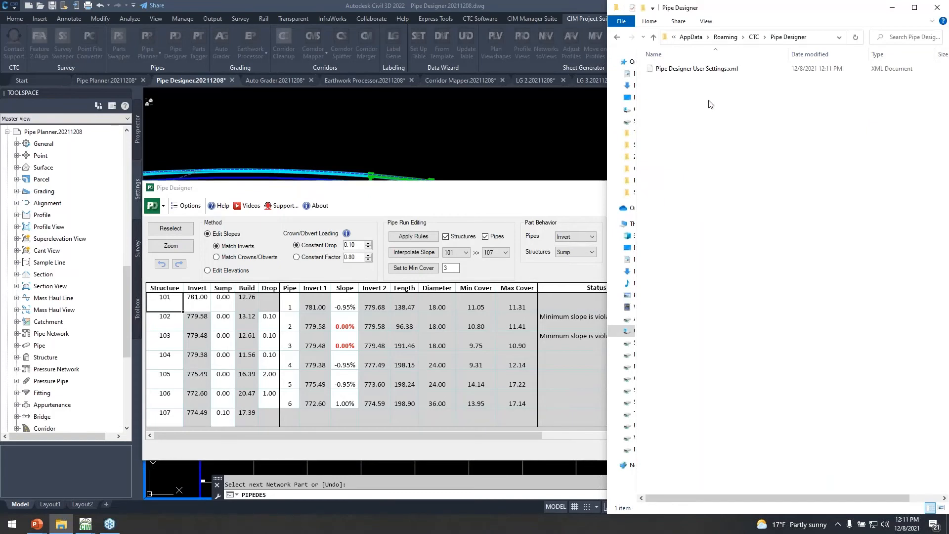
{"action": "right_click", "coordinate": [685, 70]}
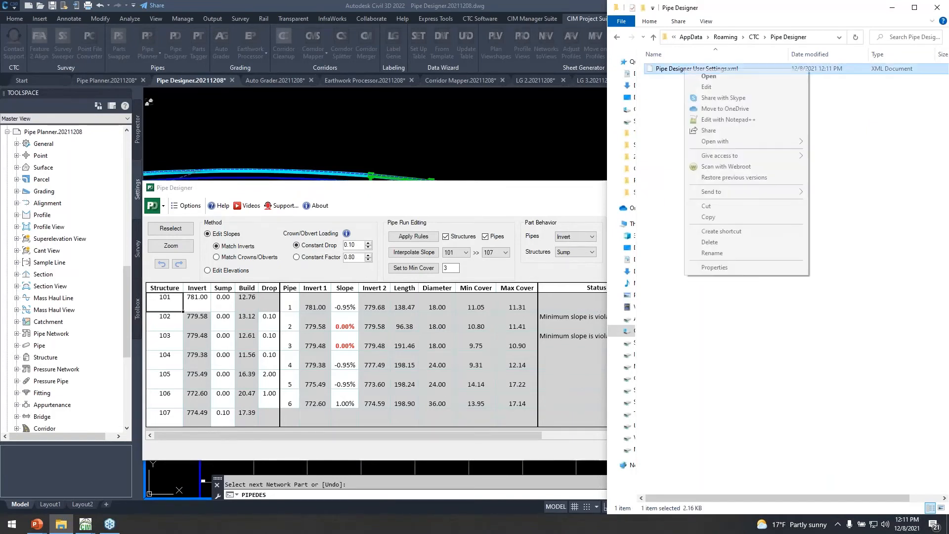
{"action": "left_click", "coordinate": [678, 91]}
{"action": "right_click", "coordinate": [684, 70]}
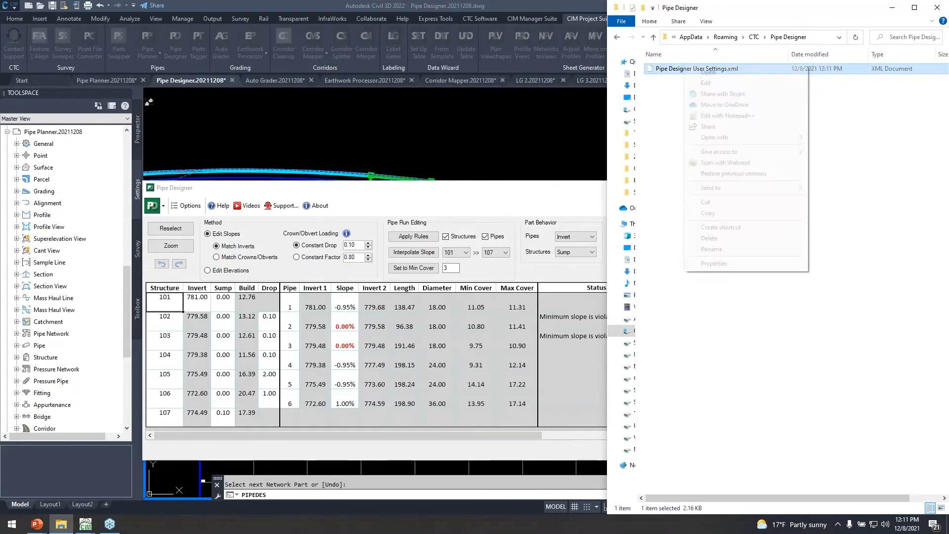
{"action": "left_click", "coordinate": [728, 116]}
{"action": "left_click_drag", "start_coordinate": [633, 228], "coordinate": [338, 17]}
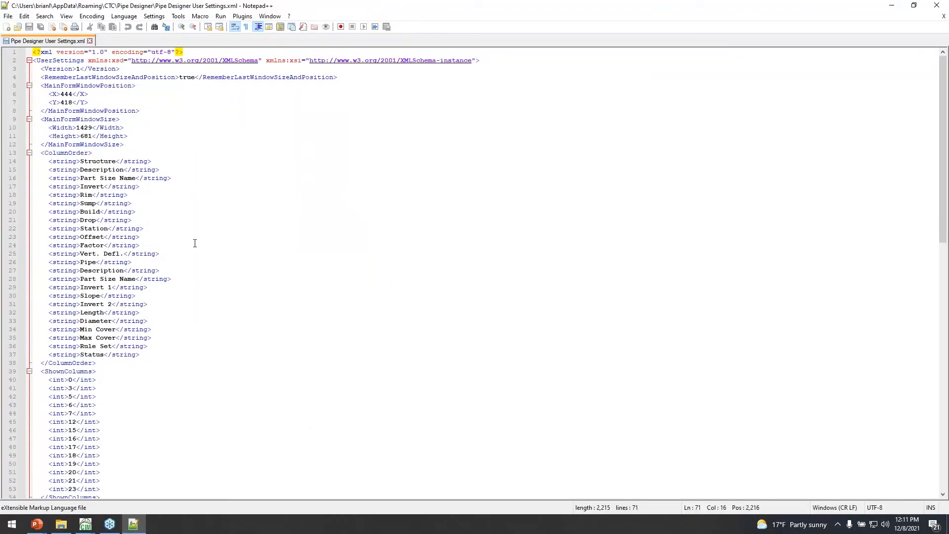
Examine the window position, column order, shown columns, precision and cover settings stored in the user settings XML.
{"action": "scroll", "coordinate": [196, 242], "scroll_direction": "down", "scroll_amount": 10}
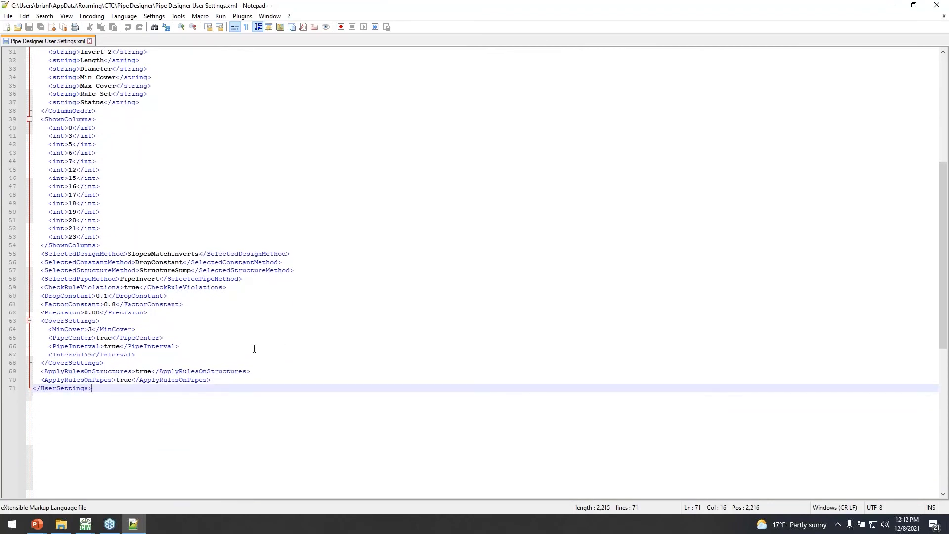
{"action": "left_click", "coordinate": [92, 330]}
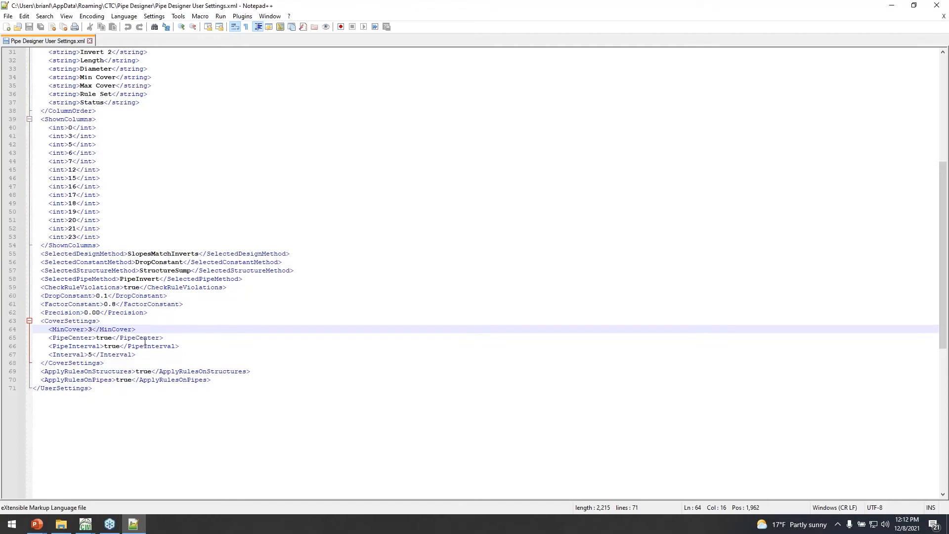
{"action": "scroll", "coordinate": [160, 318], "scroll_direction": "up", "scroll_amount": 8}
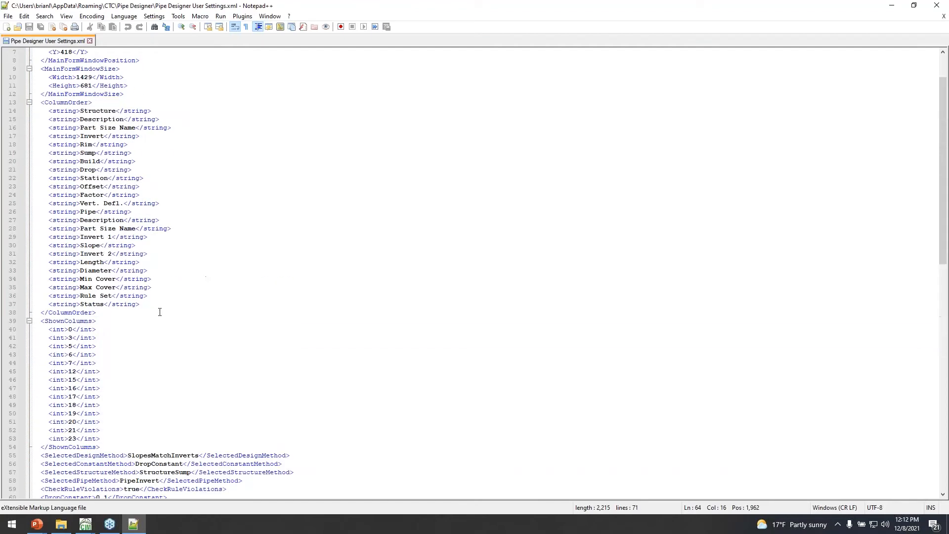
{"action": "scroll", "coordinate": [152, 239], "scroll_direction": "up", "scroll_amount": 2}
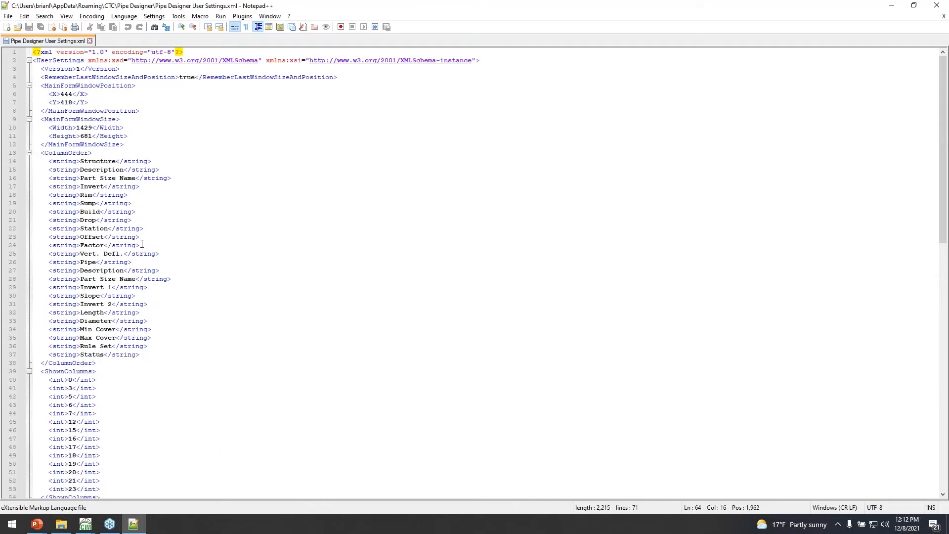
Close the user settings XML file, return to Pipe Designer and accept its dialog to save the user settings.
{"action": "left_click", "coordinate": [937, 5]}
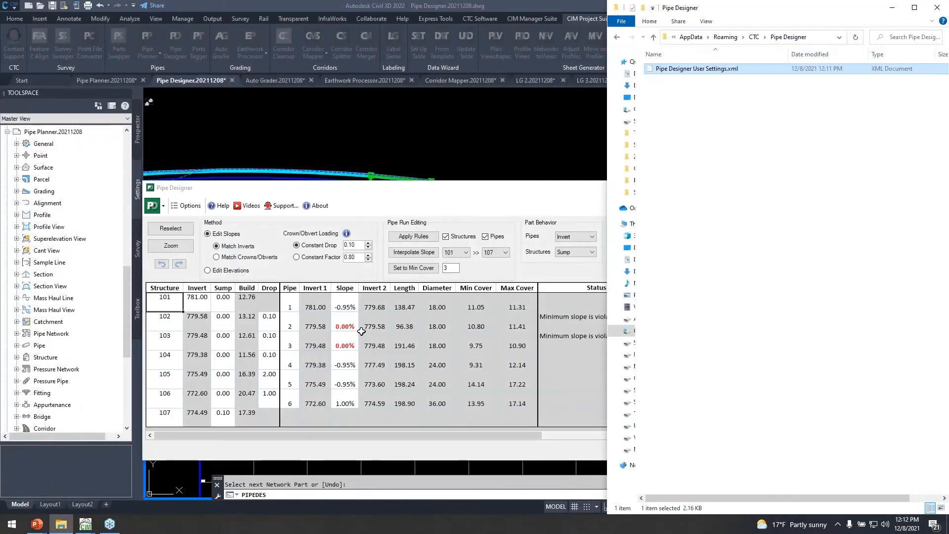
{"action": "left_click", "coordinate": [768, 142]}
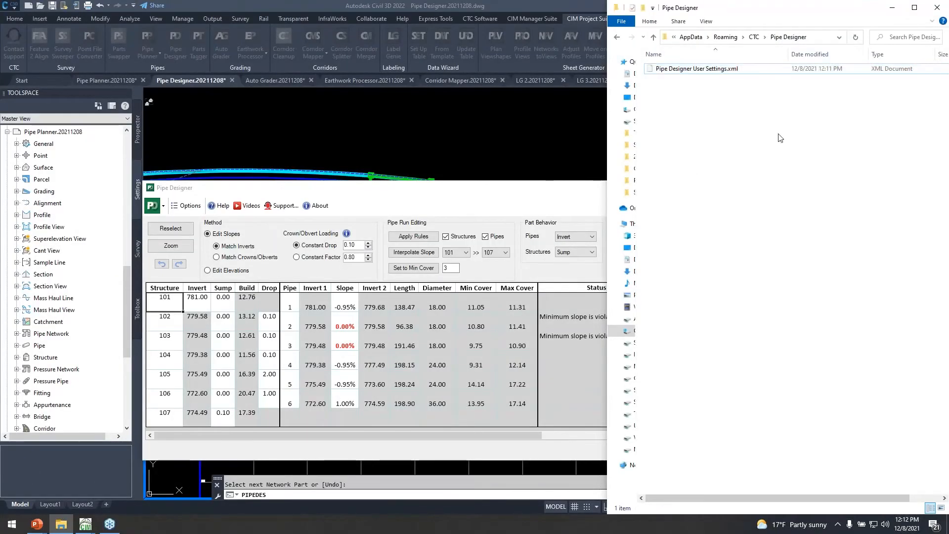
{"action": "left_click", "coordinate": [830, 73]}
{"action": "left_click", "coordinate": [458, 195]}
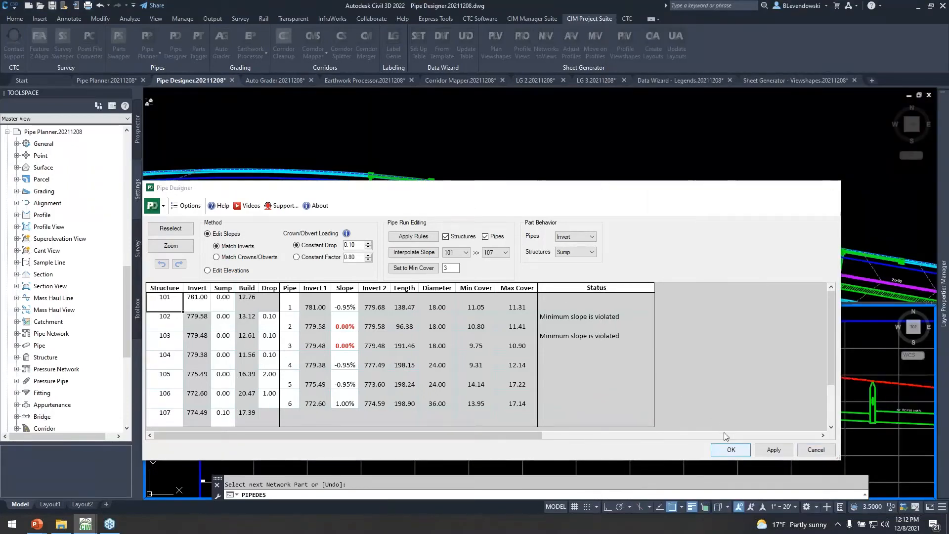
{"action": "left_click", "coordinate": [729, 451]}
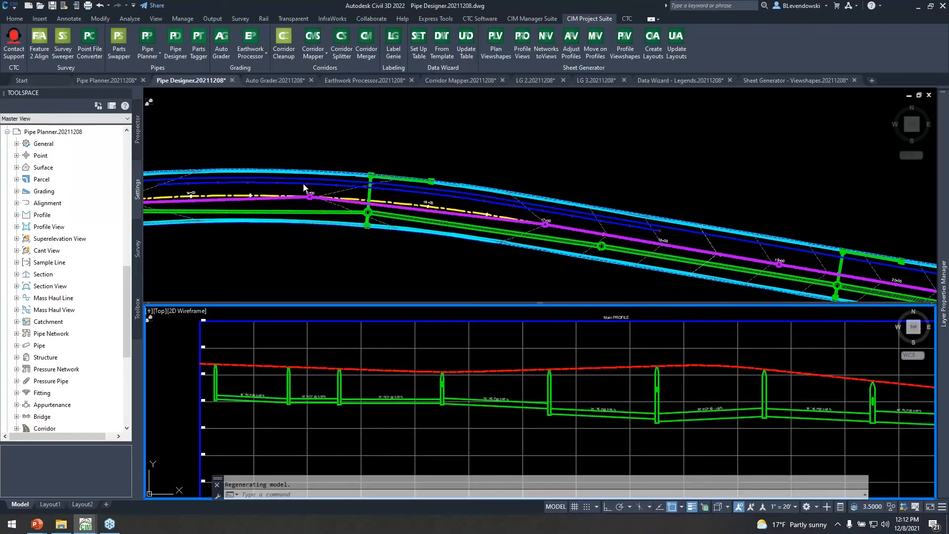
Check the modified date of Pipe Designer User Settings.xml in the AppData\Roaming\CTC\Pipe Designer folder, and return to Civil 3D.
{"action": "key", "text": "alt+Tab"}
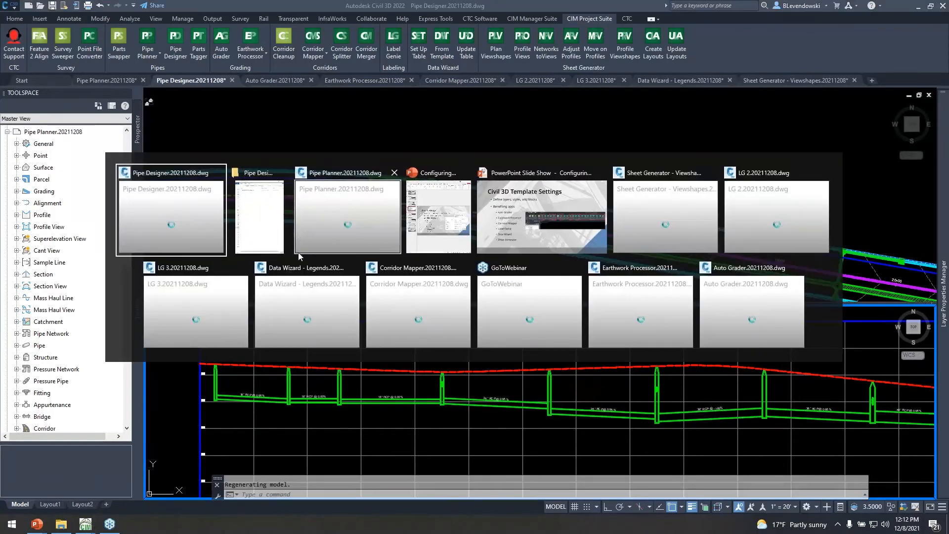
{"action": "left_click", "coordinate": [258, 214]}
{"action": "left_click", "coordinate": [825, 71]}
{"action": "left_click", "coordinate": [822, 81]}
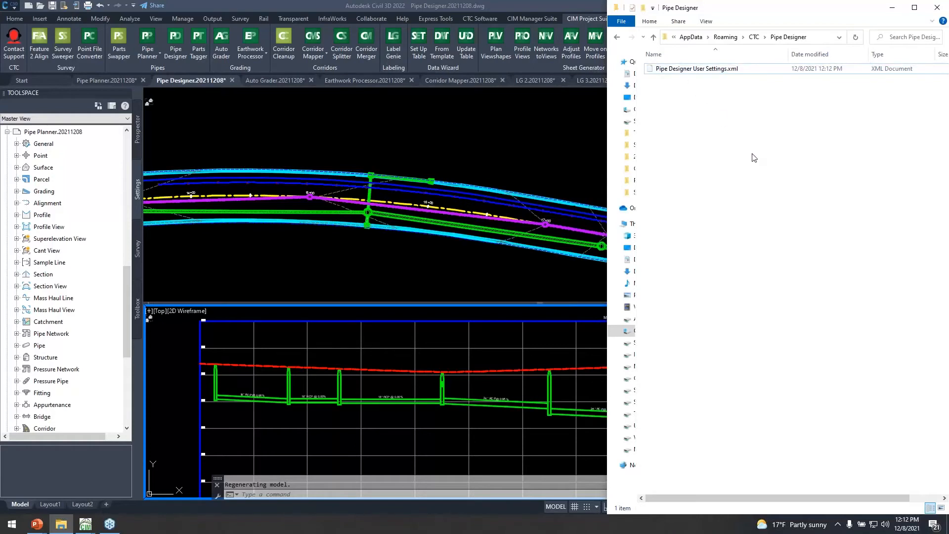
{"action": "left_click", "coordinate": [351, 123]}
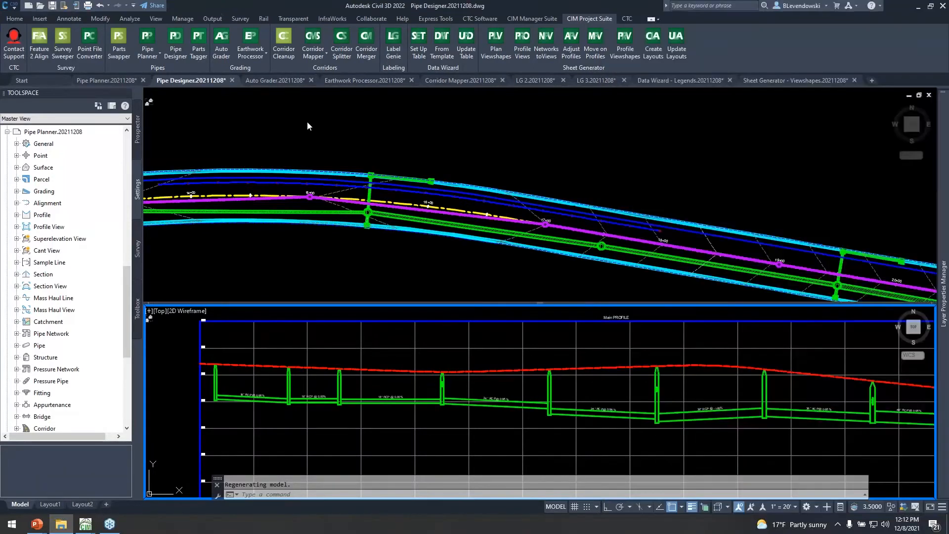
Switch to the Auto Grader.20211208 drawing and display its building site with the parking lot and pond.
{"action": "left_click", "coordinate": [263, 79]}
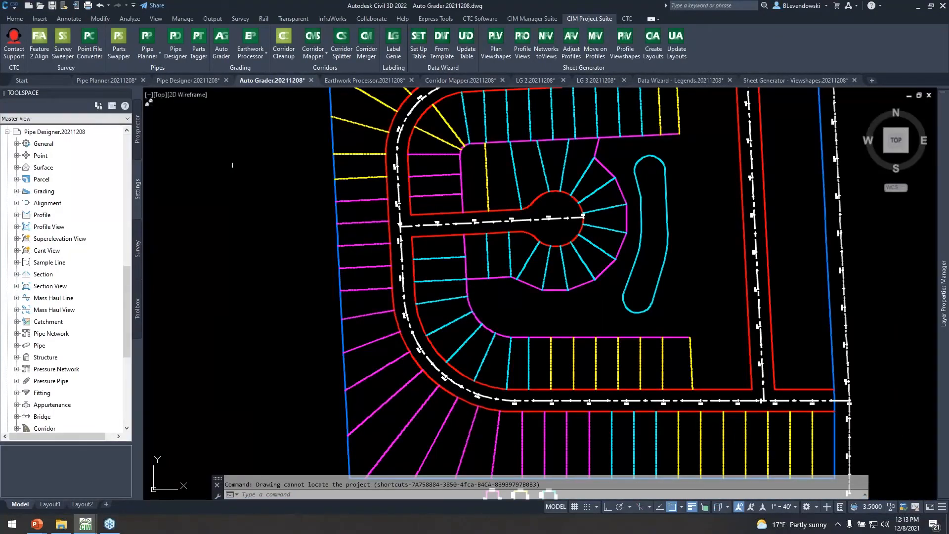
{"action": "scroll", "coordinate": [222, 196], "scroll_direction": "down", "scroll_amount": 5}
{"action": "scroll", "coordinate": [516, 213], "scroll_direction": "up", "scroll_amount": 5}
{"action": "scroll", "coordinate": [516, 213], "scroll_direction": "up", "scroll_amount": 5}
{"action": "middle_click_drag", "start_coordinate": [377, 169], "coordinate": [395, 252]}
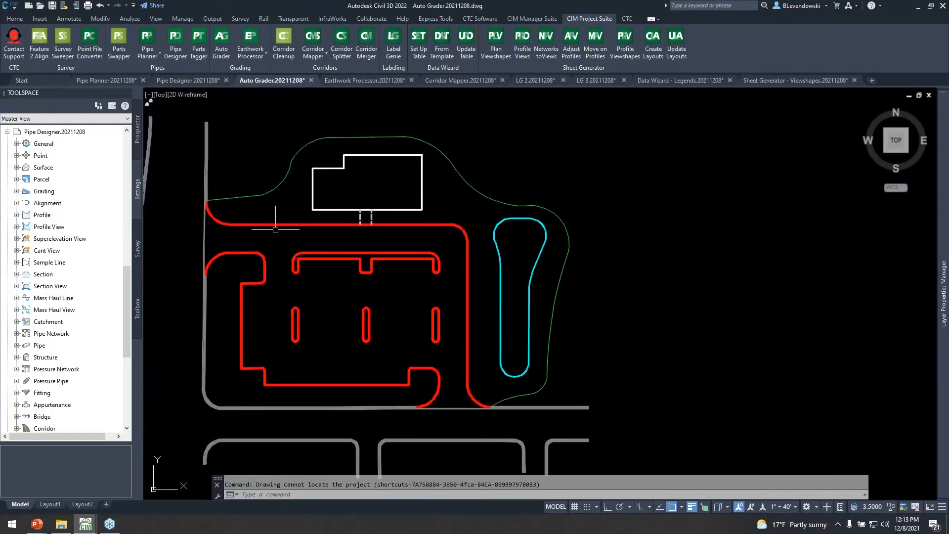
{"action": "middle_click_drag", "start_coordinate": [306, 226], "coordinate": [382, 236]}
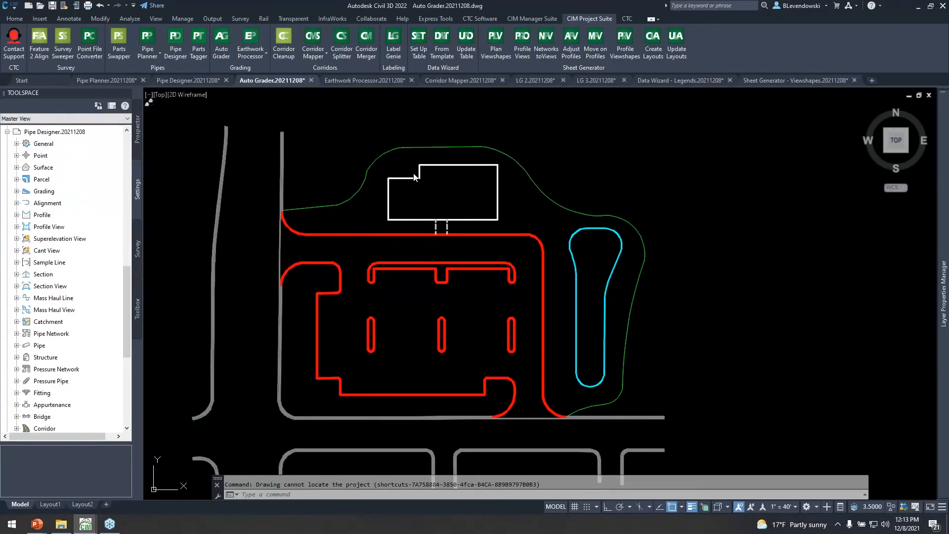
Start Auto Grader and open its options beside the grading family list.
{"action": "left_click_drag", "start_coordinate": [550, 196], "coordinate": [528, 164]}
{"action": "left_click", "coordinate": [377, 181]}
{"action": "left_click_drag", "start_coordinate": [547, 165], "coordinate": [710, 145]}
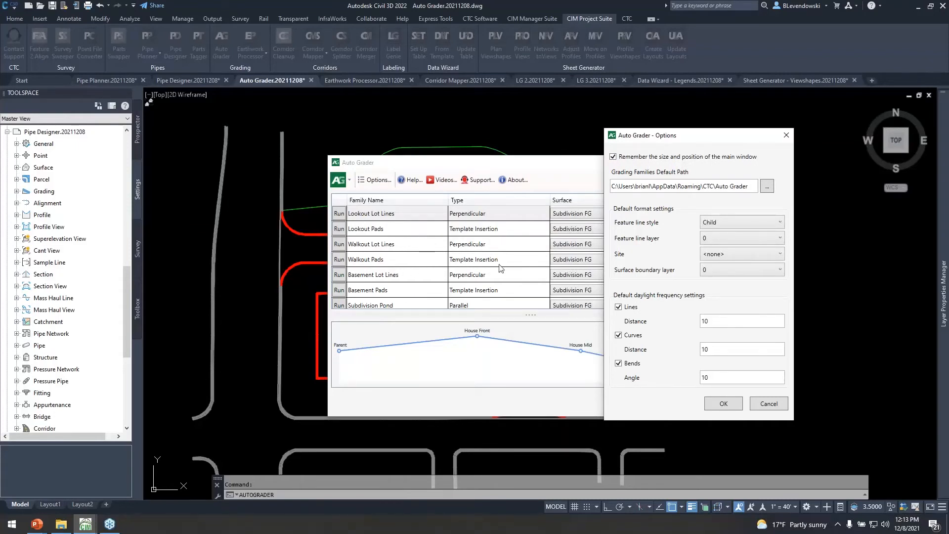
Review the default feature line style, feature line layer, site and daylight frequency options of Auto Grader, discarding any changes.
{"action": "left_click", "coordinate": [757, 224]}
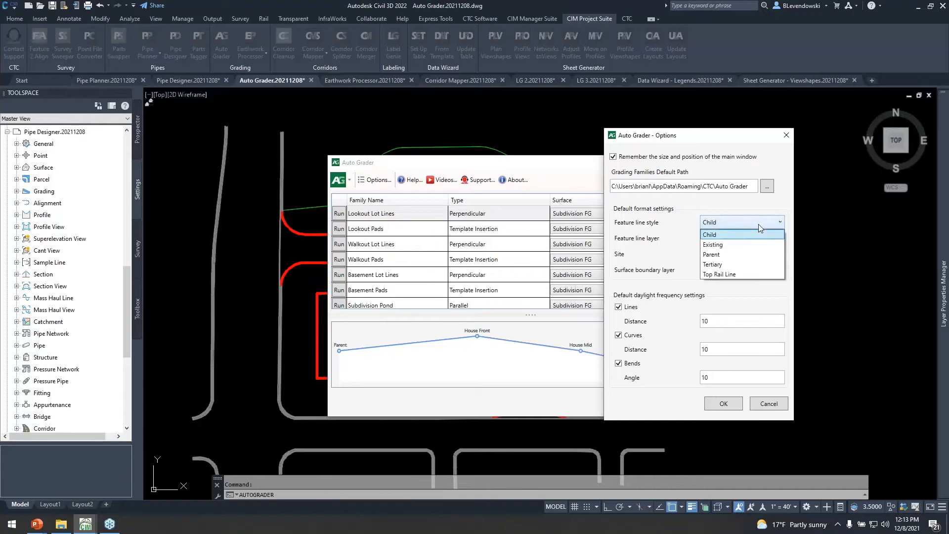
{"action": "left_click", "coordinate": [672, 238]}
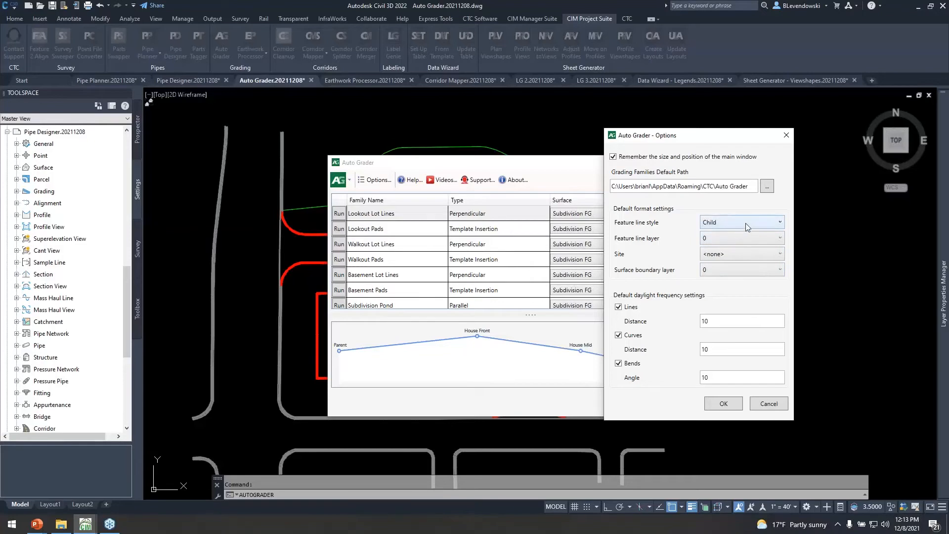
{"action": "left_click", "coordinate": [772, 238]}
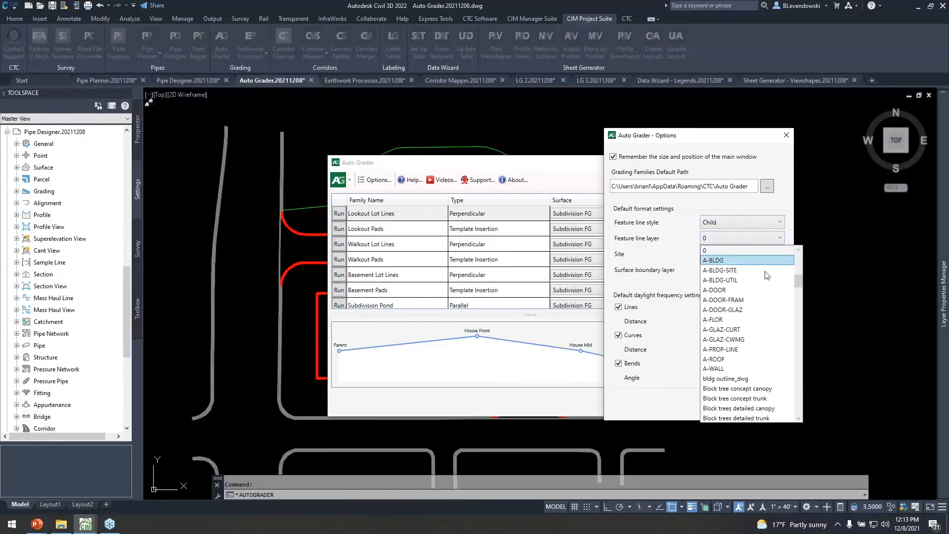
{"action": "scroll", "coordinate": [751, 304], "scroll_direction": "down", "scroll_amount": 10}
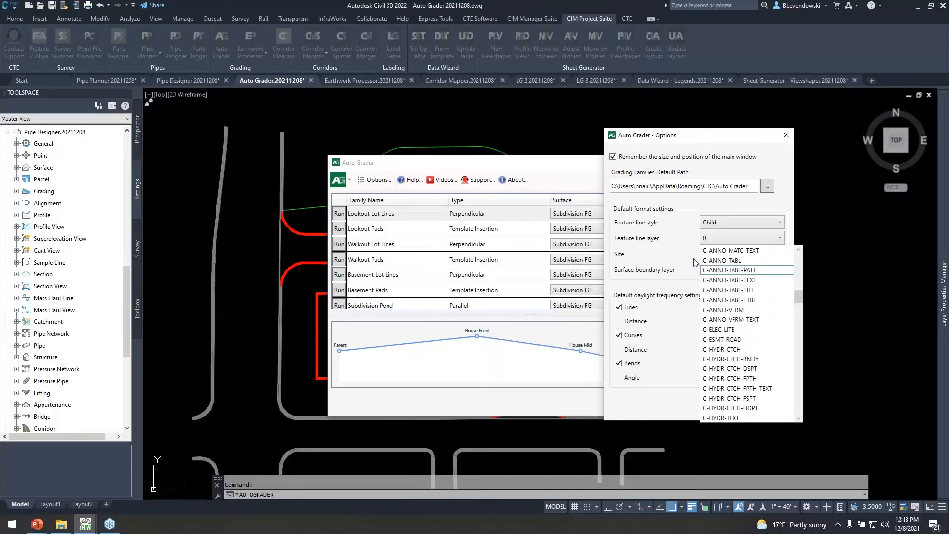
{"action": "left_click", "coordinate": [668, 246]}
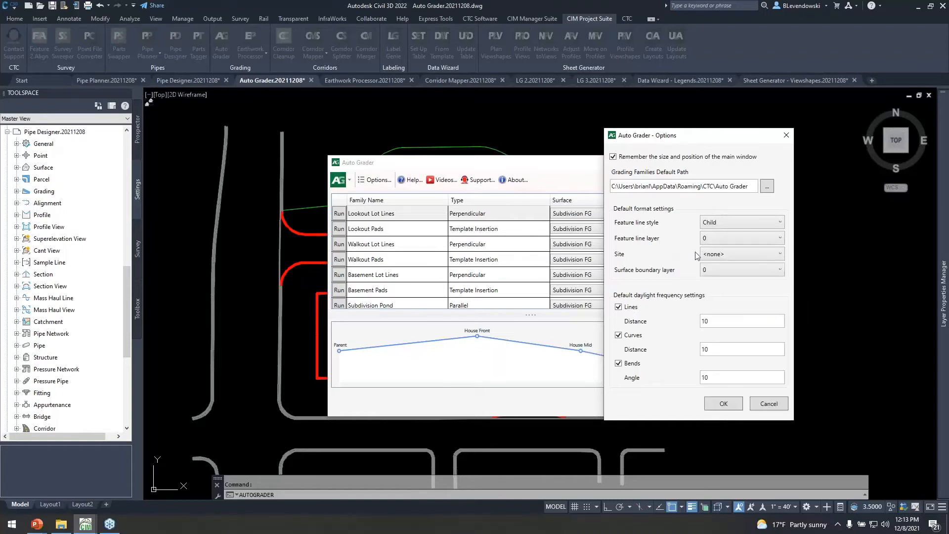
{"action": "left_click", "coordinate": [745, 243]}
{"action": "left_click", "coordinate": [648, 233]}
{"action": "left_click_drag", "start_coordinate": [697, 135], "coordinate": [636, 123]}
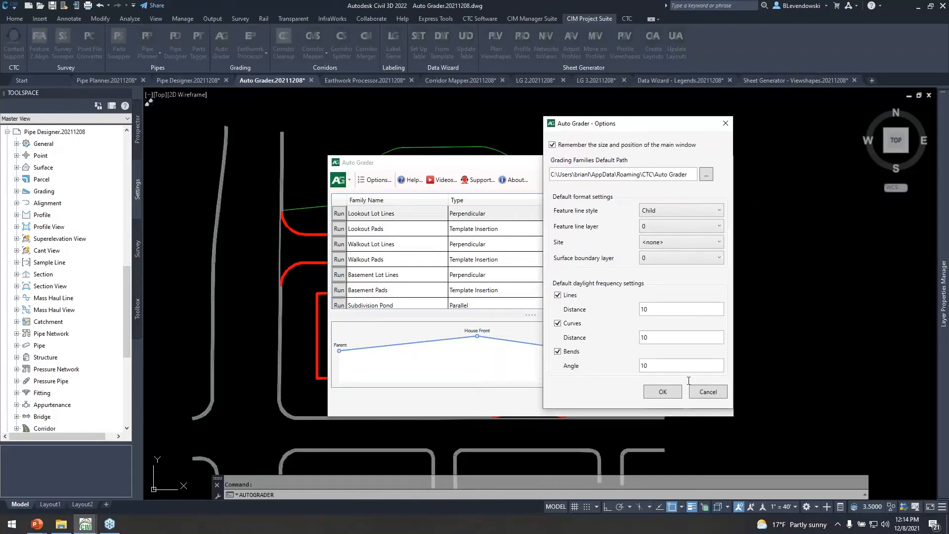
{"action": "left_click", "coordinate": [711, 392]}
Try a bends angle of 10 in the child component settings of the Bldg Site Grading Limits family, and cancel out of the family.
{"action": "scroll", "coordinate": [414, 275], "scroll_direction": "down", "scroll_amount": 3}
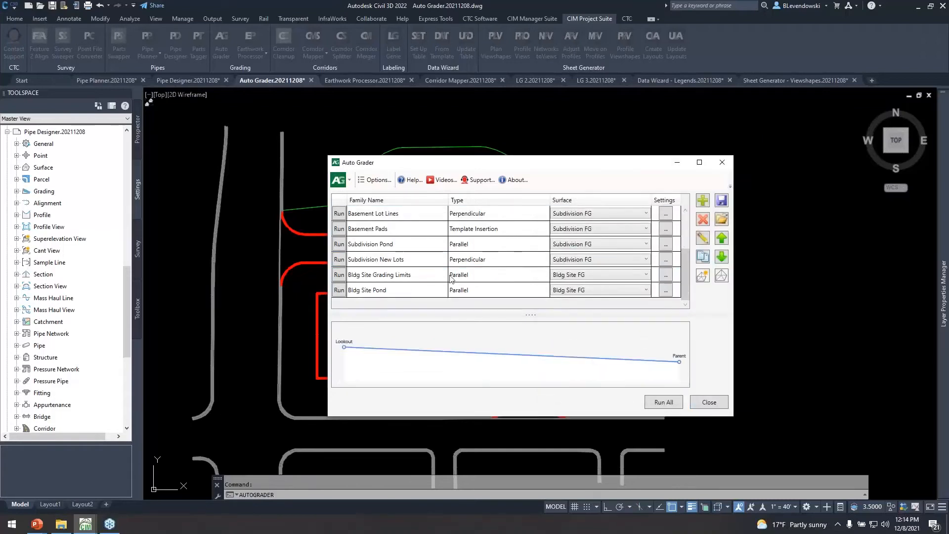
{"action": "double_click", "coordinate": [401, 275]}
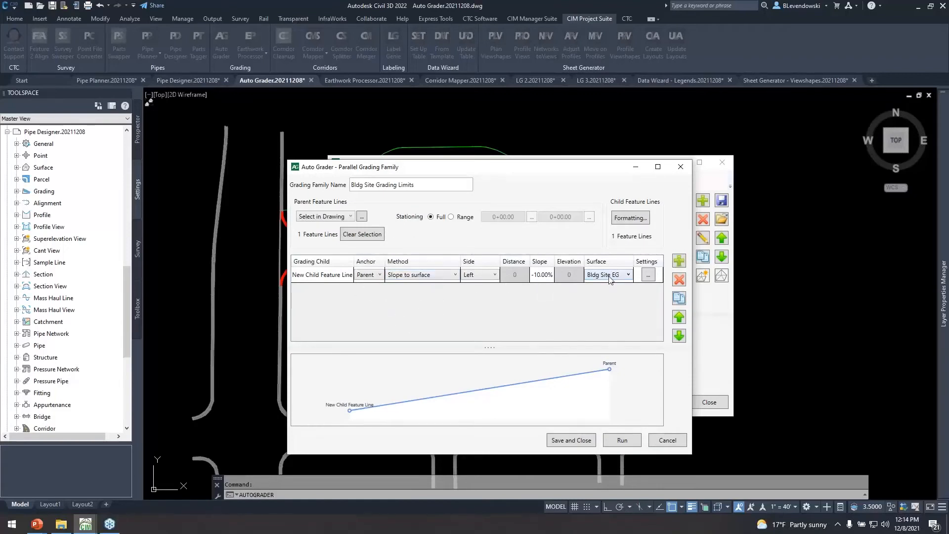
{"action": "left_click", "coordinate": [647, 275]}
{"action": "left_click", "coordinate": [419, 251]}
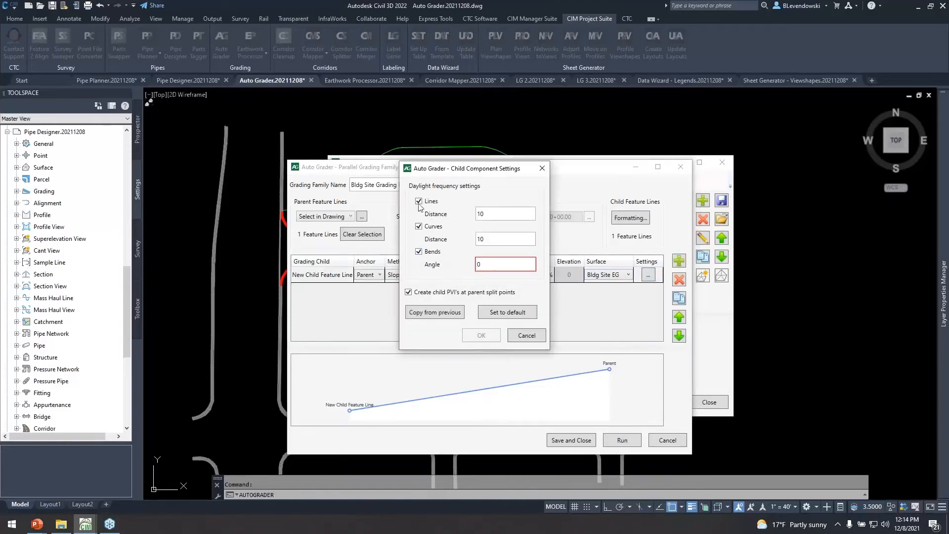
{"action": "double_click", "coordinate": [493, 259]}
{"action": "type", "text": "10"}
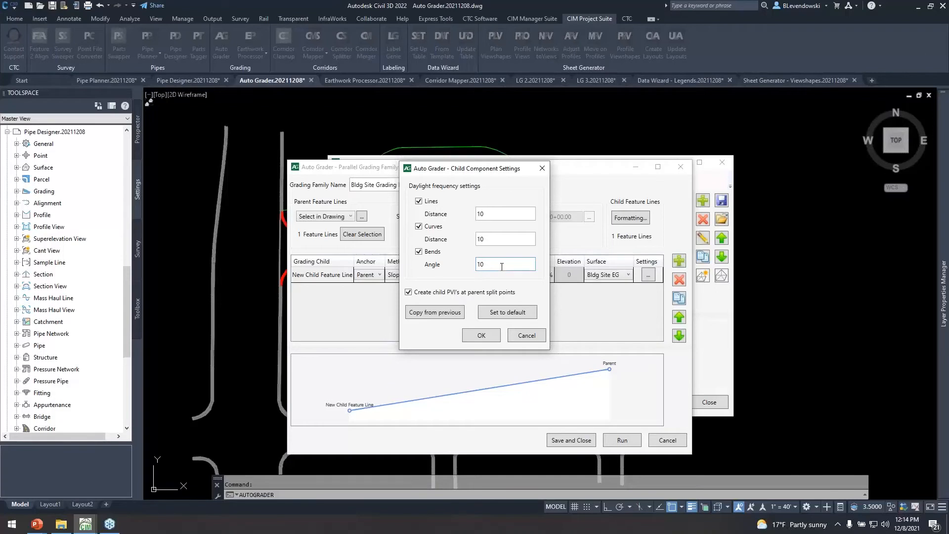
{"action": "double_click", "coordinate": [493, 263]}
{"action": "left_click", "coordinate": [501, 266]}
{"action": "left_click_drag", "start_coordinate": [492, 169], "coordinate": [442, 164]}
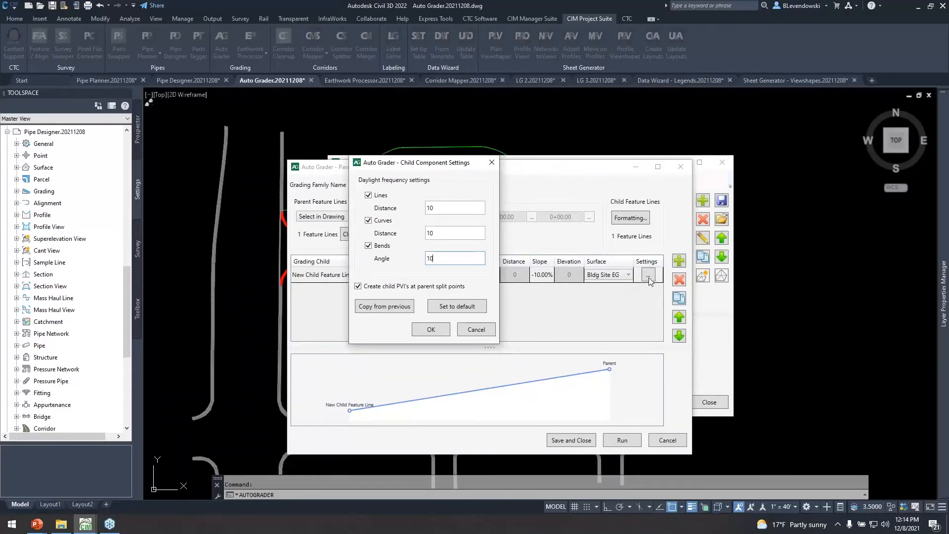
{"action": "left_click", "coordinate": [476, 330]}
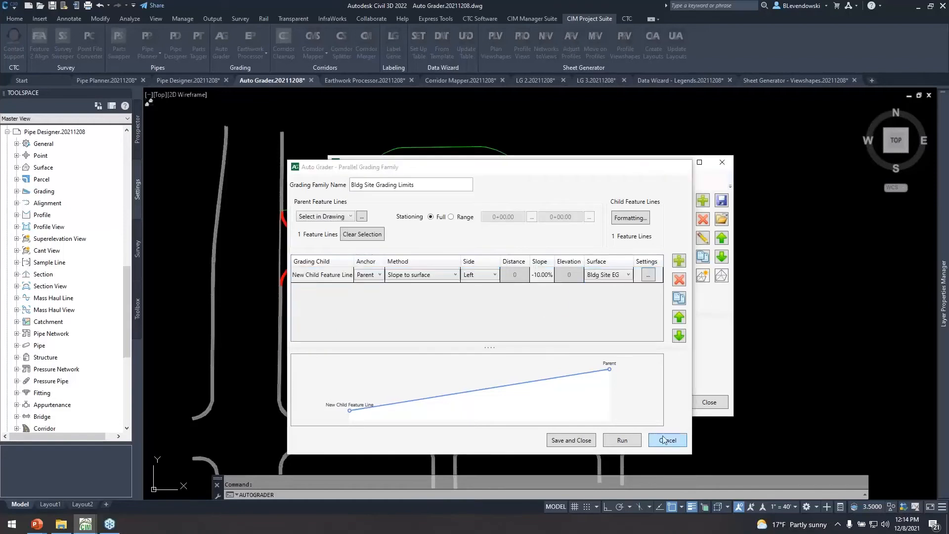
{"action": "left_click", "coordinate": [668, 440]}
Review the Auto Grader default options once more without changing them, and close Auto Grader.
{"action": "left_click", "coordinate": [374, 180]}
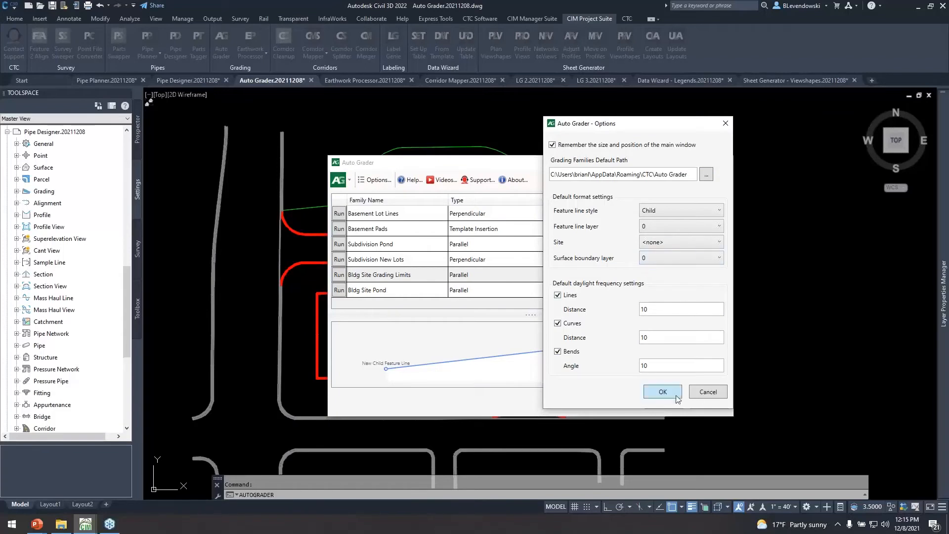
{"action": "left_click", "coordinate": [708, 391]}
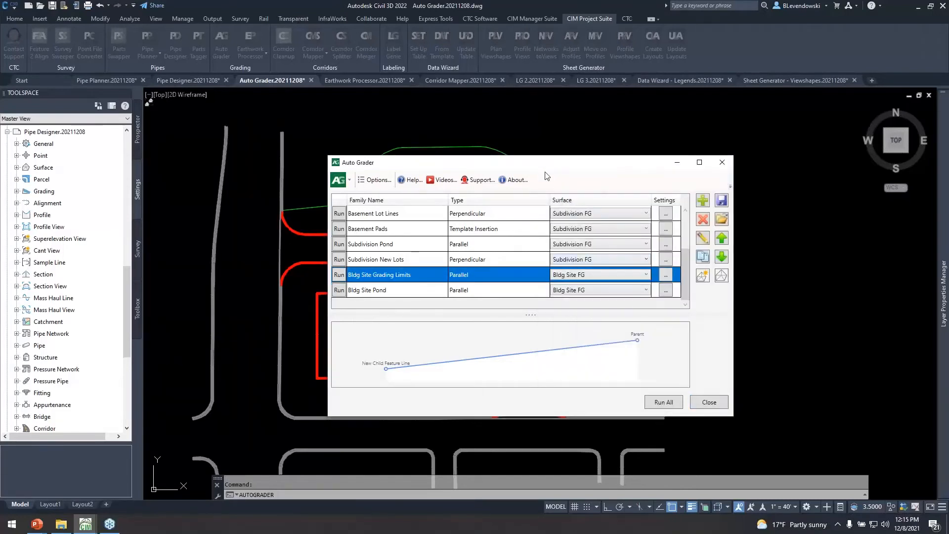
{"action": "left_click_drag", "start_coordinate": [536, 173], "coordinate": [492, 158]}
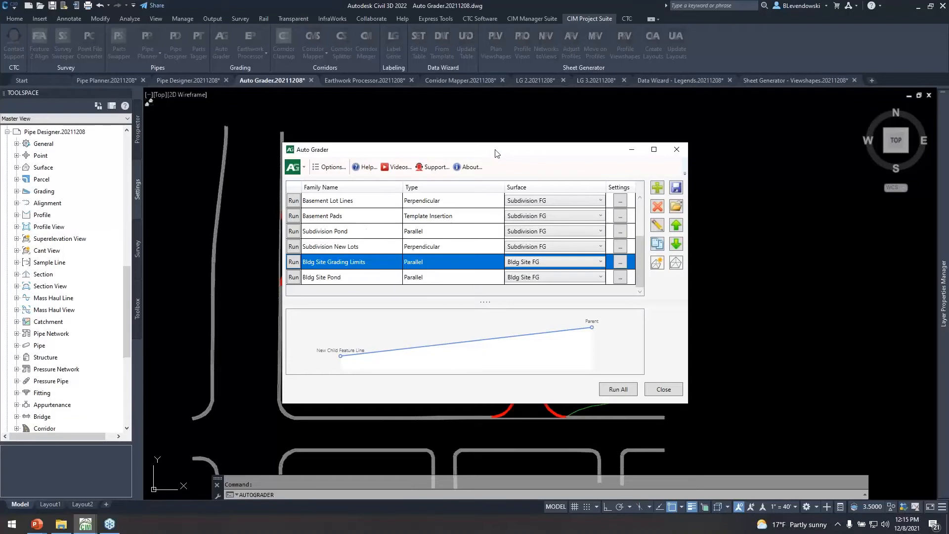
{"action": "left_click_drag", "start_coordinate": [498, 150], "coordinate": [473, 151]}
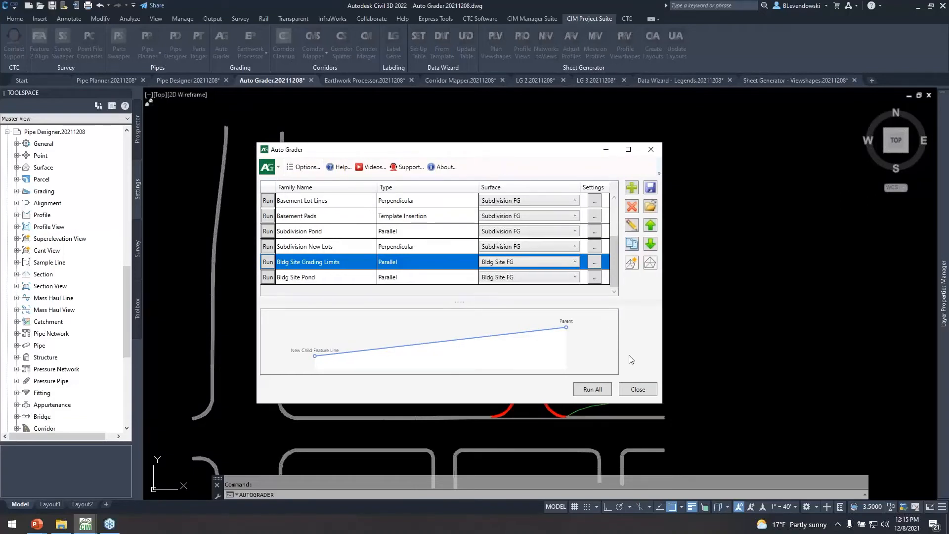
{"action": "left_click", "coordinate": [633, 386]}
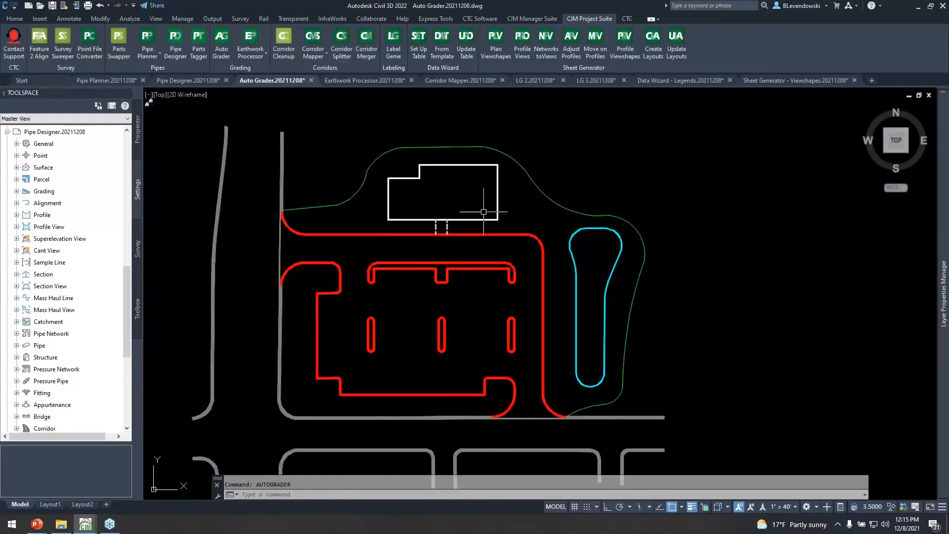
Switch to the Earthwork Processor.20211208 drawing and start Earthwork Processor.
{"action": "left_click", "coordinate": [256, 55]}
{"action": "left_click", "coordinate": [356, 84]}
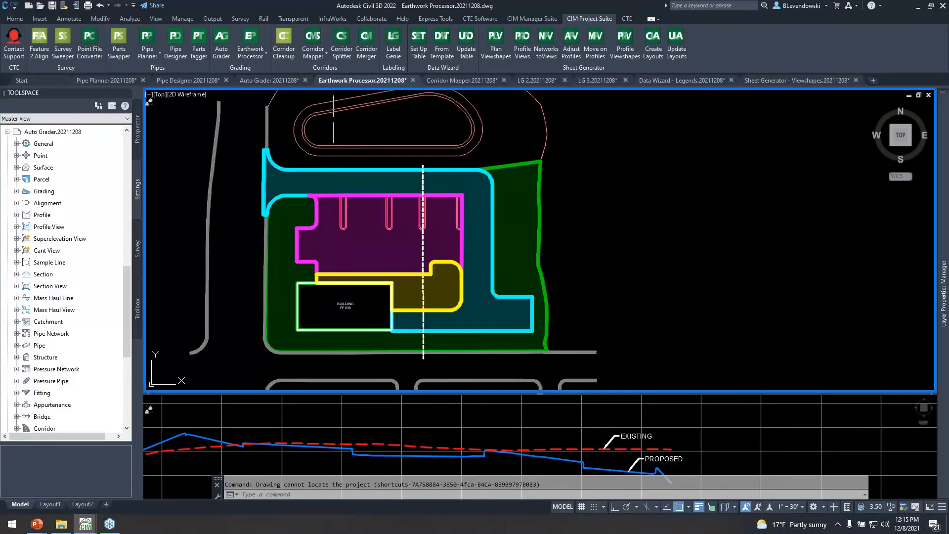
{"action": "left_click", "coordinate": [257, 57]}
{"action": "left_click", "coordinate": [265, 72]}
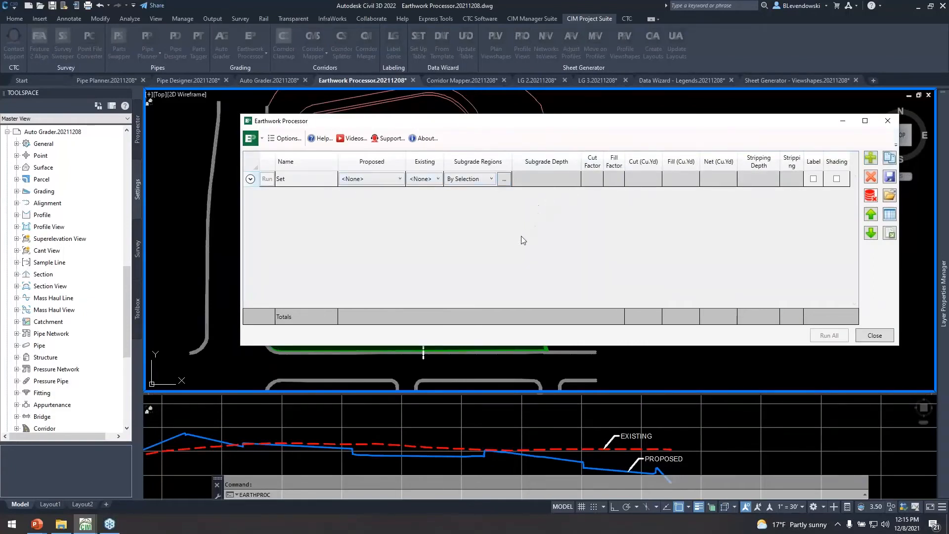
Examine the general Earthwork Processor options for the default path, cut and fill factors, stripping depth and table precision.
{"action": "left_click", "coordinate": [286, 147]}
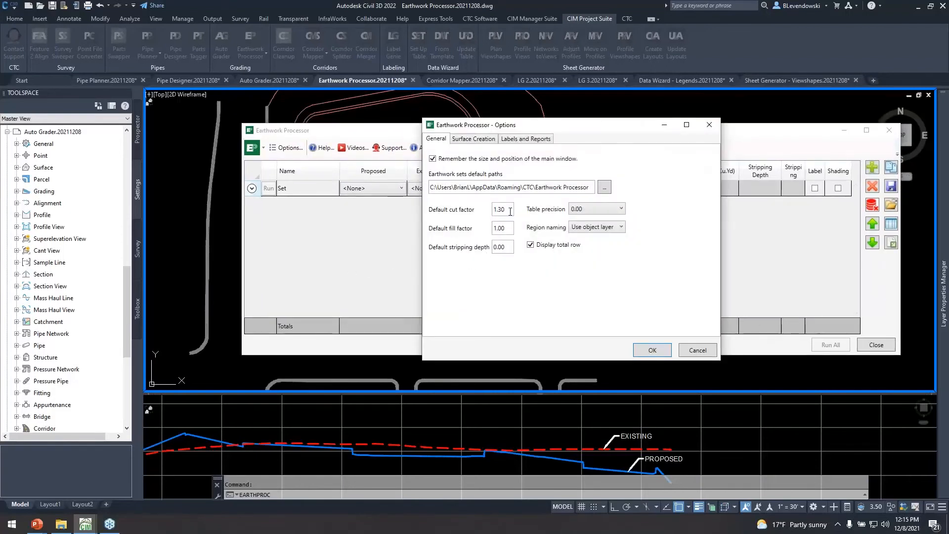
{"action": "left_click", "coordinate": [494, 209]}
{"action": "key", "text": "Tab"}
Review the surface creation and the labels and reports options of Earthwork Processor, discarding any changes.
{"action": "left_click", "coordinate": [473, 138]}
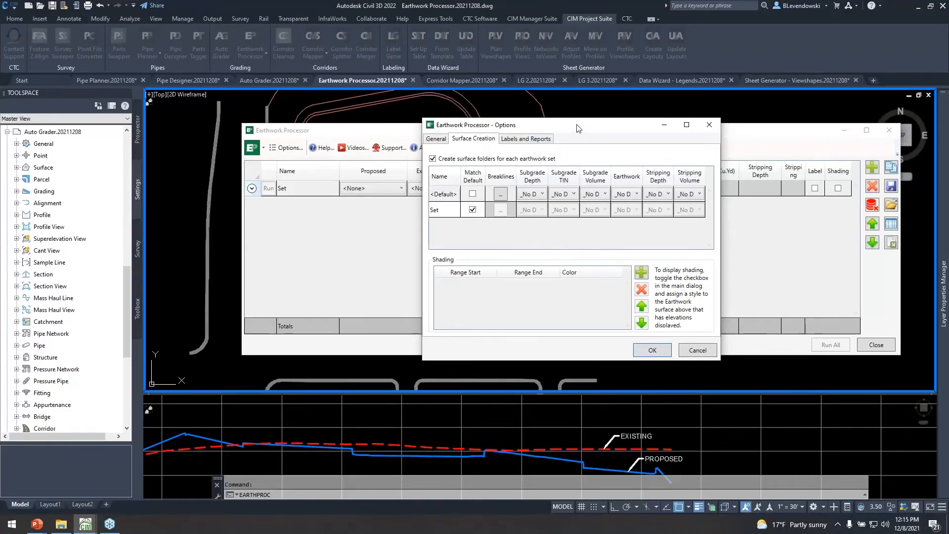
{"action": "left_click_drag", "start_coordinate": [584, 128], "coordinate": [510, 145]}
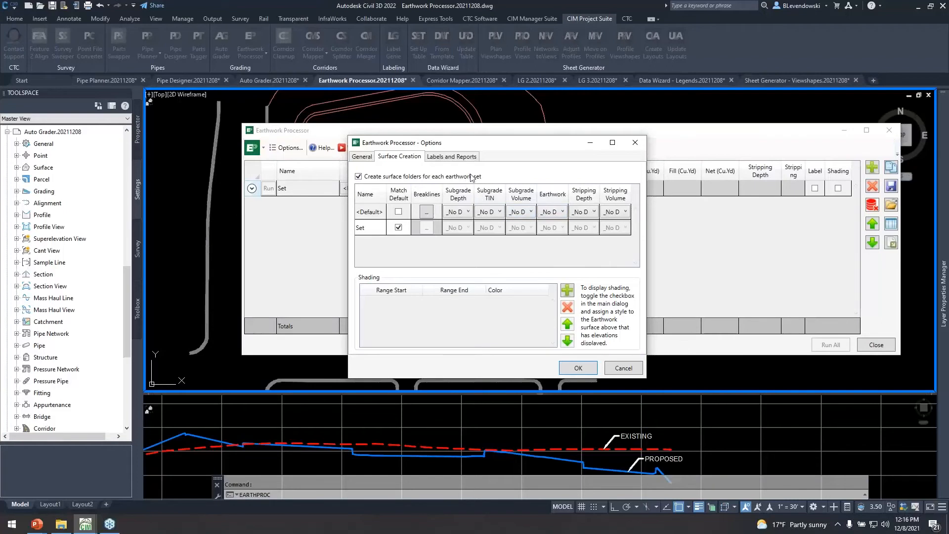
{"action": "left_click", "coordinate": [450, 158]}
{"action": "left_click_drag", "start_coordinate": [513, 146], "coordinate": [432, 117]}
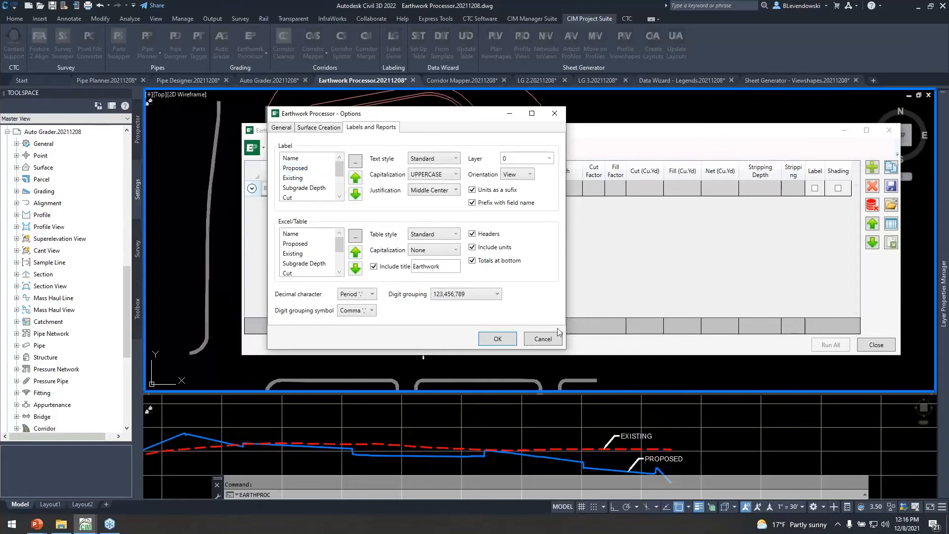
{"action": "left_click", "coordinate": [543, 339]}
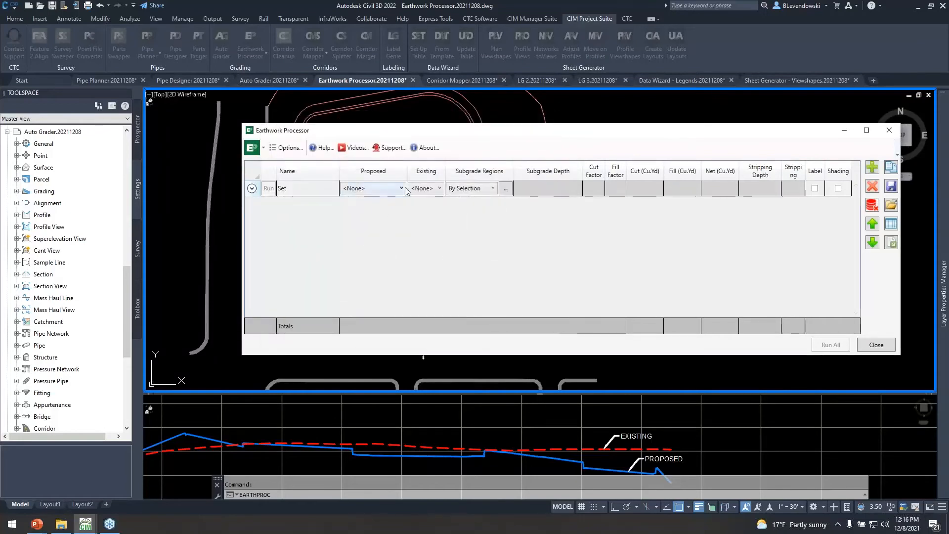
Set the earthwork set's proposed surface to FG, existing surface to Existing and subgrade regions to By Filter.
{"action": "left_click", "coordinate": [379, 190]}
{"action": "left_click", "coordinate": [350, 220]}
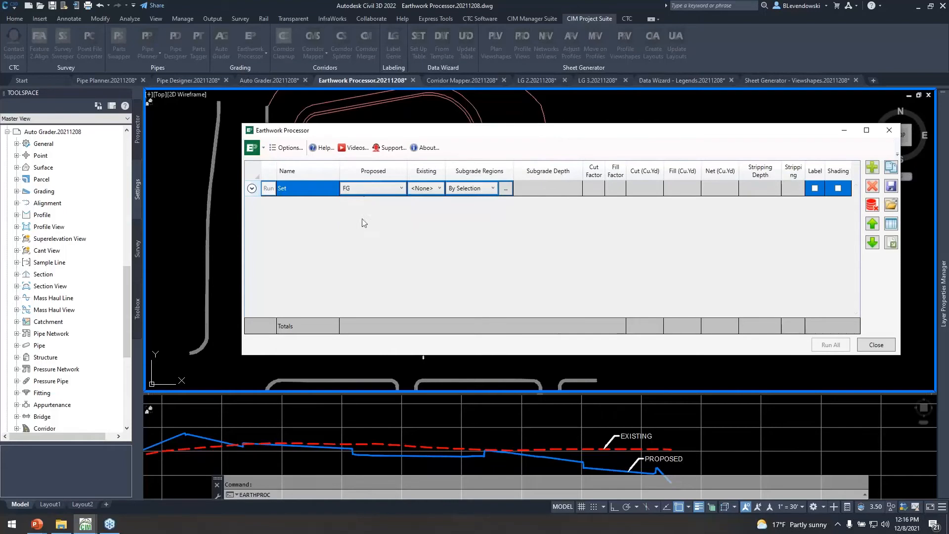
{"action": "left_click", "coordinate": [424, 189]}
{"action": "left_click", "coordinate": [420, 210]}
{"action": "left_click", "coordinate": [492, 189]}
{"action": "left_click", "coordinate": [463, 201]}
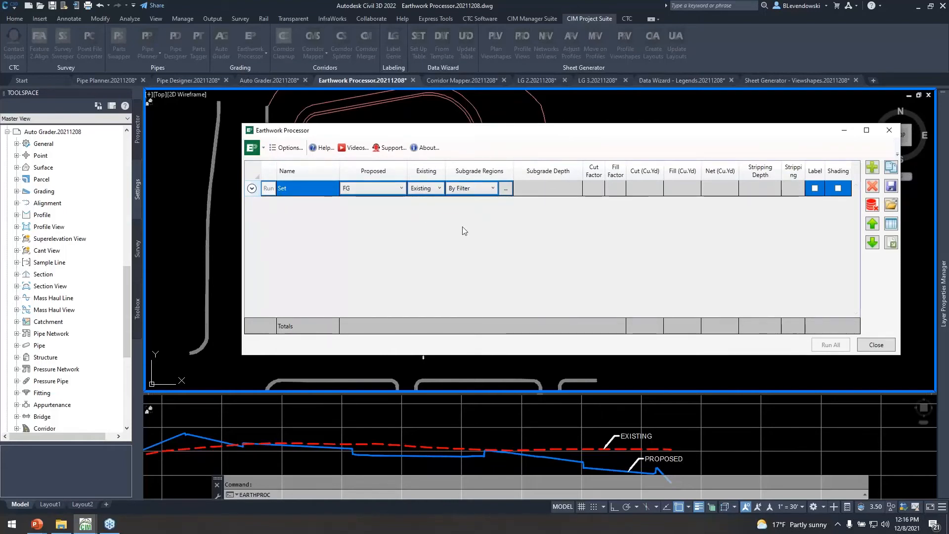
Filter the subgrade regions to include layers matching *erwk*, and run the earthwork set.
{"action": "left_click", "coordinate": [505, 191]}
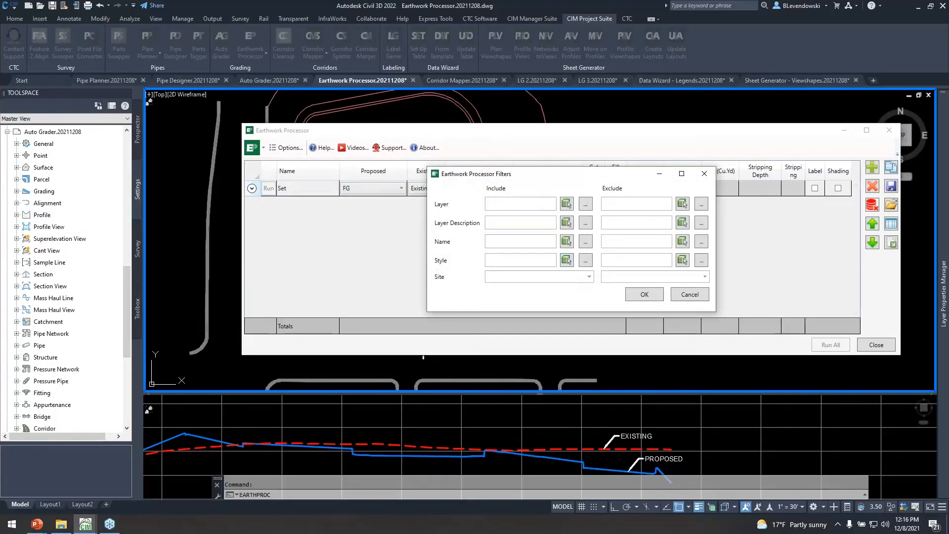
{"action": "type", "text": "Ber"}
{"action": "type", "text": "wk*"}
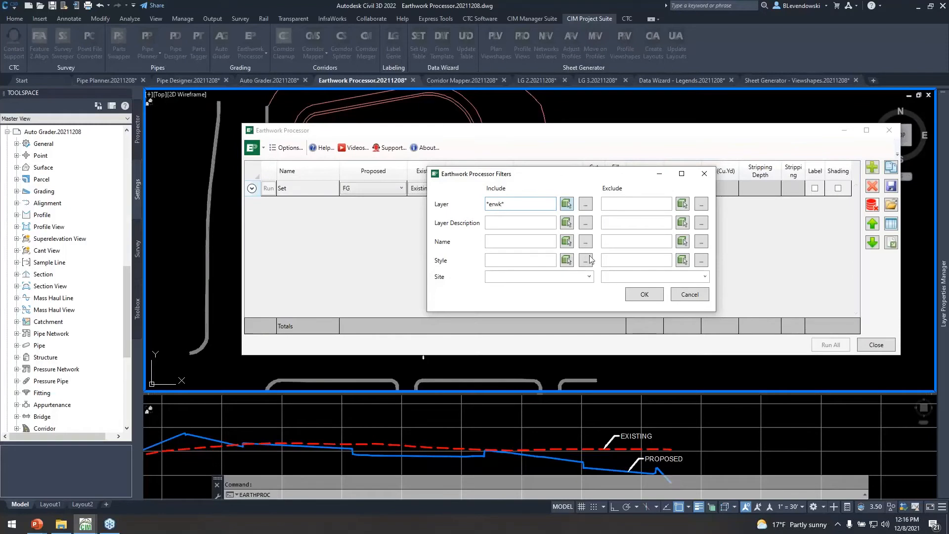
{"action": "left_click", "coordinate": [644, 295]}
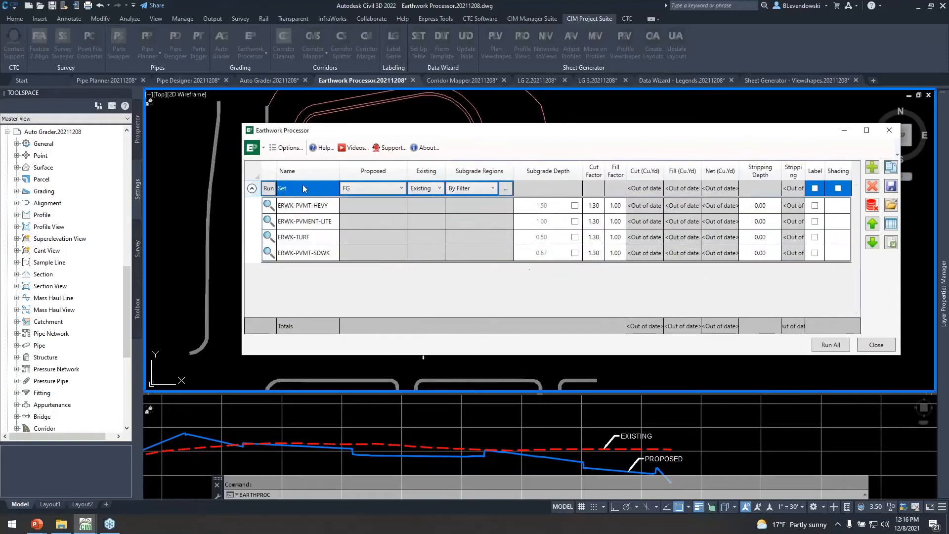
{"action": "left_click", "coordinate": [269, 189]}
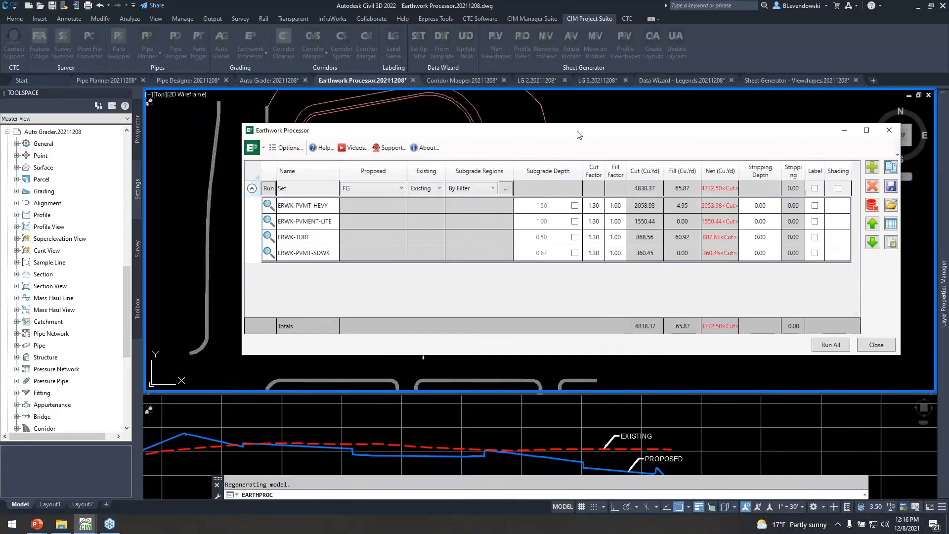
Turn on labels for the ERWK-PVMT-HEVY, ERWK-PVMENT-LITE, ERWK-TURF and ERWK-PVMT-SDWK regions.
{"action": "mouse_move", "coordinate": [577, 136]}
{"action": "left_mouse_down"}
{"action": "mouse_move", "coordinate": [523, 229]}
{"action": "mouse_move", "coordinate": [495, 317]}
{"action": "mouse_move", "coordinate": [451, 195]}
{"action": "left_mouse_up"}
{"action": "left_click", "coordinate": [689, 264]}
{"action": "left_click", "coordinate": [689, 280]}
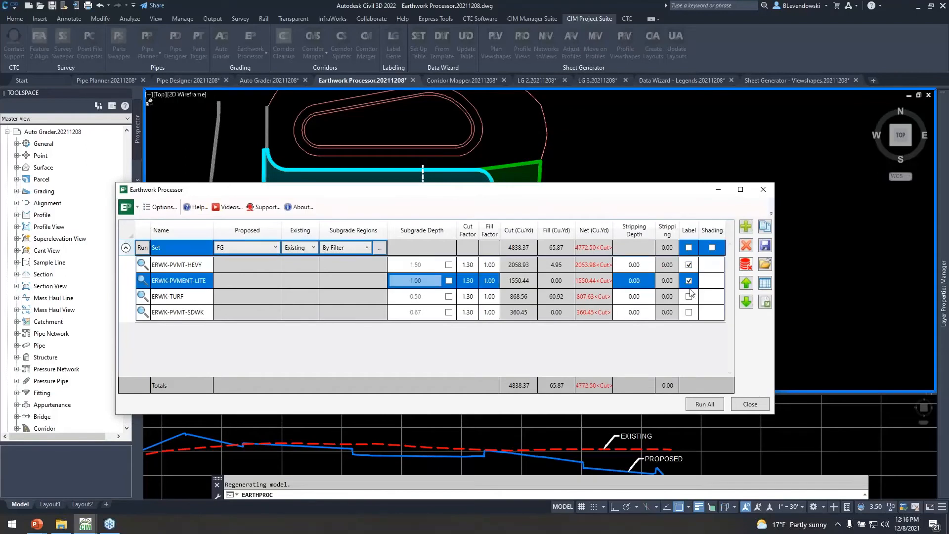
{"action": "left_click", "coordinate": [688, 296]}
{"action": "left_click", "coordinate": [689, 312]}
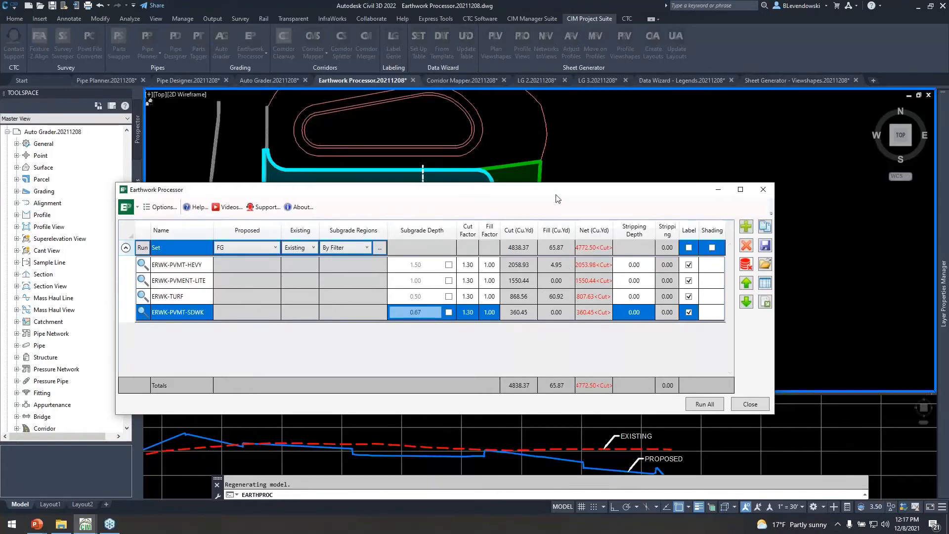
{"action": "left_click_drag", "start_coordinate": [559, 198], "coordinate": [599, 199]}
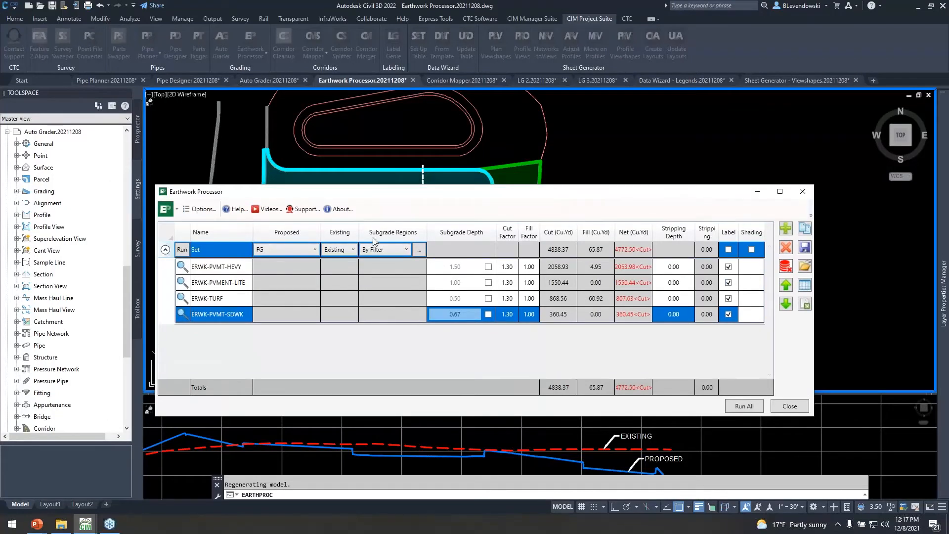
Remove the Proposed and Existing fields from the label contents in the Earthwork Processor options.
{"action": "left_click", "coordinate": [204, 210]}
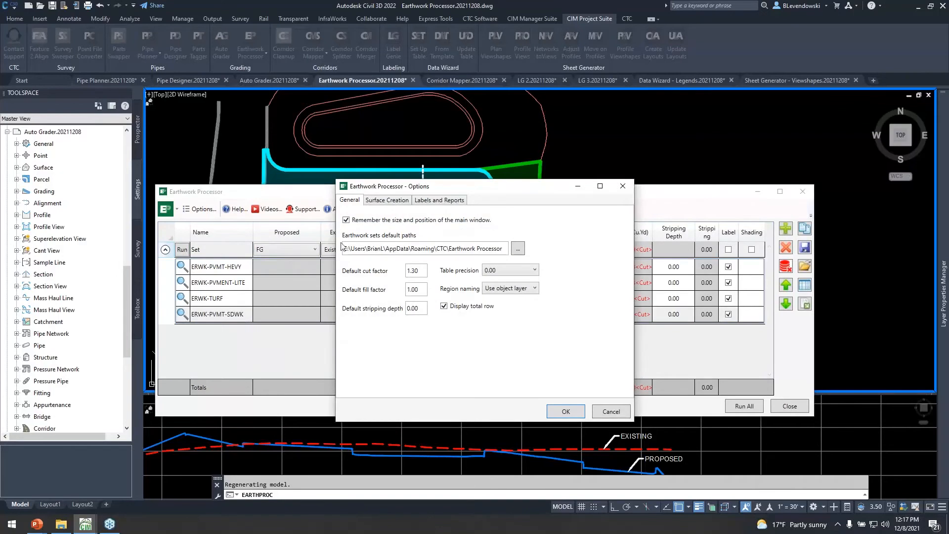
{"action": "left_click", "coordinate": [439, 200]}
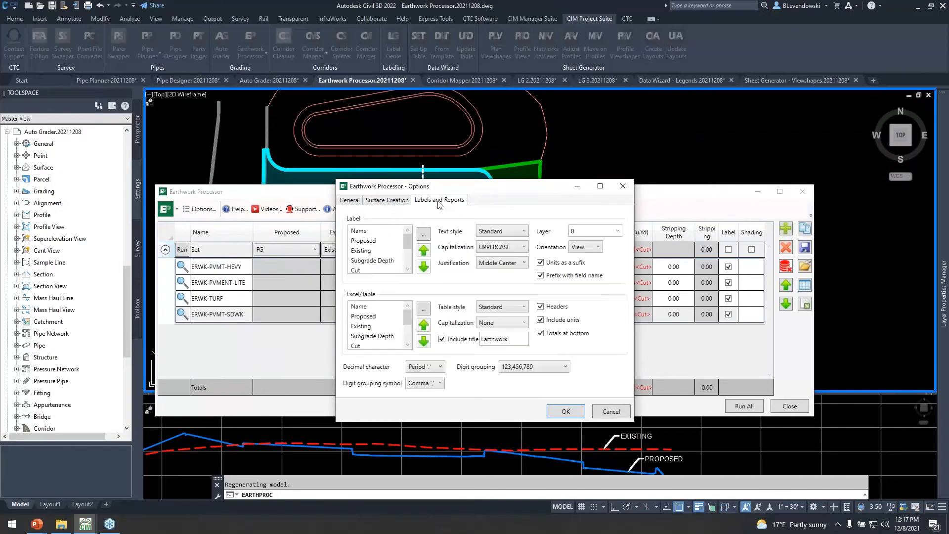
{"action": "left_click", "coordinate": [424, 235]}
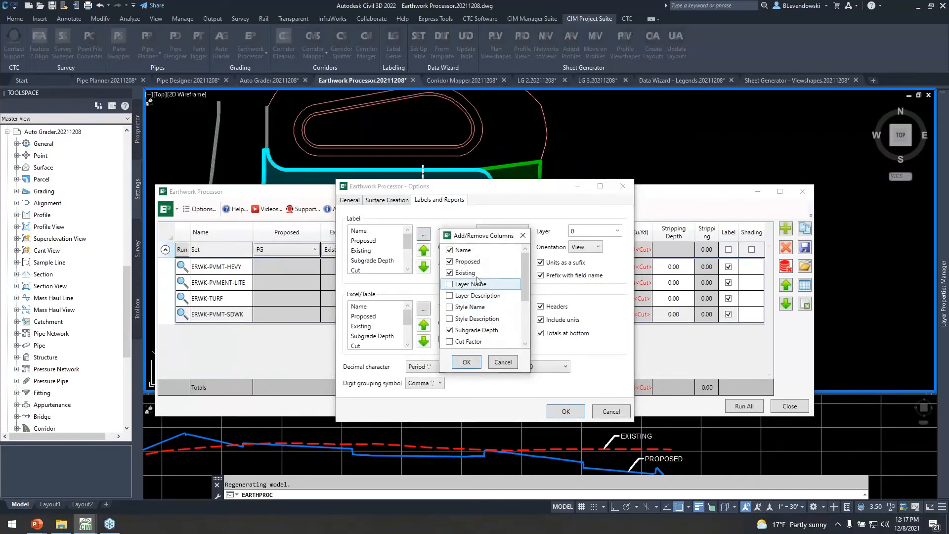
{"action": "left_click", "coordinate": [449, 273]}
{"action": "scroll", "coordinate": [455, 267], "scroll_direction": "down", "scroll_amount": 3}
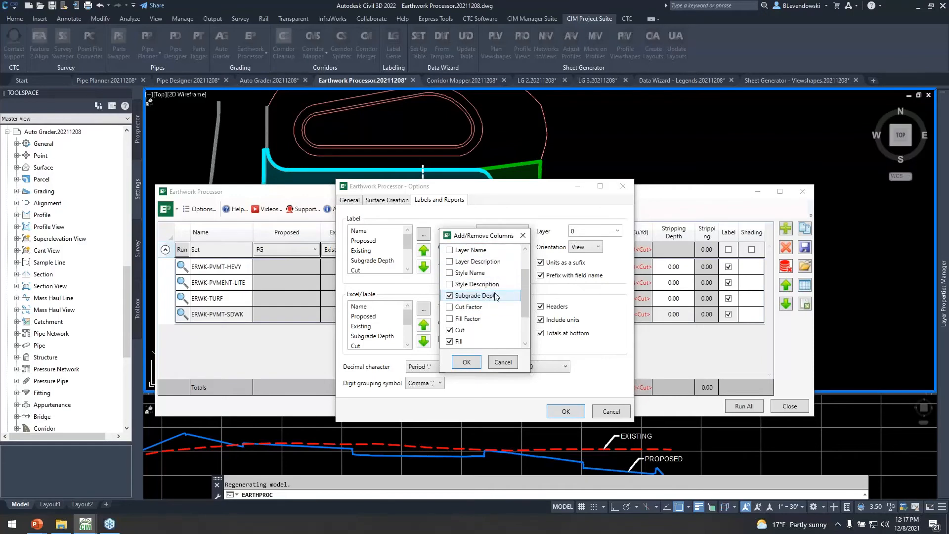
{"action": "scroll", "coordinate": [483, 304], "scroll_direction": "down", "scroll_amount": 1}
{"action": "left_click", "coordinate": [449, 343]}
{"action": "scroll", "coordinate": [467, 336], "scroll_direction": "down", "scroll_amount": 1}
{"action": "left_click", "coordinate": [466, 363]}
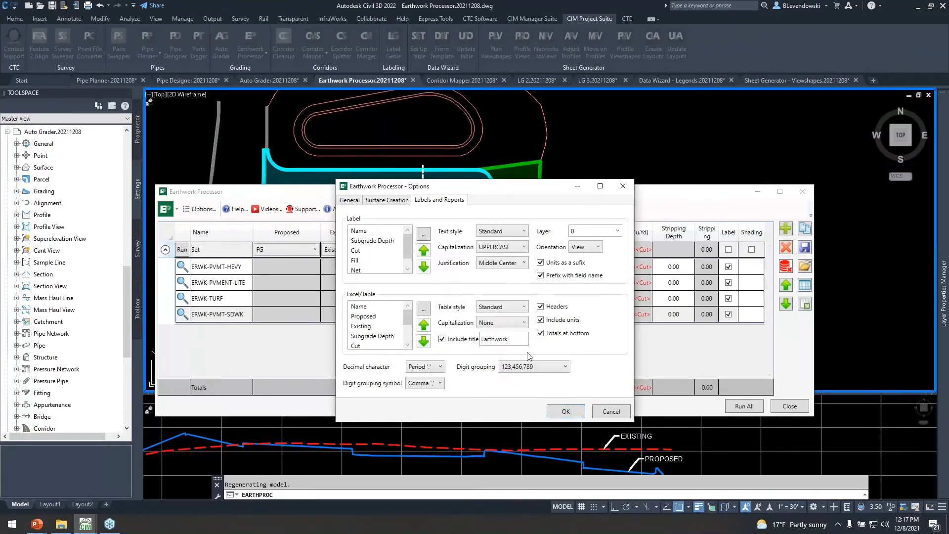
{"action": "left_click", "coordinate": [565, 410]}
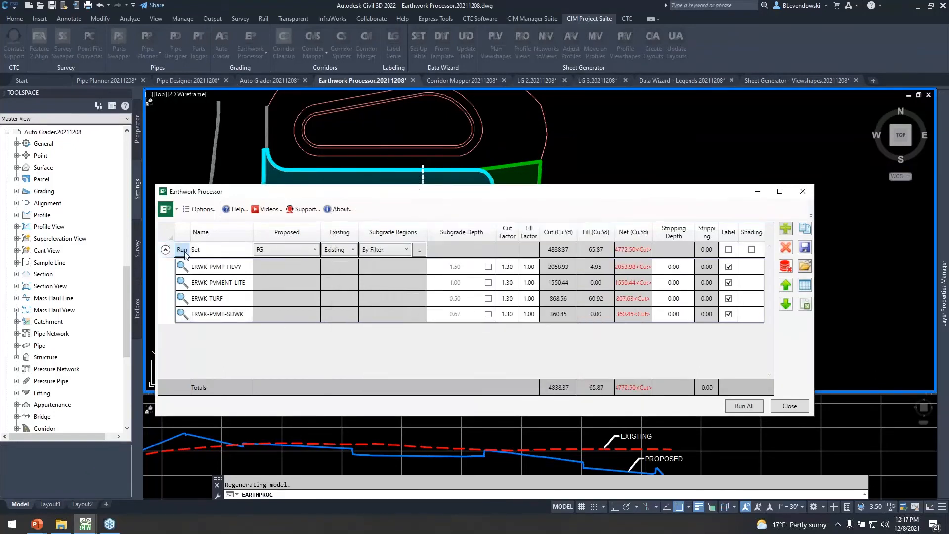
Rerun the earthwork set to place the region labels, close Earthwork Processor and inspect the pavement label.
{"action": "left_click", "coordinate": [182, 249]}
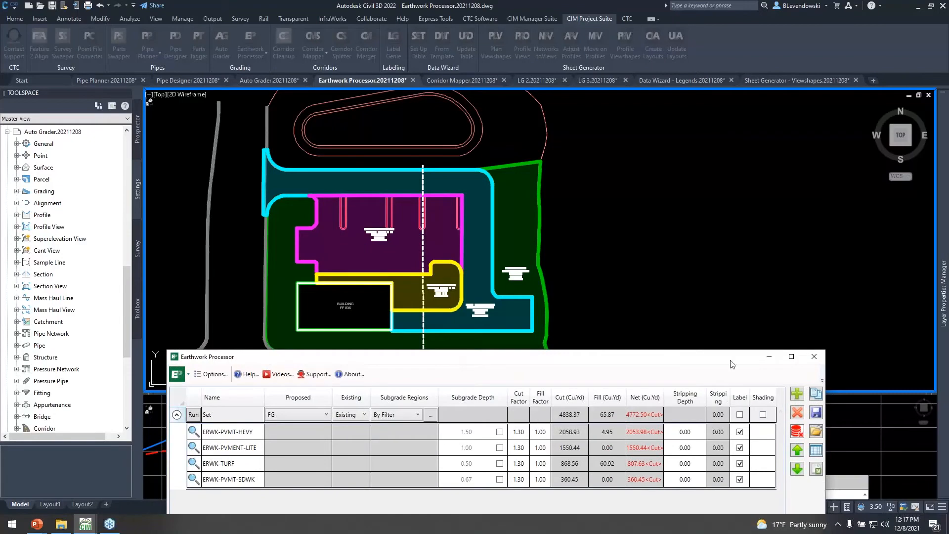
{"action": "left_click", "coordinate": [814, 356]}
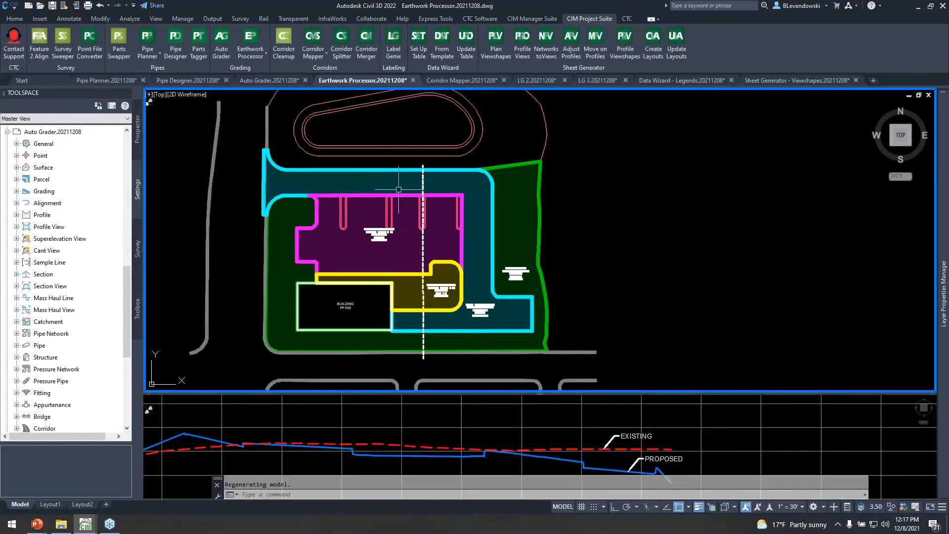
{"action": "scroll", "coordinate": [399, 237], "scroll_direction": "up", "scroll_amount": 2}
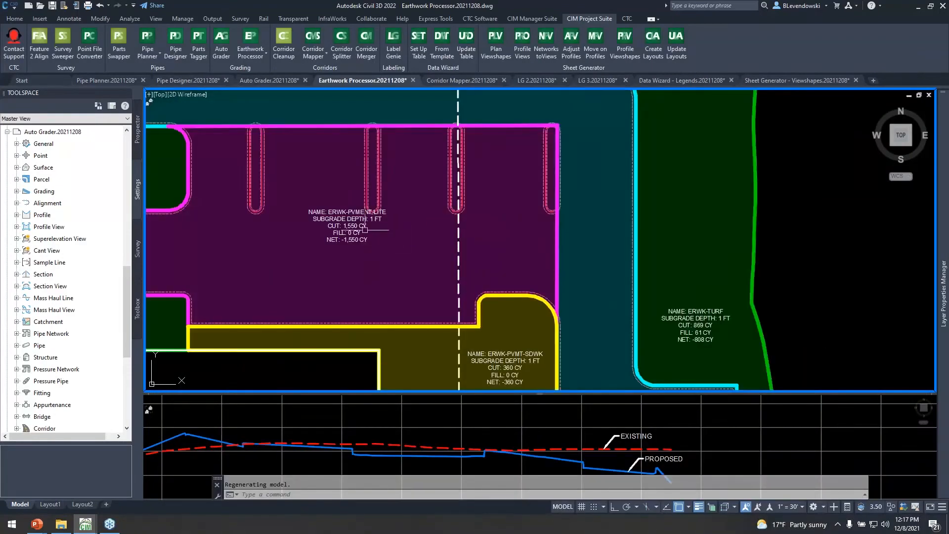
{"action": "scroll", "coordinate": [364, 225], "scroll_direction": "up", "scroll_amount": 1}
Restart Earthwork Processor and add the Proposed and Existing fields to the label contents in its options.
{"action": "left_click", "coordinate": [251, 55]}
{"action": "left_click", "coordinate": [262, 72]}
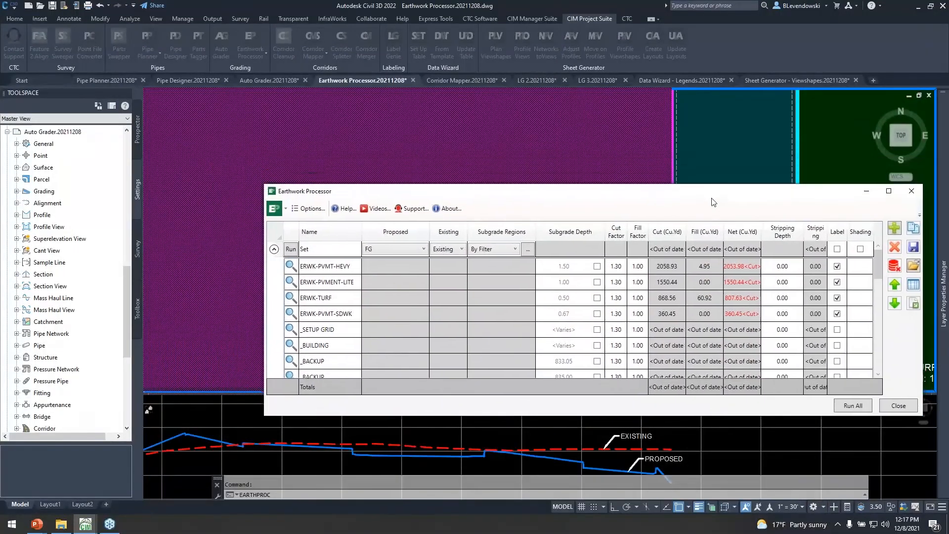
{"action": "left_click", "coordinate": [308, 217]}
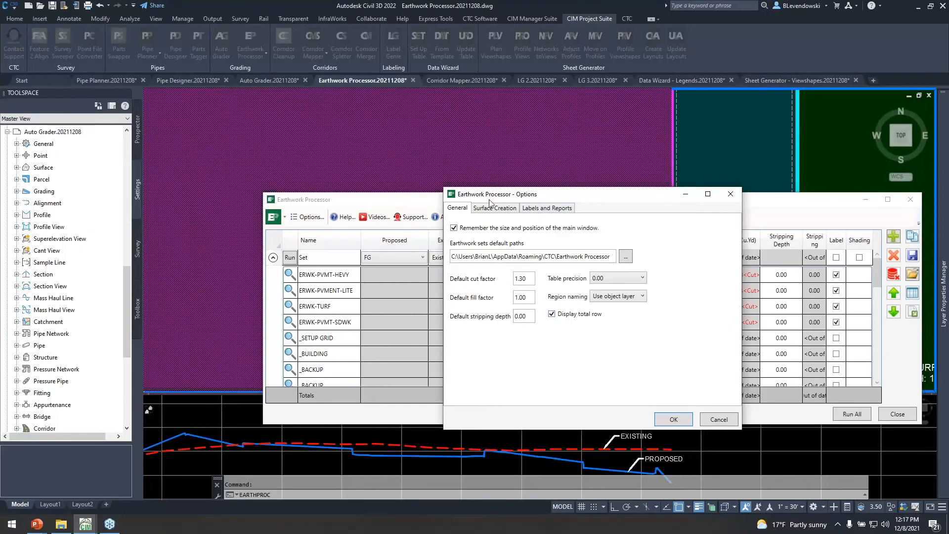
{"action": "left_click", "coordinate": [541, 209]}
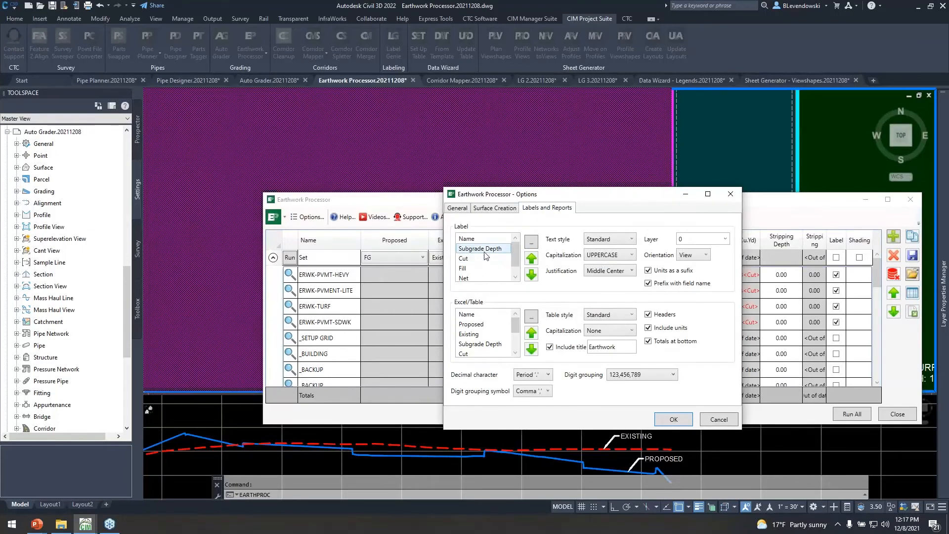
{"action": "left_click", "coordinate": [531, 241]}
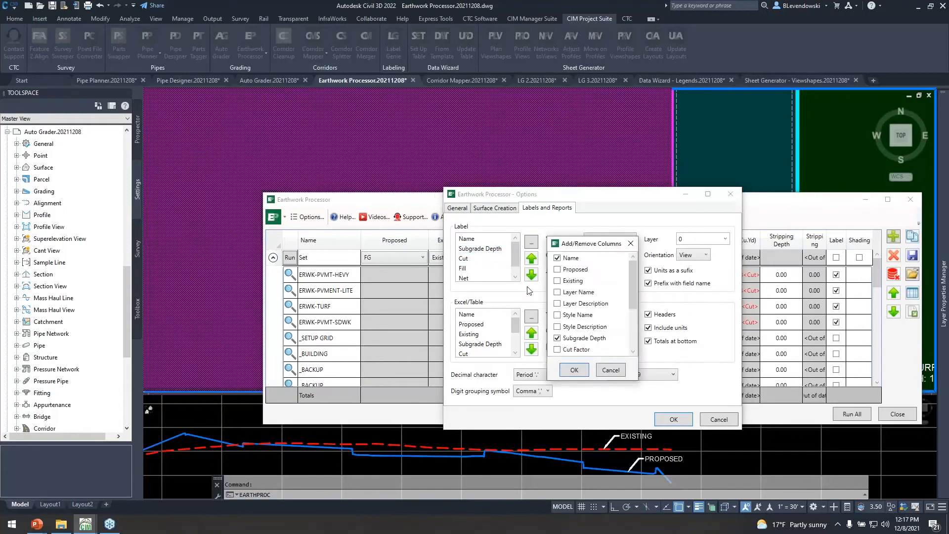
{"action": "left_click", "coordinate": [557, 269]}
{"action": "left_click", "coordinate": [558, 280]}
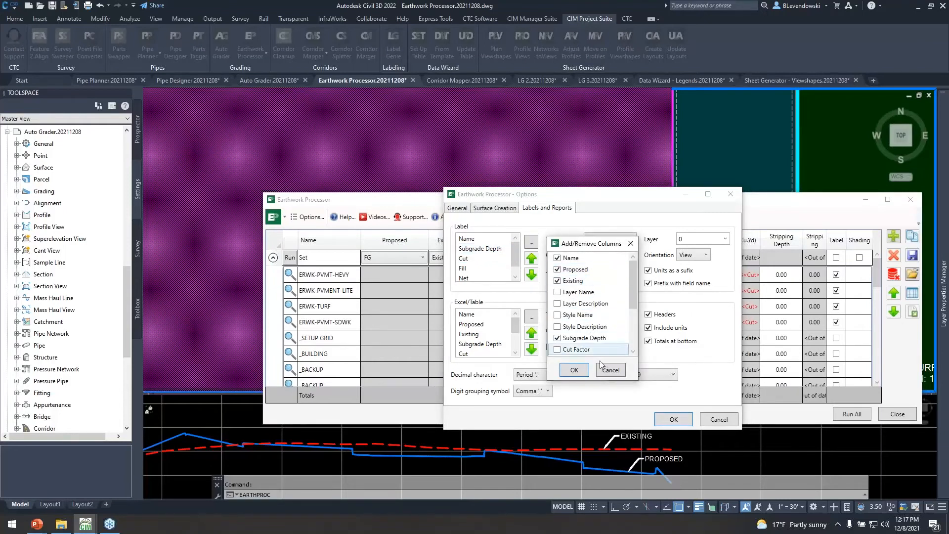
{"action": "left_click", "coordinate": [574, 371]}
Move the Net field up above Cut in the label field order.
{"action": "scroll", "coordinate": [513, 254], "scroll_direction": "down", "scroll_amount": 2}
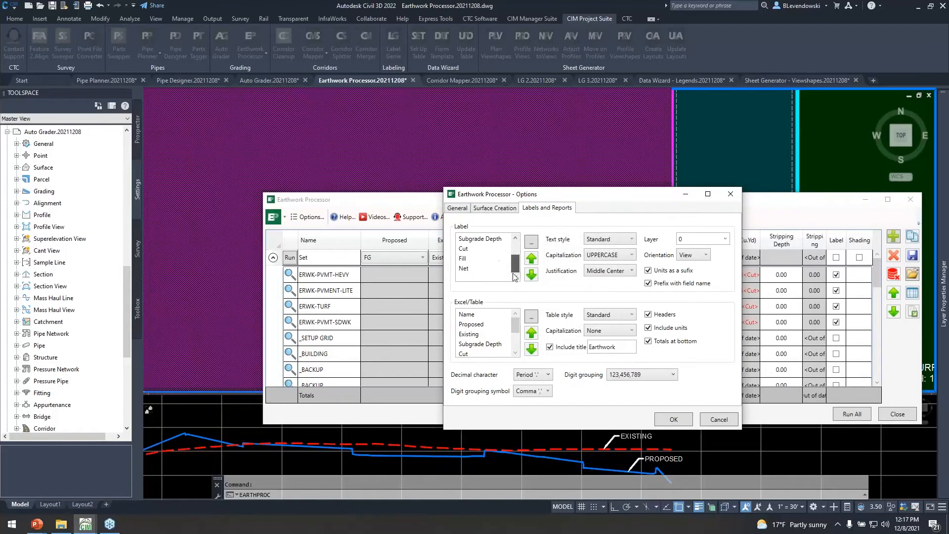
{"action": "left_click", "coordinate": [474, 268]}
{"action": "left_click", "coordinate": [530, 261]}
{"action": "left_click", "coordinate": [530, 261]}
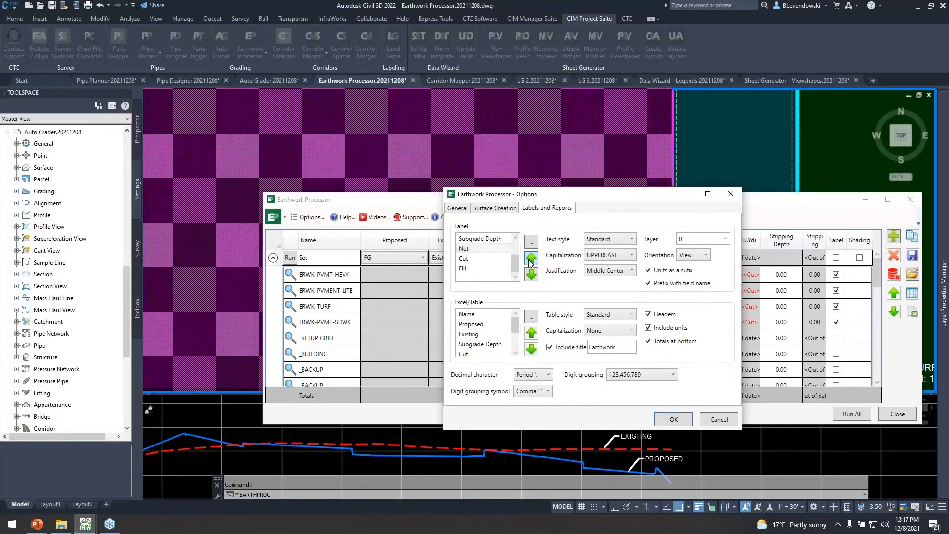
Review the Cut label field's name, unit, precision and rounding without changing them, and accept the options.
{"action": "double_click", "coordinate": [473, 263]}
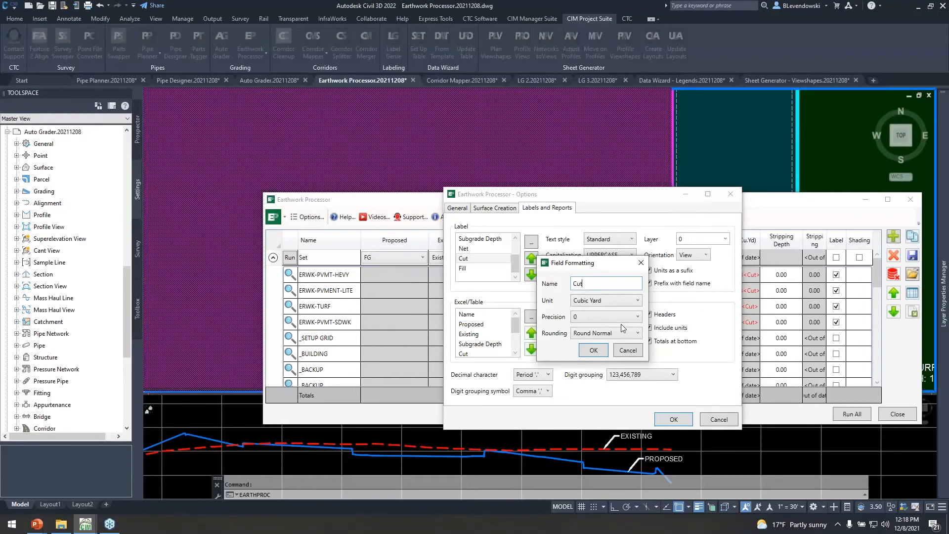
{"action": "left_click", "coordinate": [628, 350]}
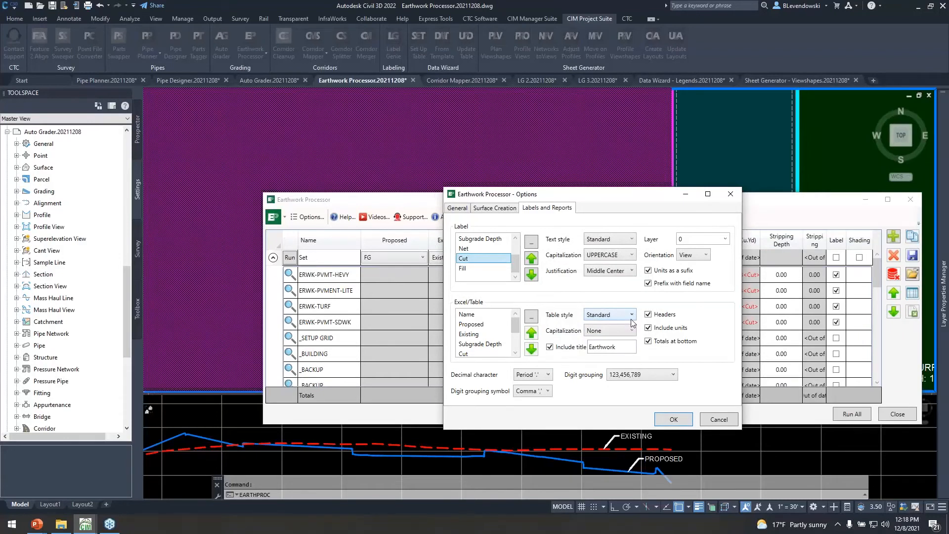
{"action": "left_click_drag", "start_coordinate": [602, 196], "coordinate": [535, 206]}
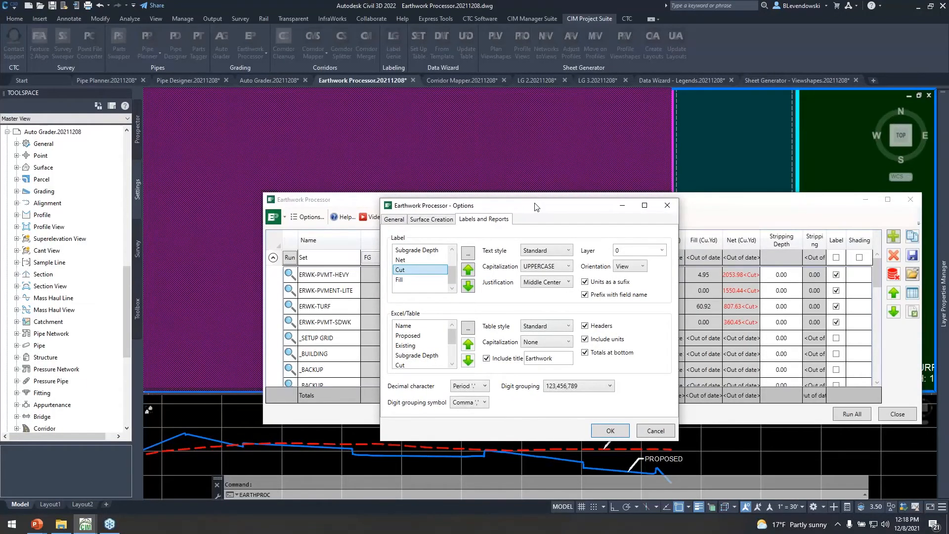
{"action": "left_click", "coordinate": [611, 431]}
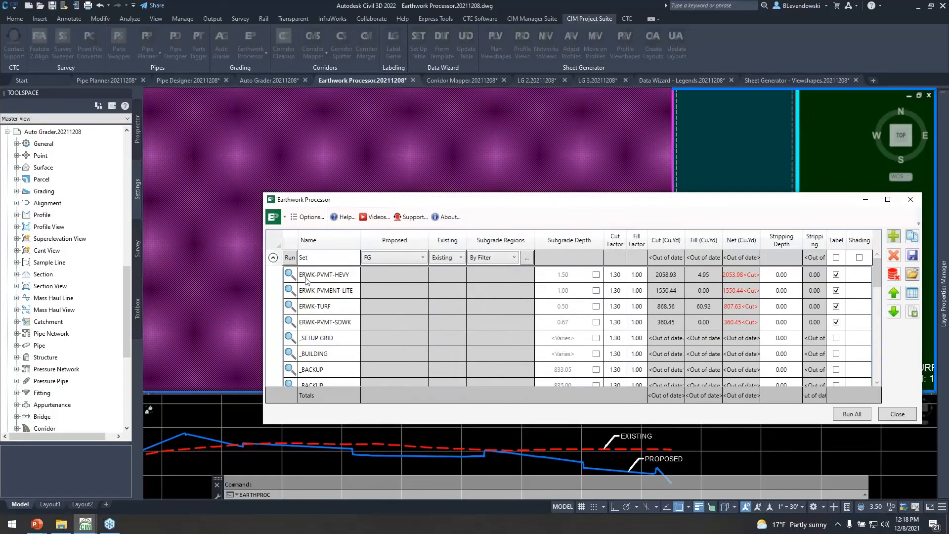
Rerun the earthwork set to update the region labels, close Earthwork Processor and inspect the ERWK-PVMENT-LITE label.
{"action": "left_click", "coordinate": [294, 260]}
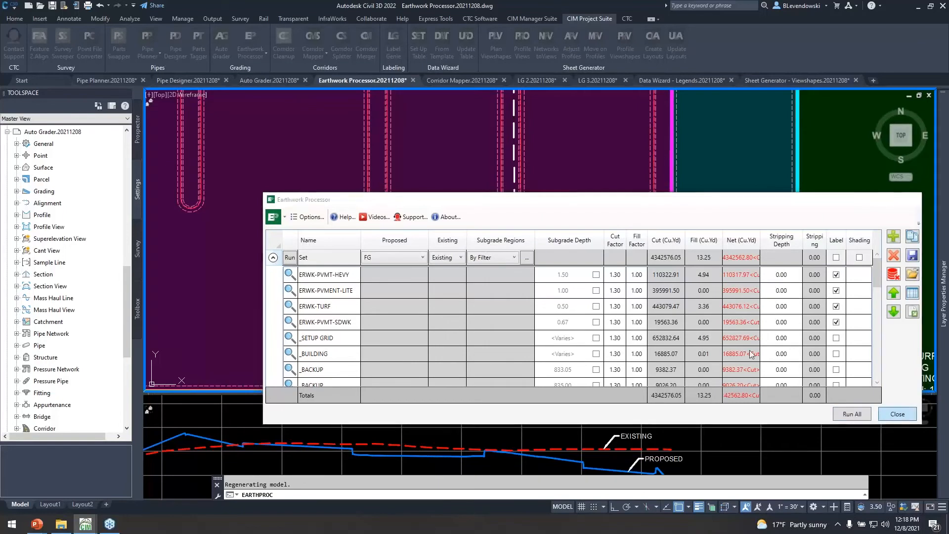
{"action": "left_click", "coordinate": [912, 415]}
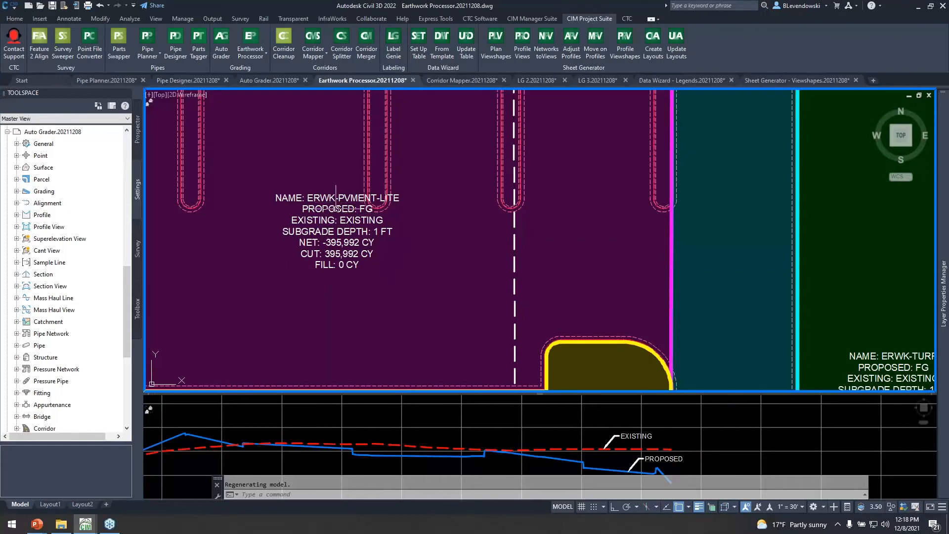
{"action": "mouse_move", "coordinate": [354, 230]}
Restart Earthwork Processor and examine the Excel/Table fields and decimal character options for reports, discarding any changes.
{"action": "left_click", "coordinate": [259, 61]}
{"action": "left_click", "coordinate": [262, 72]}
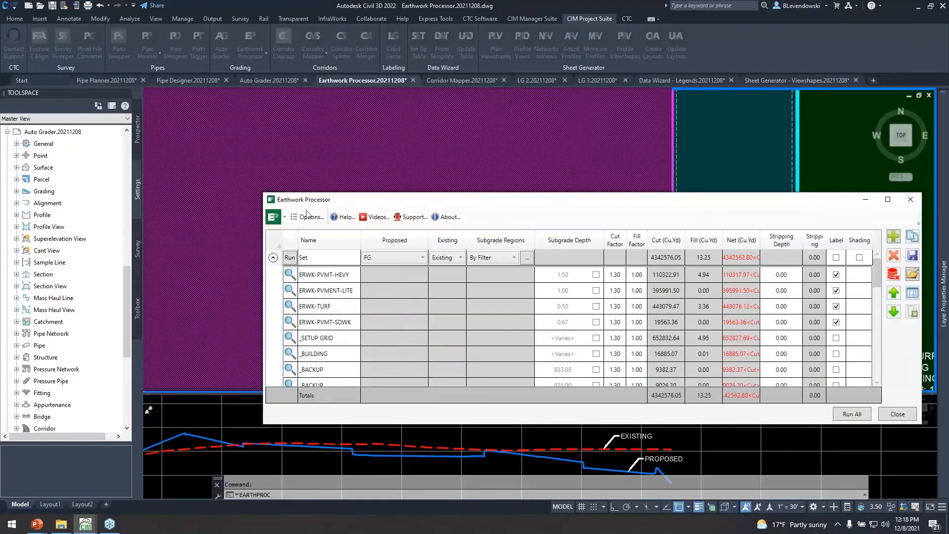
{"action": "left_click", "coordinate": [309, 217]}
{"action": "left_click_drag", "start_coordinate": [573, 199], "coordinate": [399, 190]}
{"action": "left_click", "coordinate": [379, 201]}
{"action": "left_click", "coordinate": [301, 314]}
{"action": "left_click", "coordinate": [305, 333], "text": "ctrl"}
{"action": "left_click", "coordinate": [306, 324], "text": "ctrl"}
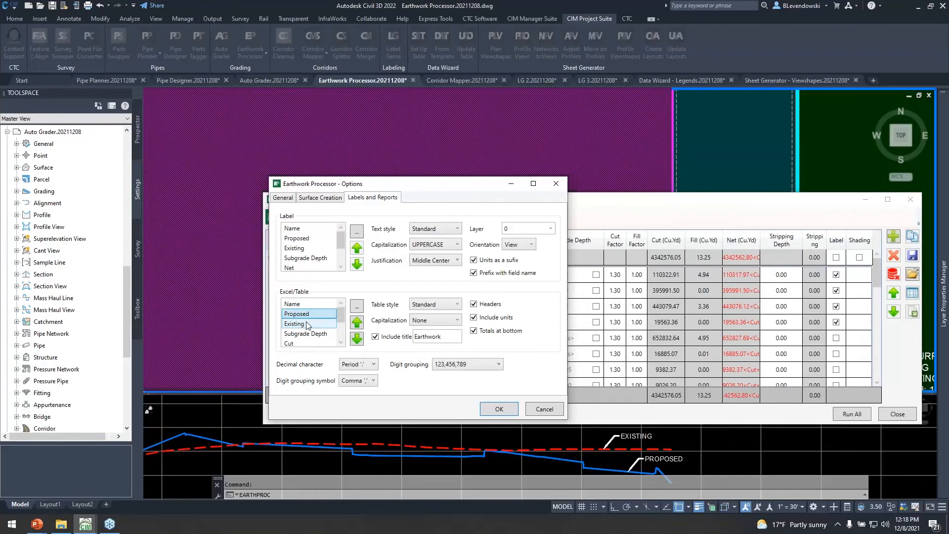
{"action": "left_click", "coordinate": [366, 368]}
{"action": "left_click", "coordinate": [420, 398]}
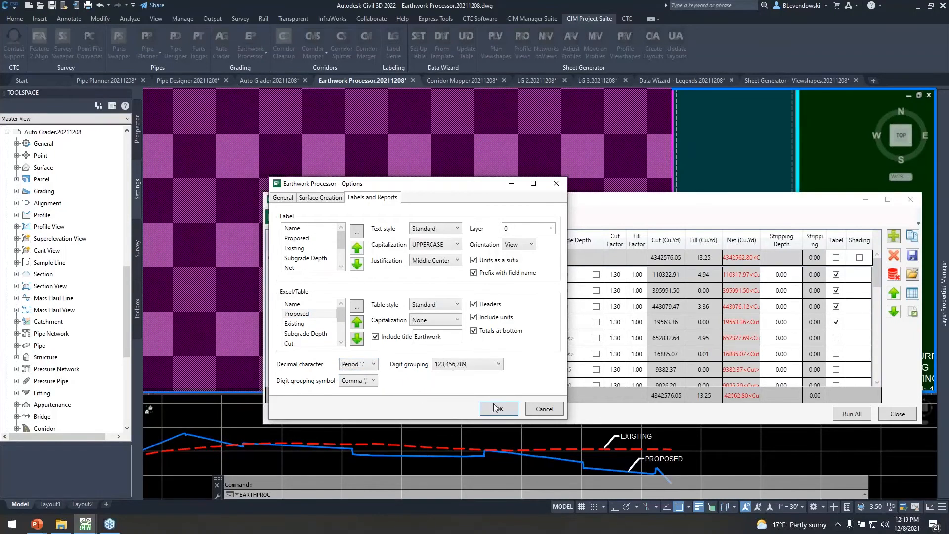
{"action": "left_click", "coordinate": [544, 409]}
{"action": "left_click_drag", "start_coordinate": [681, 207], "coordinate": [620, 192]}
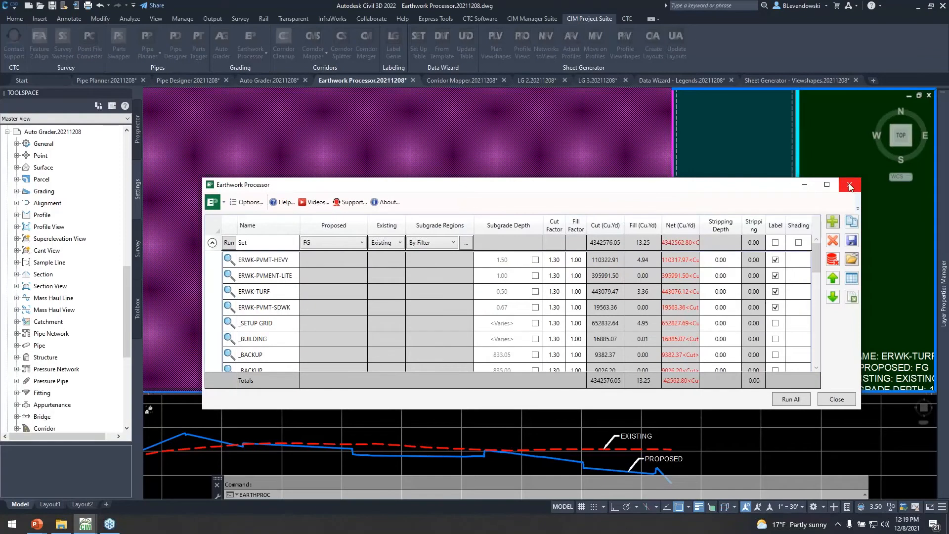
Reposition and close Earthwork Processor, and switch to the Corridor Mapper.20211208 drawing.
{"action": "left_click_drag", "start_coordinate": [523, 187], "coordinate": [466, 183]}
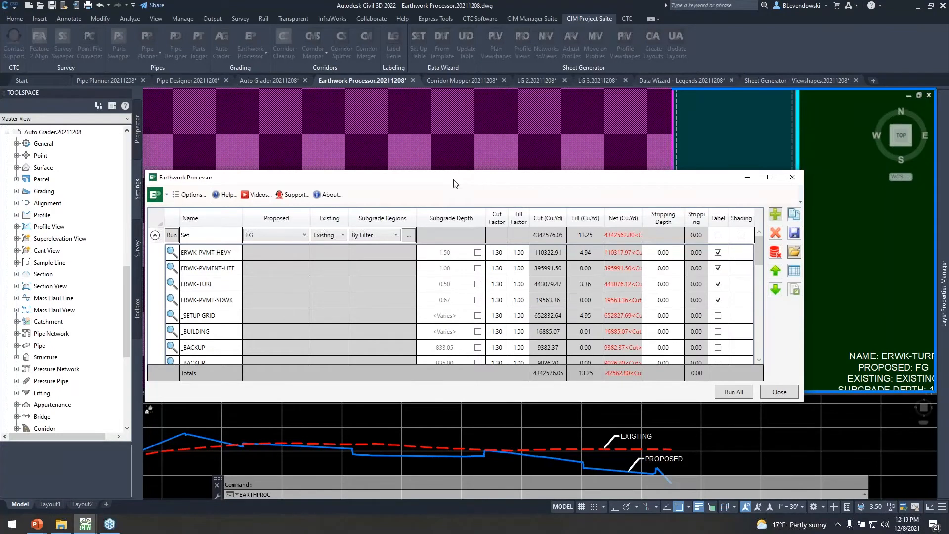
{"action": "left_click_drag", "start_coordinate": [455, 183], "coordinate": [459, 170]}
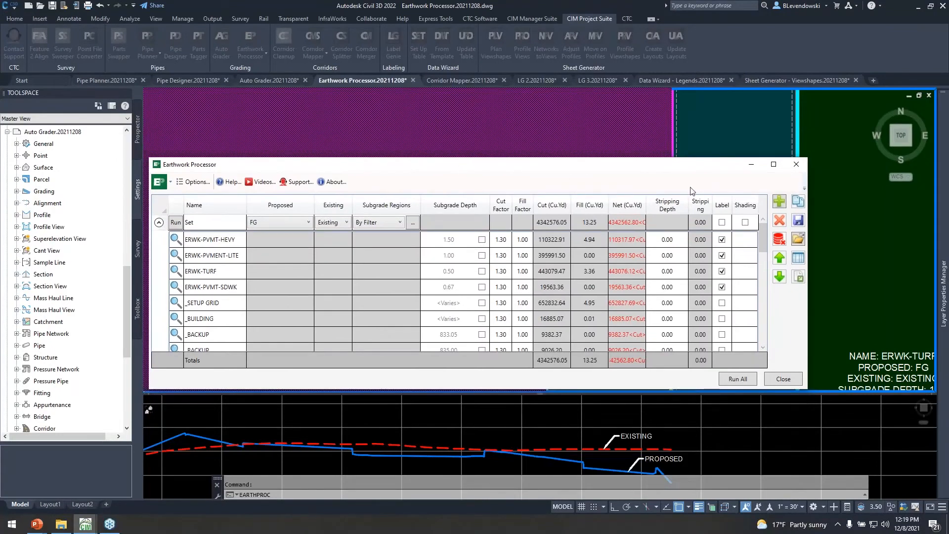
{"action": "left_click", "coordinate": [795, 164]}
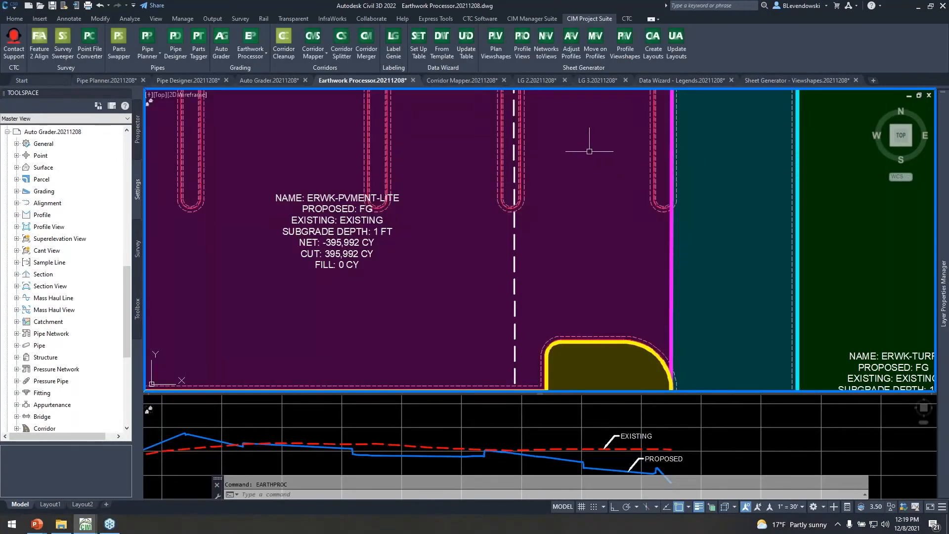
{"action": "left_click", "coordinate": [443, 79]}
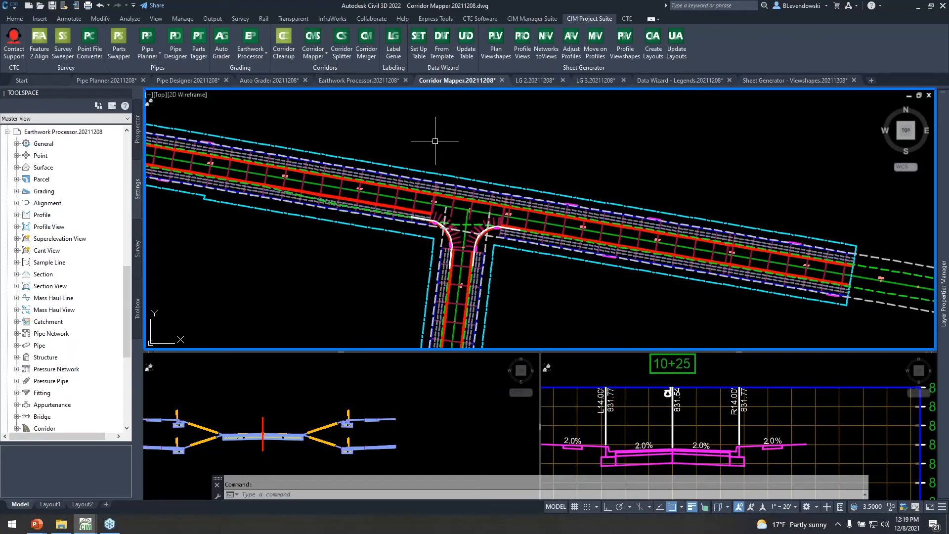
Start the Corridor Mapper target setup and review the layer, style and object ways of referencing targets.
{"action": "scroll", "coordinate": [424, 181], "scroll_direction": "up", "scroll_amount": 4}
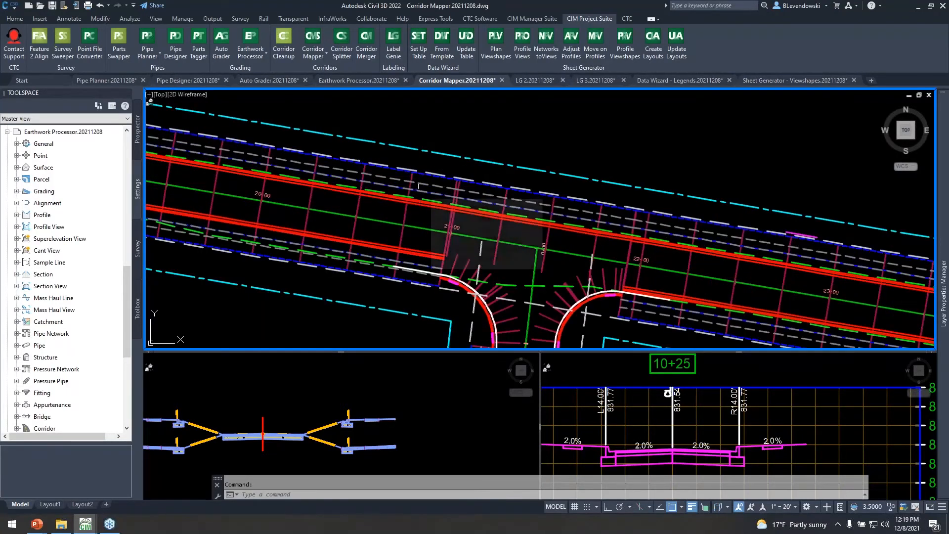
{"action": "middle_click_drag", "start_coordinate": [356, 263], "coordinate": [580, 290]}
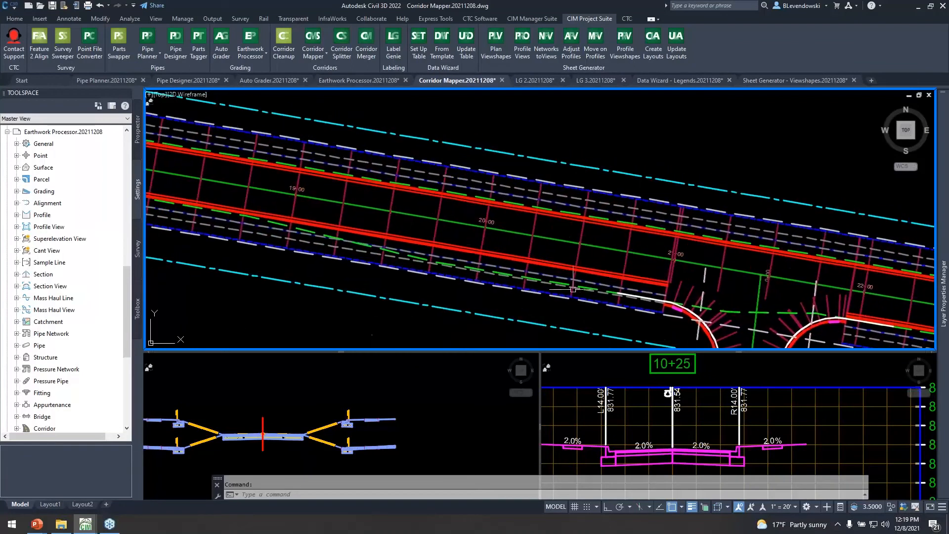
{"action": "left_click", "coordinate": [315, 57]}
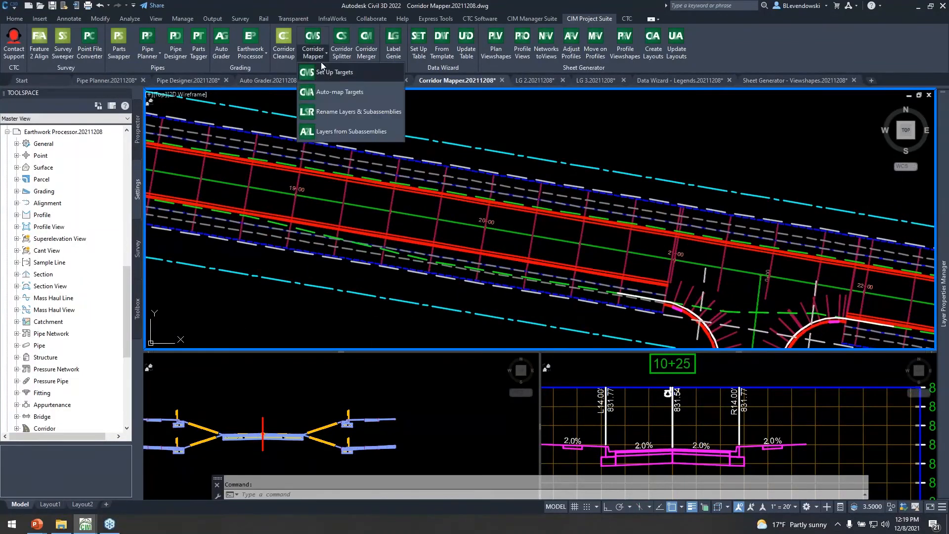
{"action": "left_click", "coordinate": [323, 64]}
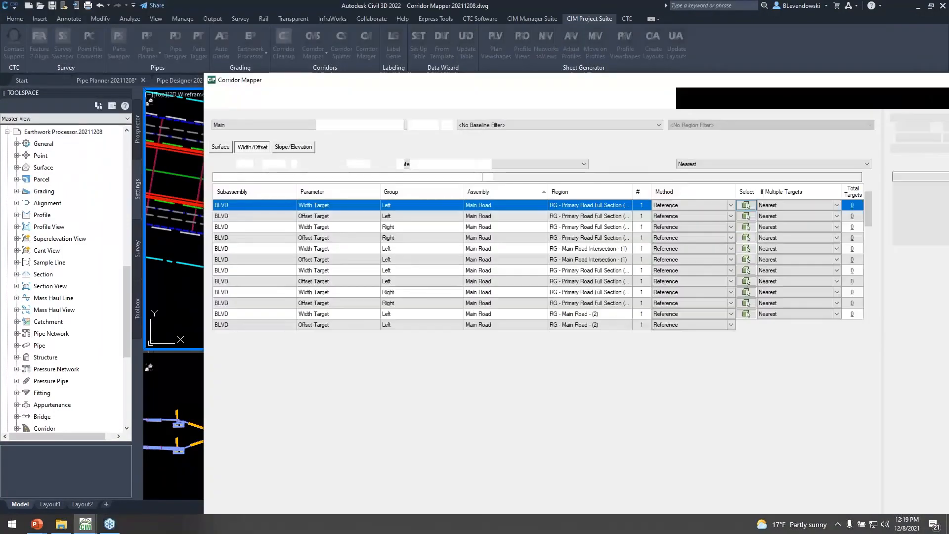
{"action": "left_click_drag", "start_coordinate": [601, 84], "coordinate": [448, 49]}
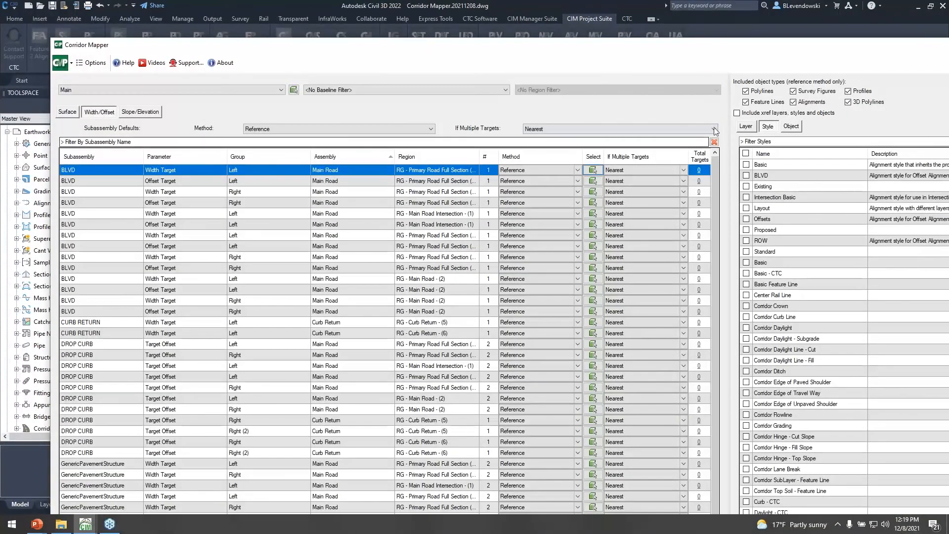
{"action": "left_click", "coordinate": [745, 126]}
{"action": "left_click", "coordinate": [767, 126]}
{"action": "left_click", "coordinate": [791, 127]}
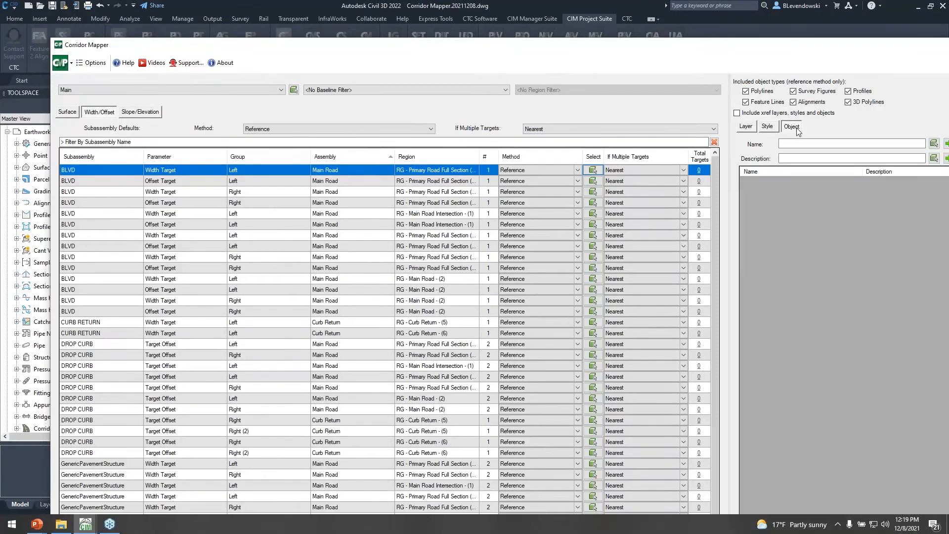
Resize the Corridor Mapper window to fit the screen, list the layer references and close it without mapping any targets.
{"action": "left_click_drag", "start_coordinate": [587, 51], "coordinate": [569, 44]}
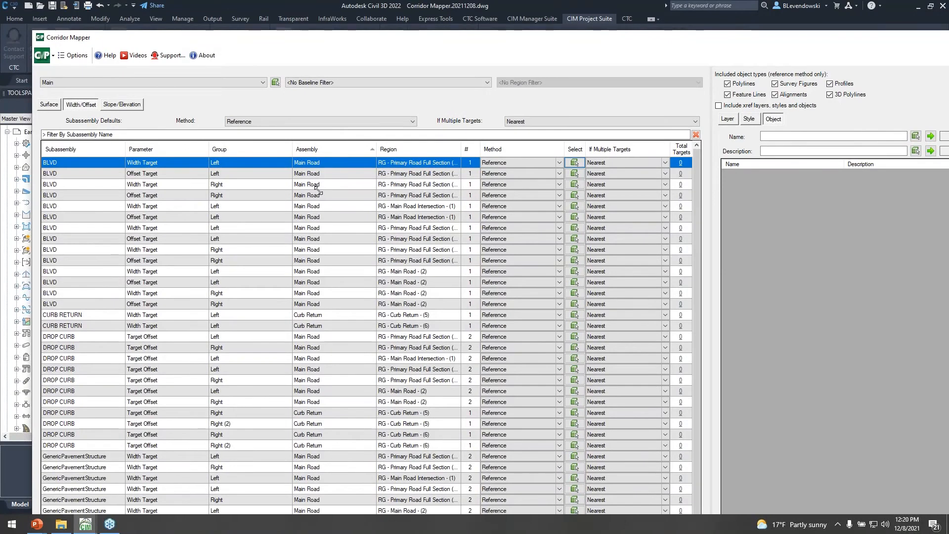
{"action": "left_click_drag", "start_coordinate": [318, 190], "coordinate": [318, 189]}
{"action": "left_click_drag", "start_coordinate": [559, 205], "coordinate": [303, 25]}
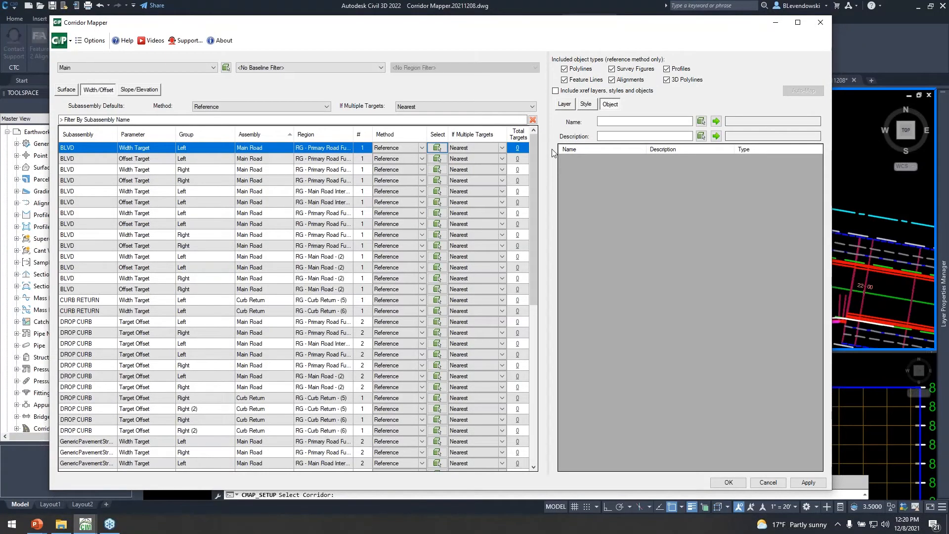
{"action": "left_click", "coordinate": [564, 104]}
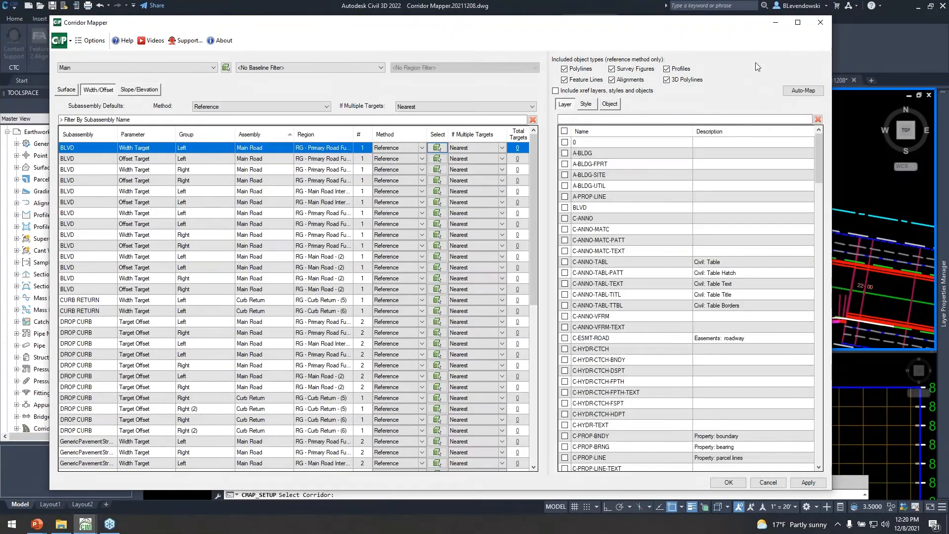
{"action": "left_click", "coordinate": [820, 24]}
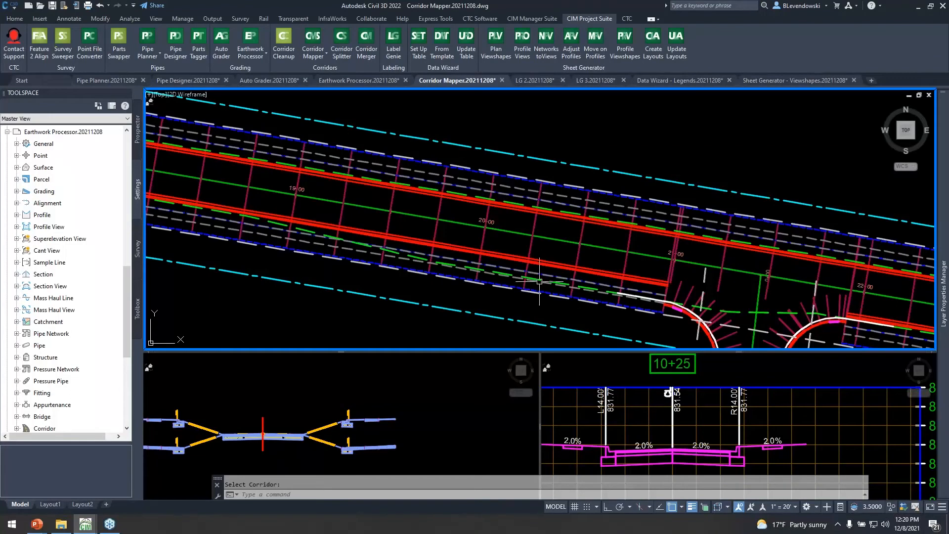
Inspect the style, name and layer of the Main Street-Right-15.00 offset alignment in its properties, and clear the selection.
{"action": "scroll", "coordinate": [530, 277], "scroll_direction": "up", "scroll_amount": 4}
{"action": "key", "text": "Escape"}
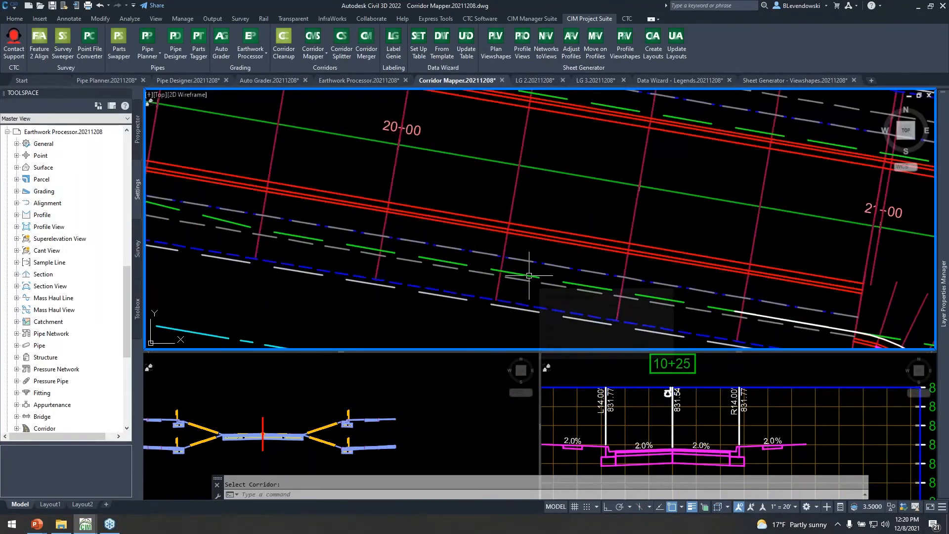
{"action": "left_click", "coordinate": [571, 264]}
{"action": "scroll", "coordinate": [571, 264], "scroll_direction": "down", "scroll_amount": 4}
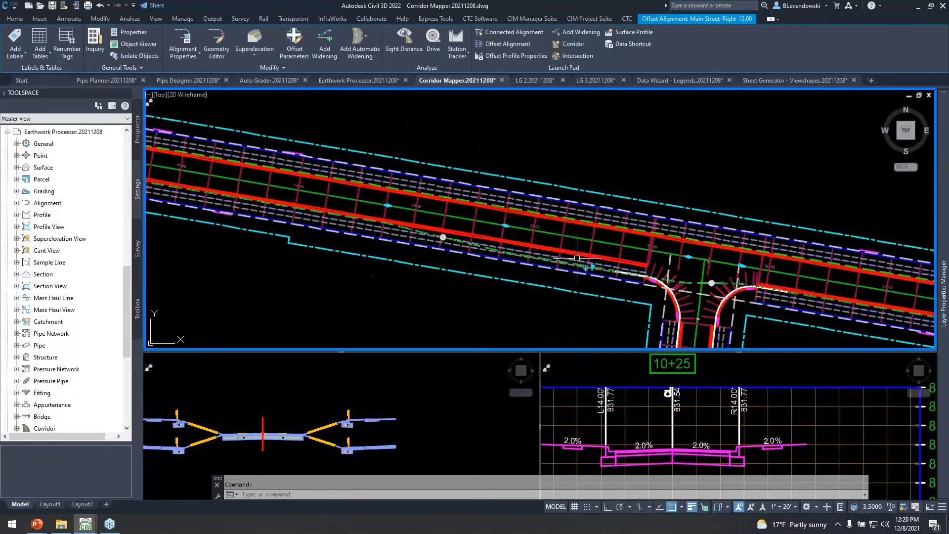
{"action": "scroll", "coordinate": [479, 246], "scroll_direction": "up", "scroll_amount": 2}
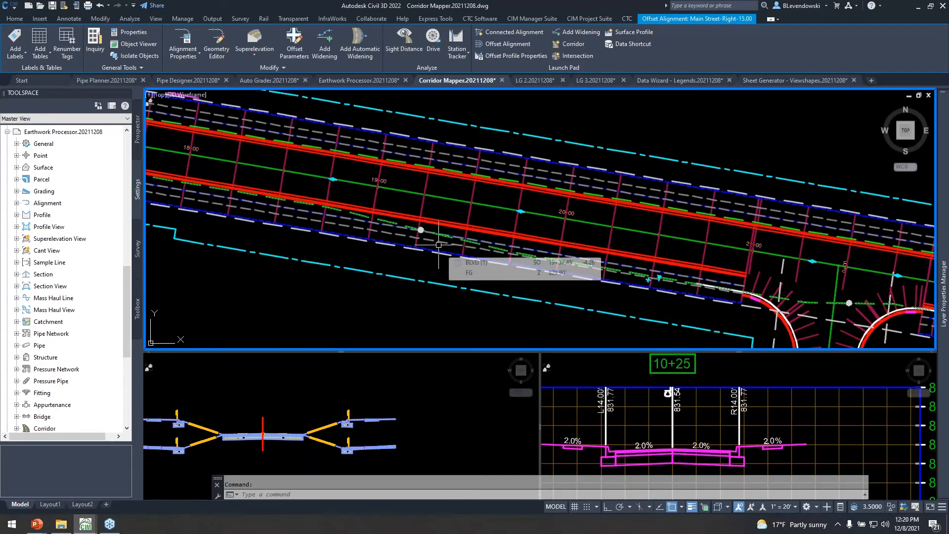
{"action": "type", "text": "pr"}
{"action": "key", "text": "Return"}
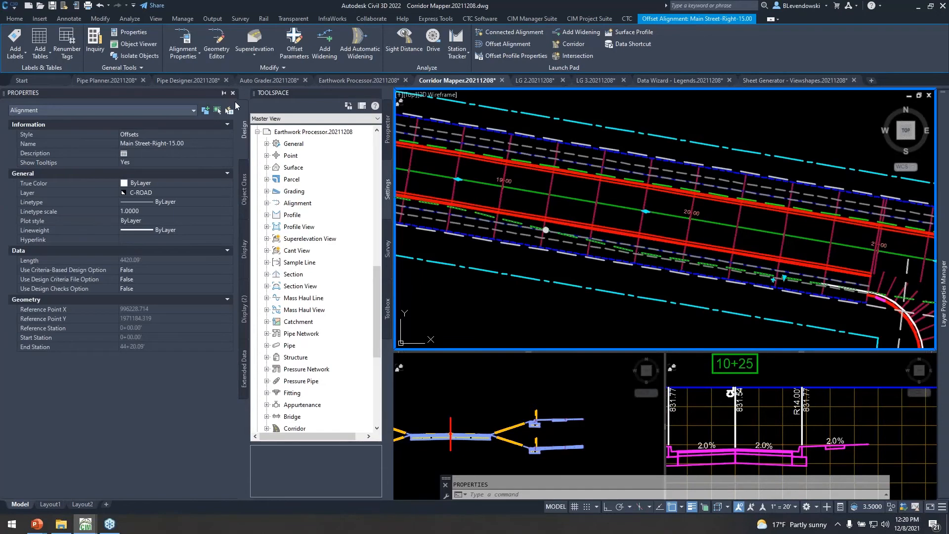
{"action": "left_click", "coordinate": [233, 94]}
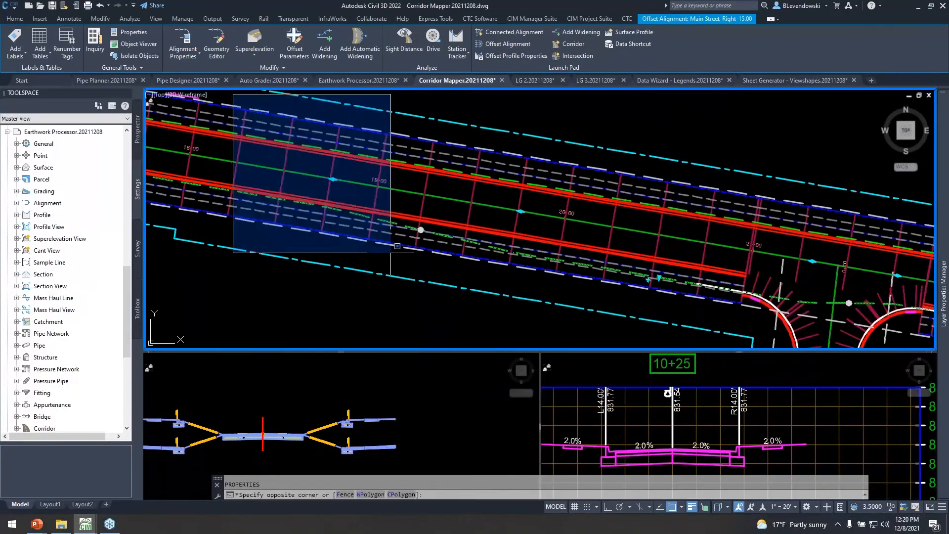
{"action": "key", "text": "Escape"}
Auto-map the width targets of all LANE subassemblies in the Main corridor to the Offsets alignment style and accept the mapping.
{"action": "left_click", "coordinate": [313, 55]}
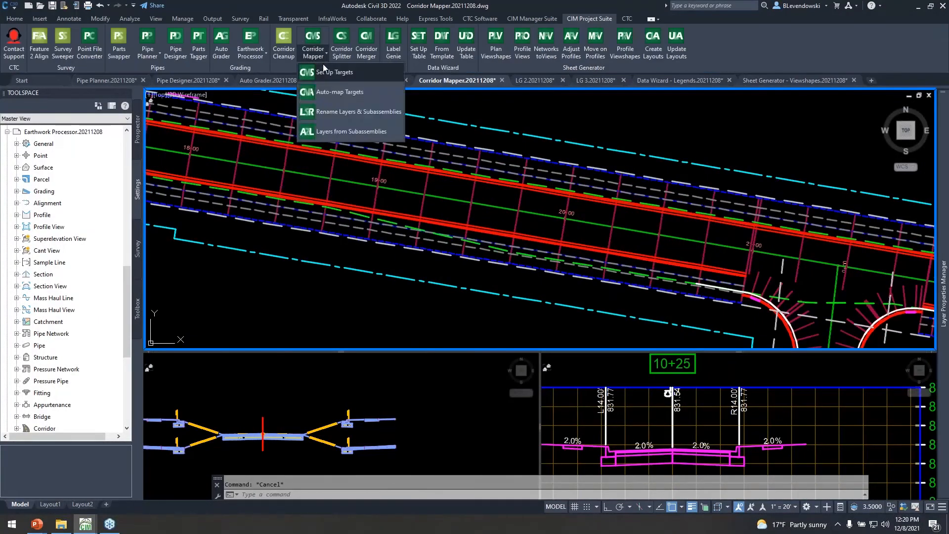
{"action": "left_click", "coordinate": [358, 81]}
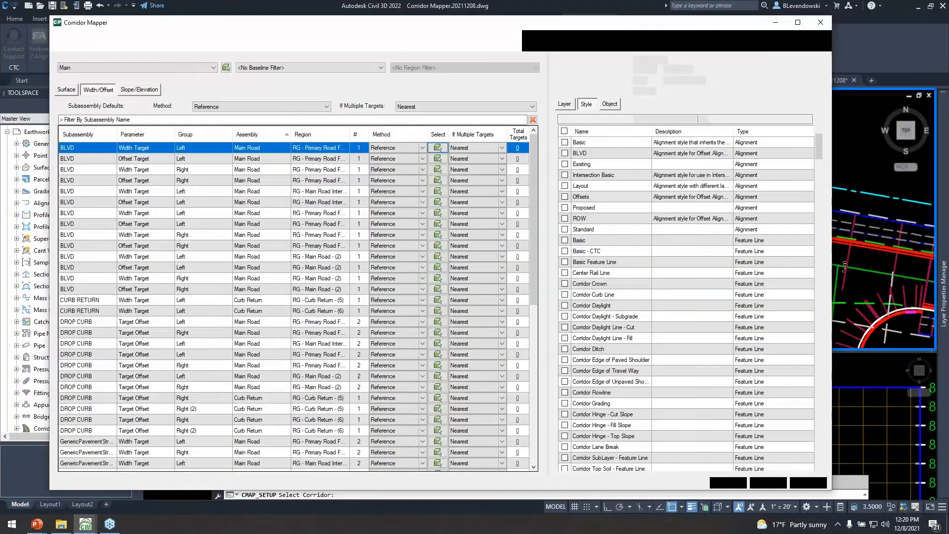
{"action": "scroll", "coordinate": [177, 335], "scroll_direction": "down", "scroll_amount": 9}
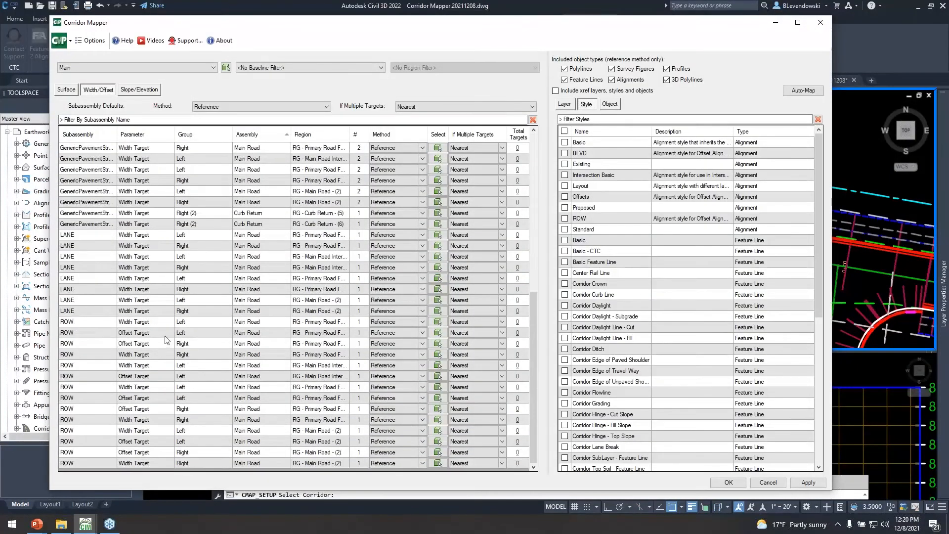
{"action": "left_click", "coordinate": [82, 235]}
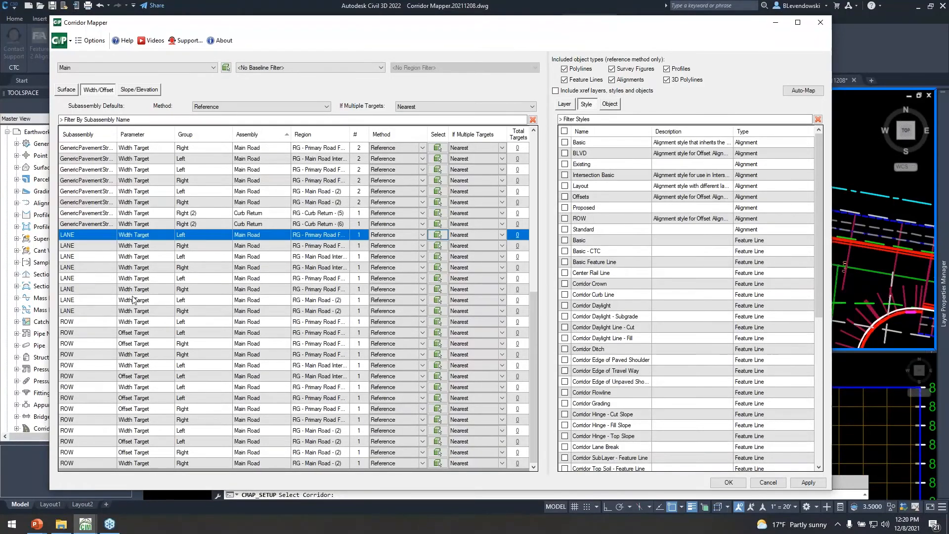
{"action": "left_click", "coordinate": [78, 312], "text": "shift"}
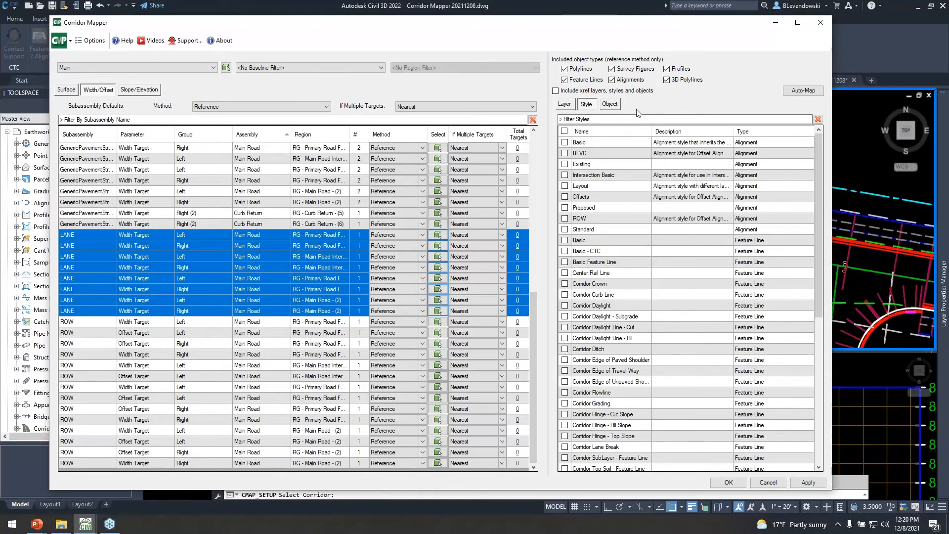
{"action": "left_click", "coordinate": [564, 197]}
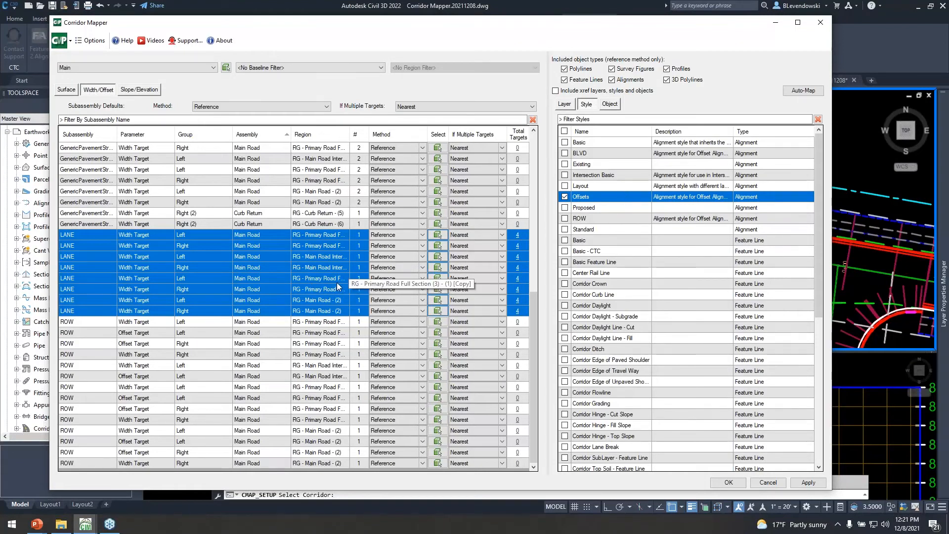
{"action": "left_click", "coordinate": [796, 92]}
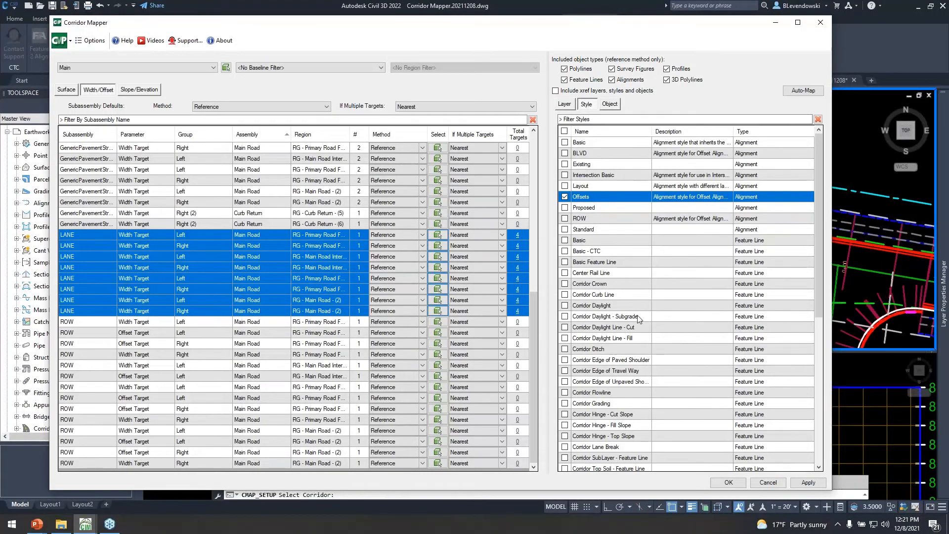
{"action": "left_click", "coordinate": [723, 483]}
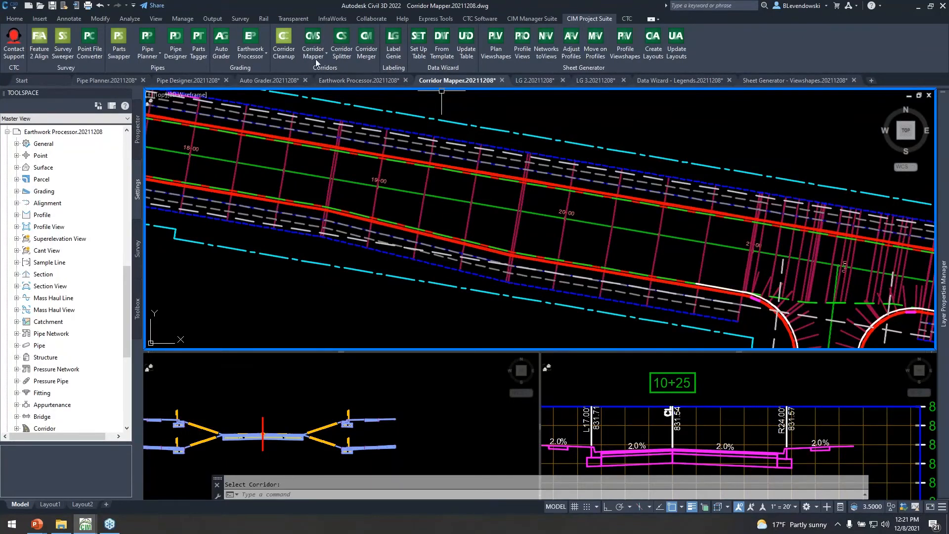
Restart the Corridor Mapper target setup, review its options for new corridor defaults, and close everything without changes.
{"action": "left_click", "coordinate": [313, 52]}
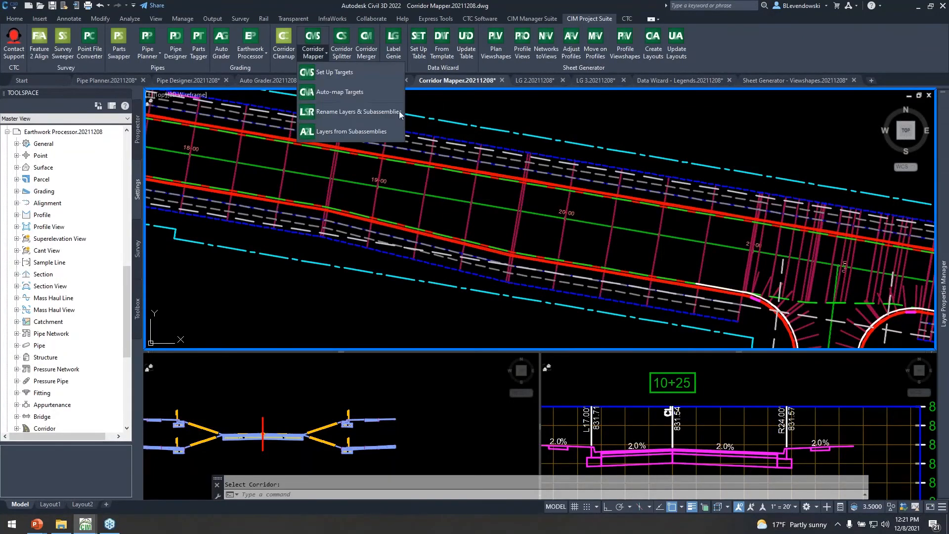
{"action": "left_click", "coordinate": [331, 73]}
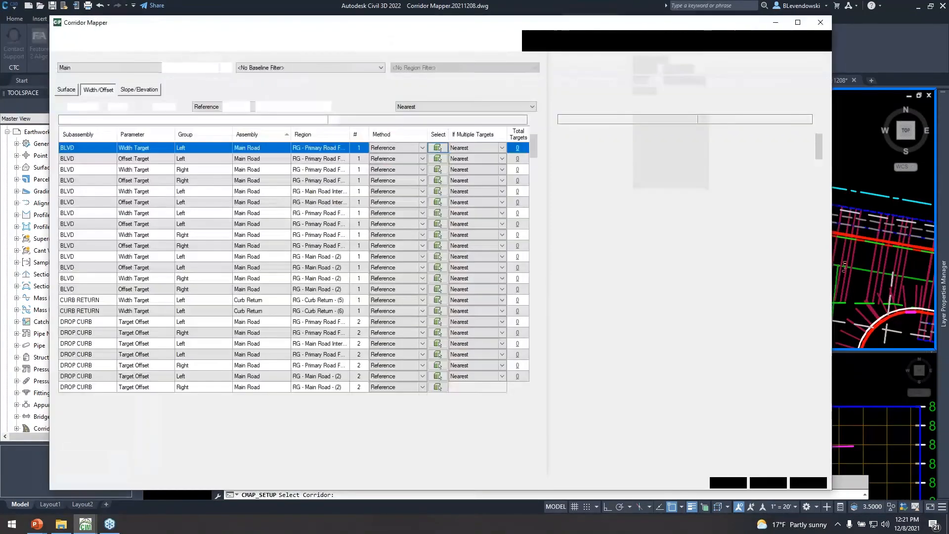
{"action": "left_click", "coordinate": [90, 41]}
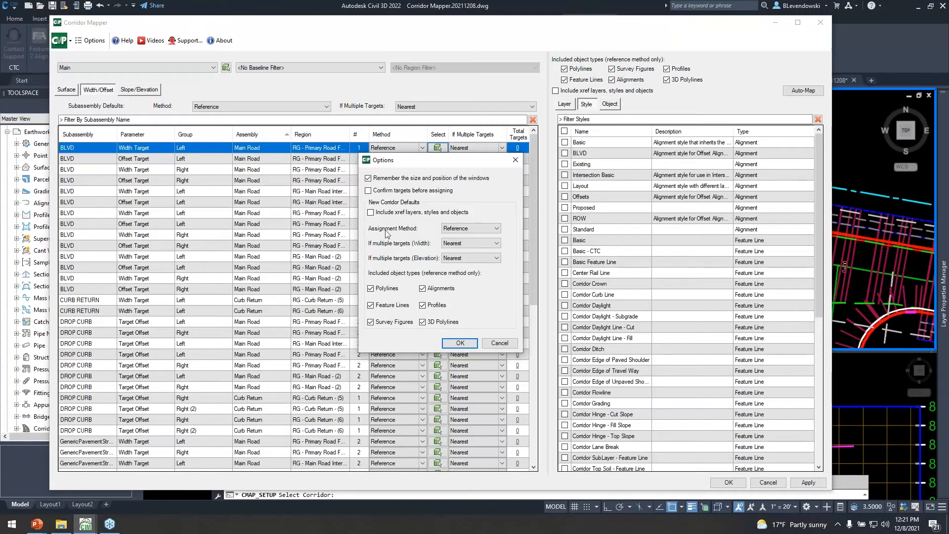
{"action": "left_click_drag", "start_coordinate": [439, 165], "coordinate": [582, 180]}
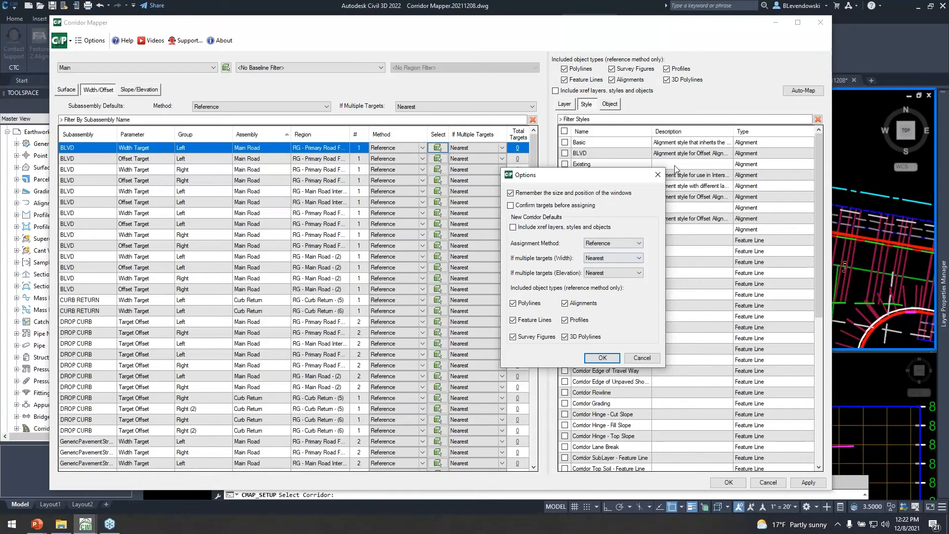
{"action": "left_click", "coordinate": [658, 175]}
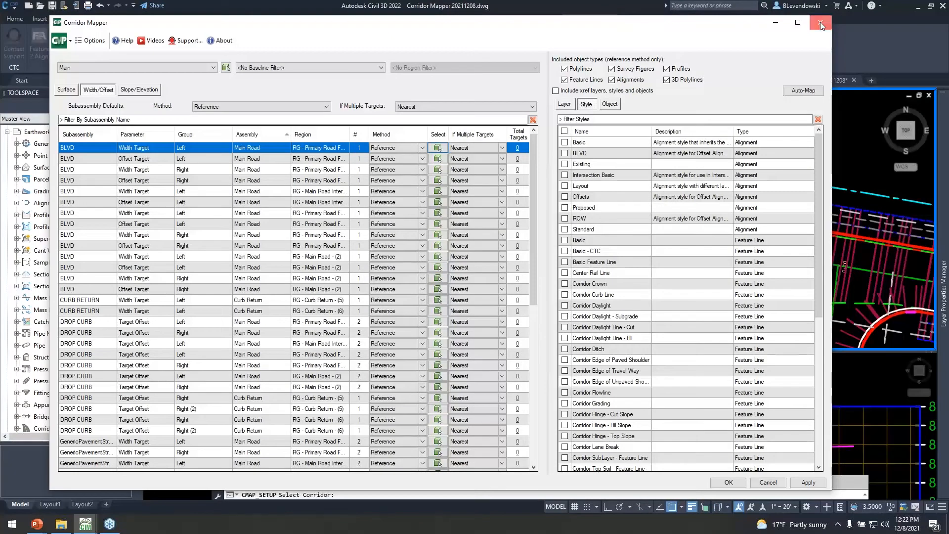
{"action": "left_click", "coordinate": [820, 24]}
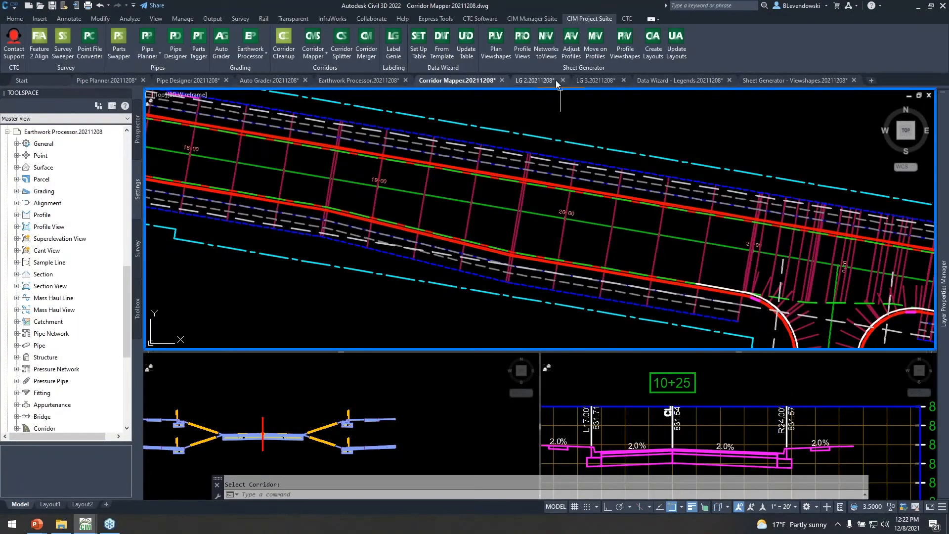
Switch to the LG 2.20211208 drawing to view its profiles, and go on to the LG 3.20211208 drawing.
{"action": "left_click", "coordinate": [532, 81]}
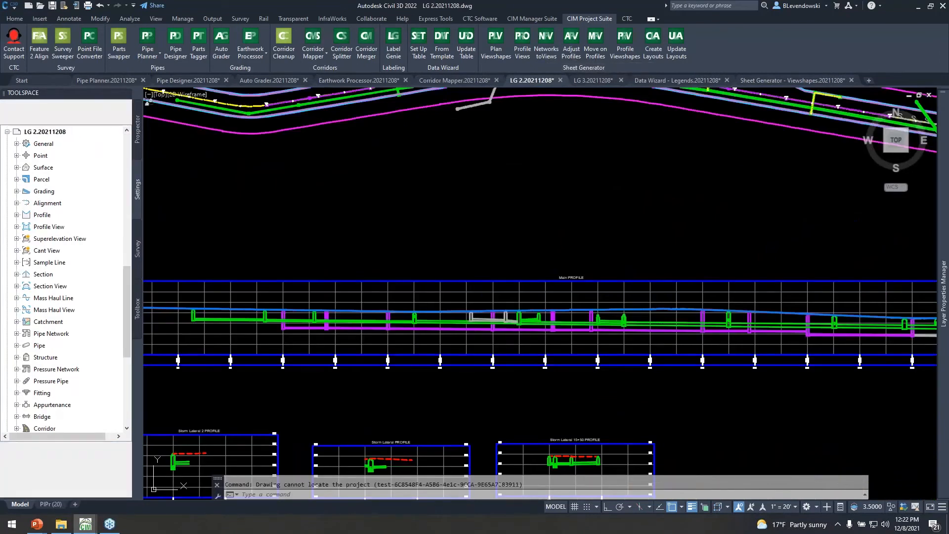
{"action": "left_click", "coordinate": [595, 82]}
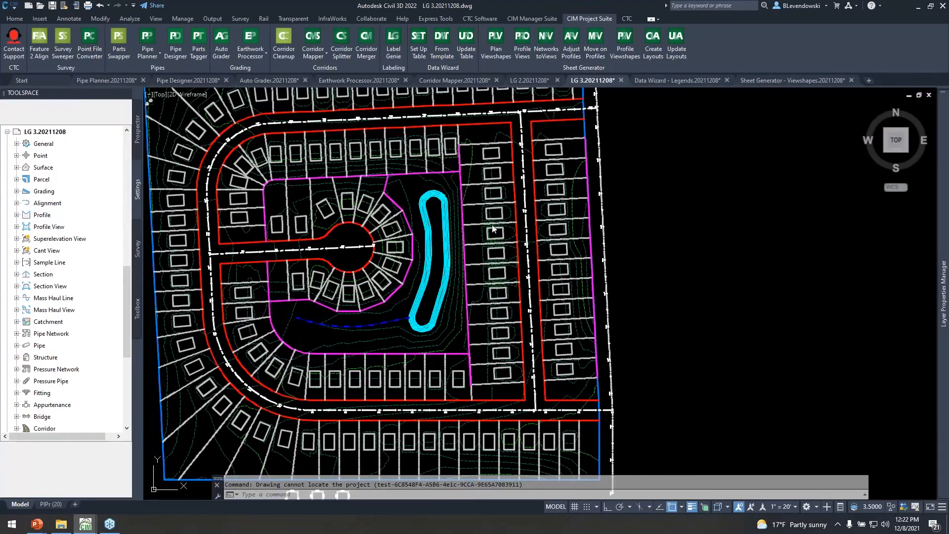
Open Label Genie, review the labeling templates path in its options, and close everything without changes.
{"action": "left_click", "coordinate": [393, 44]}
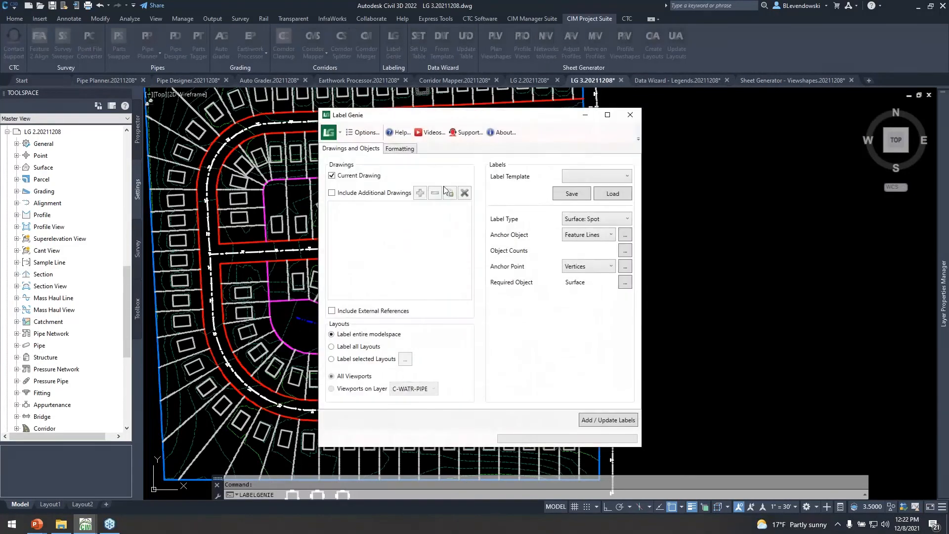
{"action": "left_click", "coordinate": [363, 132]}
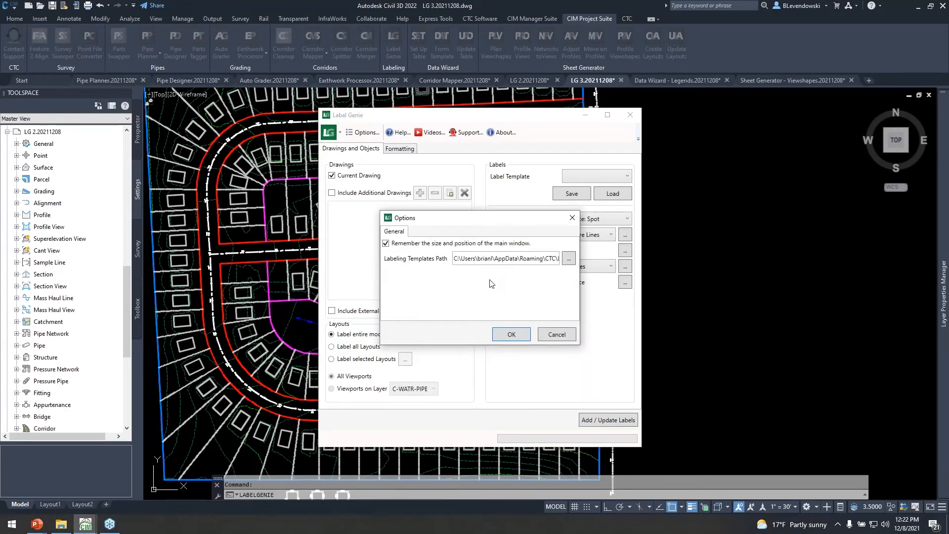
{"action": "left_click_drag", "start_coordinate": [487, 217], "coordinate": [465, 220]}
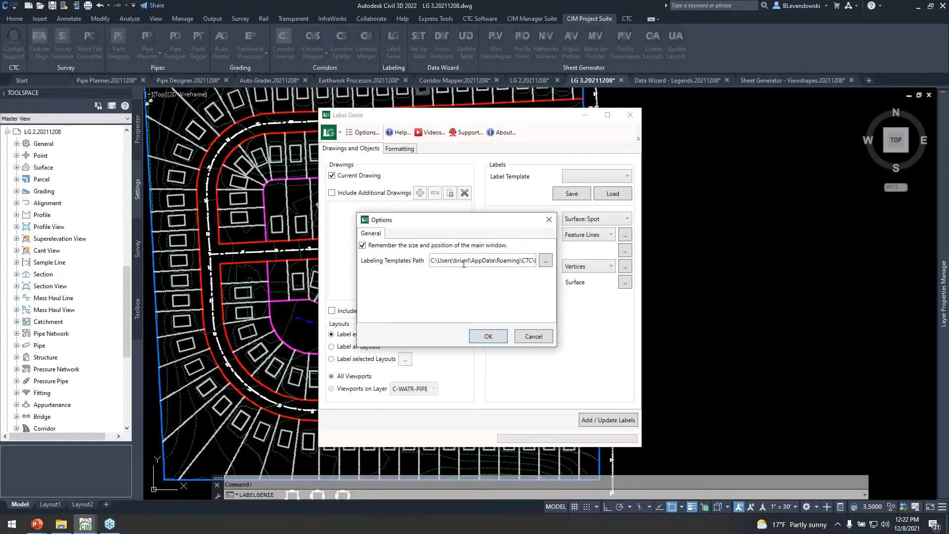
{"action": "left_click_drag", "start_coordinate": [431, 261], "coordinate": [568, 262]}
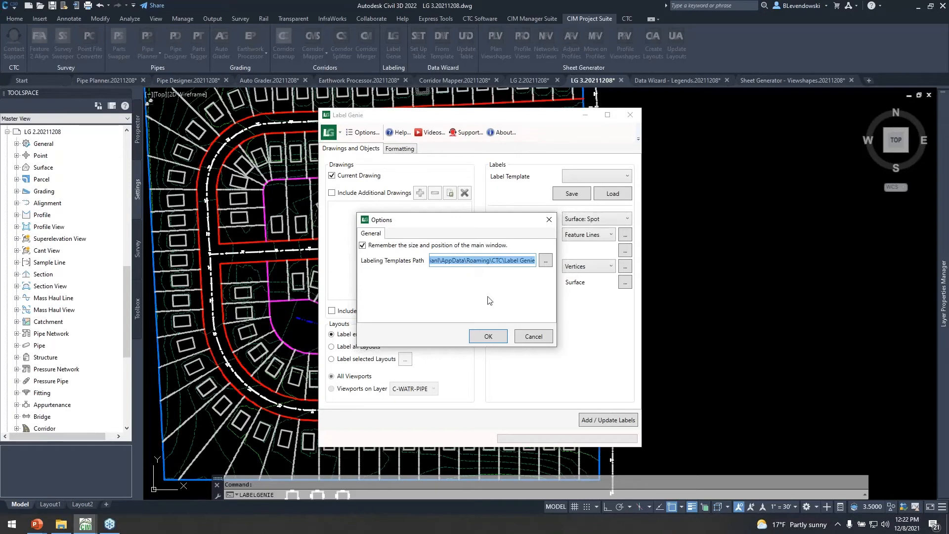
{"action": "left_click", "coordinate": [532, 333]}
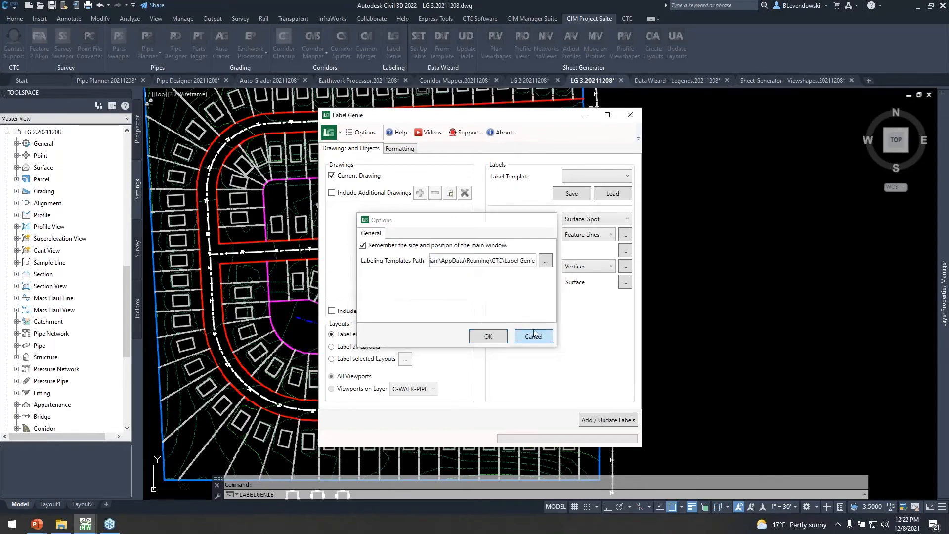
{"action": "left_click", "coordinate": [630, 116]}
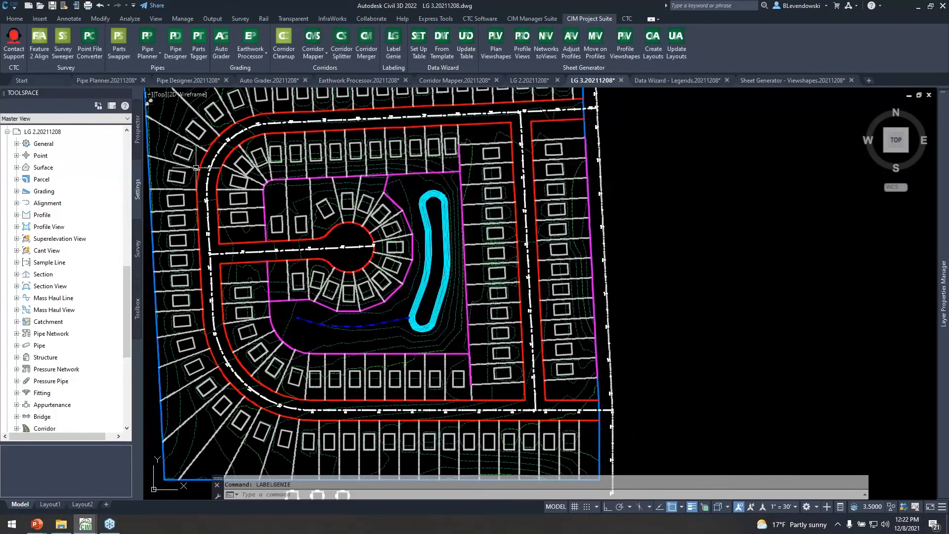
{"action": "key", "text": "alt+Tab"}
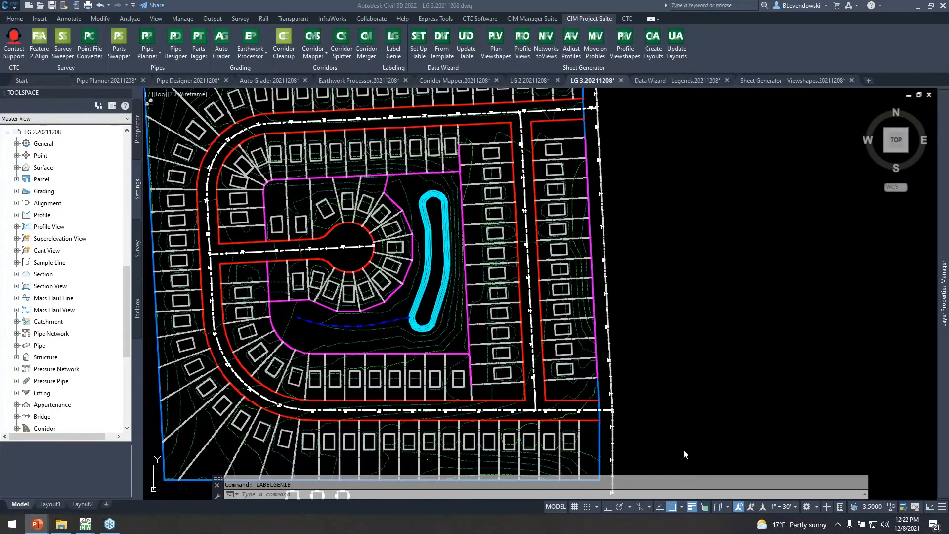
{"action": "key", "text": "alt+Tab"}
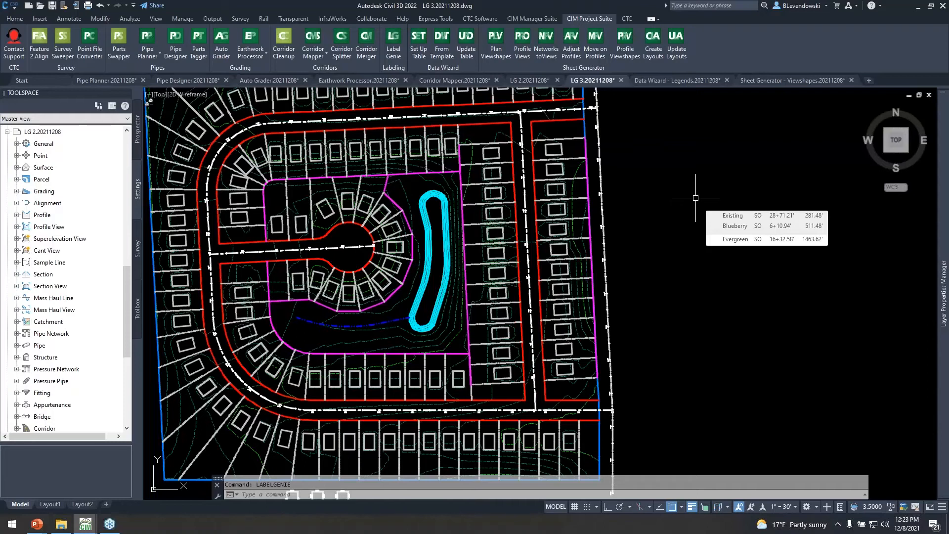
Switch to the Pipe Planner.20211208 drawing, start editing its pipe networks in Pipe Planner, and enlarge the window to show the pipe table.
{"action": "left_click", "coordinate": [102, 80]}
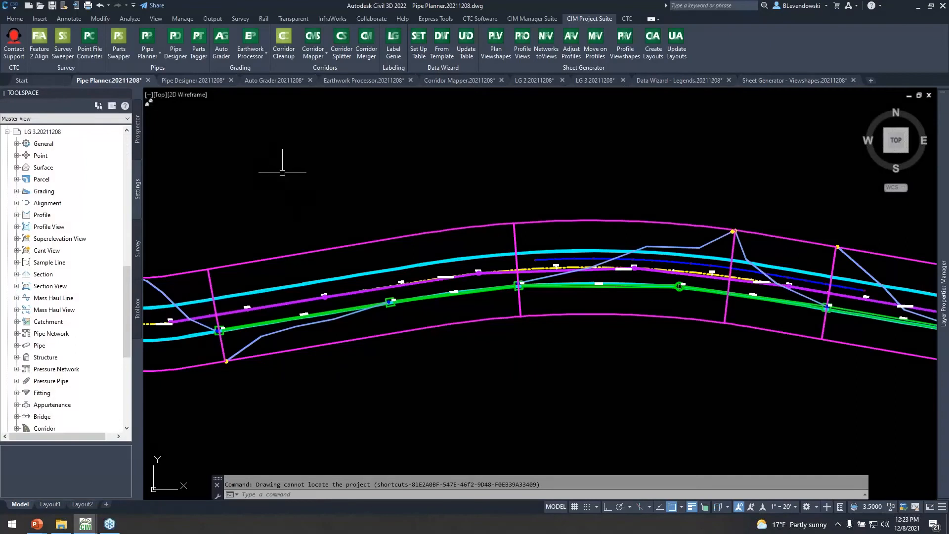
{"action": "left_click", "coordinate": [149, 56]}
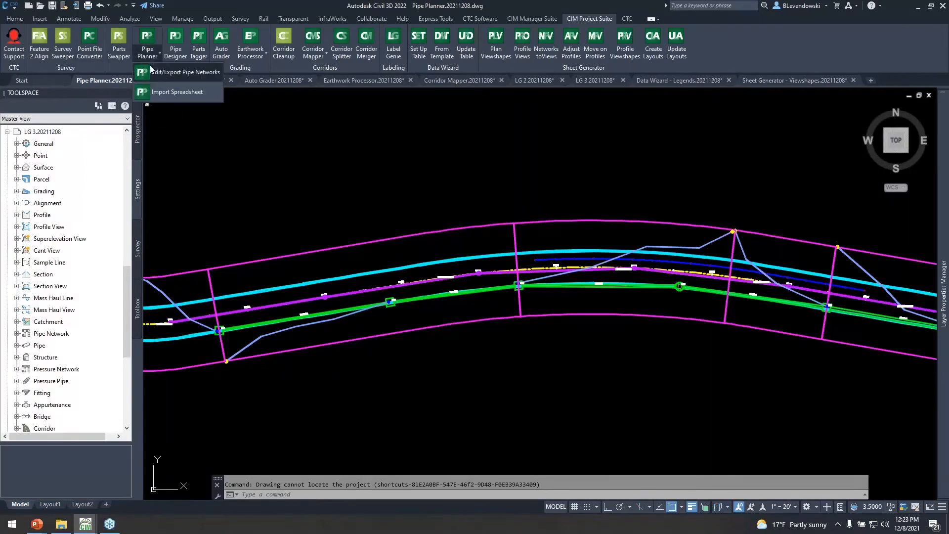
{"action": "left_click", "coordinate": [168, 72]}
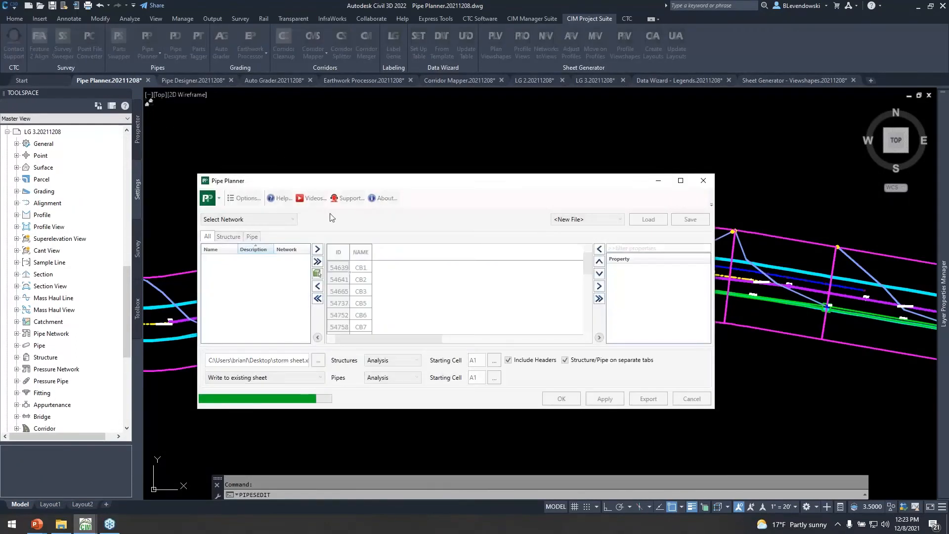
{"action": "left_click_drag", "start_coordinate": [464, 186], "coordinate": [424, 153]}
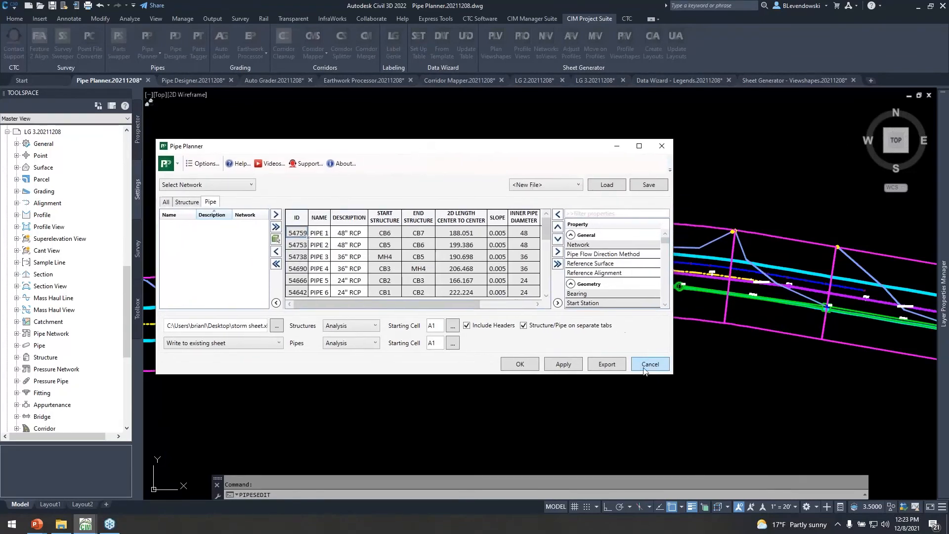
{"action": "left_click_drag", "start_coordinate": [710, 405], "coordinate": [745, 425]}
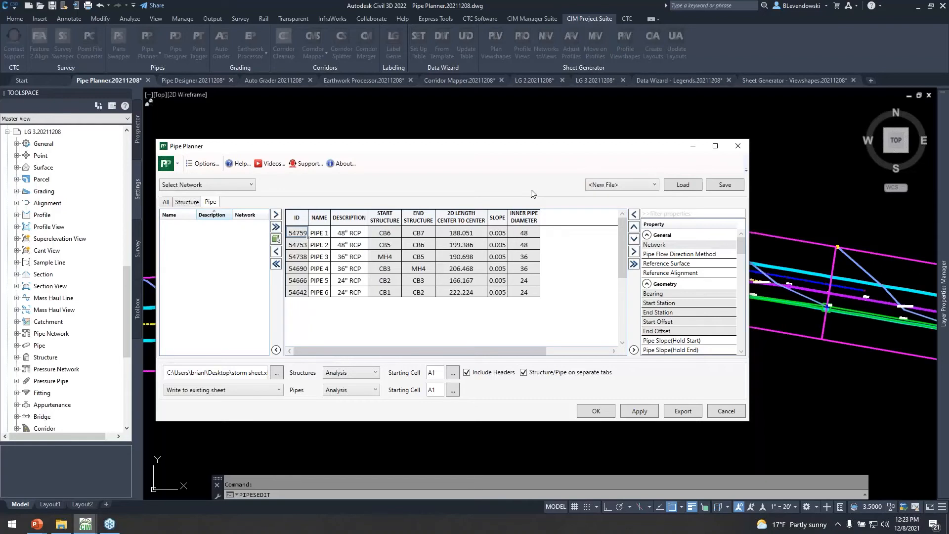
{"action": "left_click_drag", "start_coordinate": [498, 153], "coordinate": [502, 158]}
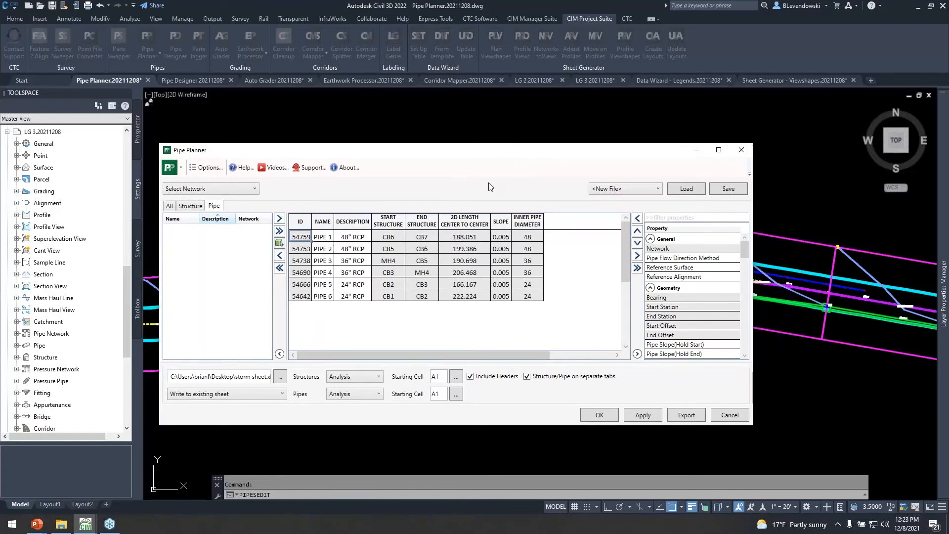
Add the Start Station and End Station properties as columns in the pipe table.
{"action": "left_click", "coordinate": [454, 219]}
{"action": "left_click", "coordinate": [668, 316]}
{"action": "left_click", "coordinate": [638, 219]}
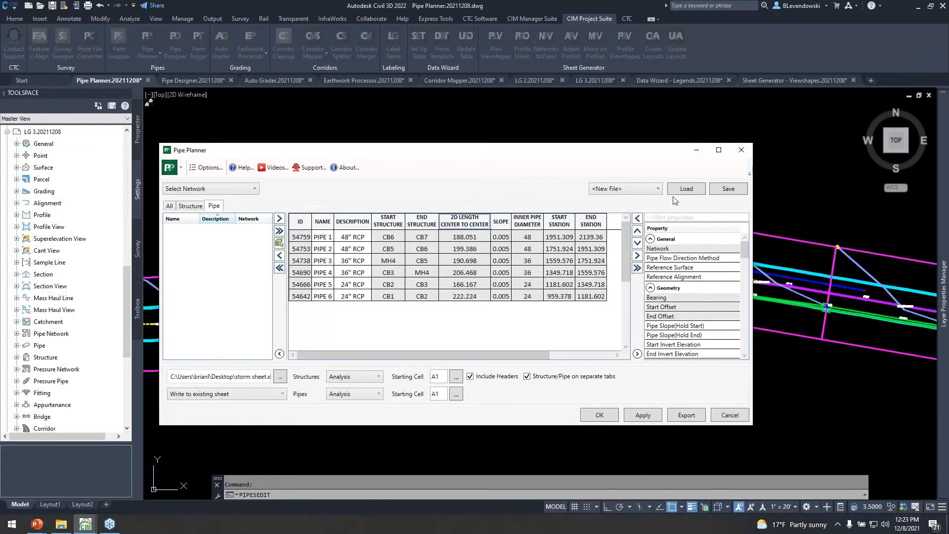
Save the current pipe table setup as a new Pipe Planner template named MH Schedule.
{"action": "left_click", "coordinate": [655, 189]}
{"action": "left_click", "coordinate": [622, 203]}
{"action": "left_click", "coordinate": [728, 190]}
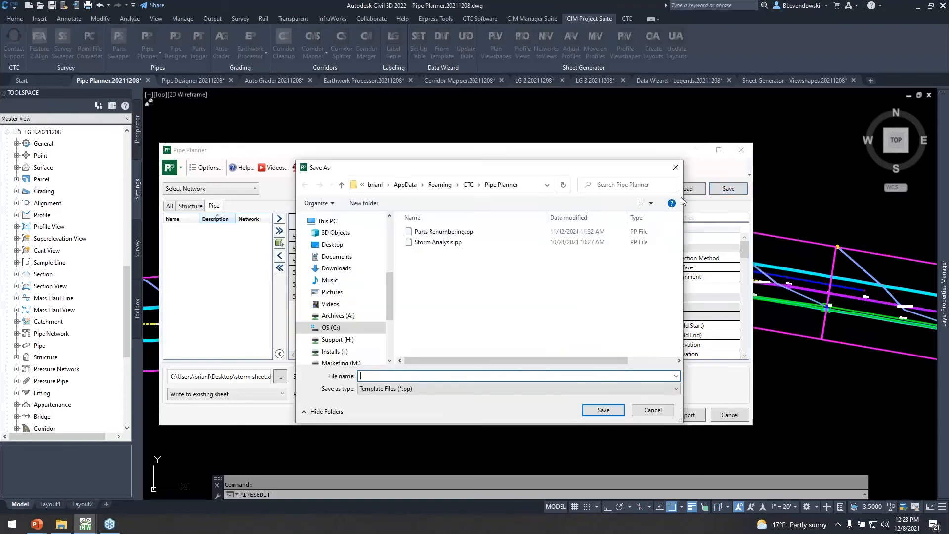
{"action": "type", "text": "MH Schedule"}
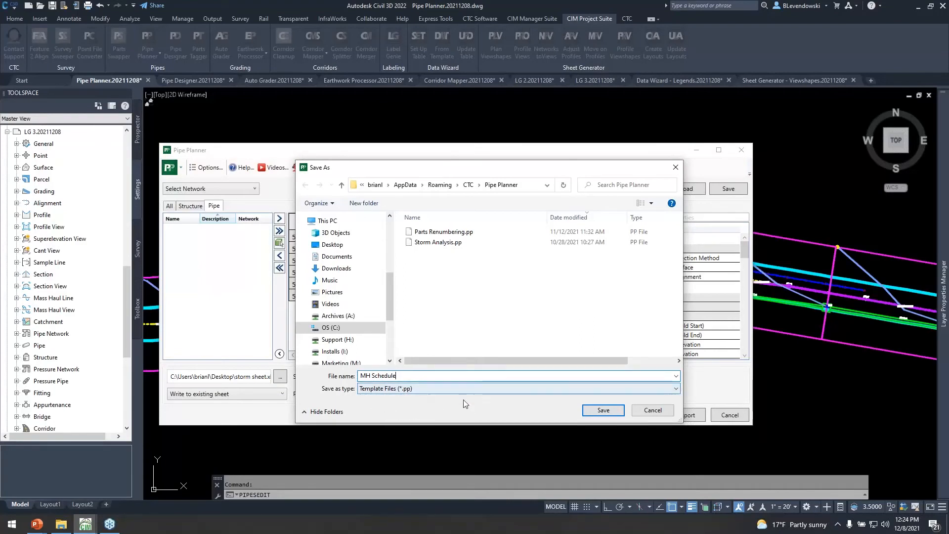
{"action": "left_click", "coordinate": [593, 406]}
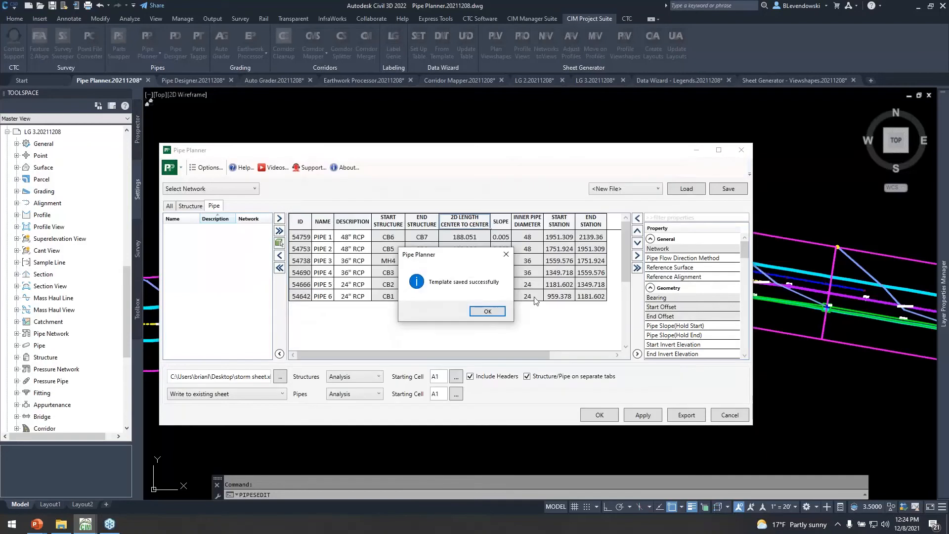
{"action": "left_click", "coordinate": [487, 311]}
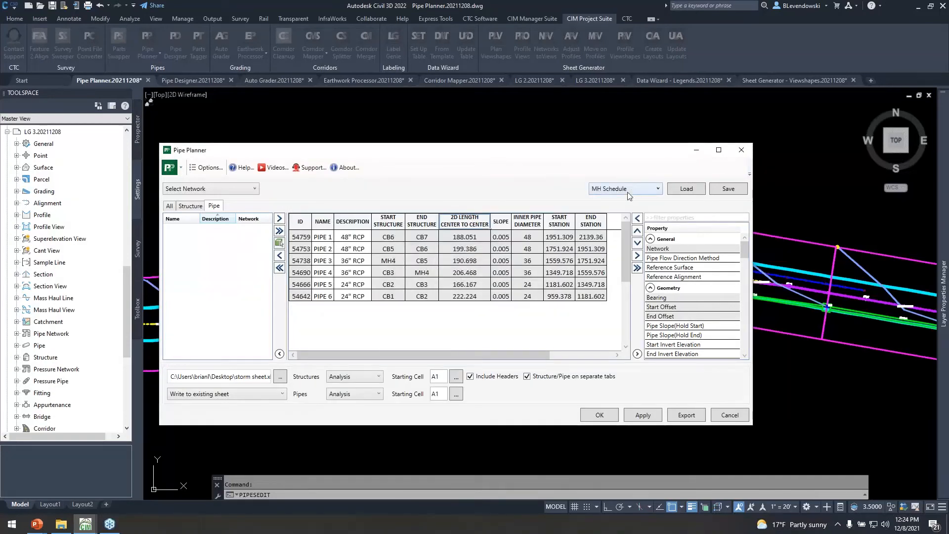
Check the list of saved templates and review the templates path in Pipe Planner's options, then cancel the options.
{"action": "left_click", "coordinate": [629, 196]}
{"action": "left_click", "coordinate": [618, 200]}
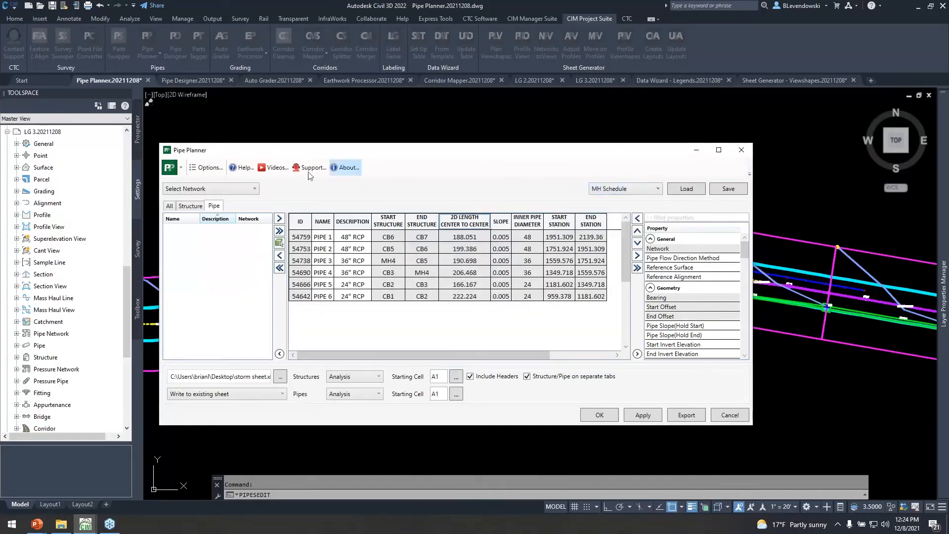
{"action": "left_click", "coordinate": [206, 168]}
{"action": "left_click_drag", "start_coordinate": [510, 234], "coordinate": [326, 244]}
{"action": "left_click", "coordinate": [514, 235]}
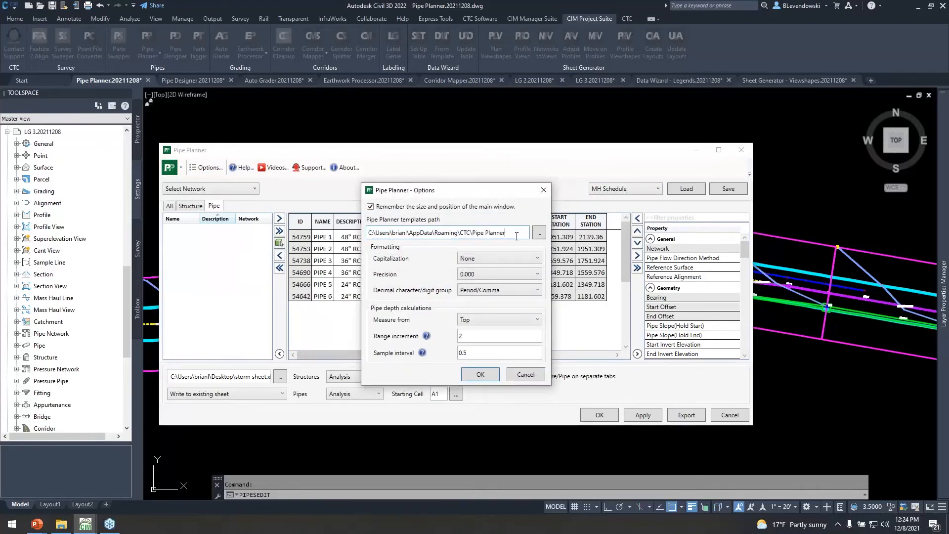
{"action": "left_click", "coordinate": [527, 375]}
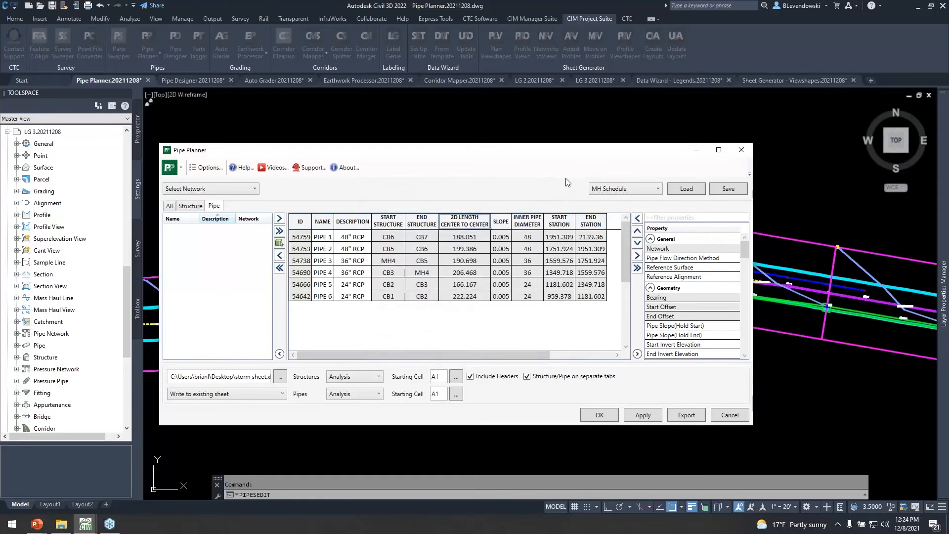
Load the Storm Analysis template into Pipe Planner.
{"action": "left_click", "coordinate": [622, 192]}
{"action": "left_click", "coordinate": [613, 230]}
{"action": "left_click", "coordinate": [682, 191]}
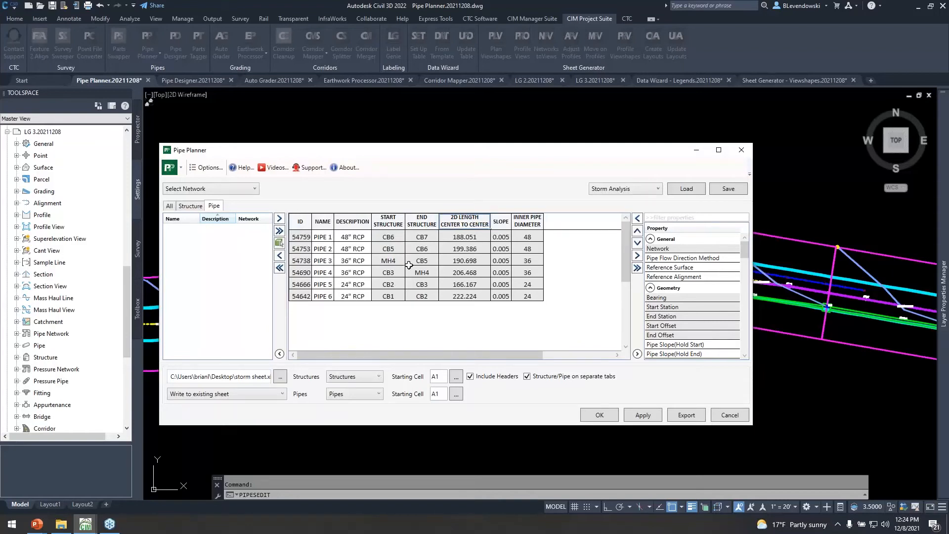
Clear all pipes and property columns from the table and load the MH Schedule template.
{"action": "left_click", "coordinate": [621, 191]}
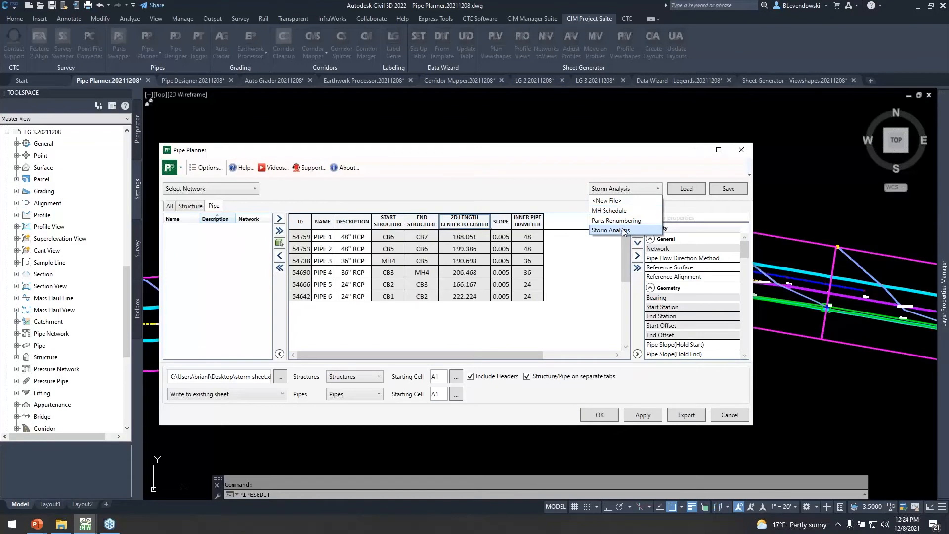
{"action": "left_click", "coordinate": [615, 210]}
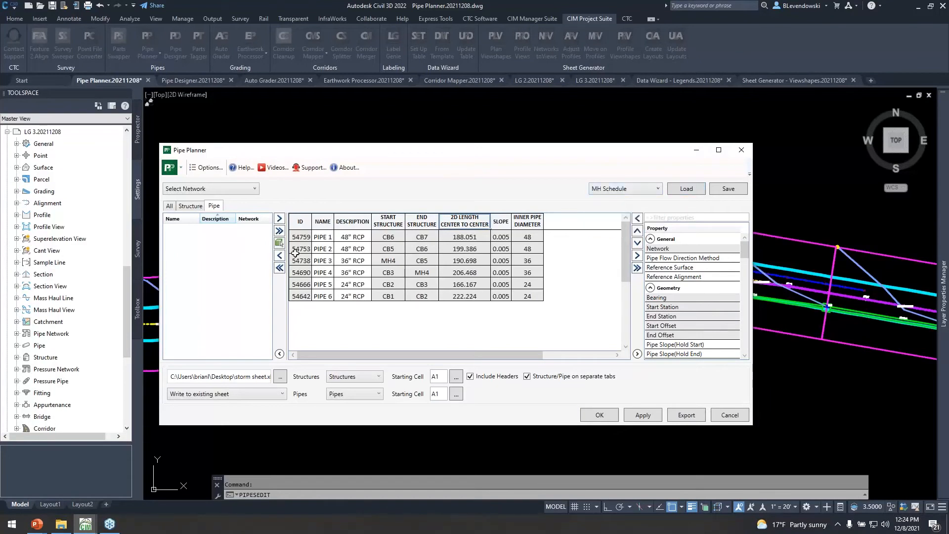
{"action": "left_click", "coordinate": [279, 268]}
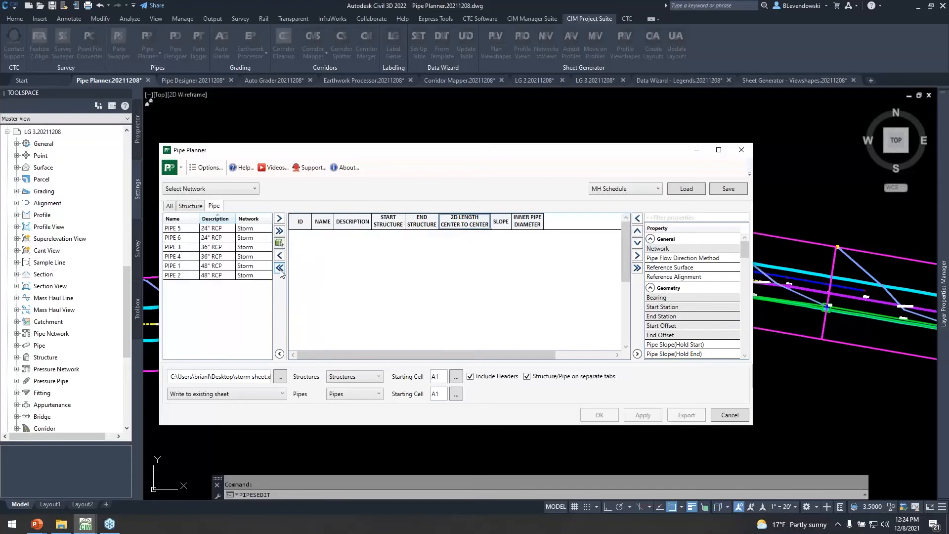
{"action": "left_click", "coordinate": [638, 268]}
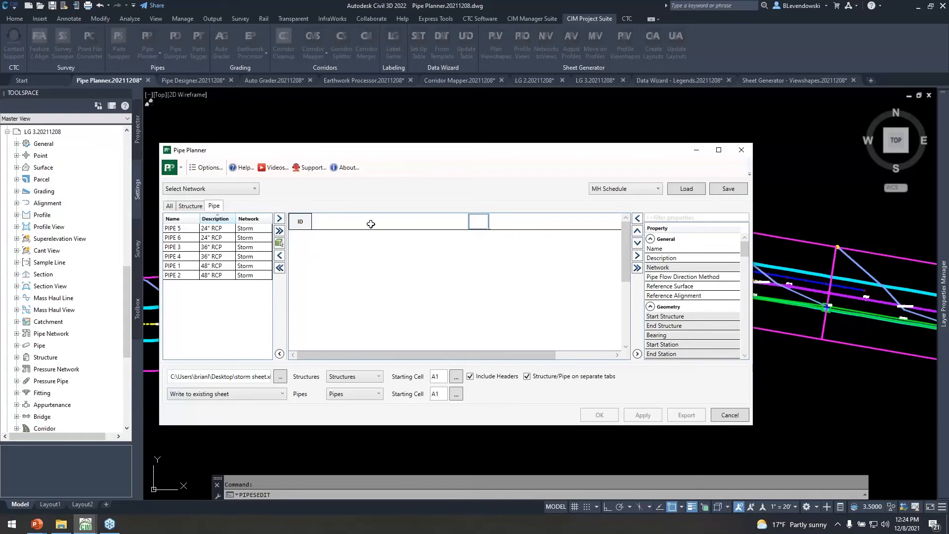
{"action": "left_click", "coordinate": [679, 189]}
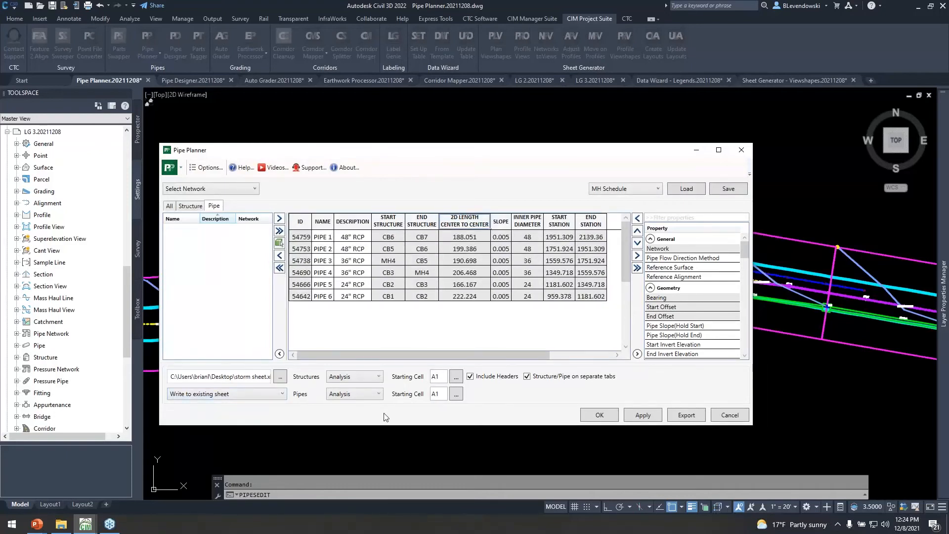
{"action": "left_click_drag", "start_coordinate": [495, 157], "coordinate": [510, 165]}
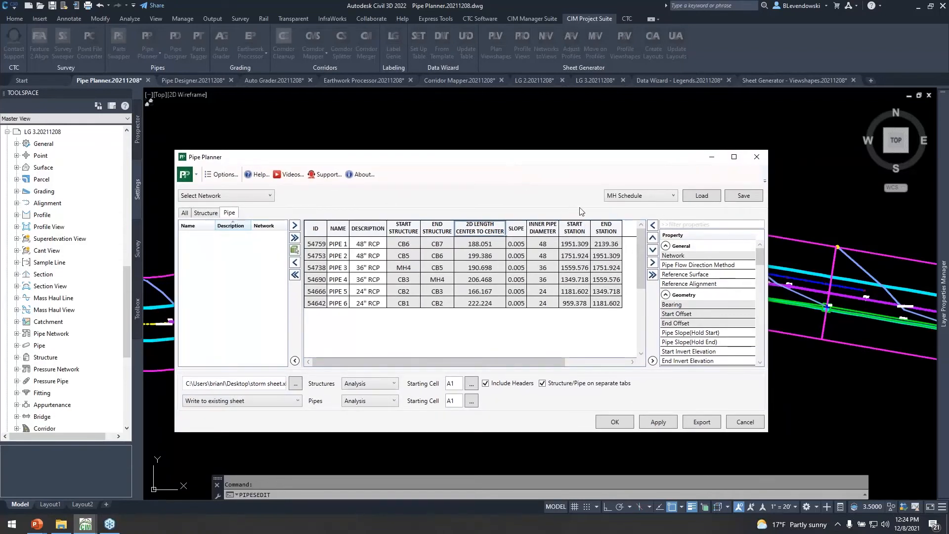
In File Explorer, open the CTC Pipe Planner folder and select the template files MH Schedule.pp, Parts Renumbering.pp and Storm Analysis.pp.
{"action": "left_click", "coordinate": [61, 523]}
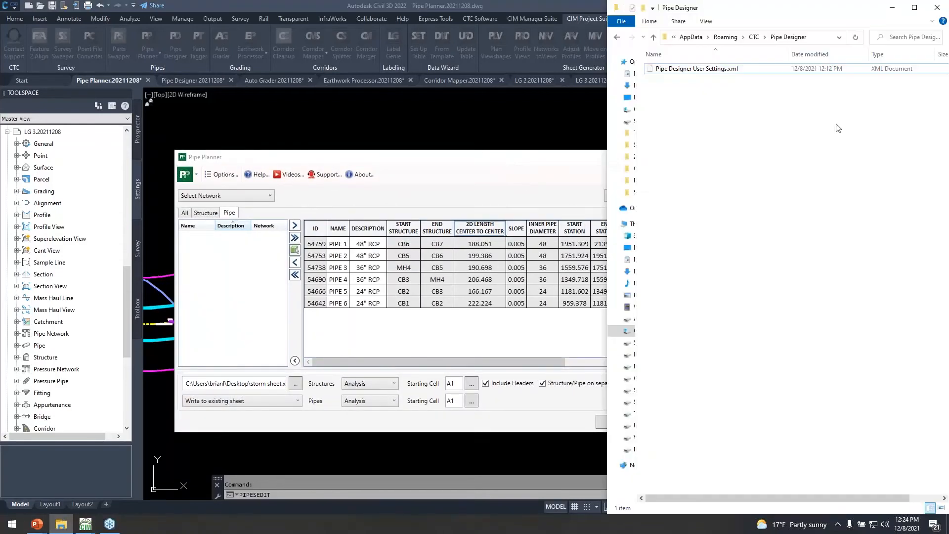
{"action": "left_click", "coordinate": [753, 37]}
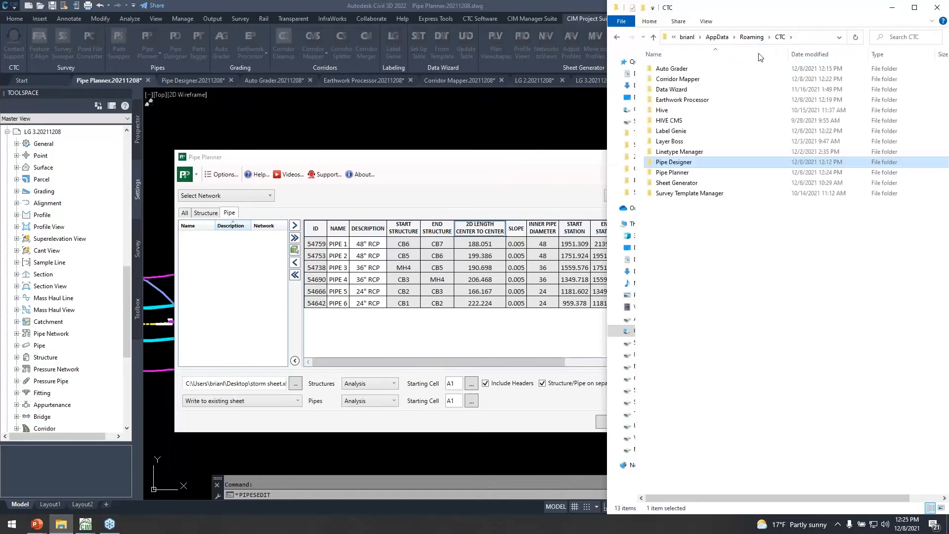
{"action": "double_click", "coordinate": [725, 172]}
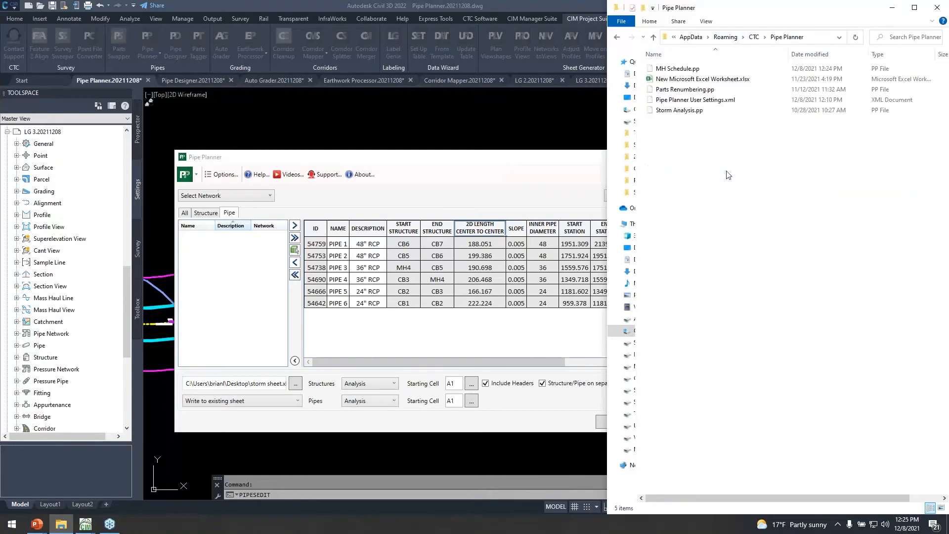
{"action": "left_click", "coordinate": [696, 91]}
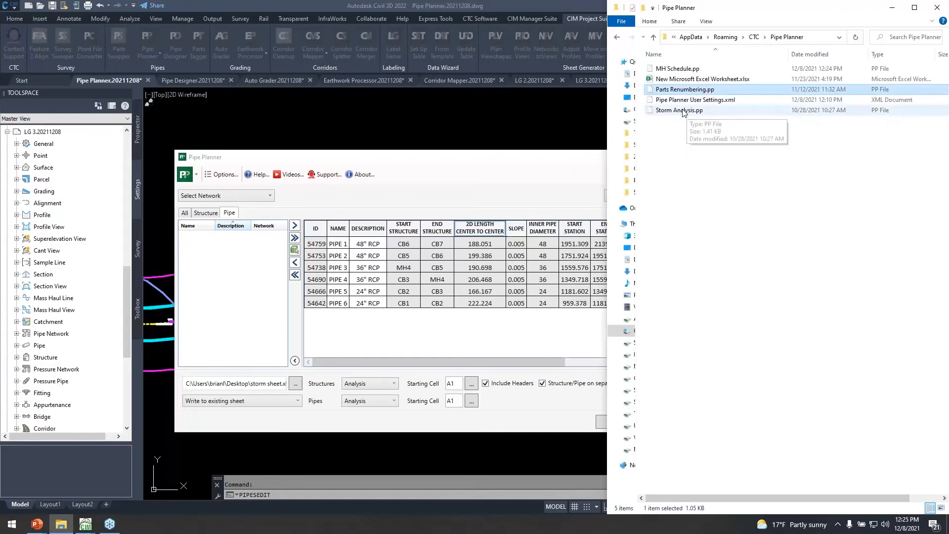
{"action": "left_click", "coordinate": [683, 111], "text": "shift"}
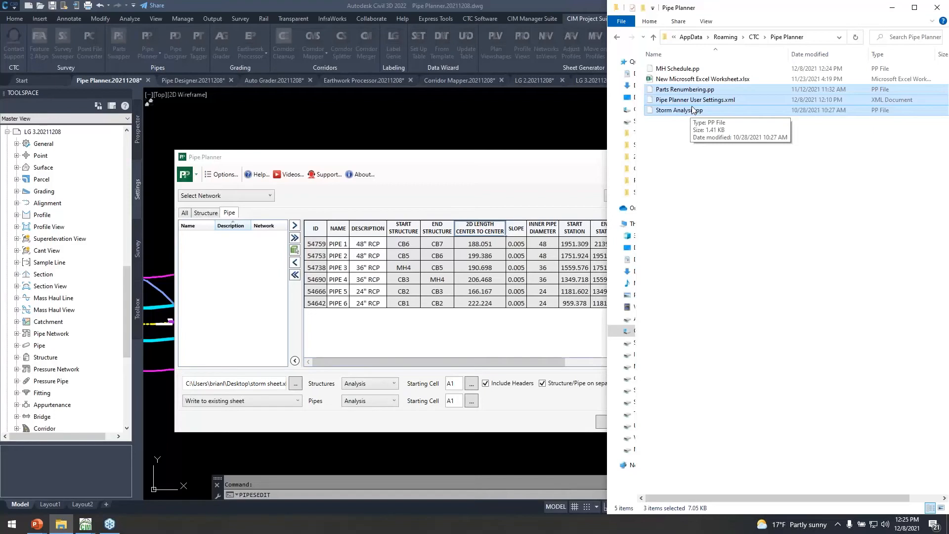
{"action": "left_click", "coordinate": [695, 99], "text": "ctrl"}
{"action": "left_click", "coordinate": [673, 69], "text": "ctrl"}
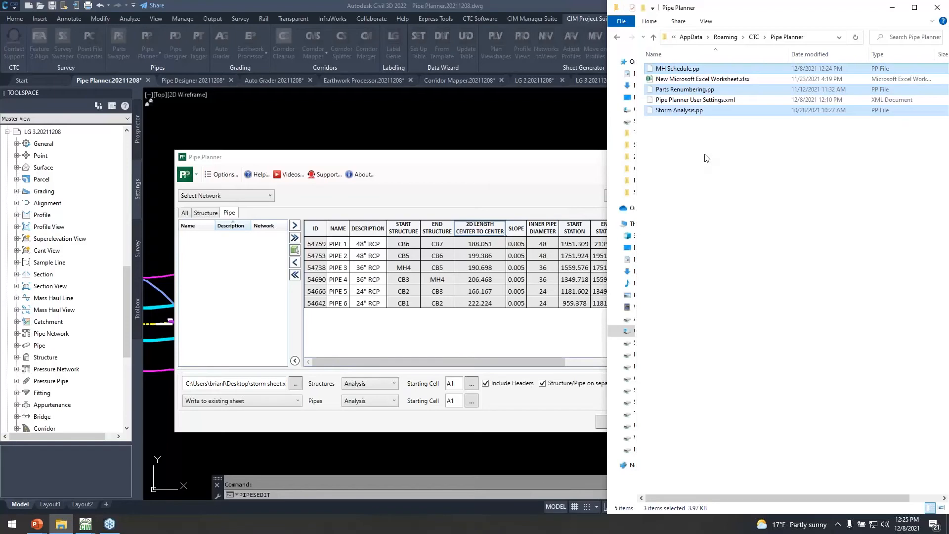
Review the templates path in Pipe Planner's options, then go up to the parent CTC folder in File Explorer to view the tool folders.
{"action": "left_click", "coordinate": [461, 173]}
{"action": "left_click", "coordinate": [221, 174]}
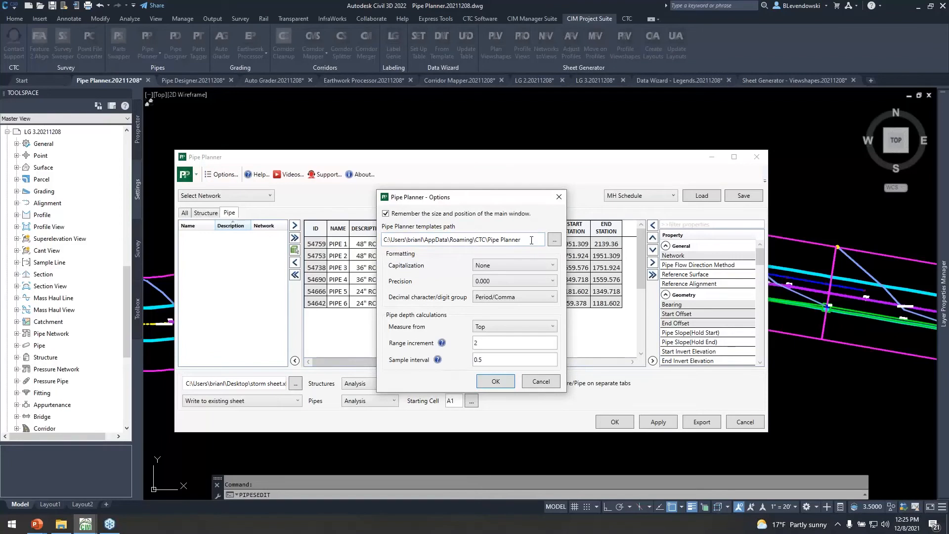
{"action": "left_click_drag", "start_coordinate": [524, 239], "coordinate": [336, 242]}
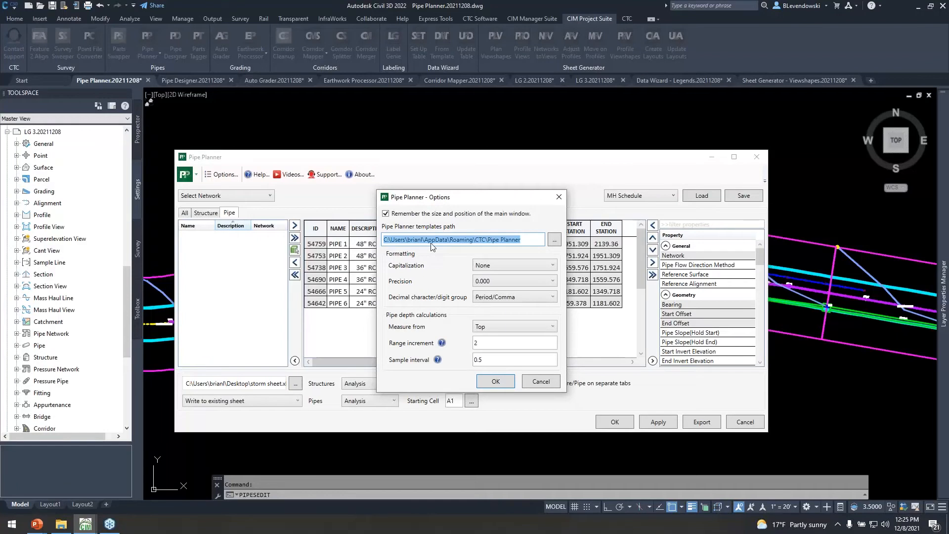
{"action": "left_click", "coordinate": [61, 524]}
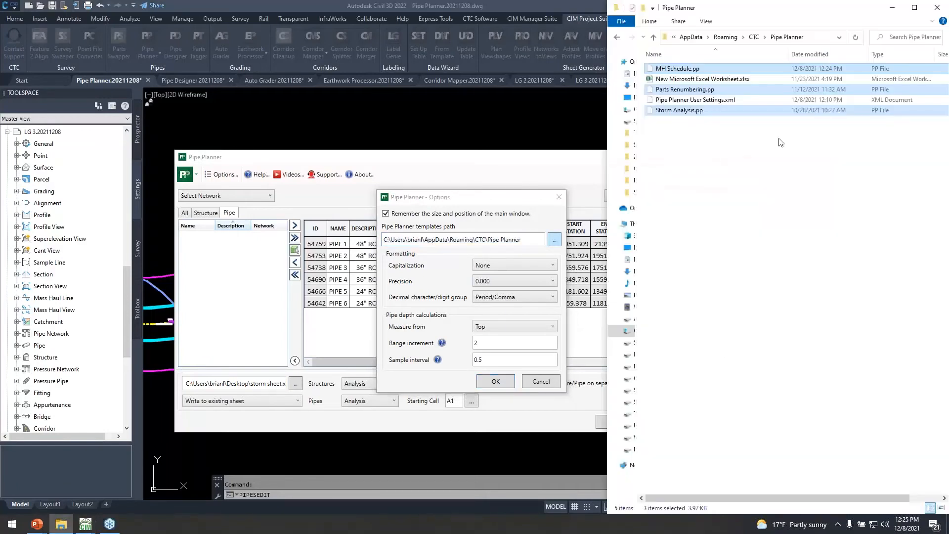
{"action": "left_click", "coordinate": [754, 37]}
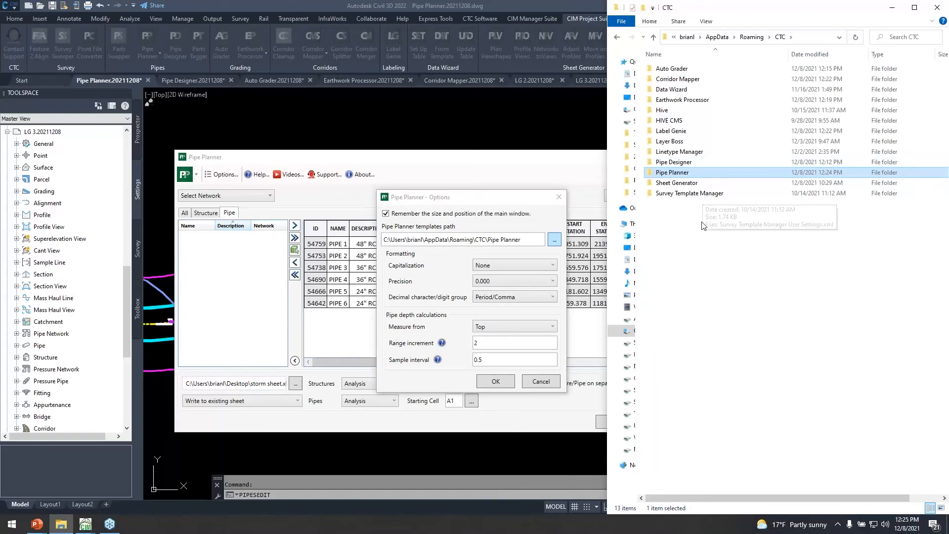
Return to Pipe Planner's options, recheck the templates path, and cancel the options.
{"action": "left_click", "coordinate": [484, 203]}
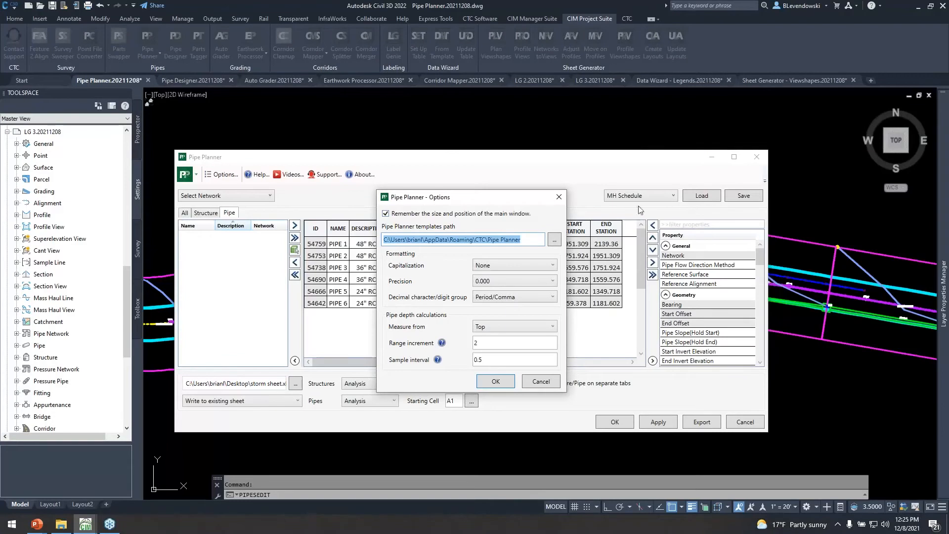
{"action": "left_click", "coordinate": [525, 241]}
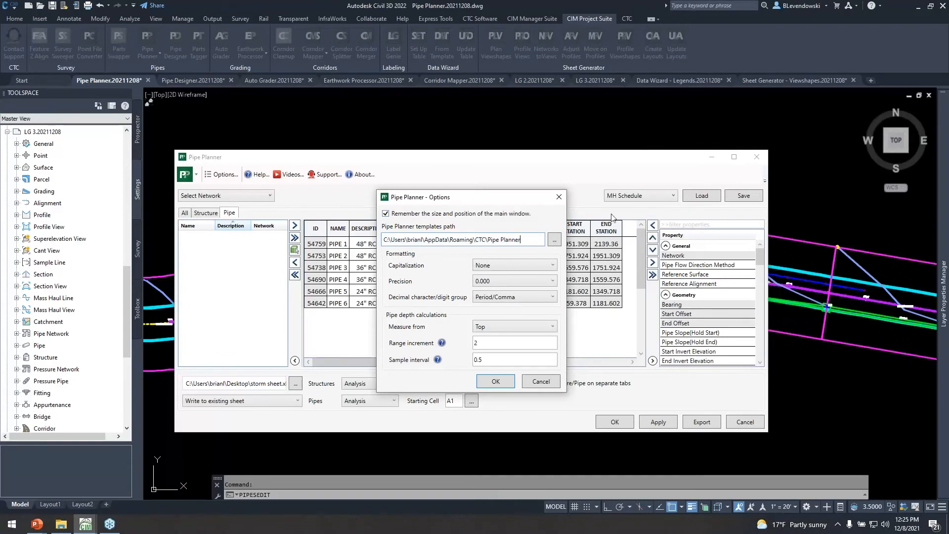
{"action": "left_click_drag", "start_coordinate": [477, 203], "coordinate": [448, 207]}
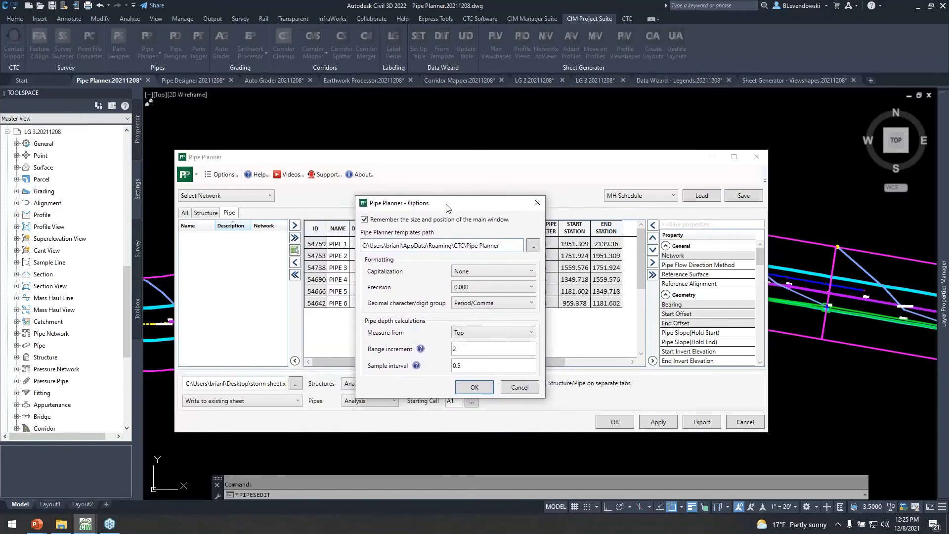
{"action": "left_click", "coordinate": [519, 388]}
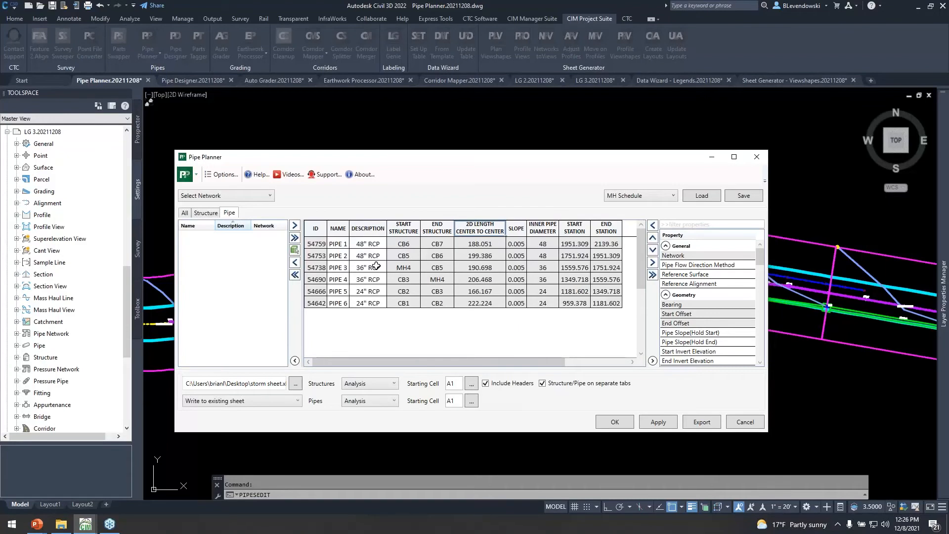
Load the Parts Renumbering template into Pipe Planner, then close the tool without applying changes.
{"action": "left_click", "coordinate": [644, 197]}
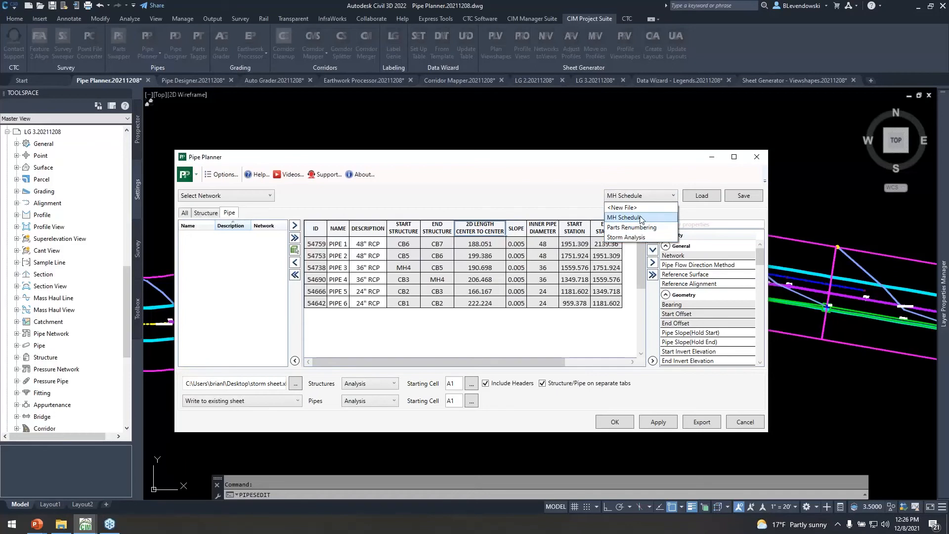
{"action": "left_click", "coordinate": [568, 197]}
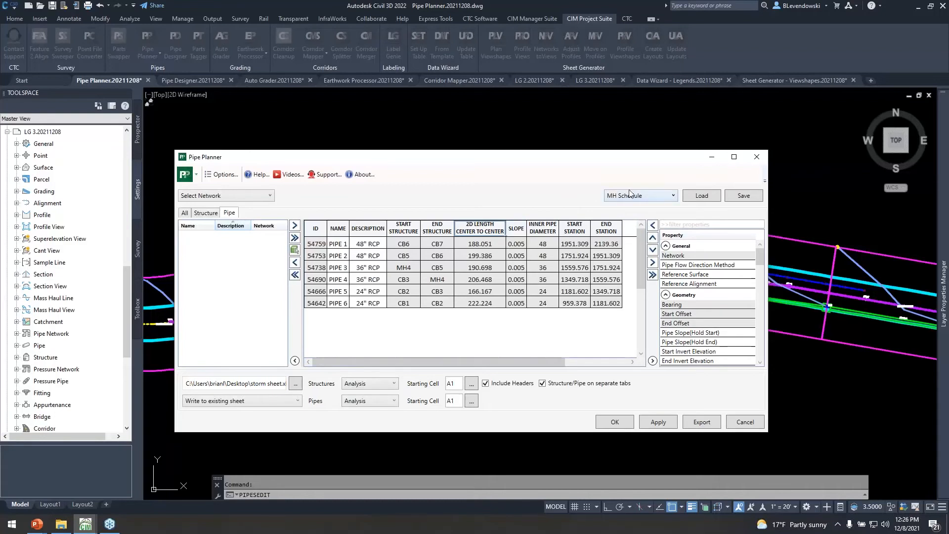
{"action": "left_click", "coordinate": [664, 196]}
{"action": "left_click", "coordinate": [637, 227]}
{"action": "left_click", "coordinate": [700, 196]}
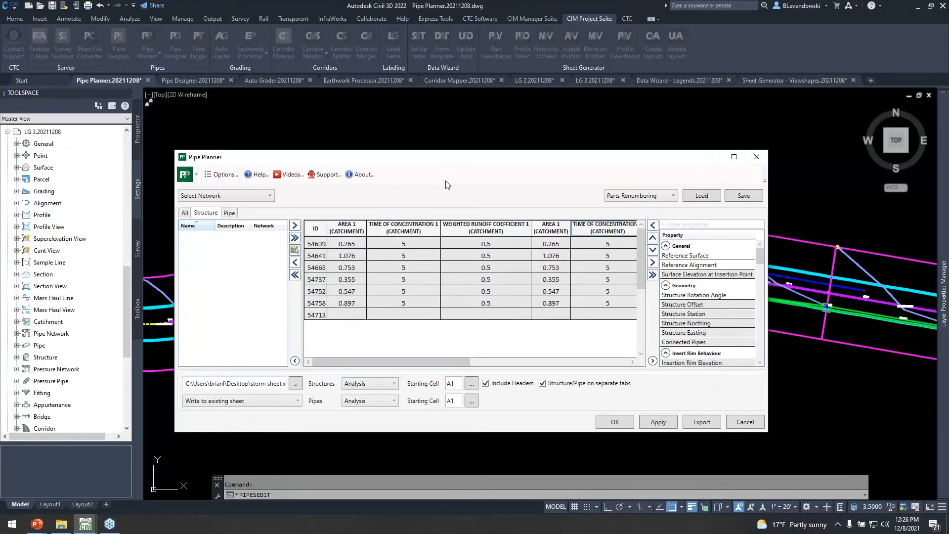
{"action": "left_click", "coordinate": [744, 423]}
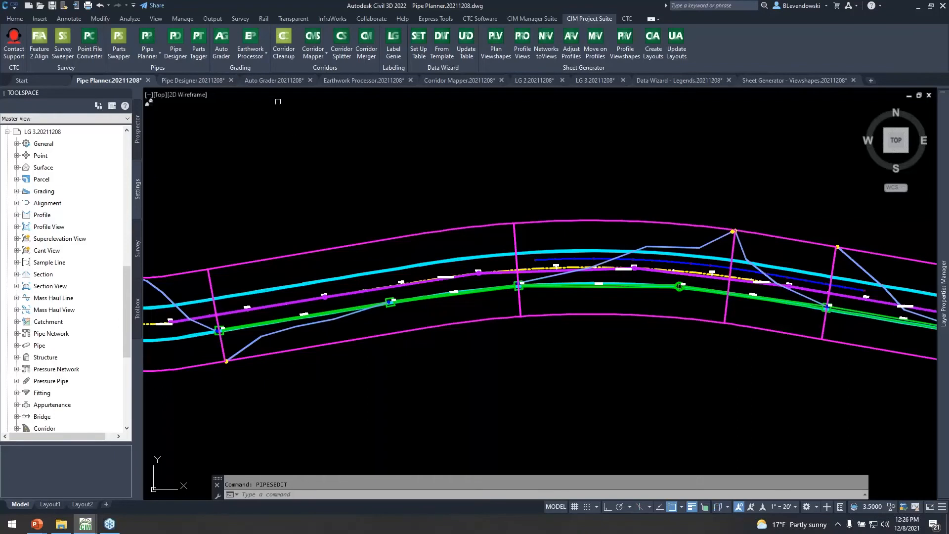
In the Auto Grader.20211208 drawing, start Auto Grader and run the Bldg Site Pond grading family.
{"action": "left_click", "coordinate": [273, 80]}
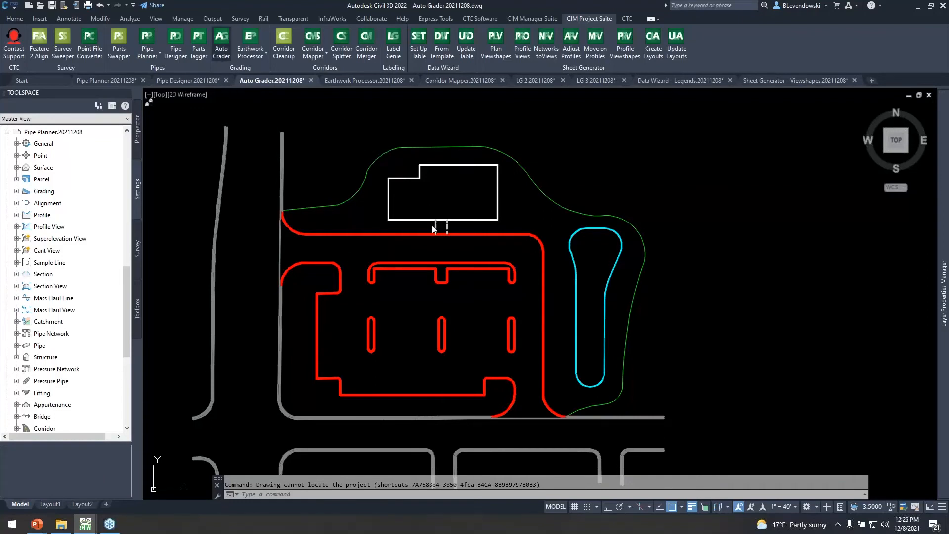
{"action": "left_click", "coordinate": [221, 42]}
{"action": "left_click_drag", "start_coordinate": [507, 152], "coordinate": [376, 170]}
{"action": "scroll", "coordinate": [237, 275], "scroll_direction": "down", "scroll_amount": 3}
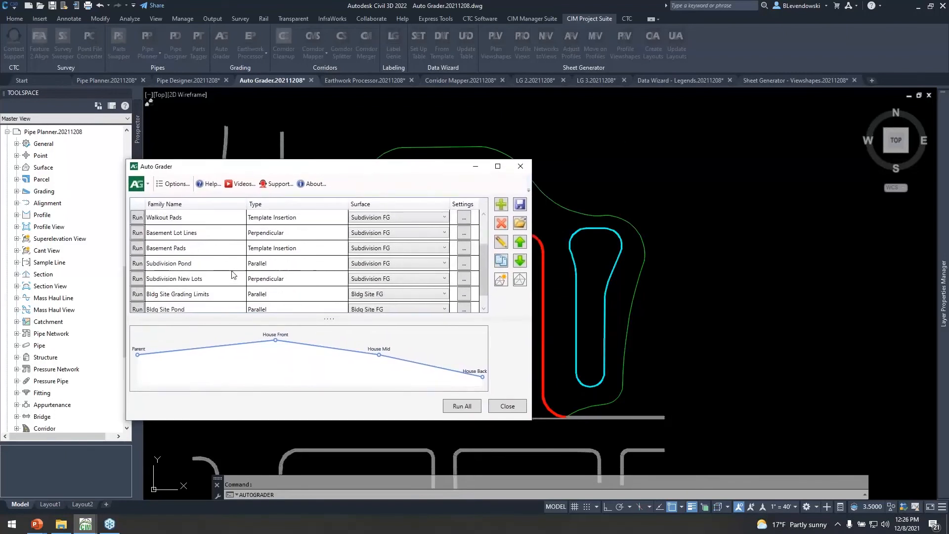
{"action": "left_click", "coordinate": [186, 295]}
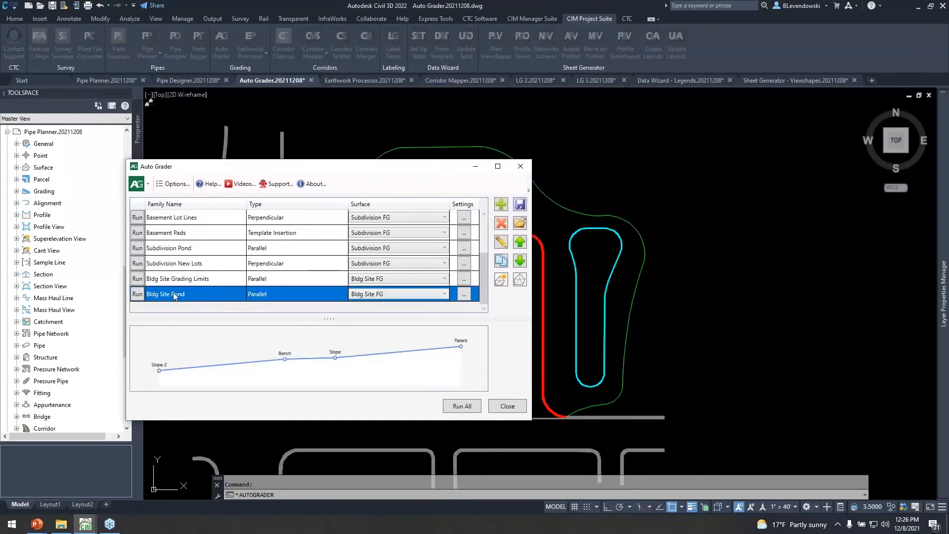
{"action": "left_click", "coordinate": [138, 294]}
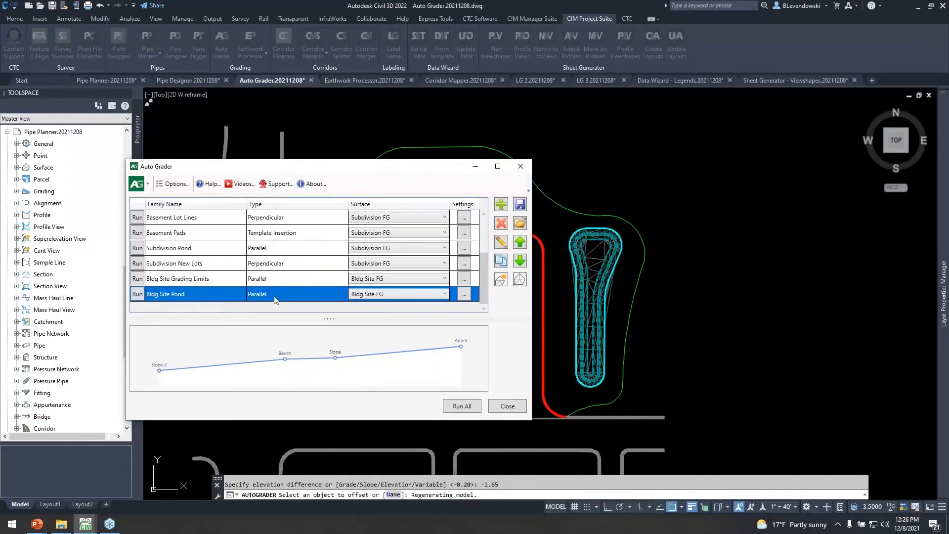
Review the Bldg Site Pond family's grading children and child feature line formatting, then save and close the family.
{"action": "double_click", "coordinate": [192, 295]}
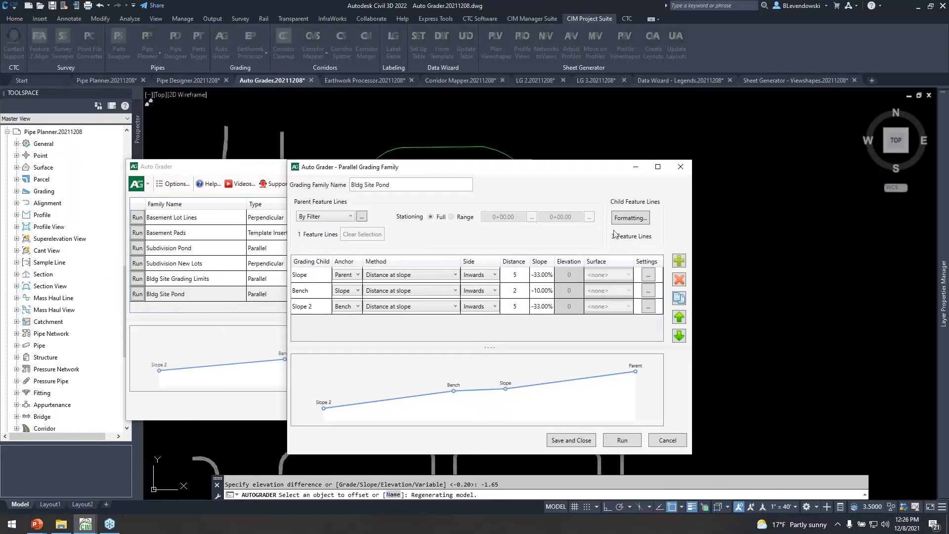
{"action": "left_click", "coordinate": [630, 218]}
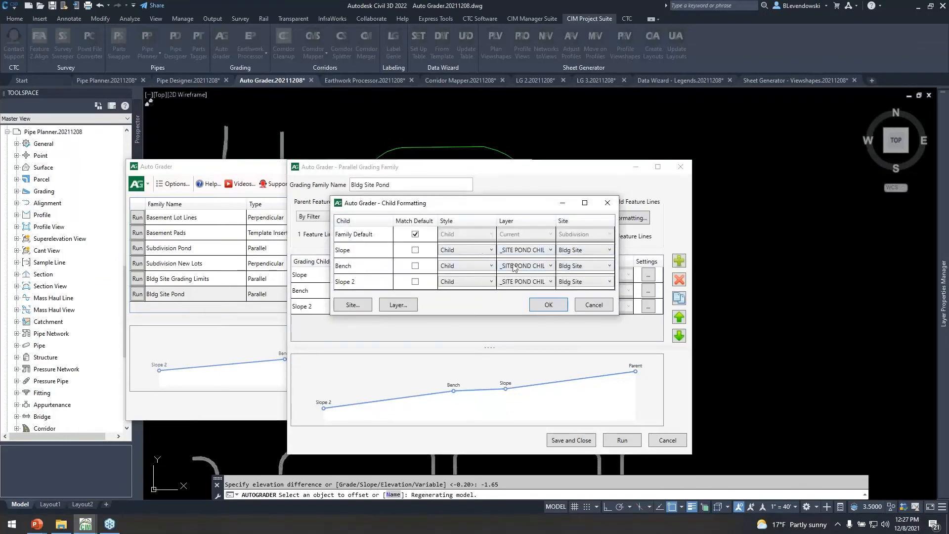
{"action": "left_click", "coordinate": [587, 303]}
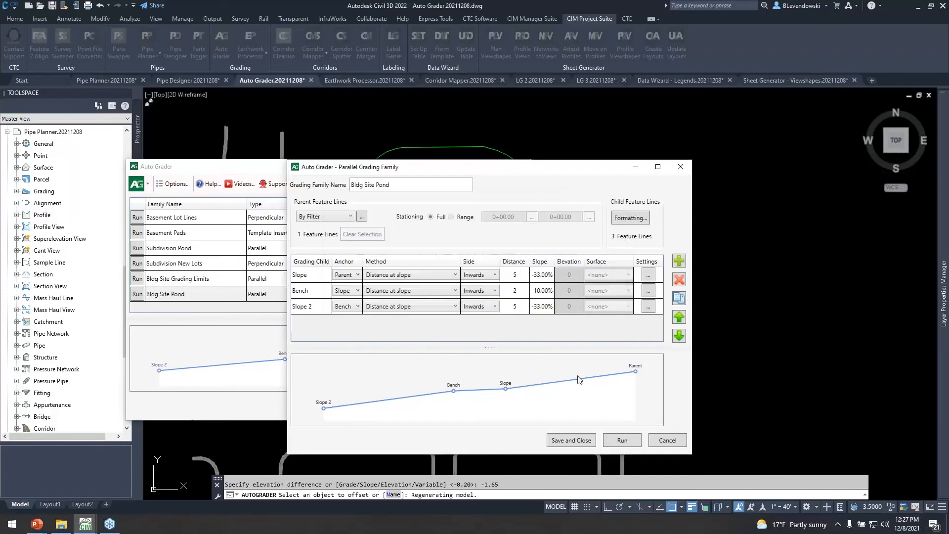
{"action": "left_click", "coordinate": [581, 441]}
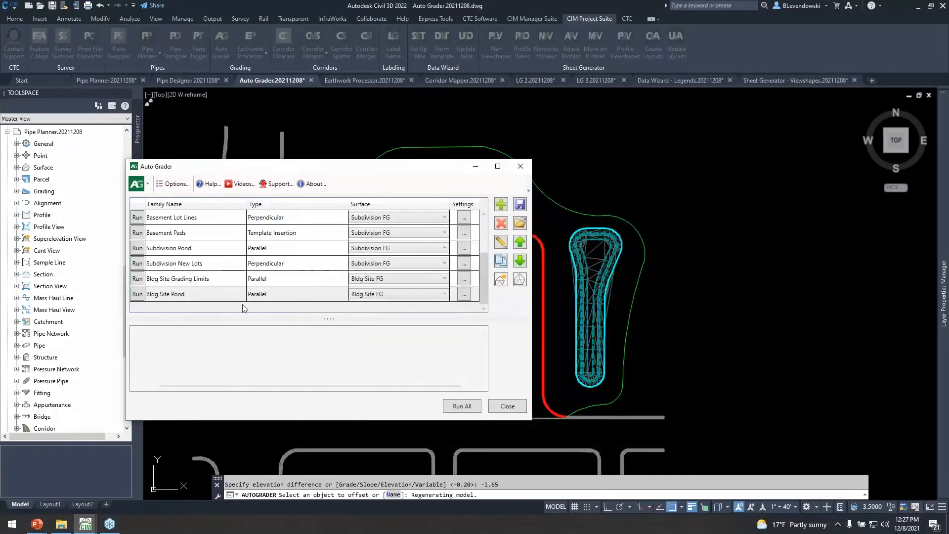
Save the Bldg Site Pond grading family to the Auto Grader folder as a JSON file named pond type 1.
{"action": "left_click", "coordinate": [215, 298]}
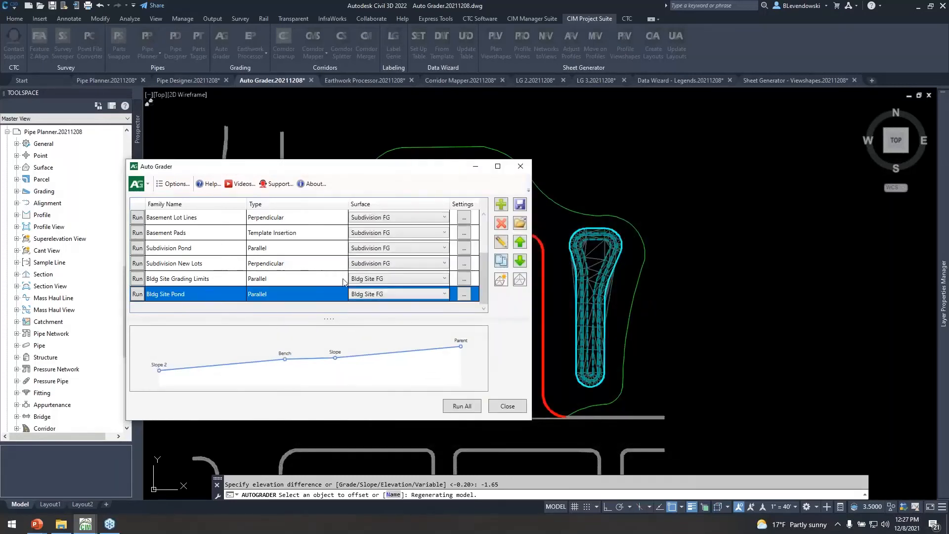
{"action": "left_click", "coordinate": [520, 205]}
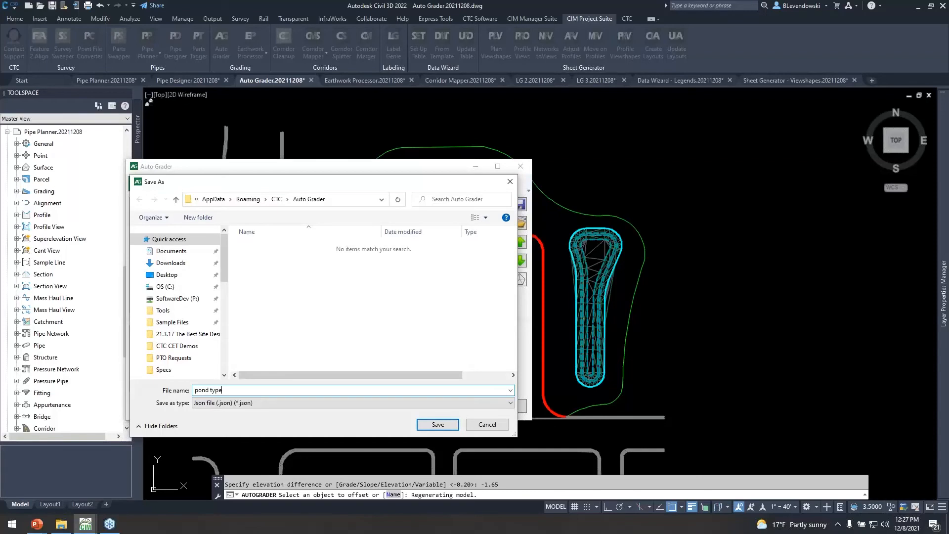
{"action": "key", "text": "Return"}
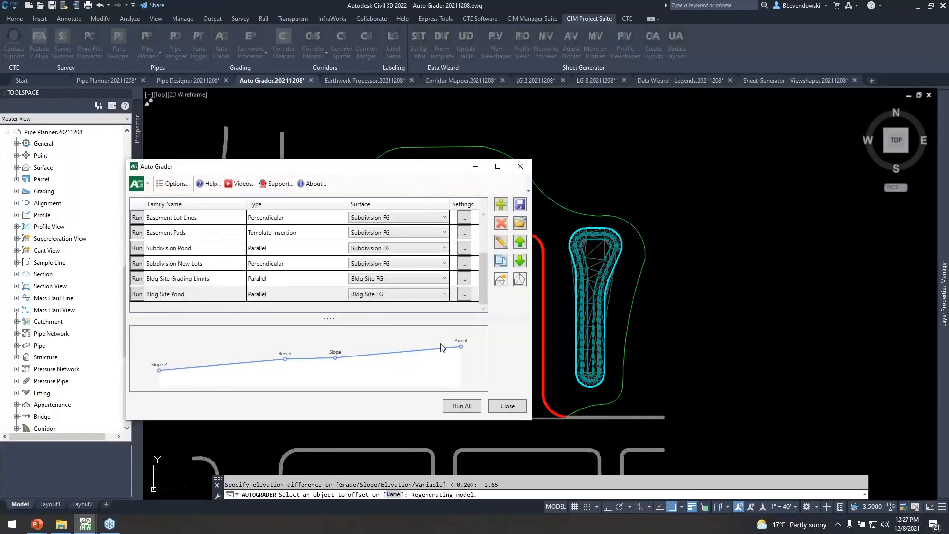
Check the saved grading family files available to load, then review the Grading Families Default Path in Auto Grader's options.
{"action": "left_click", "coordinate": [520, 224]}
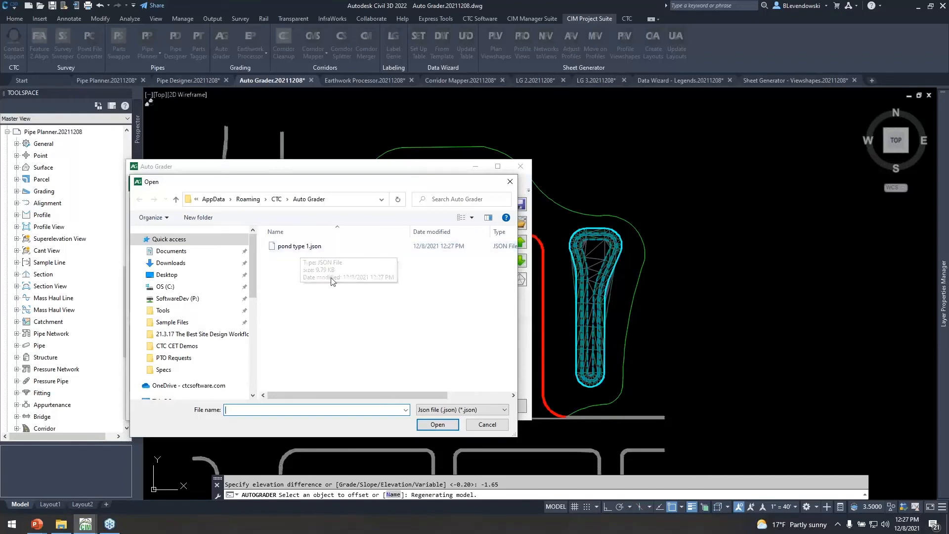
{"action": "left_click", "coordinate": [488, 425]}
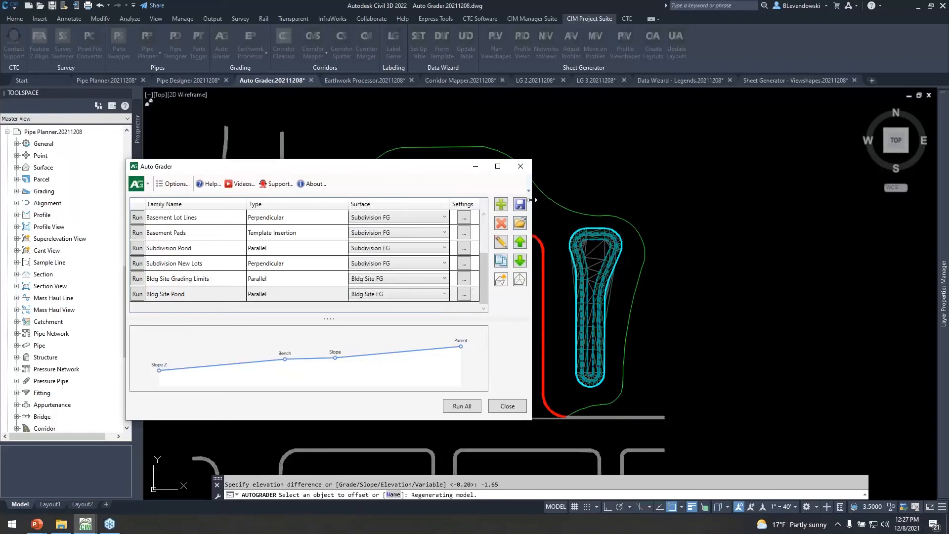
{"action": "left_click", "coordinate": [173, 183]}
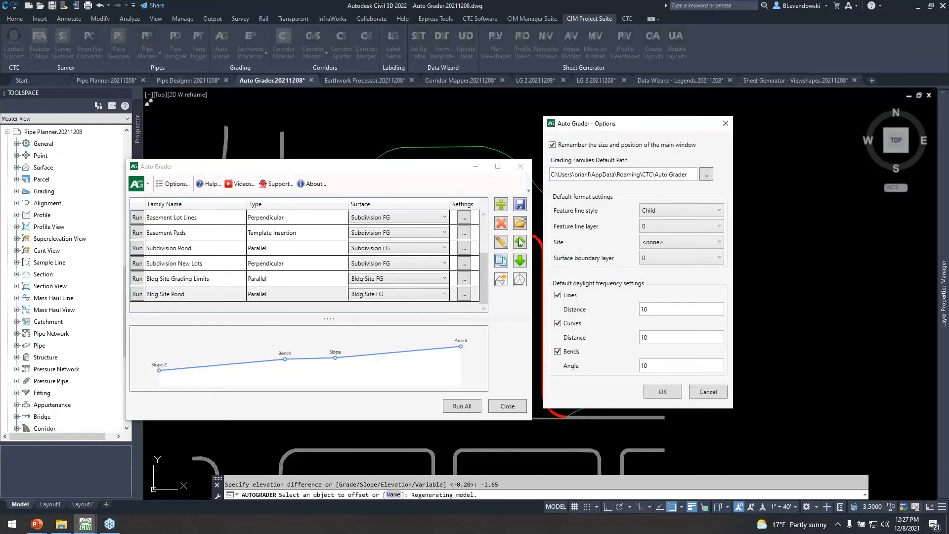
{"action": "left_click_drag", "start_coordinate": [672, 172], "coordinate": [550, 179]}
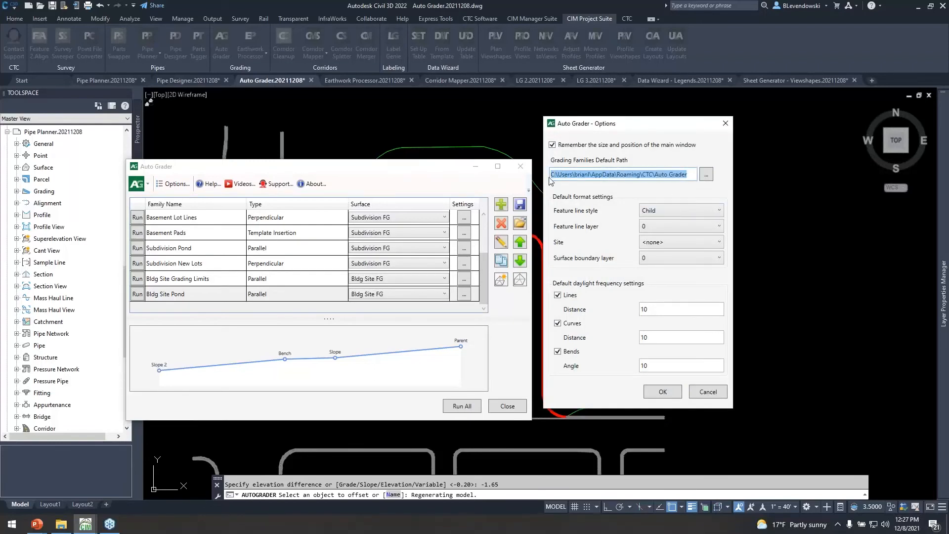
{"action": "left_click", "coordinate": [573, 176]}
{"action": "left_click_drag", "start_coordinate": [694, 175], "coordinate": [550, 175]}
{"action": "left_click", "coordinate": [727, 126]}
Create a new grading family of type Parallel and name it curb.
{"action": "mouse_move", "coordinate": [407, 171]}
{"action": "left_mouse_down"}
{"action": "mouse_move", "coordinate": [722, 135]}
{"action": "mouse_move", "coordinate": [692, 148]}
{"action": "left_mouse_up"}
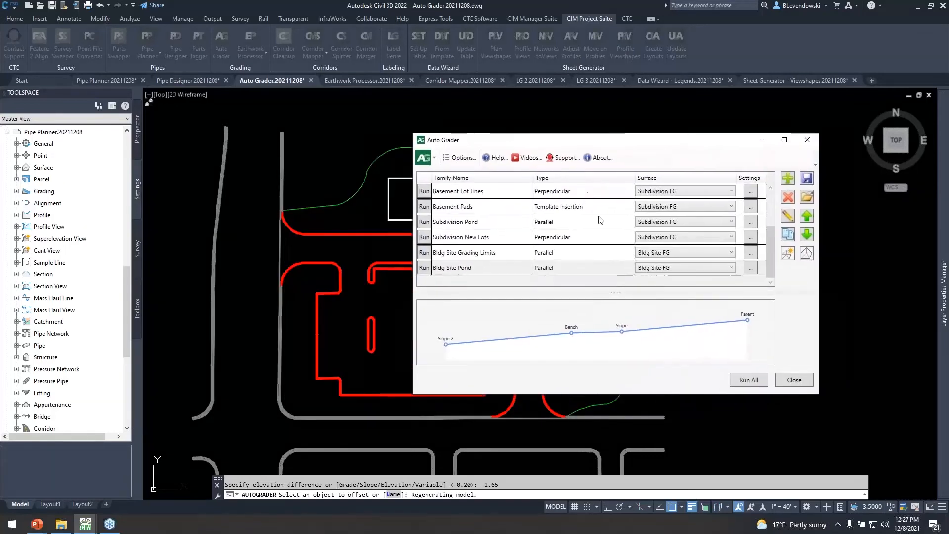
{"action": "left_click", "coordinate": [793, 177]}
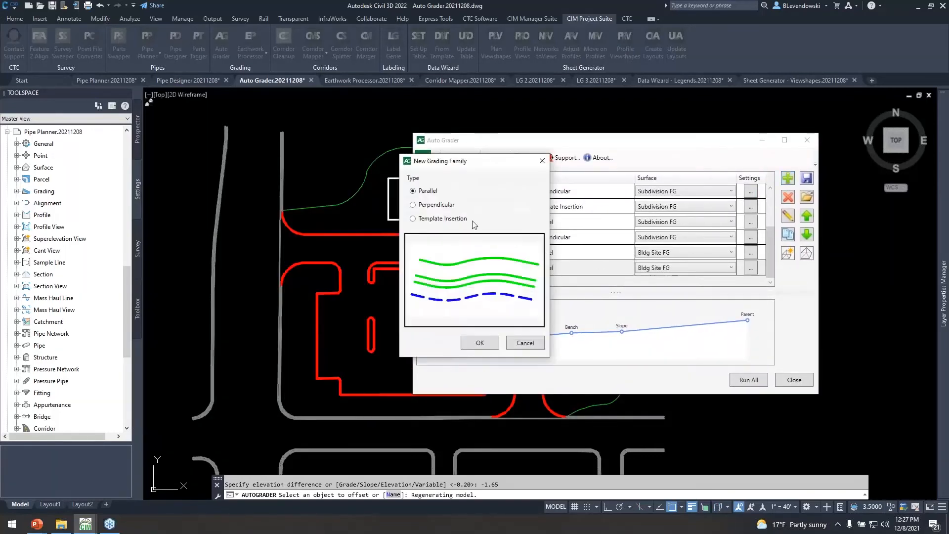
{"action": "left_click", "coordinate": [491, 340]}
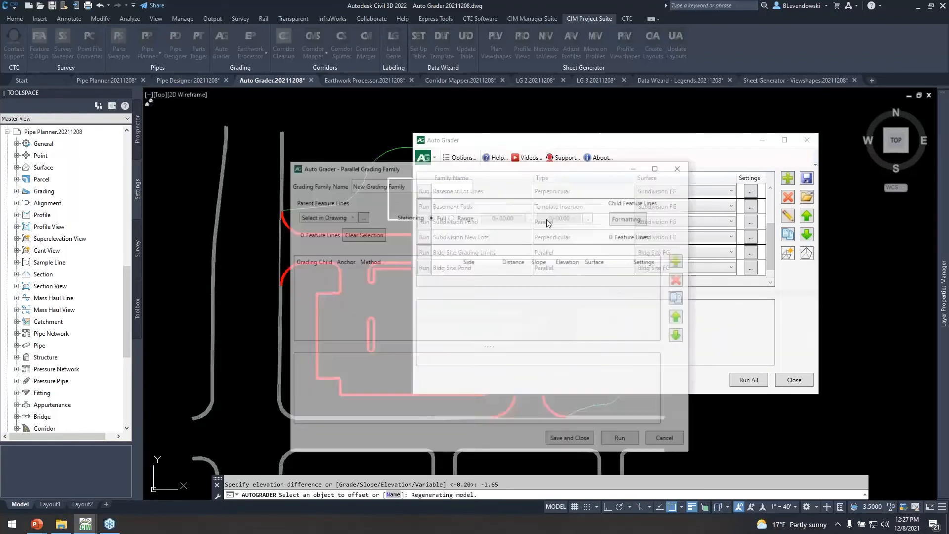
{"action": "triple_click", "coordinate": [378, 184]}
{"action": "type", "text": "c"}
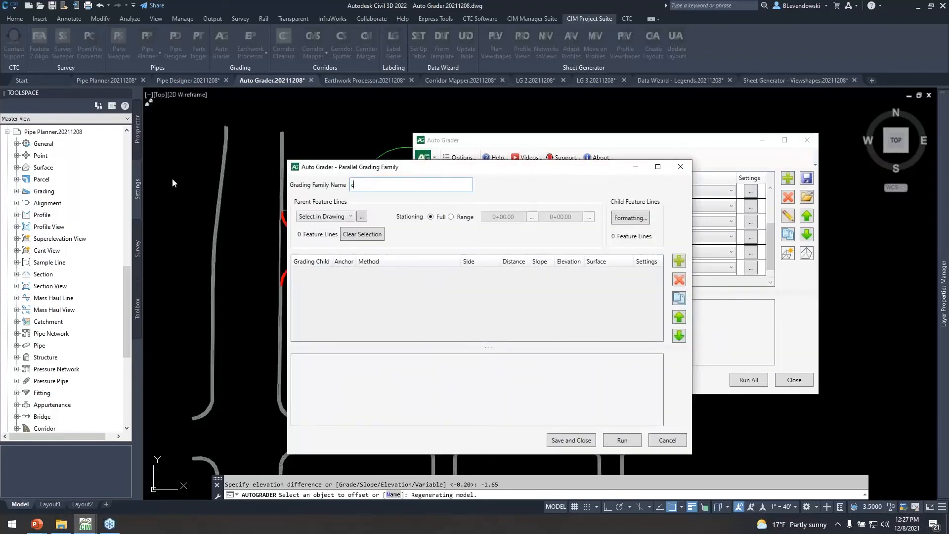
{"action": "type", "text": "urb"}
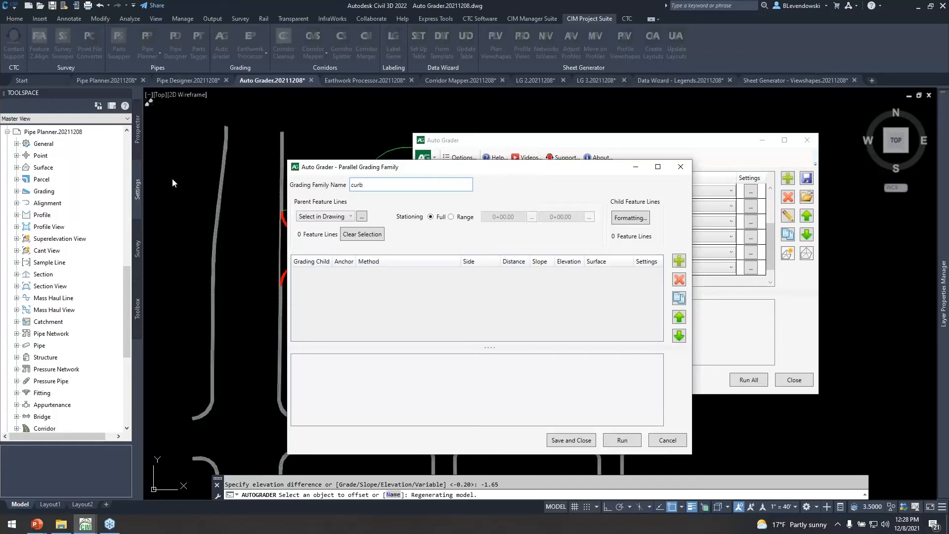
Set the curb family's parent feature lines to be chosen by filter, including the _CURB GUTTER layer picked from the drawing.
{"action": "left_click", "coordinate": [340, 217]}
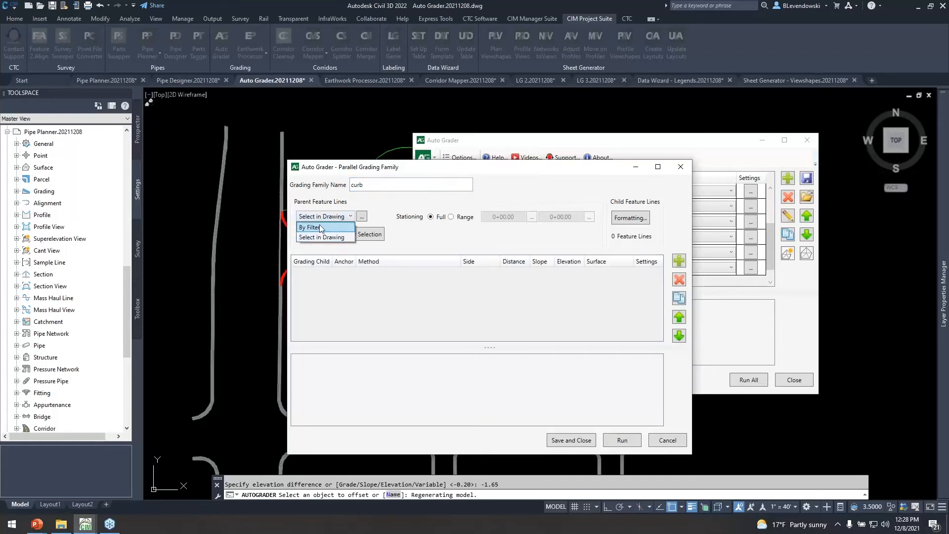
{"action": "left_click", "coordinate": [319, 225]}
{"action": "left_click", "coordinate": [654, 141]}
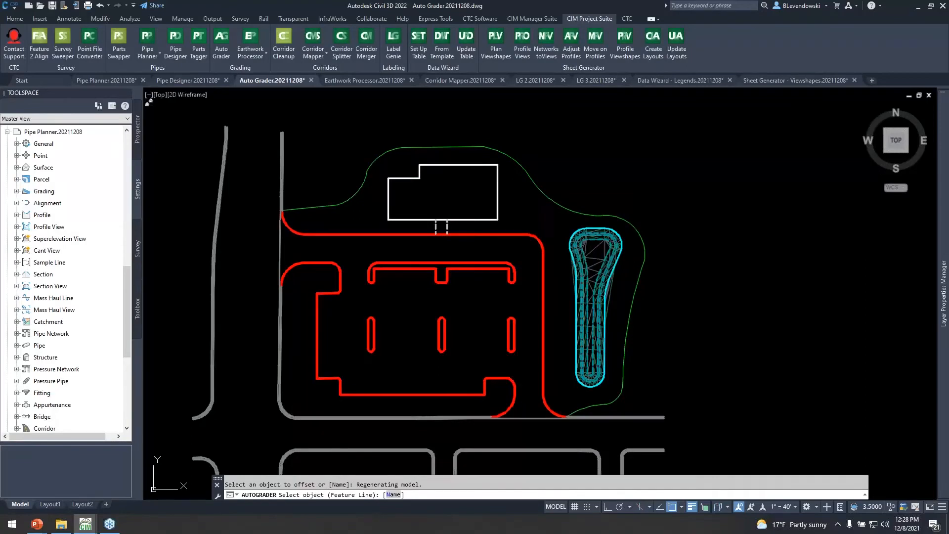
{"action": "left_click", "coordinate": [317, 356]}
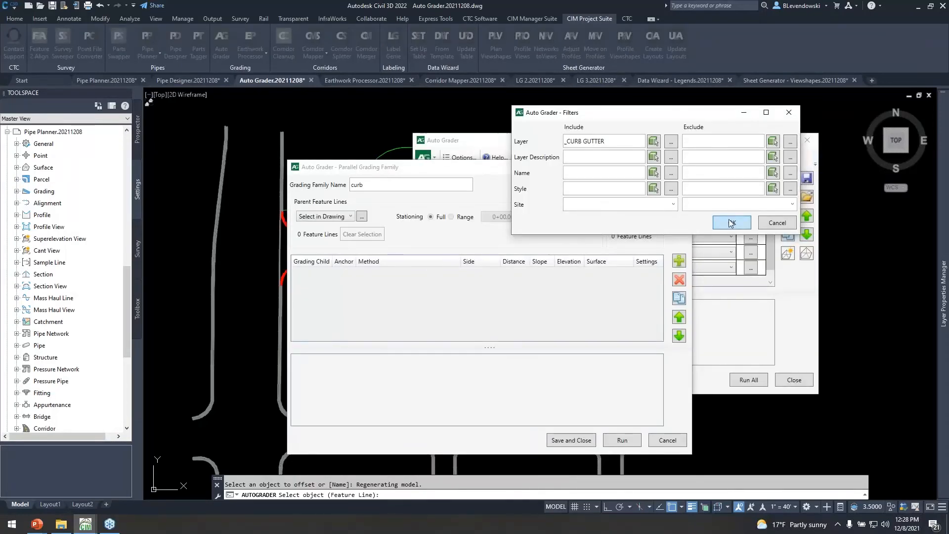
{"action": "left_click", "coordinate": [730, 223]}
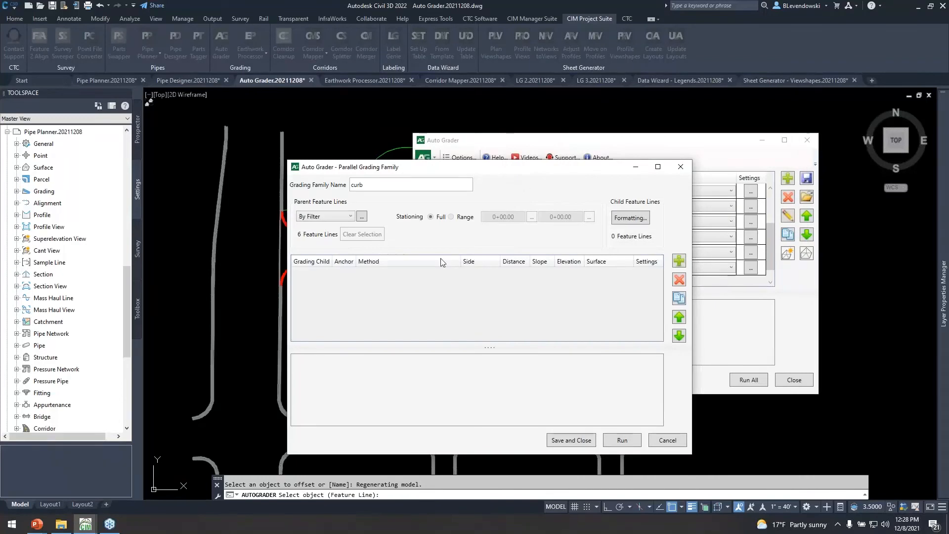
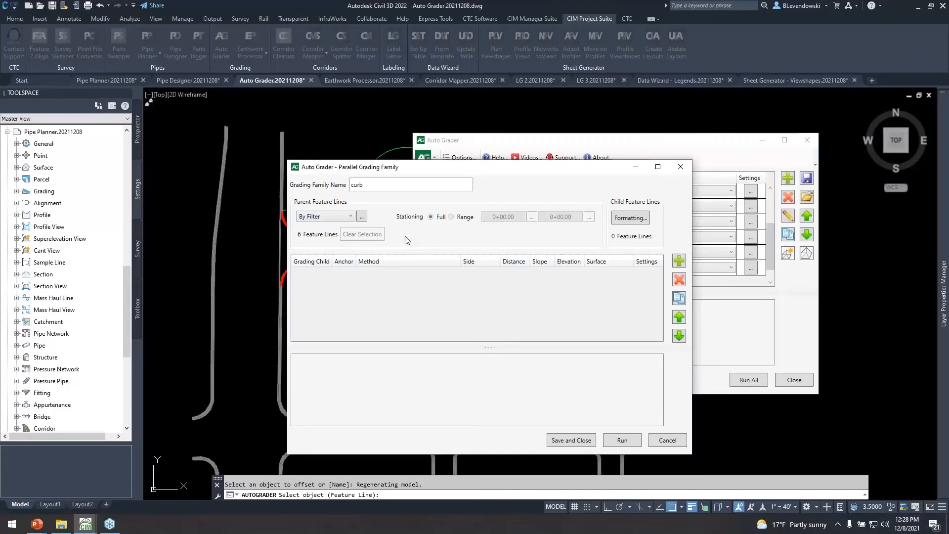
Add a grading child named top using Distance to relative elevation, with distance 0.17 and elevation 0.5.
{"action": "left_click", "coordinate": [678, 260]}
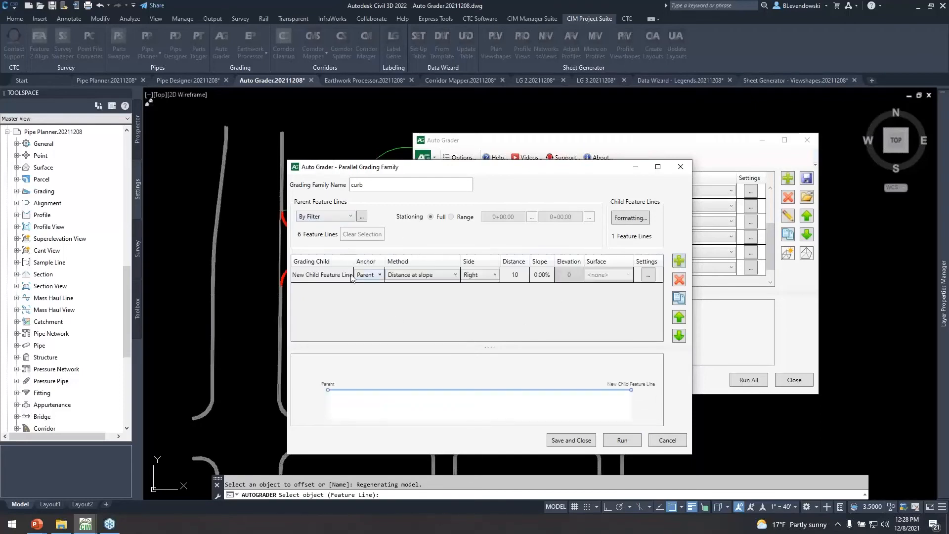
{"action": "left_click", "coordinate": [318, 274]}
{"action": "left_click", "coordinate": [319, 273]}
{"action": "type", "text": "top"}
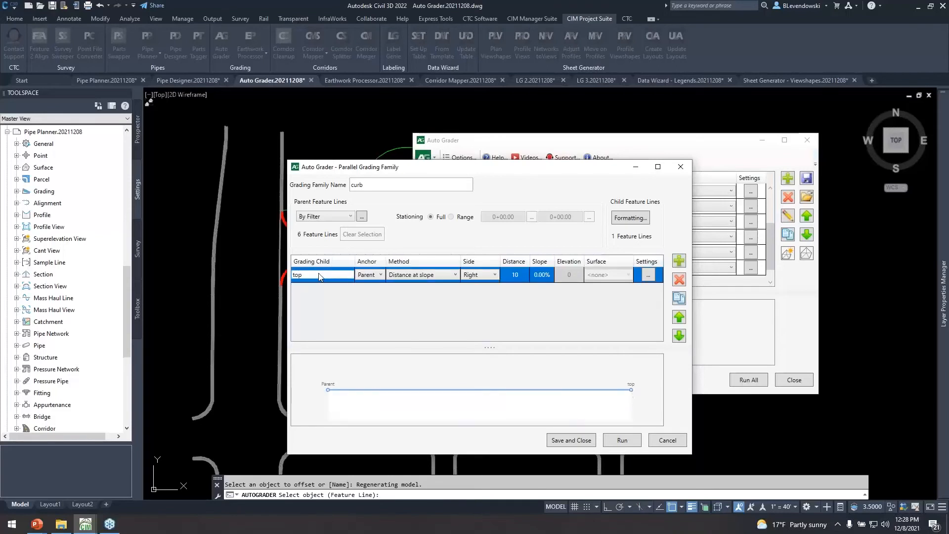
{"action": "left_click", "coordinate": [422, 275]}
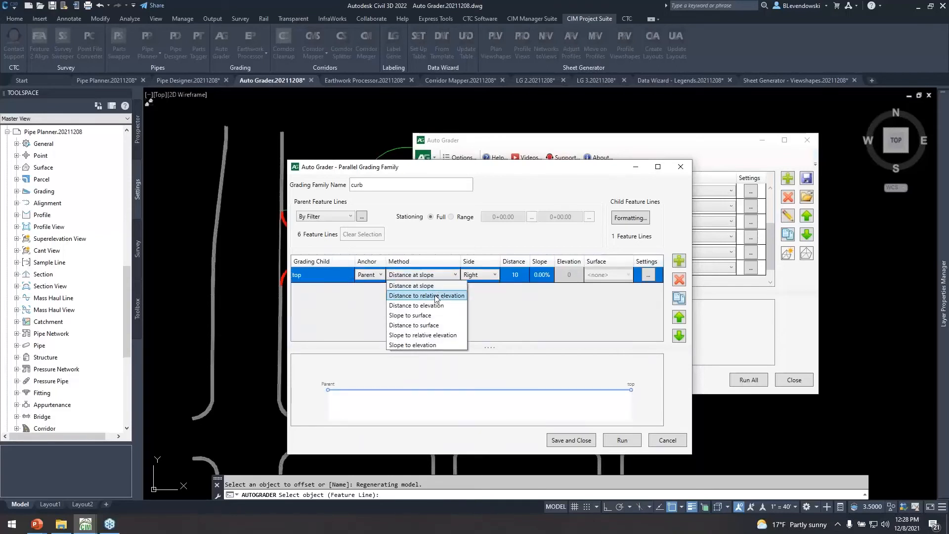
{"action": "left_click", "coordinate": [436, 295]}
{"action": "left_click", "coordinate": [516, 273]}
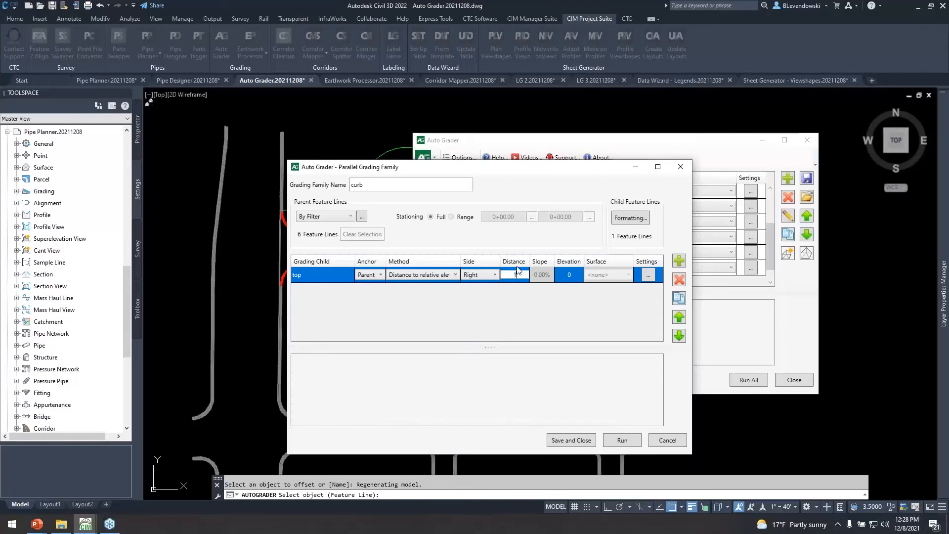
{"action": "type", "text": "0.17"}
{"action": "key", "text": "Tab"}
{"action": "type", "text": "0.5"}
{"action": "key", "text": "Return"}
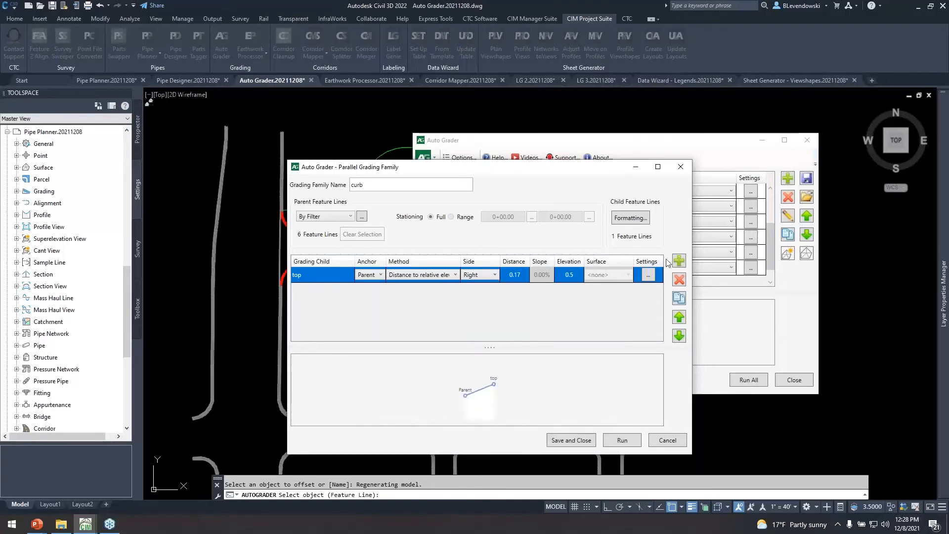
Add a second grading child named back, with a distance of 0.5.
{"action": "left_click", "coordinate": [679, 261]}
{"action": "left_click", "coordinate": [335, 291]}
{"action": "type", "text": "back"}
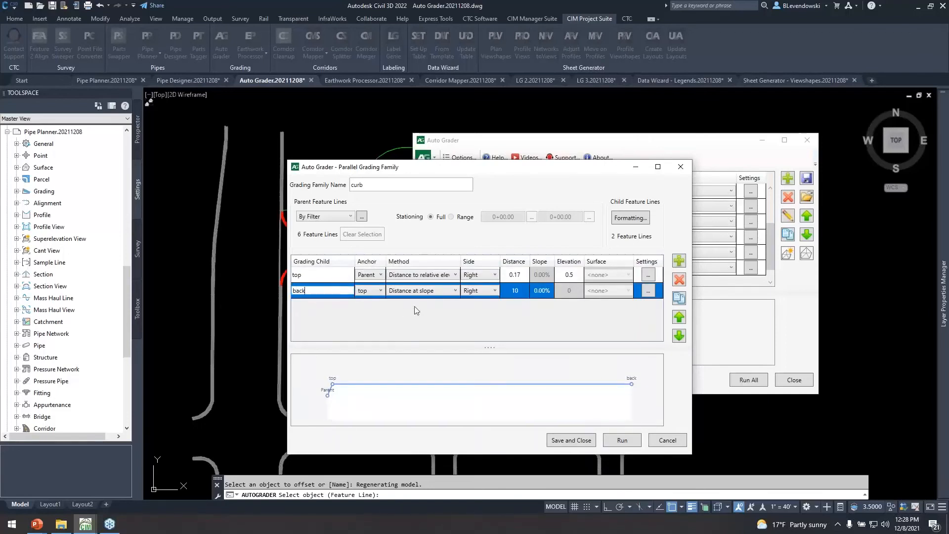
{"action": "left_click", "coordinate": [520, 290]}
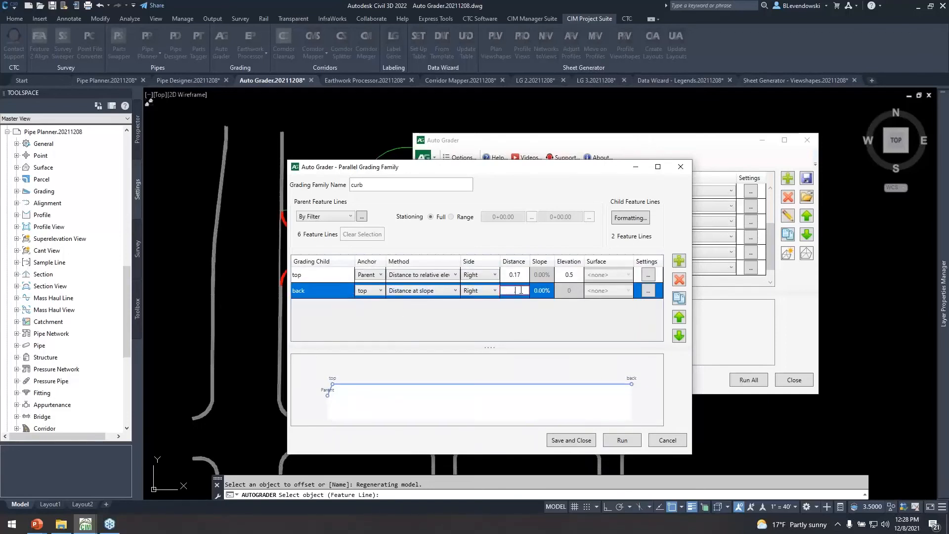
{"action": "type", "text": "0.5"}
{"action": "key", "text": "Tab"}
Open the formatting of the child feature lines and turn off Match Default for the top child.
{"action": "left_click", "coordinate": [631, 219]}
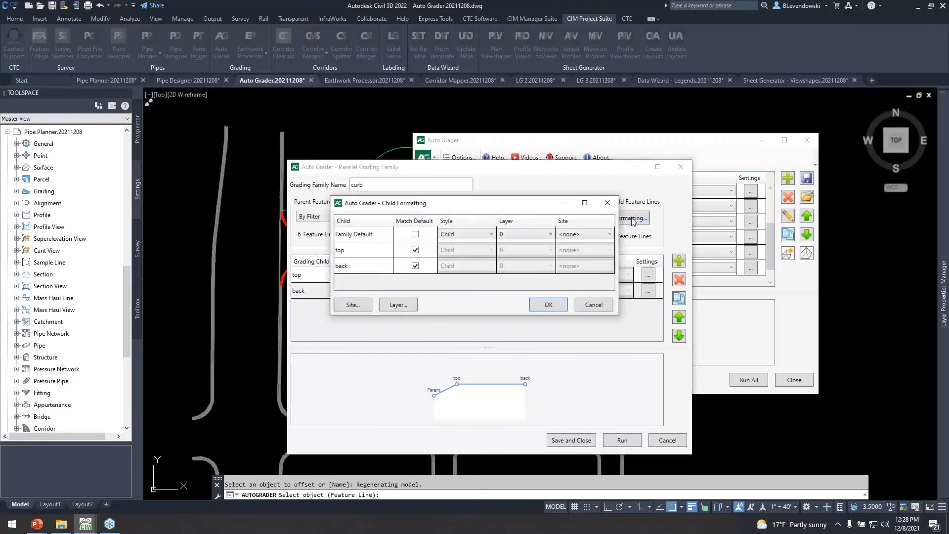
{"action": "left_click_drag", "start_coordinate": [499, 203], "coordinate": [520, 209]}
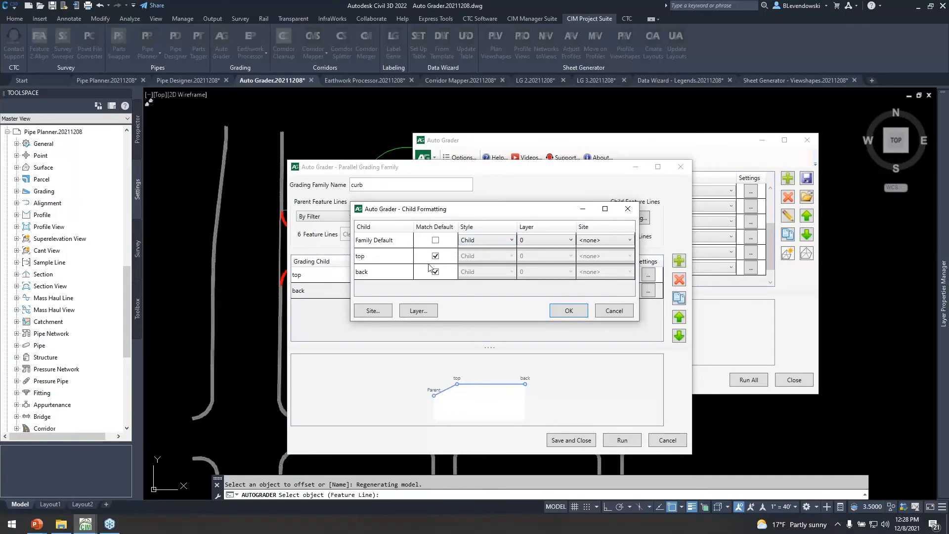
{"action": "left_click", "coordinate": [373, 274]}
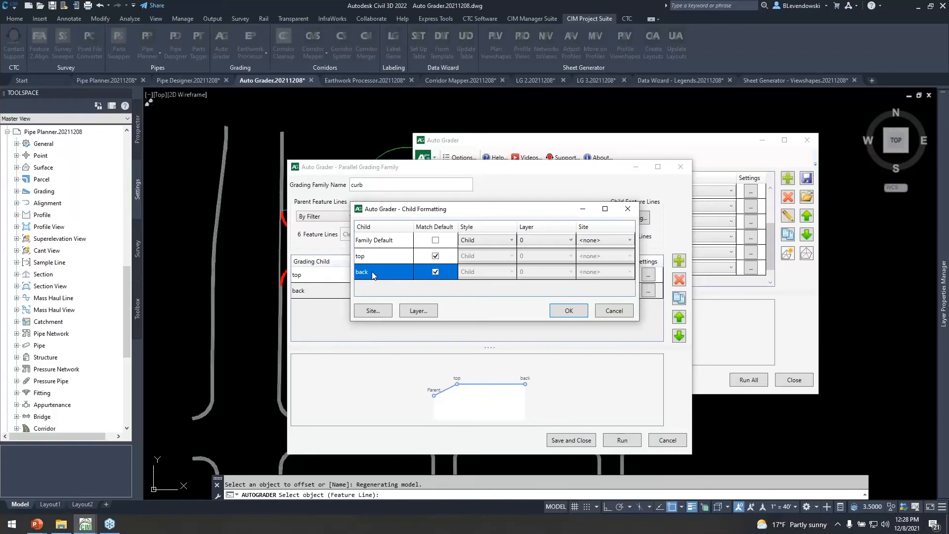
{"action": "left_click", "coordinate": [373, 261]}
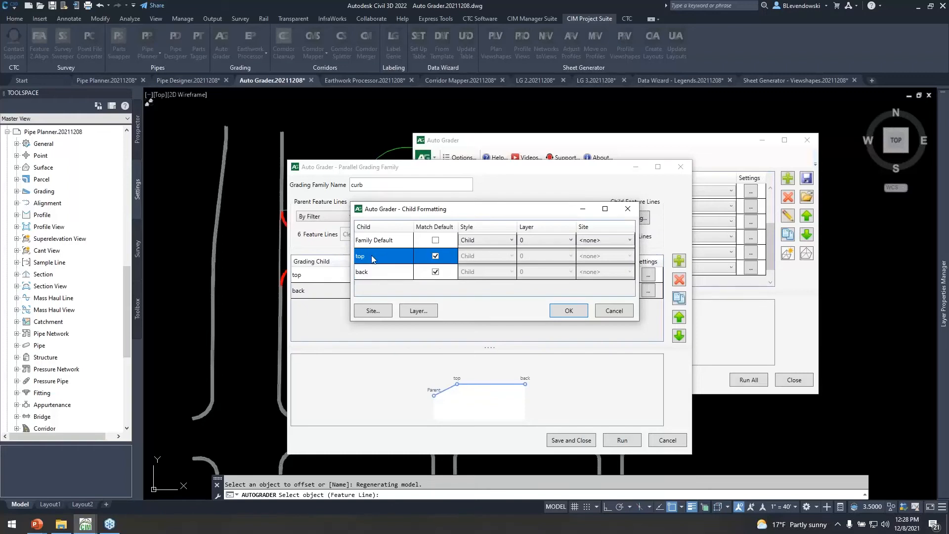
{"action": "left_click", "coordinate": [435, 255]}
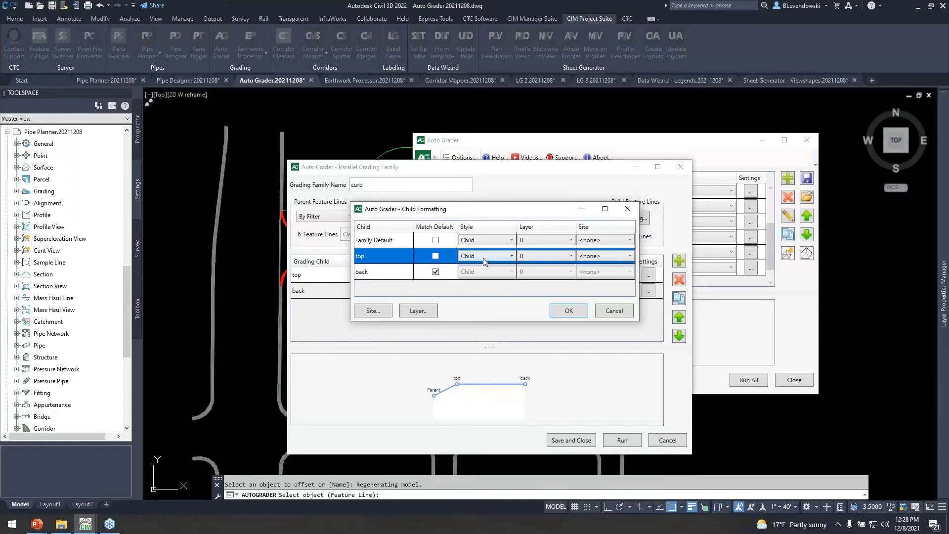
Assign the top child feature line to the _CURB layer.
{"action": "left_click", "coordinate": [548, 256]}
{"action": "scroll", "coordinate": [570, 272], "scroll_direction": "up", "scroll_amount": 8}
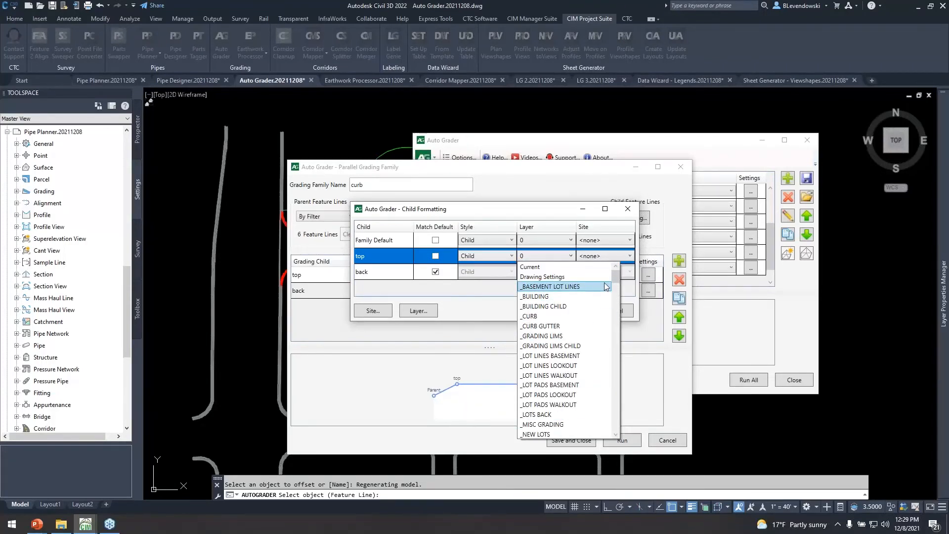
{"action": "left_click", "coordinate": [533, 316]}
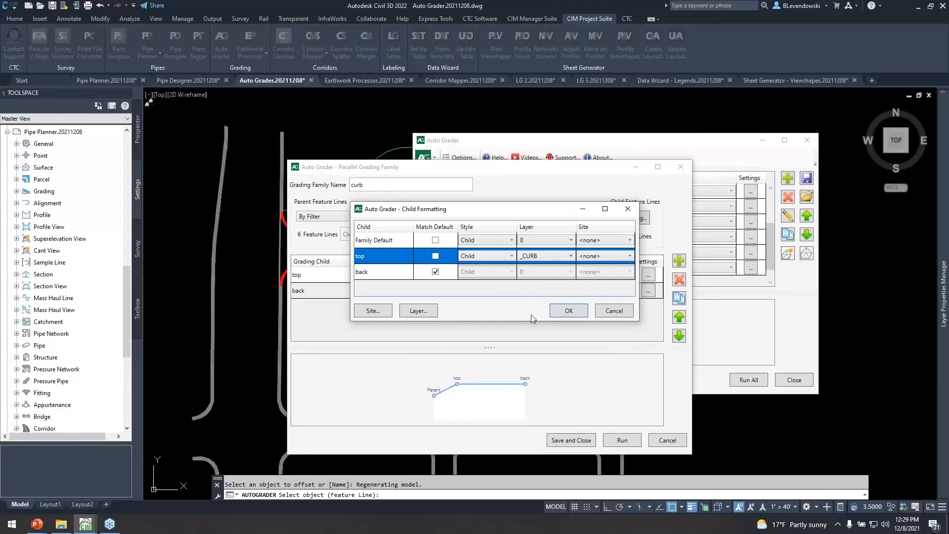
Set the top child feature line's layer to NO PLOT.
{"action": "left_click", "coordinate": [533, 256]}
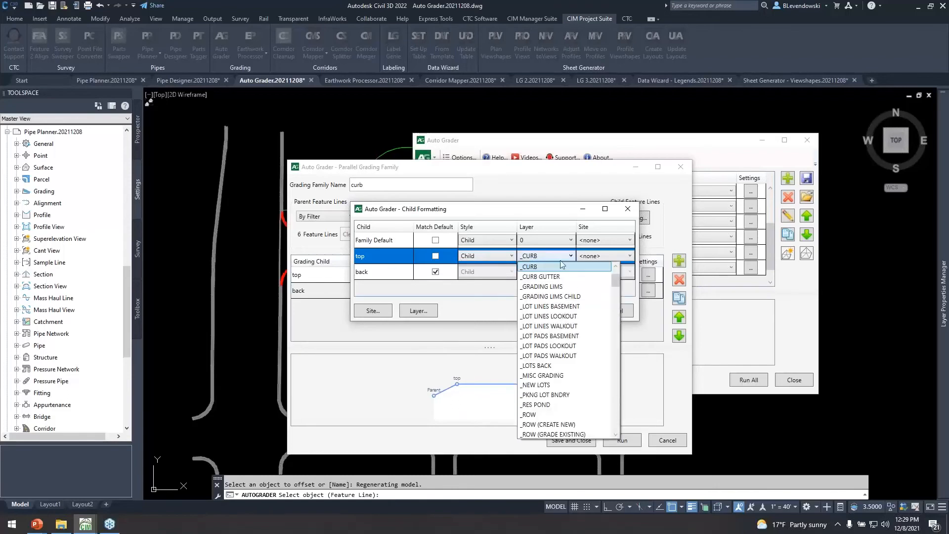
{"action": "scroll", "coordinate": [580, 321], "scroll_direction": "down", "scroll_amount": 4}
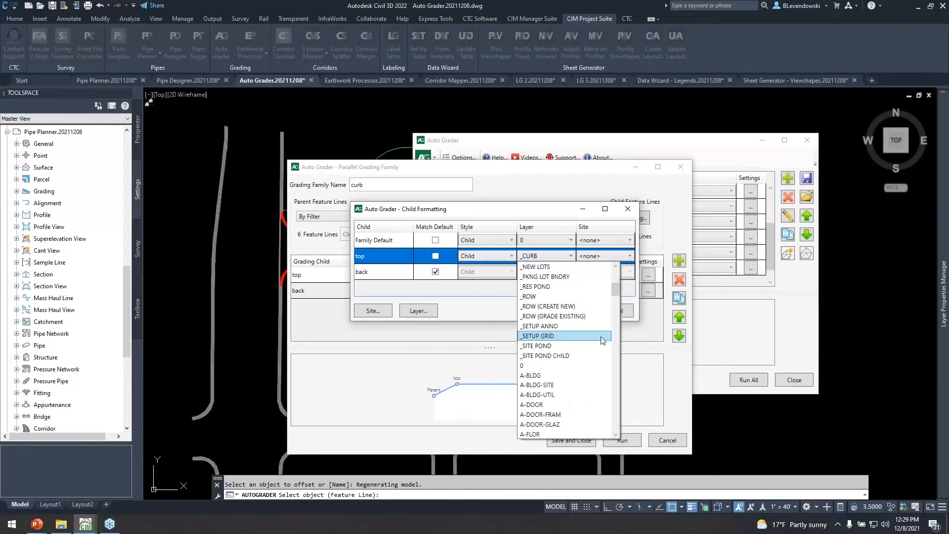
{"action": "left_click_drag", "start_coordinate": [615, 292], "coordinate": [619, 439]}
{"action": "left_click", "coordinate": [543, 404]}
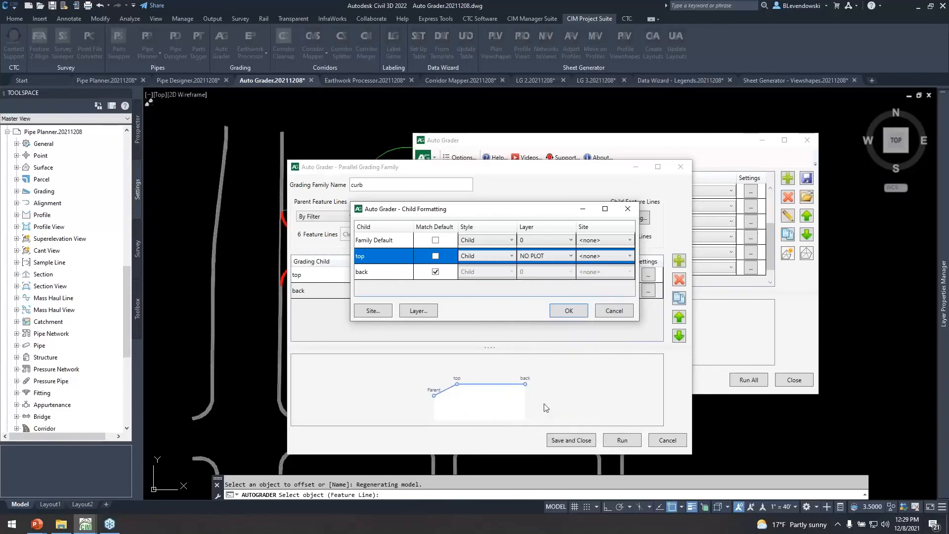
Turn off Match Default for the back child and assign it the _CURB layer, then save and close the curb family.
{"action": "left_click", "coordinate": [435, 271]}
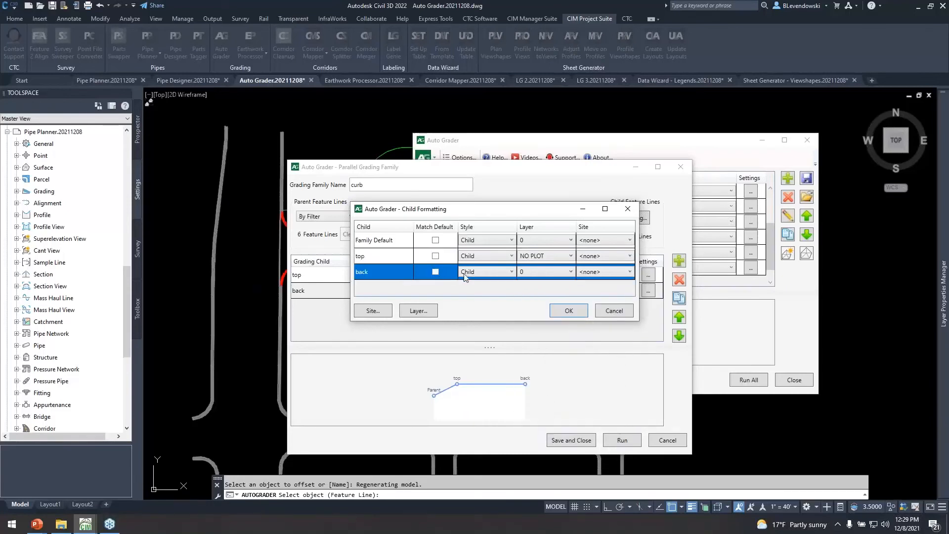
{"action": "left_click", "coordinate": [544, 271]}
{"action": "left_click_drag", "start_coordinate": [616, 314], "coordinate": [618, 300]}
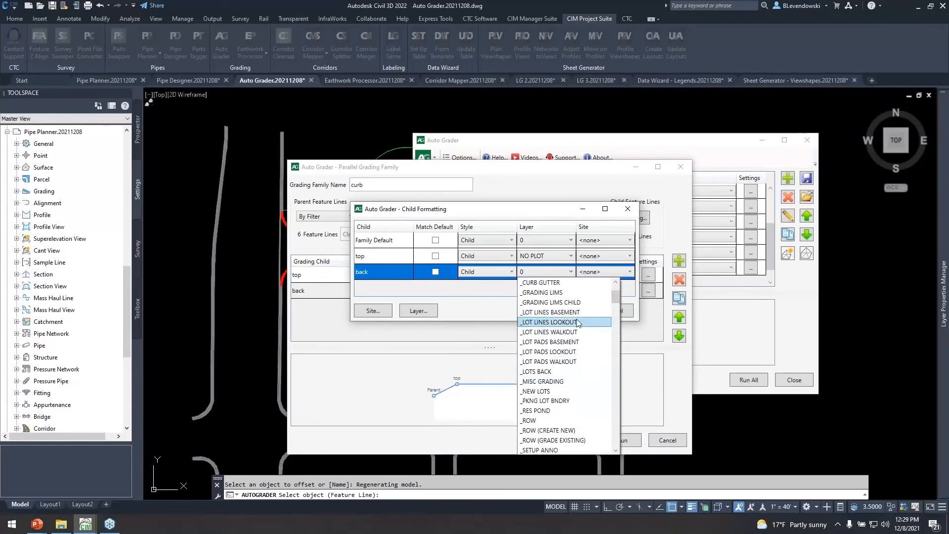
{"action": "scroll", "coordinate": [554, 331], "scroll_direction": "up", "scroll_amount": 2}
{"action": "left_click", "coordinate": [532, 332]}
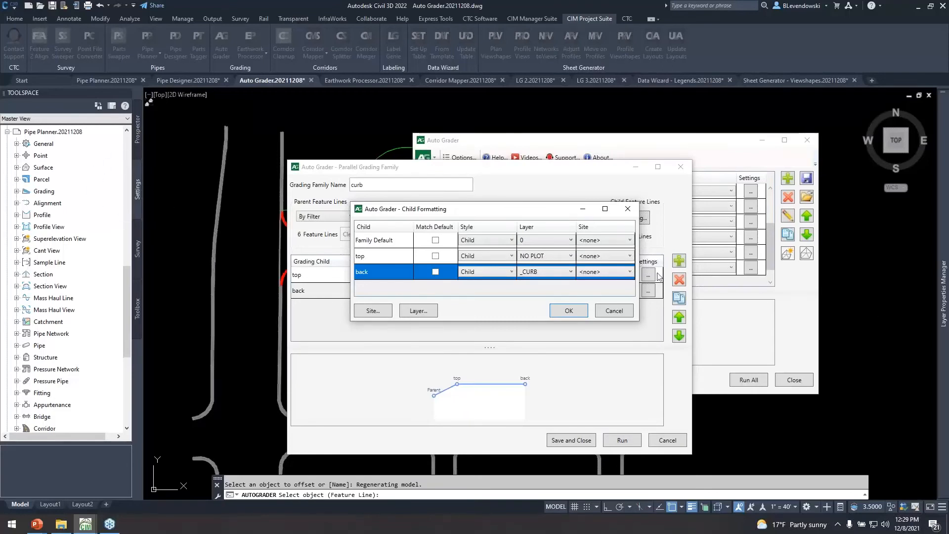
{"action": "left_click", "coordinate": [569, 310]}
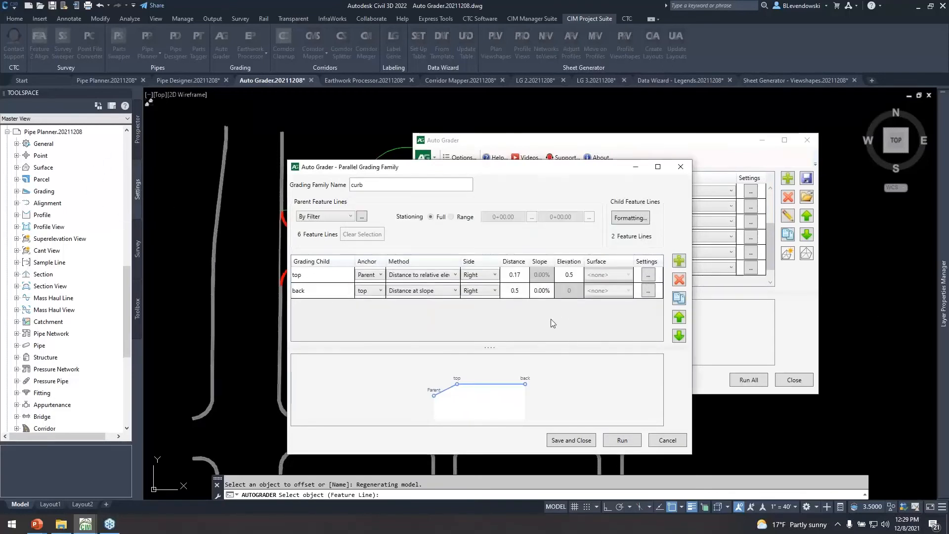
{"action": "left_click", "coordinate": [570, 439]}
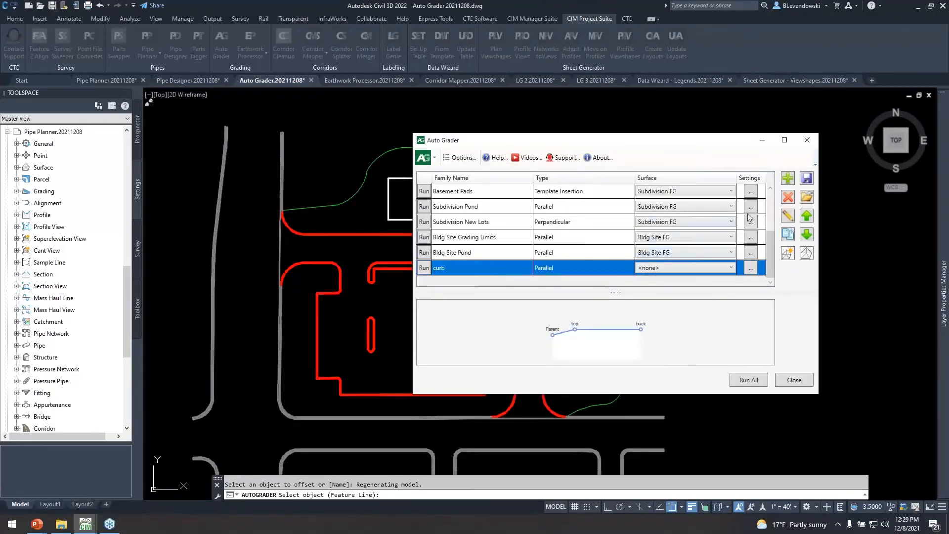
Save the curb grading family to the Auto Grader folder as a JSON file named curb type 2, and check the files available to load.
{"action": "left_click", "coordinate": [806, 178]}
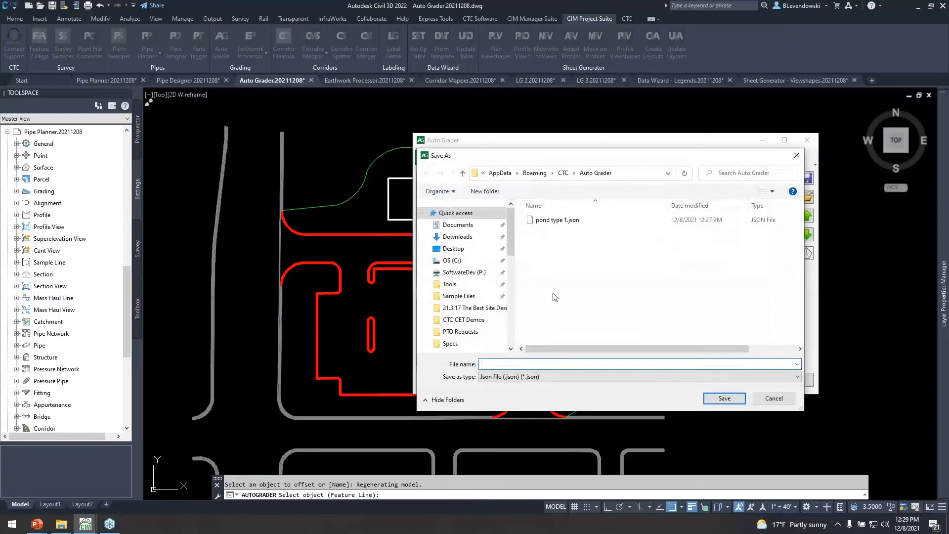
{"action": "type", "text": "curb type 2"}
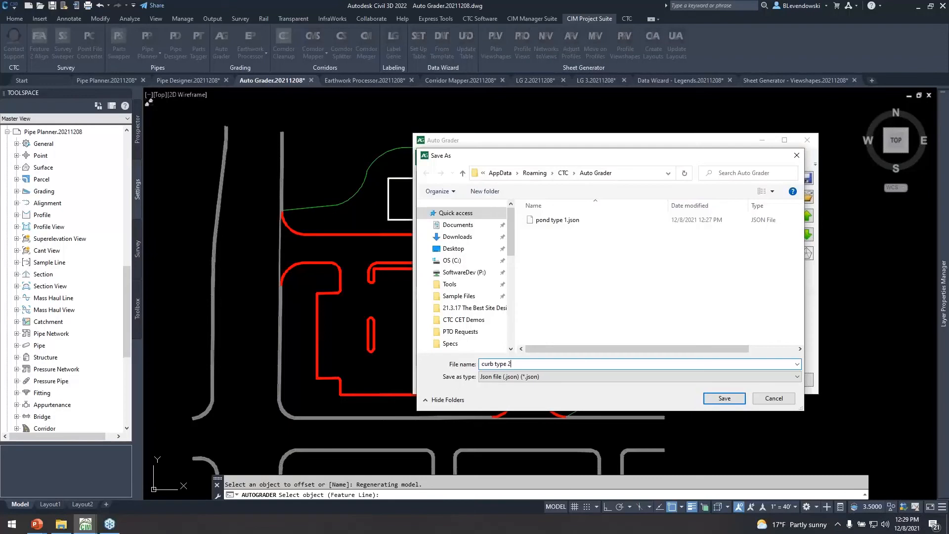
{"action": "key", "text": "Return"}
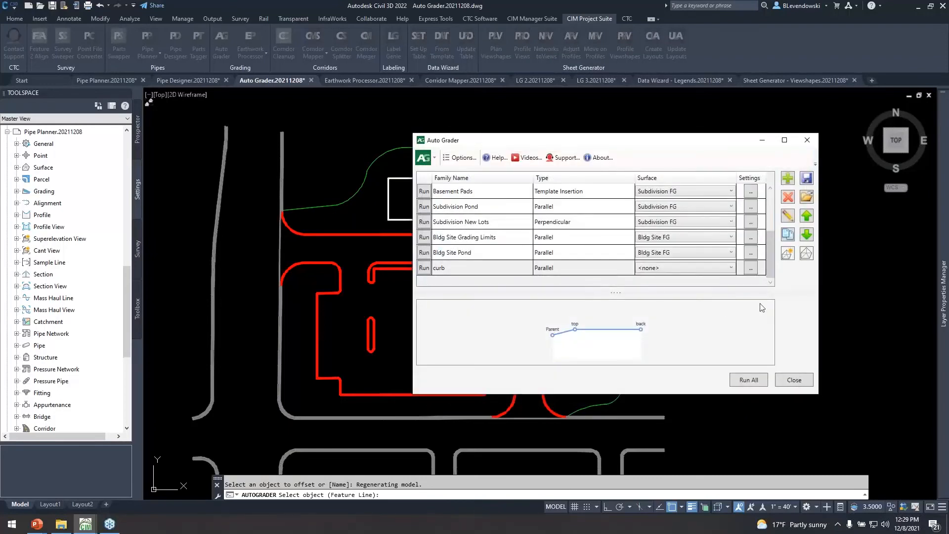
{"action": "left_click", "coordinate": [806, 197]}
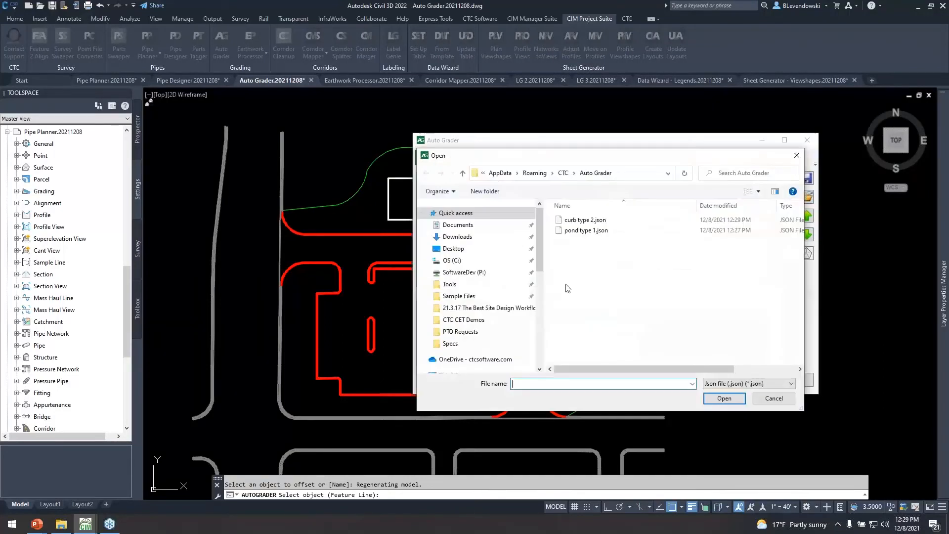
{"action": "left_click", "coordinate": [774, 397]}
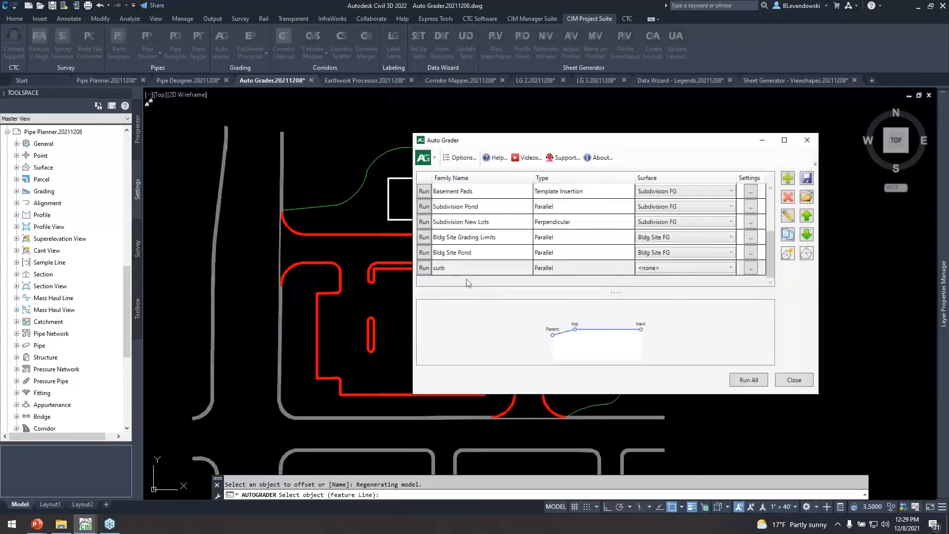
Delete the curb grading family from the Auto Grader family list.
{"action": "left_click", "coordinate": [447, 269]}
{"action": "left_click", "coordinate": [787, 196]}
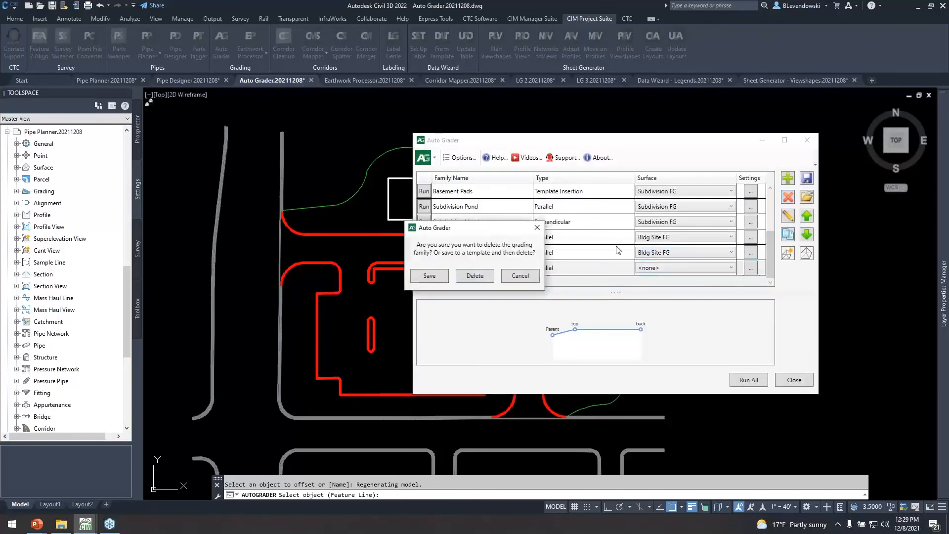
Delete the curb grading family and load it back from the saved template curb type 2.json.
{"action": "left_click", "coordinate": [474, 275]}
{"action": "left_click", "coordinate": [469, 267]}
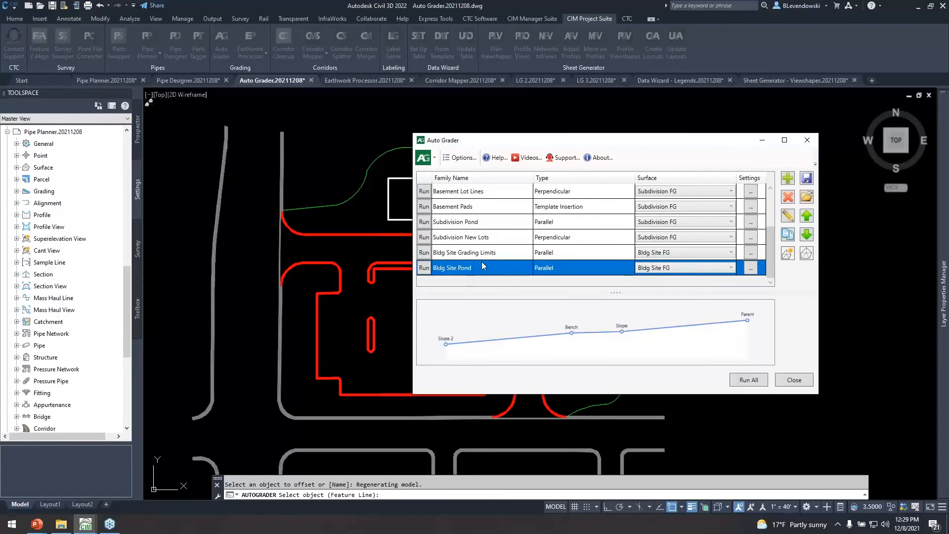
{"action": "left_click", "coordinate": [806, 196]}
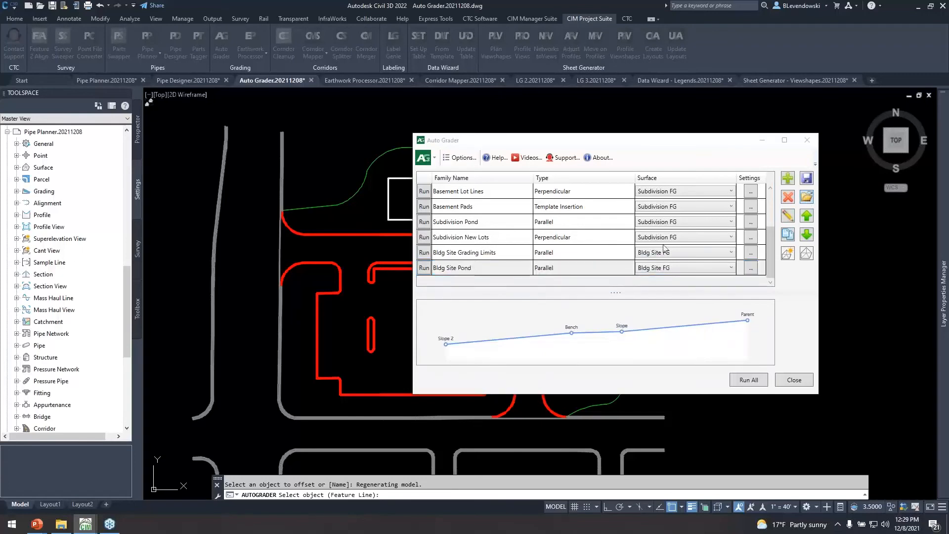
{"action": "double_click", "coordinate": [586, 220]}
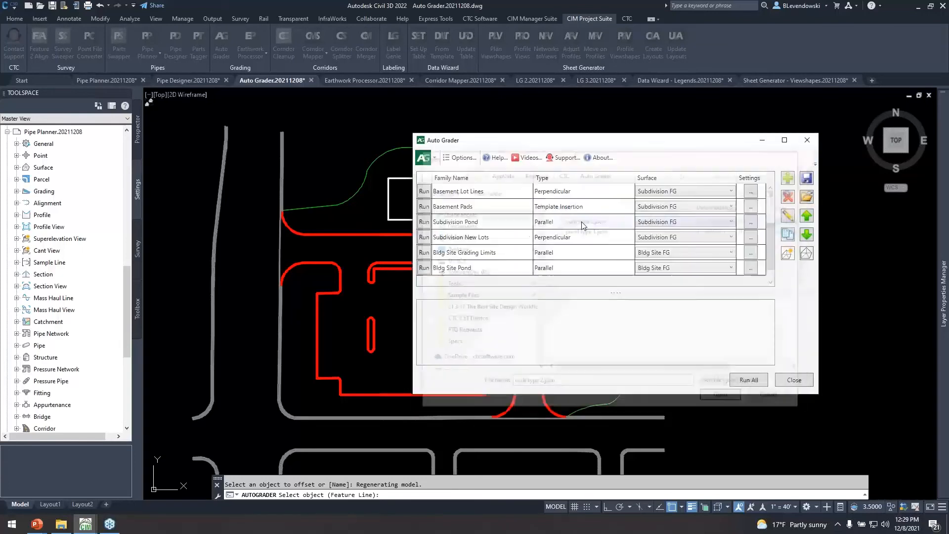
Find the curb family in the grading list and review its parallel grading settings without changing them.
{"action": "scroll", "coordinate": [508, 219], "scroll_direction": "up", "scroll_amount": 2}
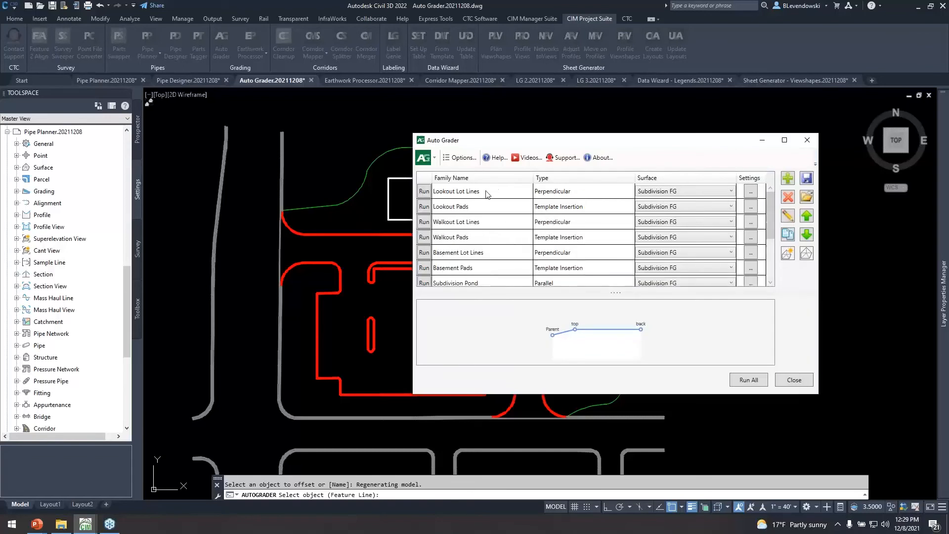
{"action": "left_click", "coordinate": [487, 196]}
{"action": "scroll", "coordinate": [502, 210], "scroll_direction": "down", "scroll_amount": 3}
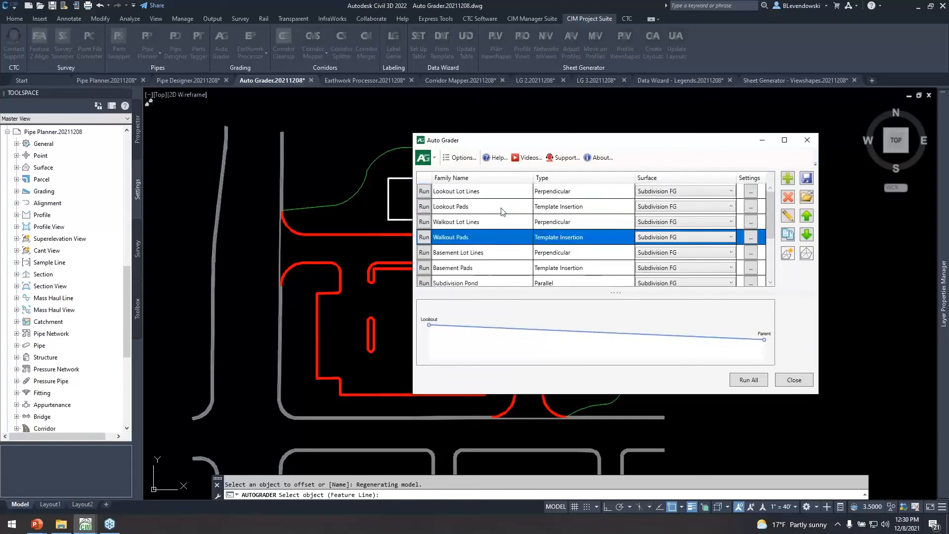
{"action": "double_click", "coordinate": [472, 270]}
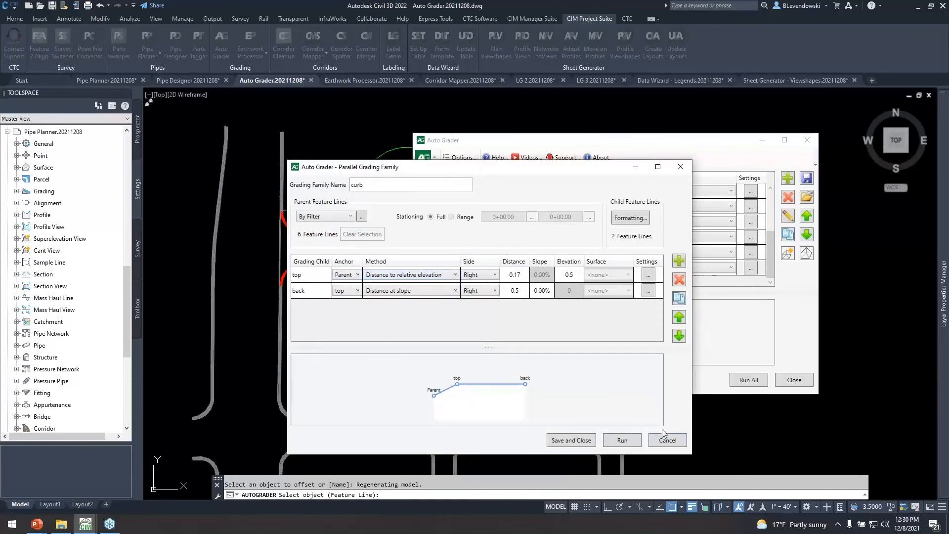
{"action": "left_click", "coordinate": [661, 437]}
Switch to File Explorer and open curb type 2.json from the CTC Auto Grader folder in Notepad++.
{"action": "left_click", "coordinate": [60, 524]}
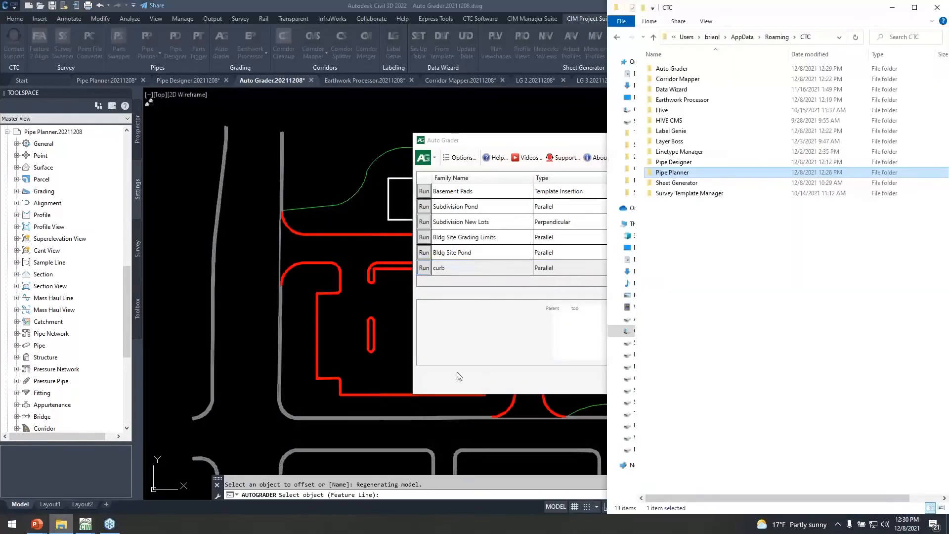
{"action": "left_click", "coordinate": [715, 289]}
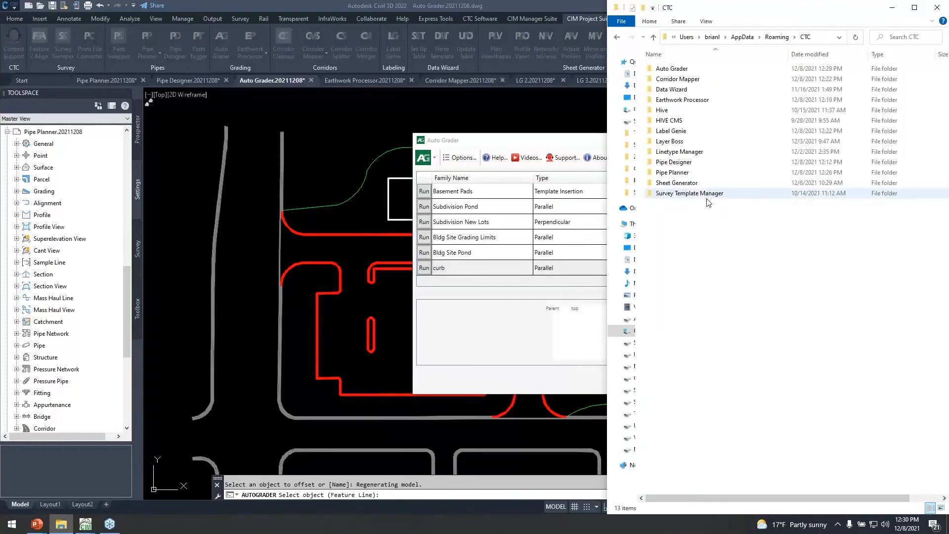
{"action": "double_click", "coordinate": [682, 70]}
{"action": "left_click", "coordinate": [685, 69]}
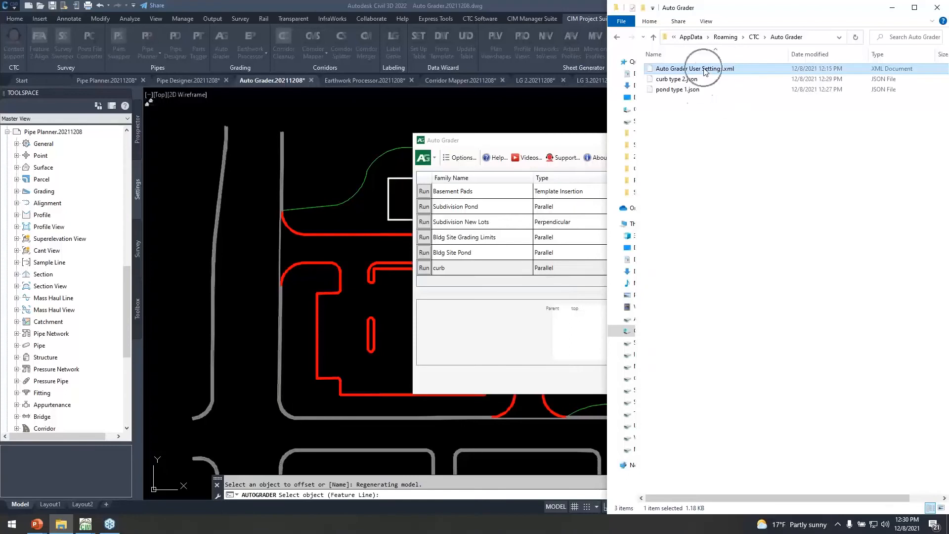
{"action": "left_click", "coordinate": [679, 91]}
{"action": "left_click", "coordinate": [673, 80]}
{"action": "right_click", "coordinate": [673, 80]}
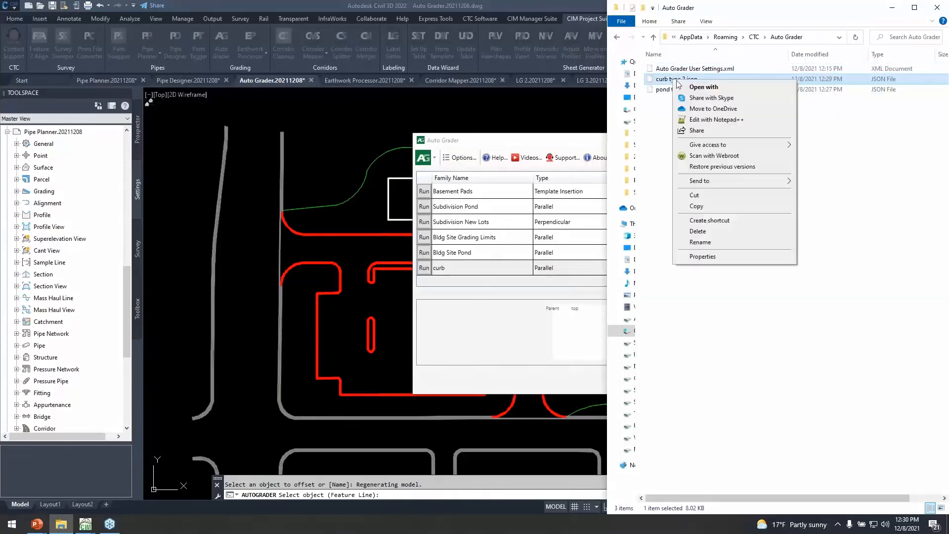
{"action": "left_click", "coordinate": [715, 120]}
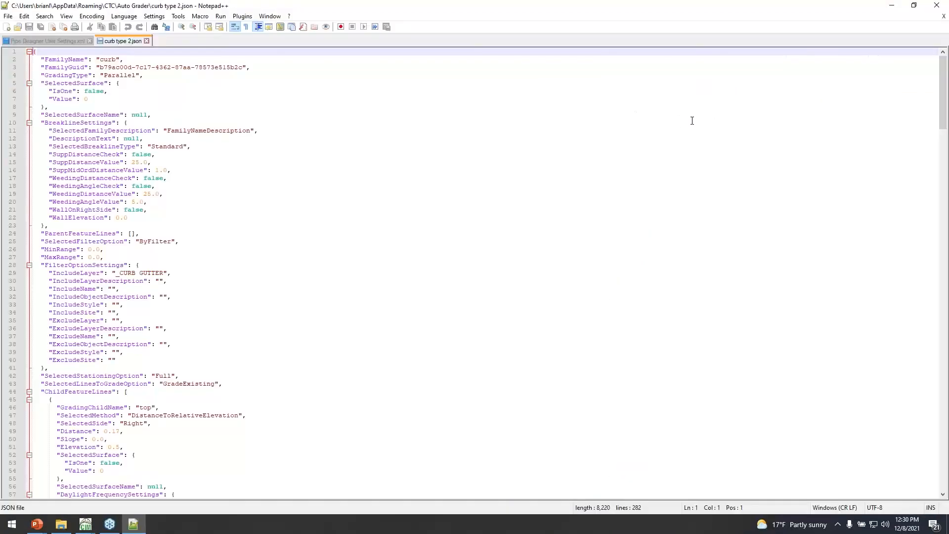
Examine the IncludeLayer filter setting in curb type 2.json, close the file and return to Civil 3D.
{"action": "left_click", "coordinate": [192, 276]}
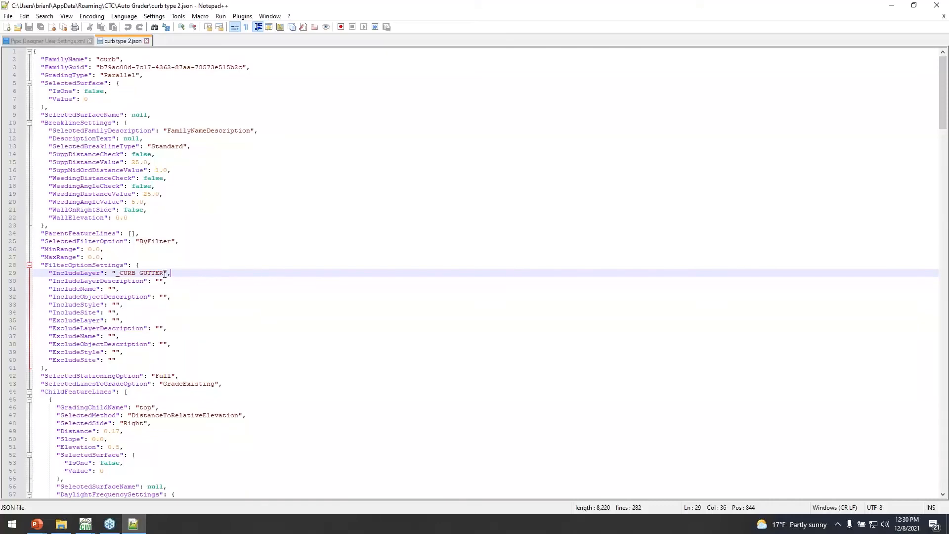
{"action": "left_click_drag", "start_coordinate": [165, 274], "coordinate": [116, 275]}
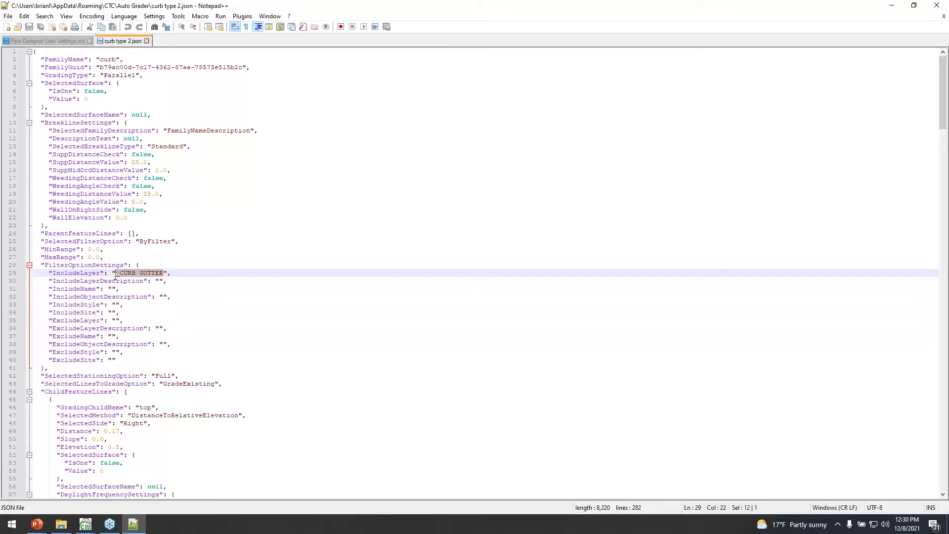
{"action": "scroll", "coordinate": [148, 247], "scroll_direction": "down", "scroll_amount": 3}
{"action": "scroll", "coordinate": [205, 198], "scroll_direction": "up", "scroll_amount": 3}
{"action": "left_click", "coordinate": [936, 6]}
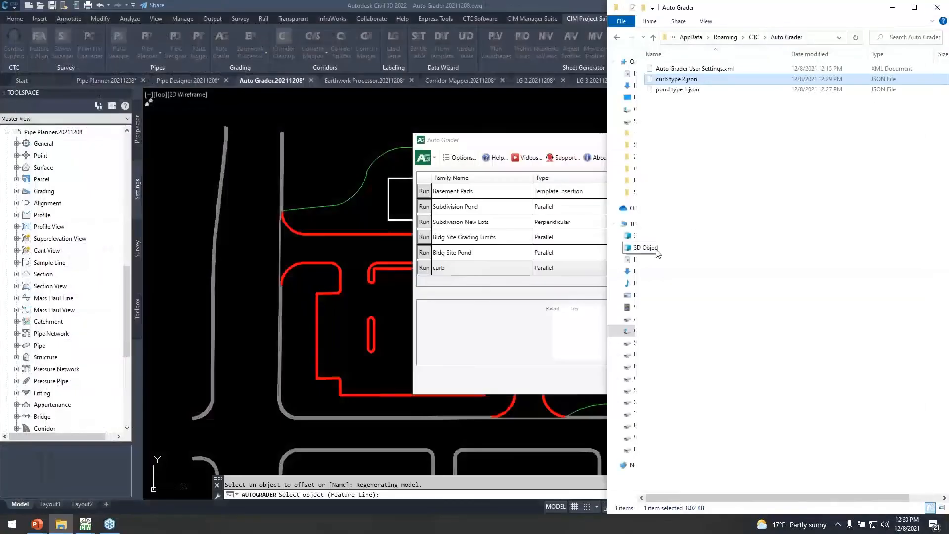
{"action": "left_click", "coordinate": [892, 7]}
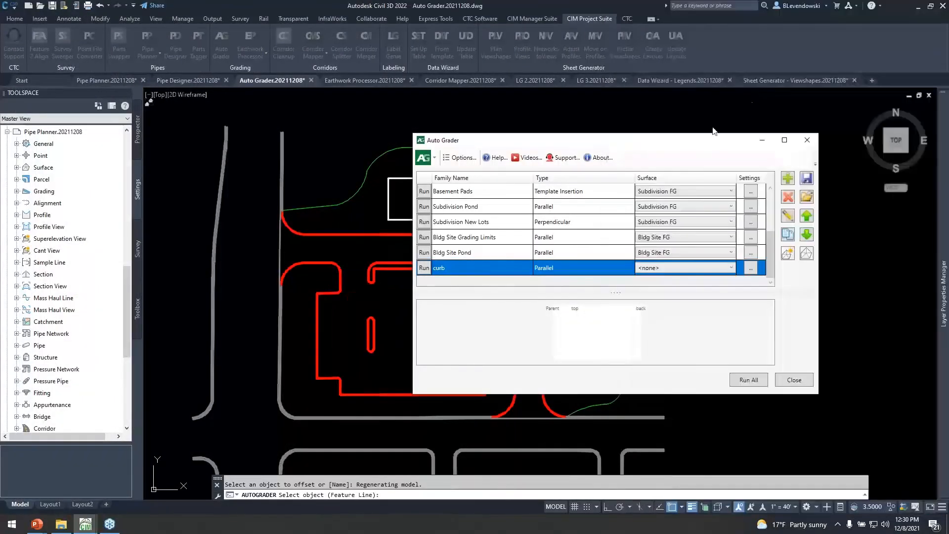
Compare the profile previews of the building site, subdivision and curb grading families.
{"action": "left_click_drag", "start_coordinate": [689, 142], "coordinate": [560, 135]}
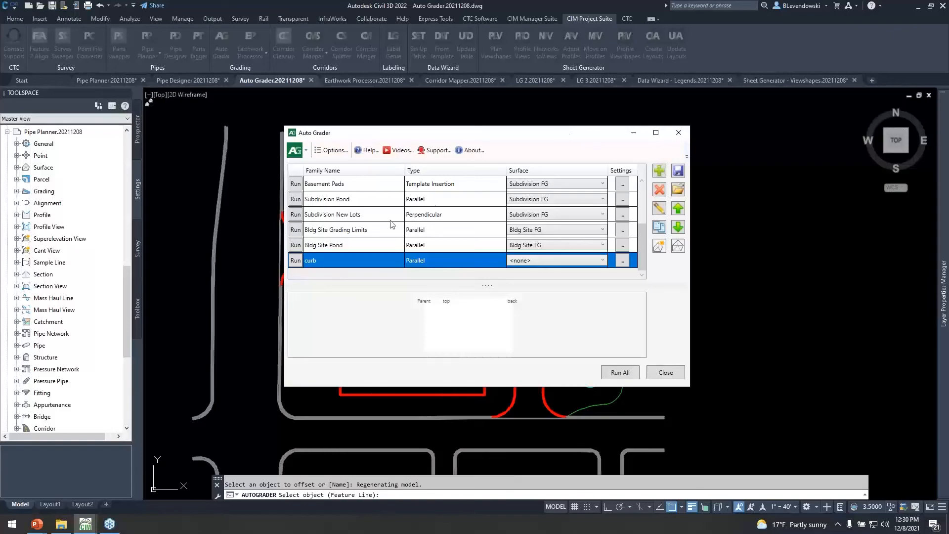
{"action": "left_click", "coordinate": [334, 245]}
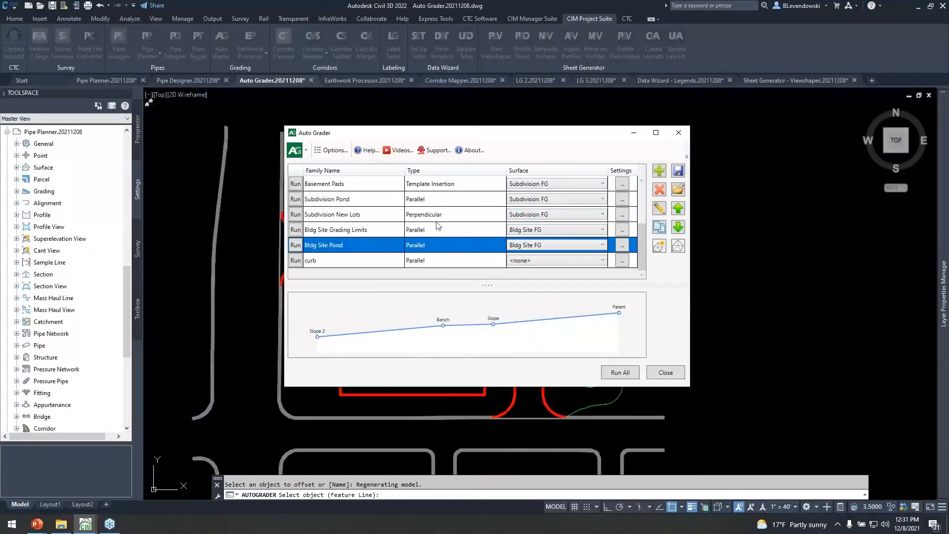
{"action": "left_click", "coordinate": [340, 231]}
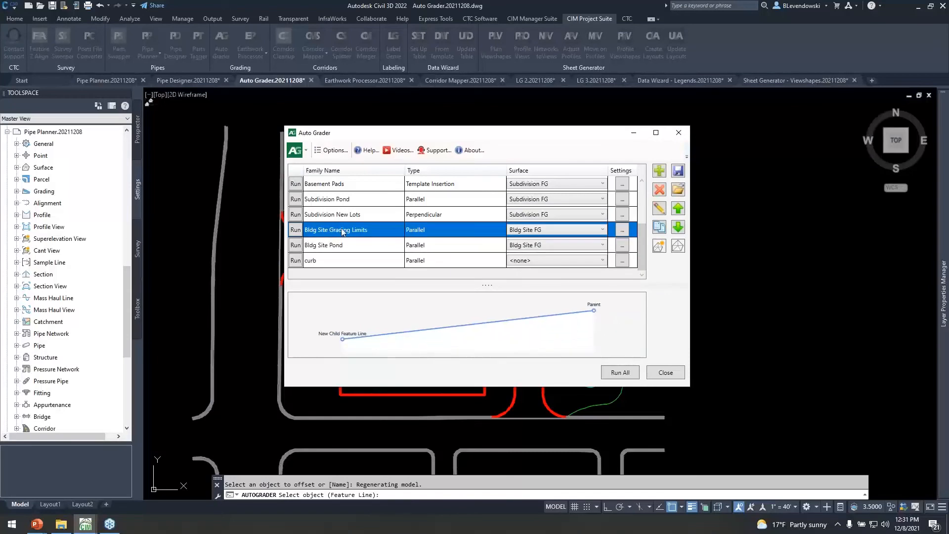
{"action": "left_click", "coordinate": [346, 218]}
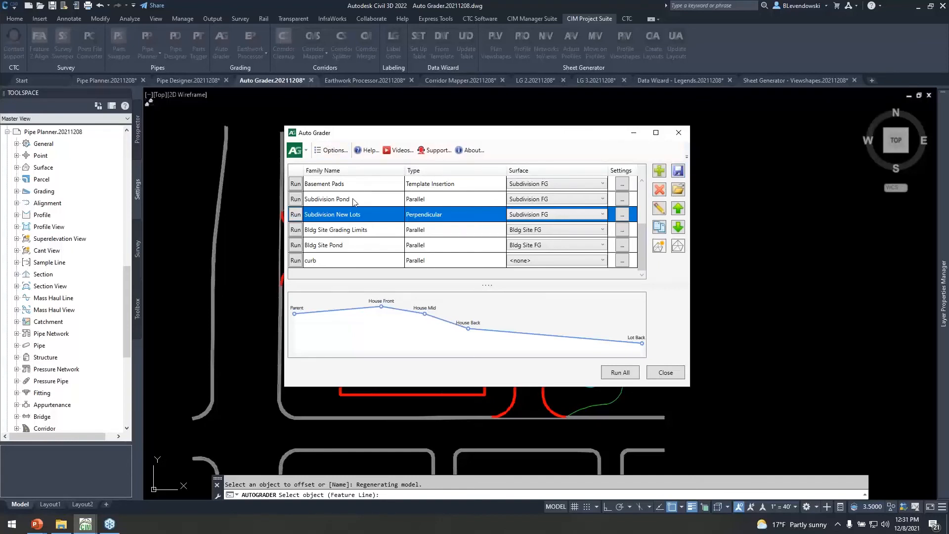
{"action": "left_click", "coordinate": [353, 201]}
{"action": "left_click", "coordinate": [341, 263]}
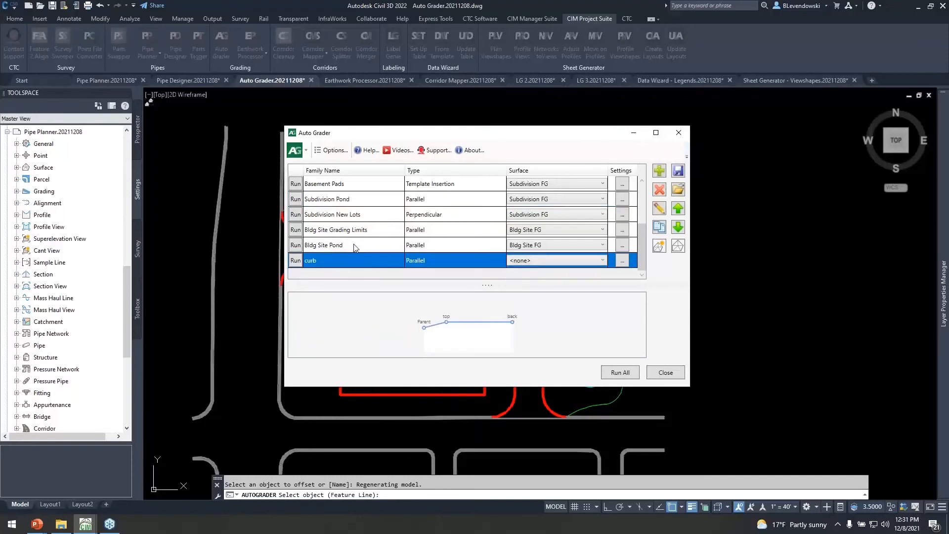
{"action": "left_click", "coordinate": [354, 246]}
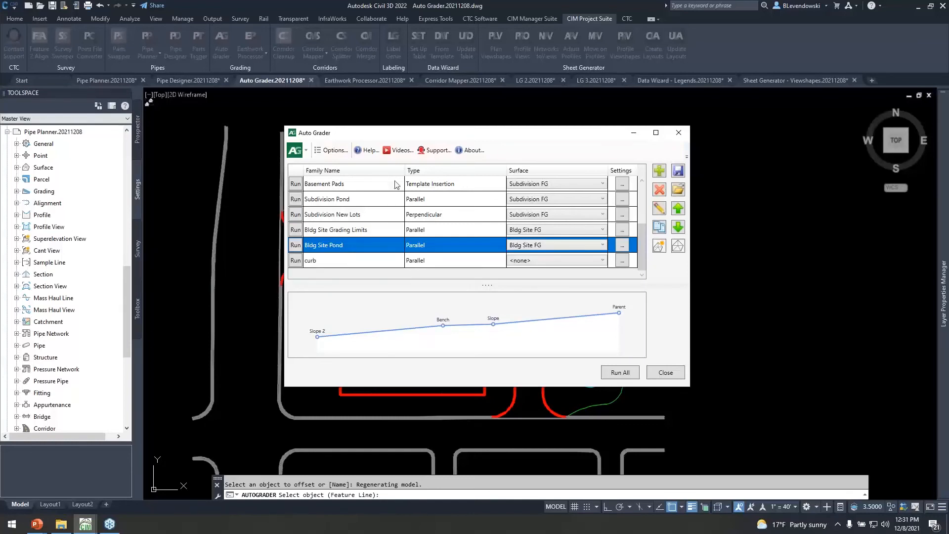
{"action": "left_click_drag", "start_coordinate": [474, 138], "coordinate": [682, 111]}
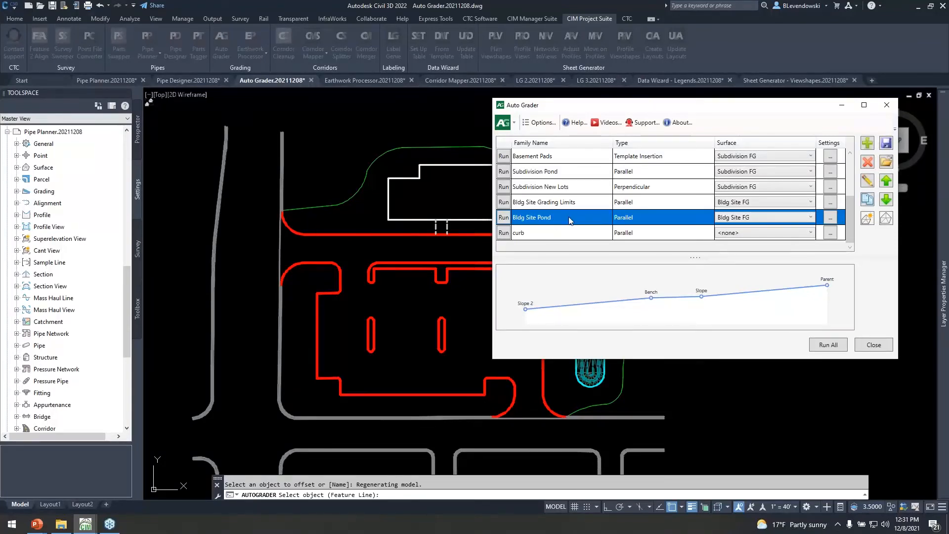
{"action": "left_click_drag", "start_coordinate": [661, 109], "coordinate": [528, 167]}
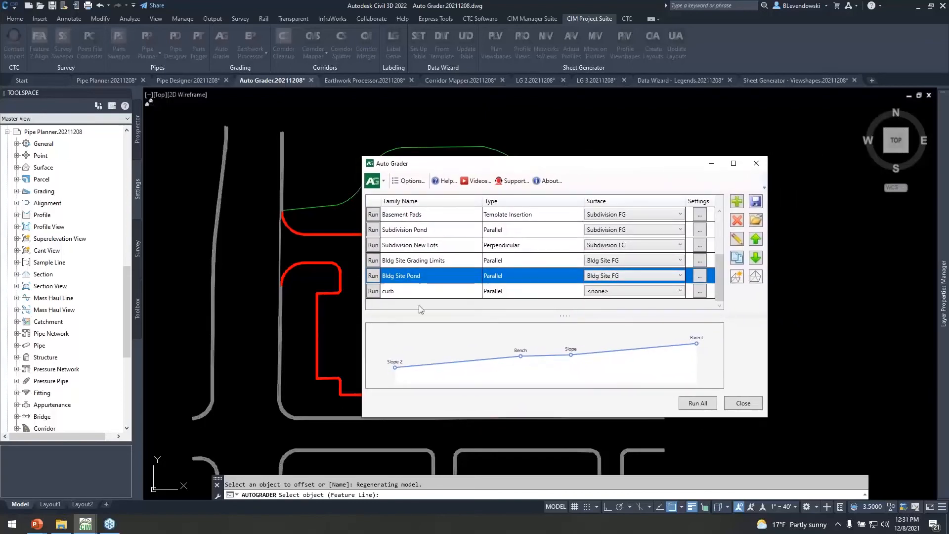
{"action": "left_click_drag", "start_coordinate": [597, 168], "coordinate": [537, 160]}
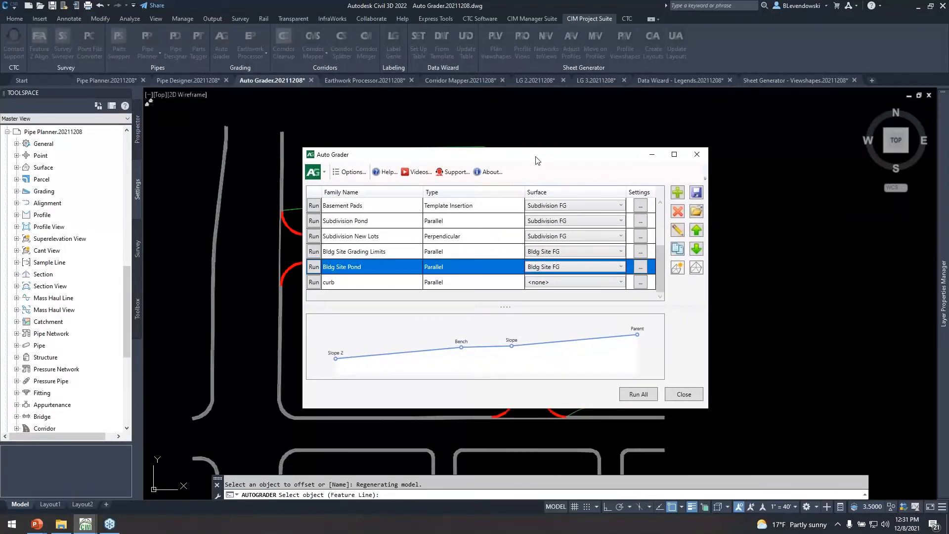
{"action": "left_click_drag", "start_coordinate": [537, 160], "coordinate": [496, 177]}
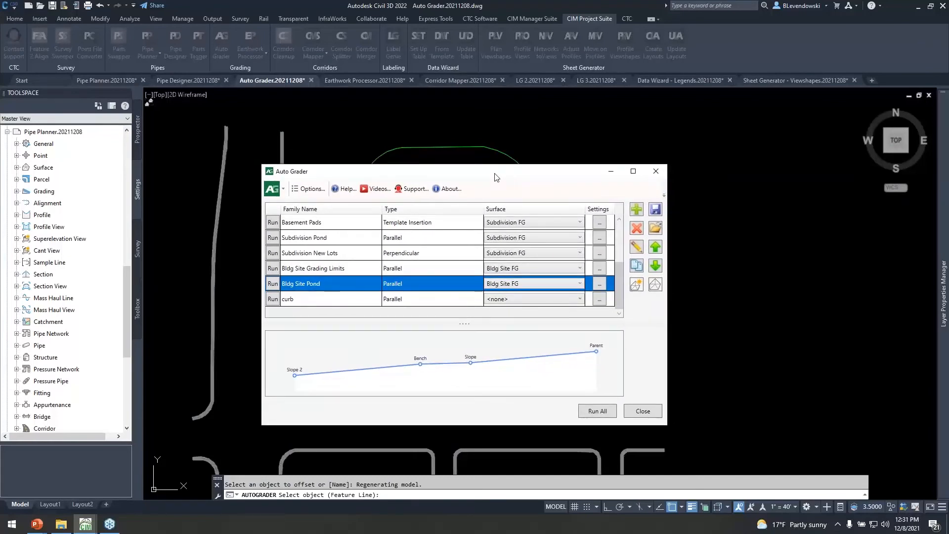
{"action": "left_click_drag", "start_coordinate": [496, 176], "coordinate": [523, 164]}
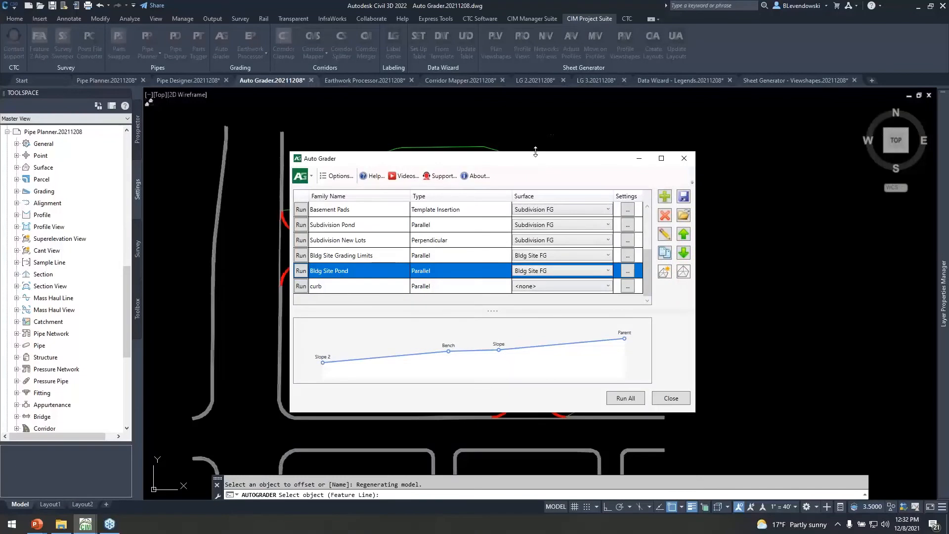
{"action": "left_click", "coordinate": [365, 288]}
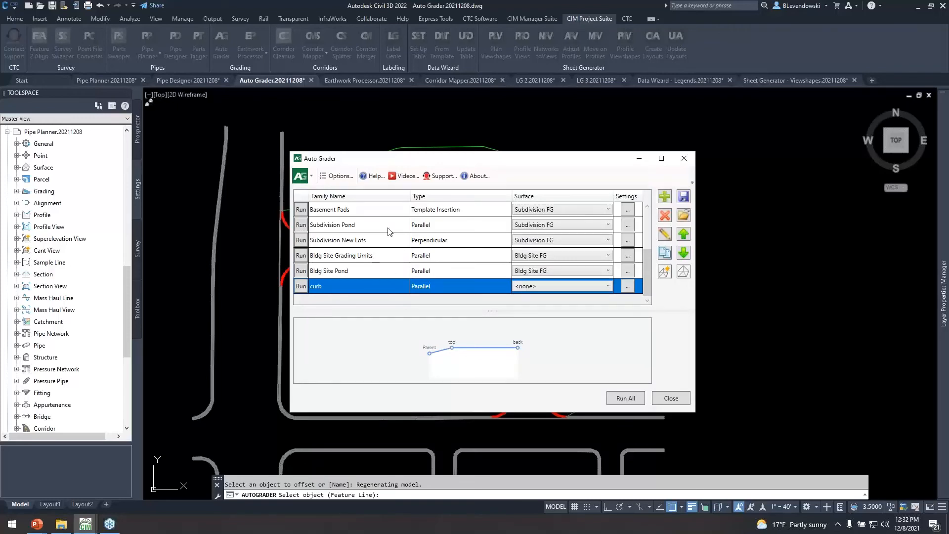
{"action": "left_click_drag", "start_coordinate": [528, 162], "coordinate": [596, 126]}
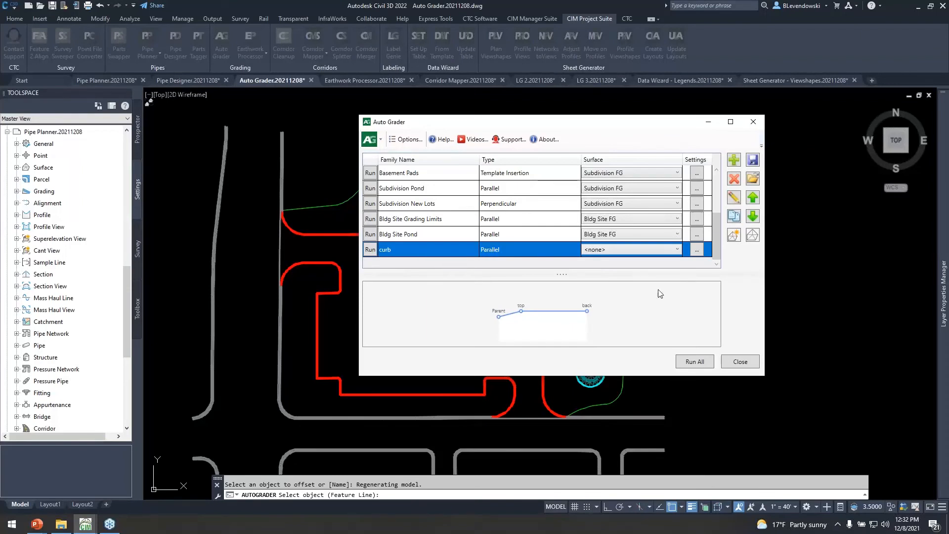
Close Auto Grader and open the Earthwork Processor tool in the Earthwork Processor.20211208 drawing.
{"action": "left_click", "coordinate": [739, 361]}
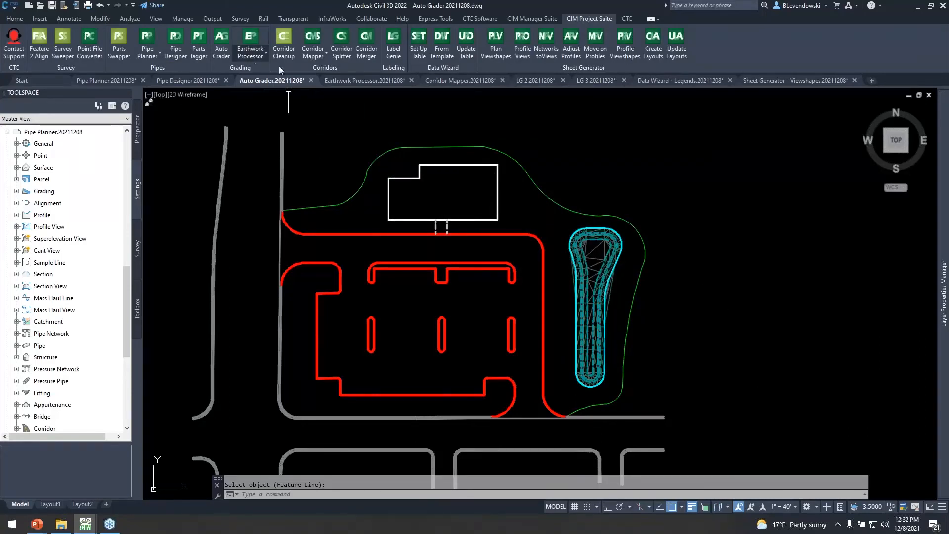
{"action": "left_click", "coordinate": [348, 81]}
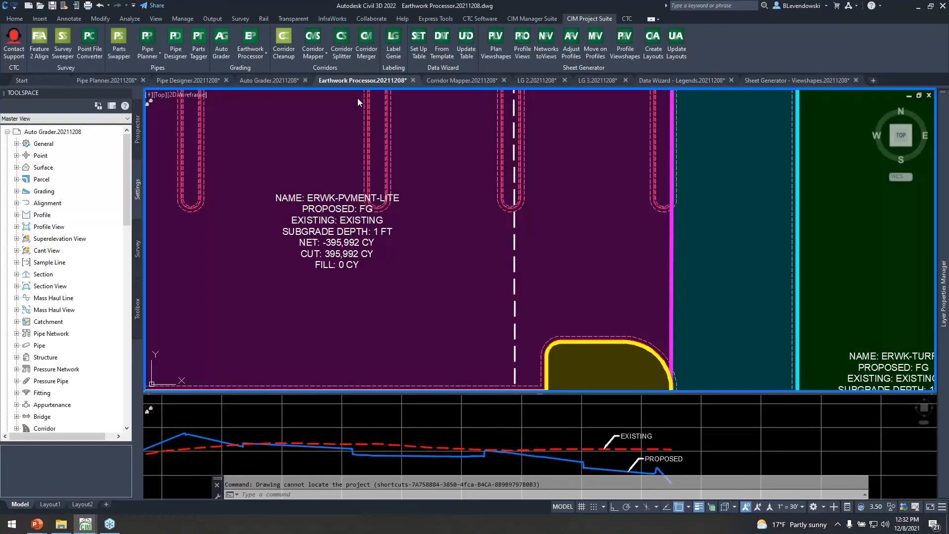
{"action": "left_click", "coordinate": [266, 53]}
{"action": "left_click", "coordinate": [262, 72]}
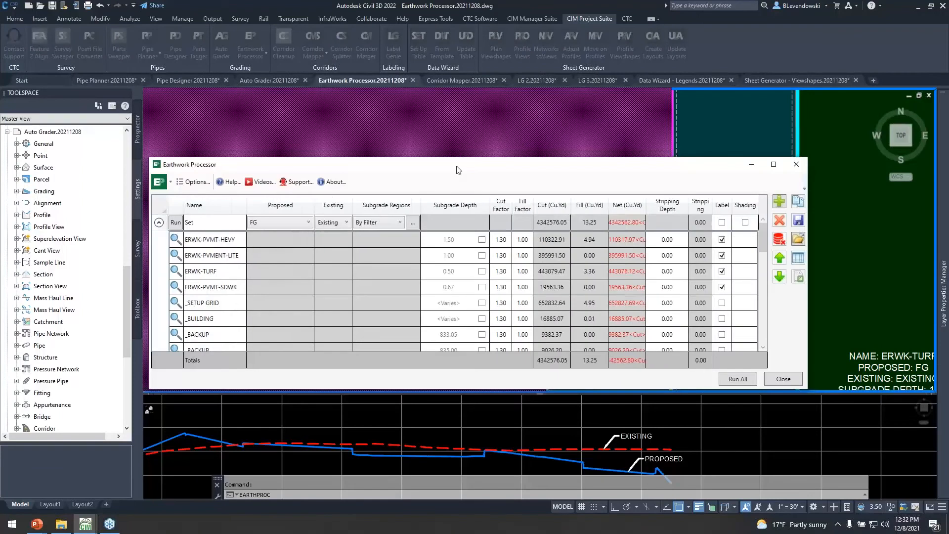
{"action": "left_click_drag", "start_coordinate": [458, 170], "coordinate": [463, 176]}
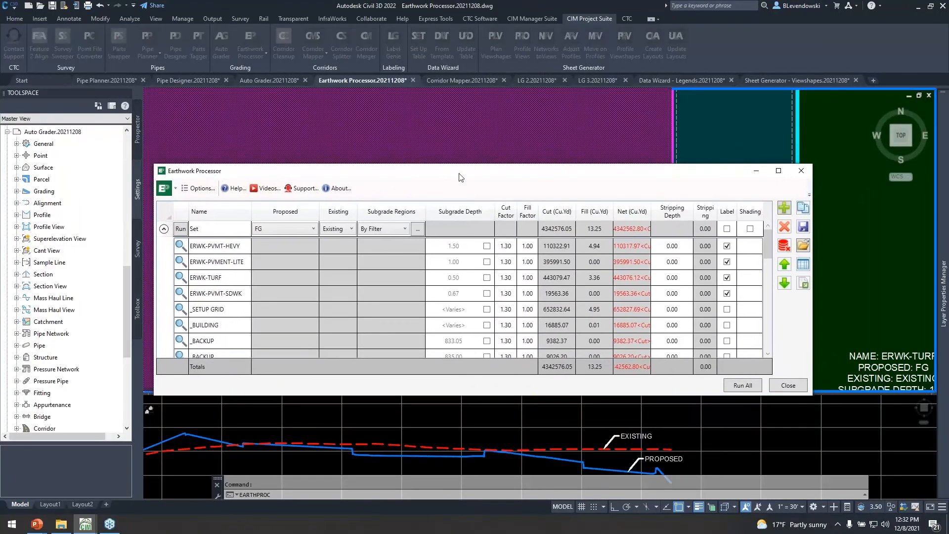
Save the earthwork set named Set as a JSON template called over in the Earthwork Processor folder.
{"action": "left_click", "coordinate": [222, 229]}
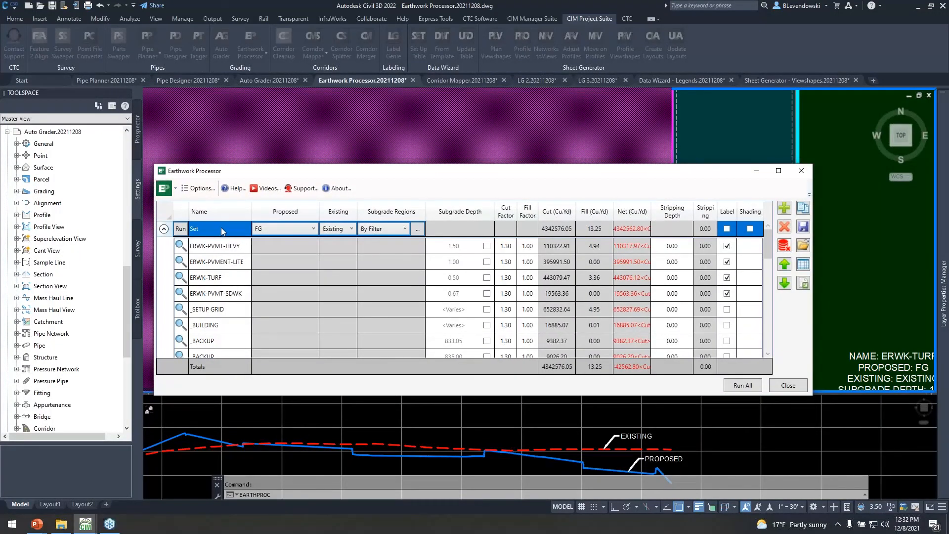
{"action": "left_click", "coordinate": [801, 227]}
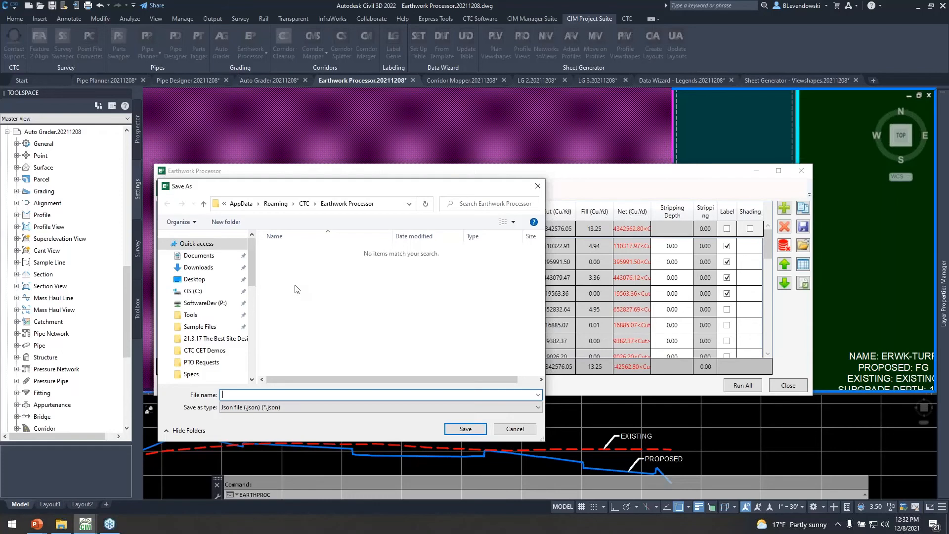
{"action": "type", "text": "overh"}
{"action": "key", "text": "BackSpace"}
{"action": "key", "text": "Return"}
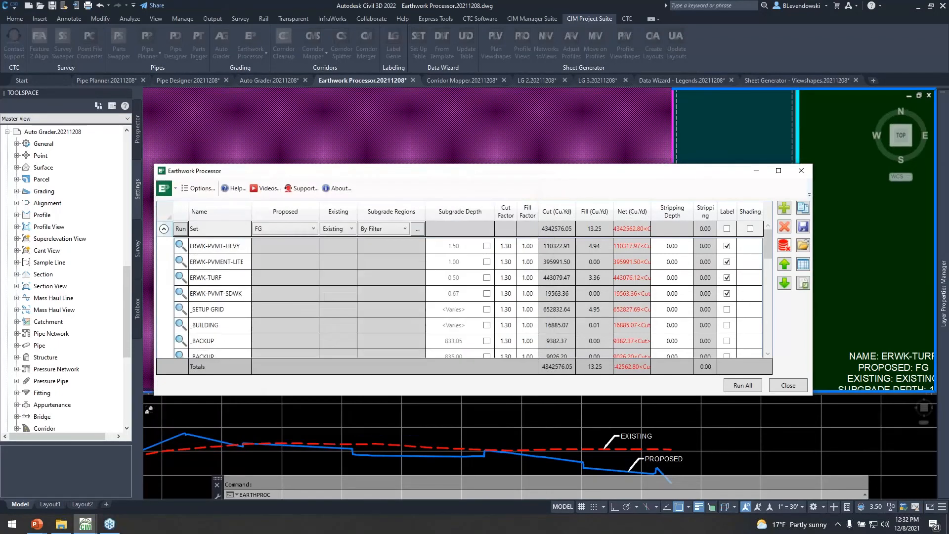
Check the saved JSON template in the Earthwork Processor folder and the default earthwork sets path in the options.
{"action": "left_click", "coordinate": [802, 245]}
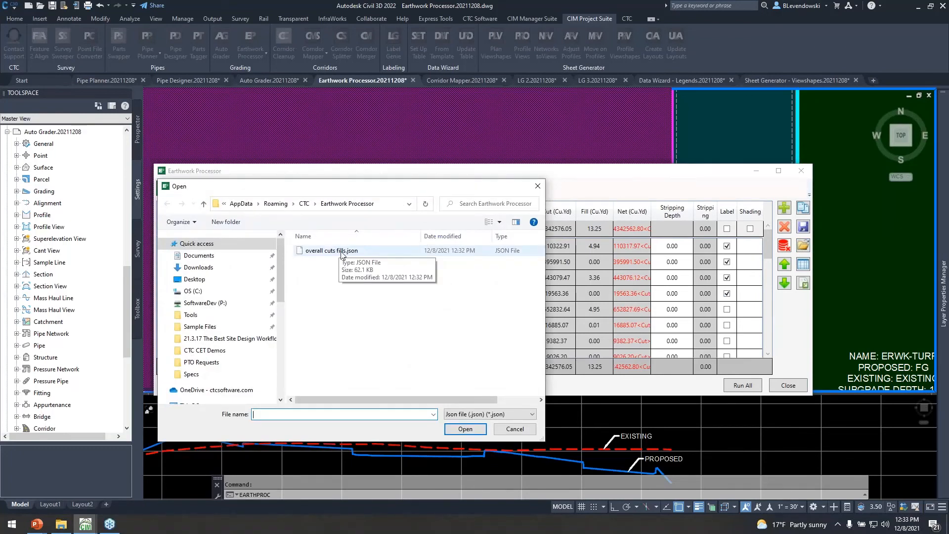
{"action": "left_click", "coordinate": [515, 429]}
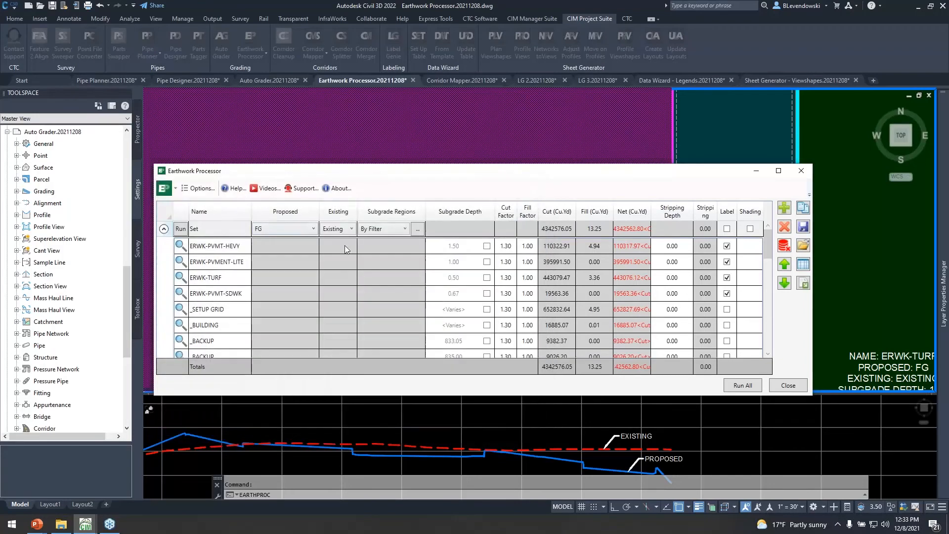
{"action": "left_click", "coordinate": [197, 188]}
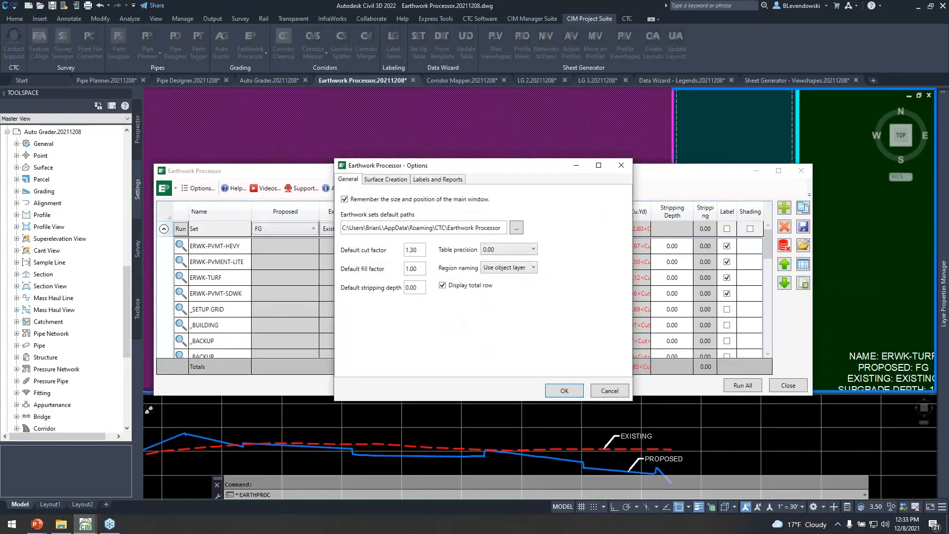
{"action": "left_click_drag", "start_coordinate": [504, 228], "coordinate": [325, 230]}
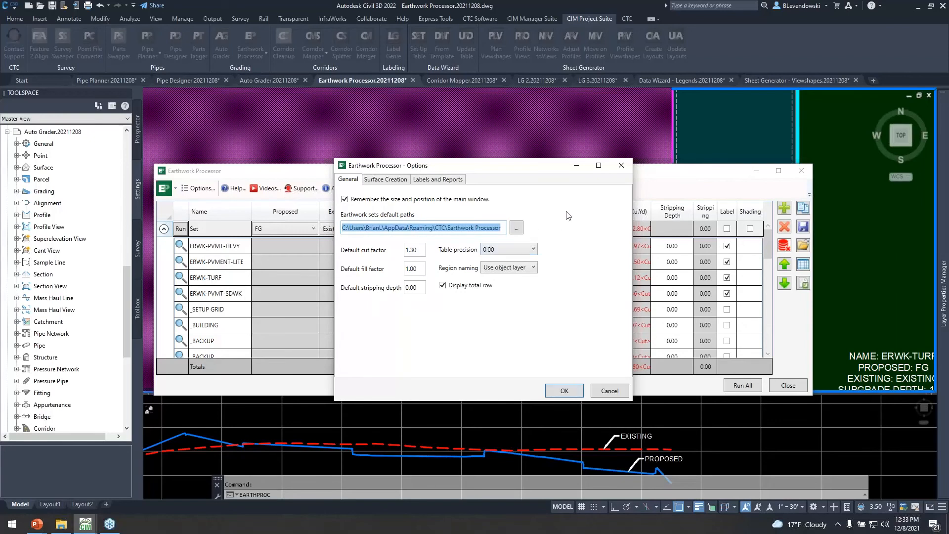
{"action": "left_click", "coordinate": [621, 165]}
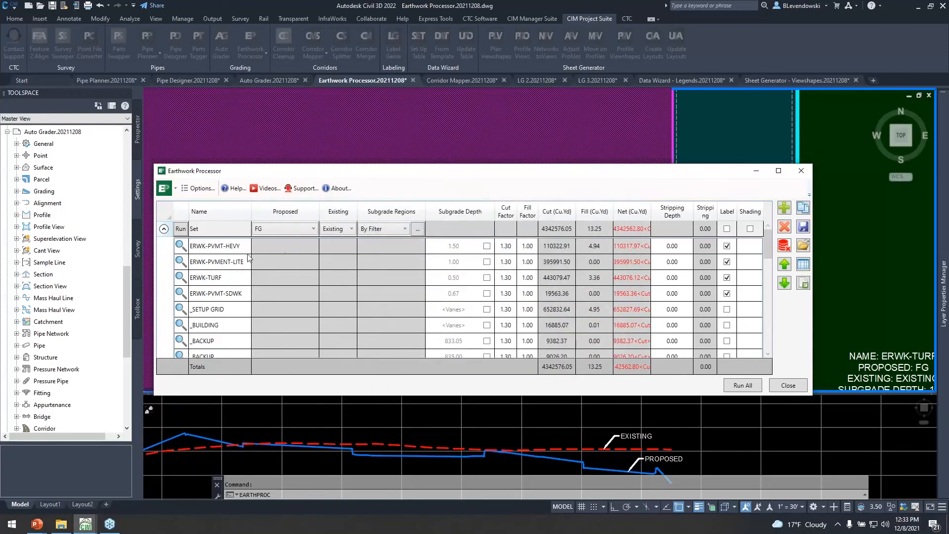
Review the include and exclude filter criteria for the subgrade regions of the earthwork set named Set.
{"action": "left_click", "coordinate": [228, 234]}
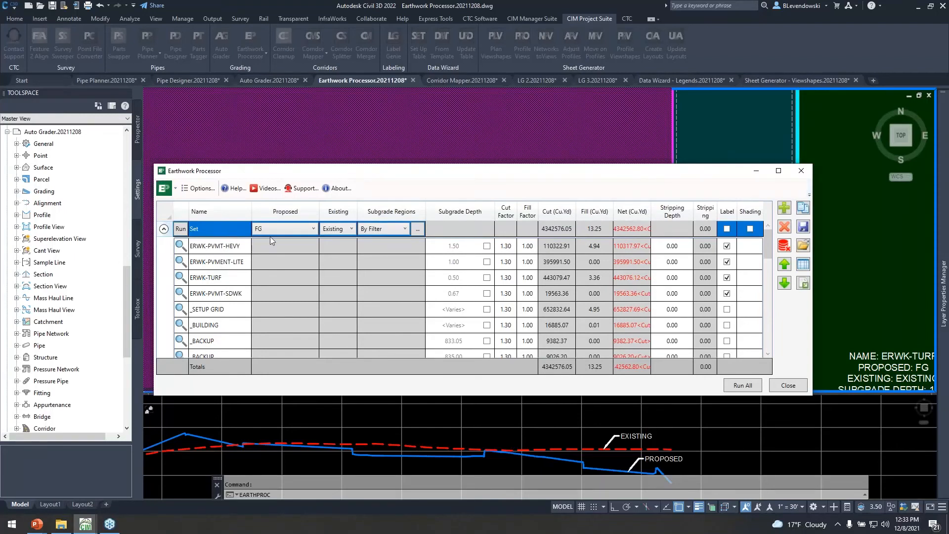
{"action": "left_click", "coordinate": [418, 228]}
{"action": "left_click", "coordinate": [411, 246]}
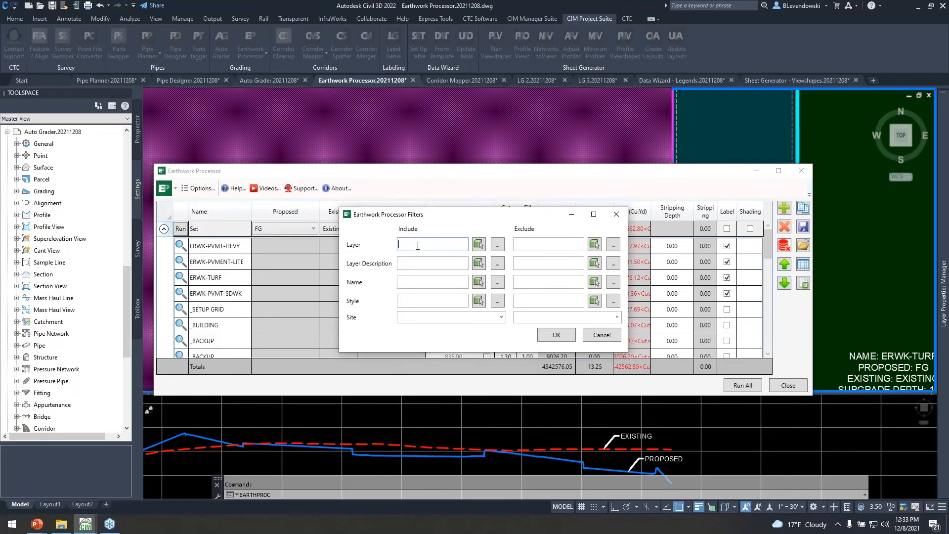
{"action": "left_click_drag", "start_coordinate": [438, 217], "coordinate": [486, 125]}
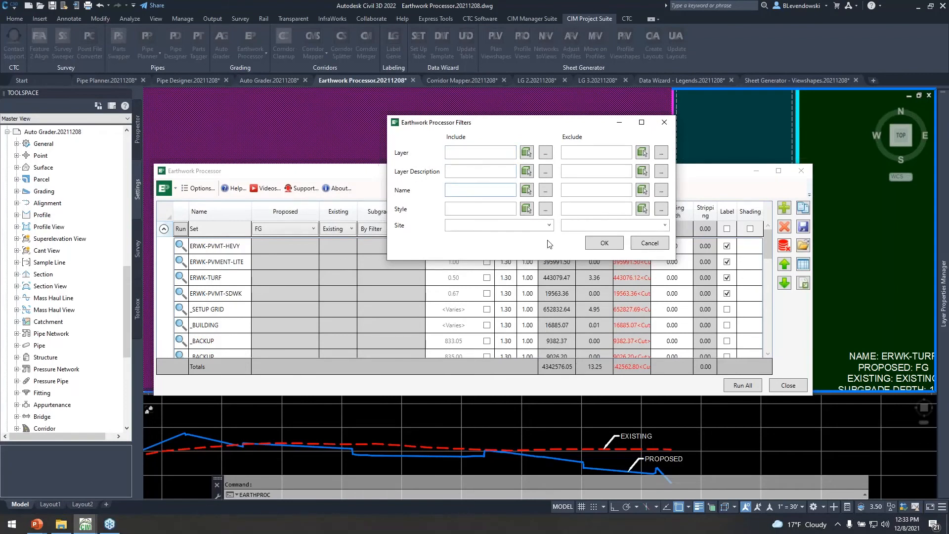
{"action": "left_click", "coordinate": [645, 244]}
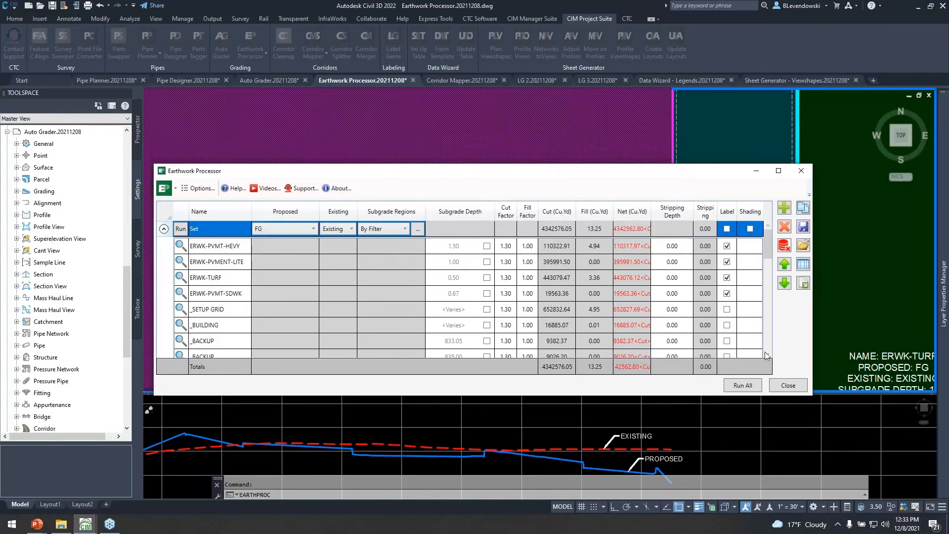
{"action": "left_click", "coordinate": [163, 228]}
{"action": "left_click", "coordinate": [164, 229]}
{"action": "left_click", "coordinate": [419, 229]}
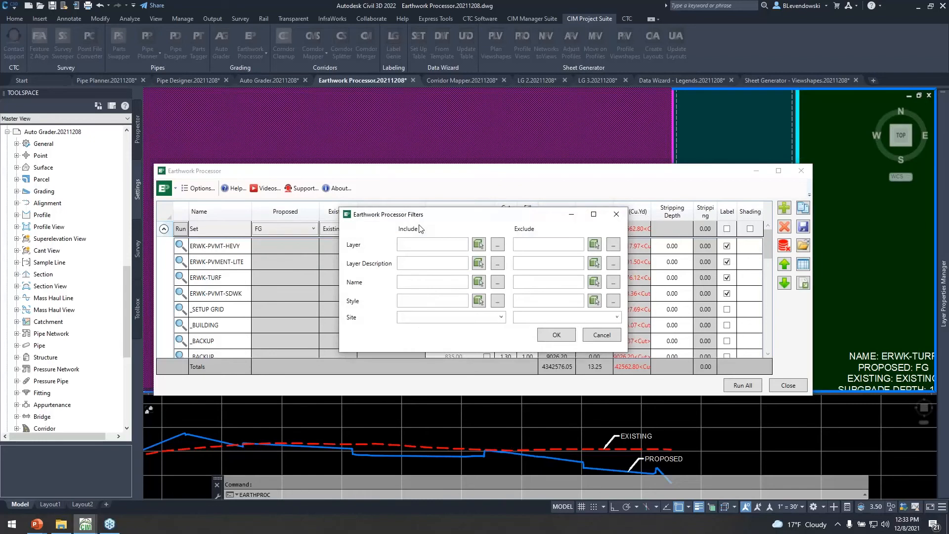
{"action": "left_click", "coordinate": [598, 336]}
Set the earthwork set's subgrade regions to By Selection and select the site's regions in the drawing with a crossing window.
{"action": "left_click", "coordinate": [388, 229]}
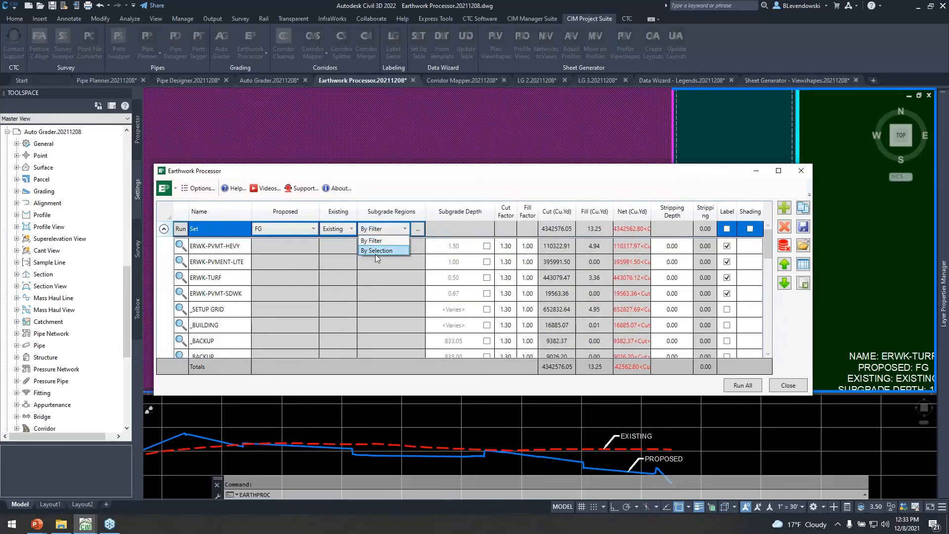
{"action": "left_click", "coordinate": [375, 250]}
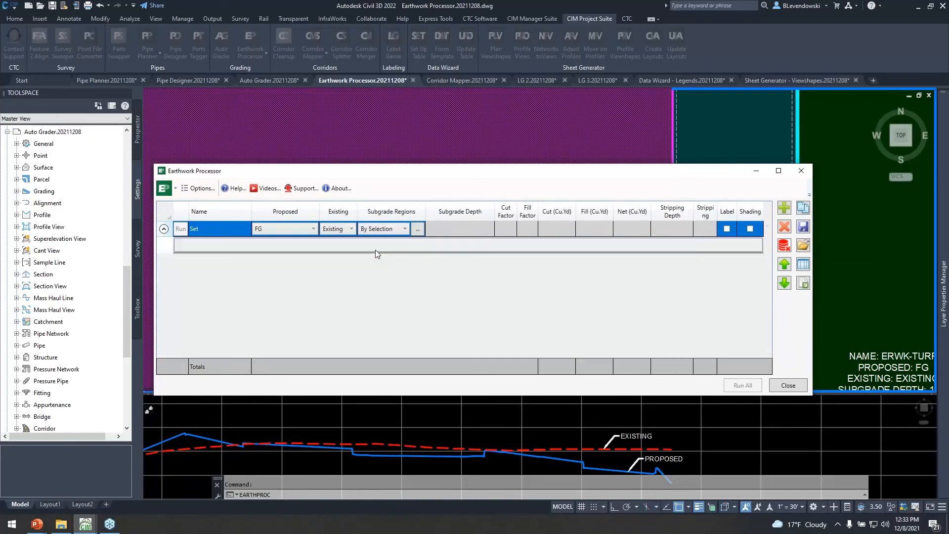
{"action": "left_click", "coordinate": [418, 229]}
{"action": "scroll", "coordinate": [437, 265], "scroll_direction": "down", "scroll_amount": 5}
{"action": "left_click", "coordinate": [670, 265]}
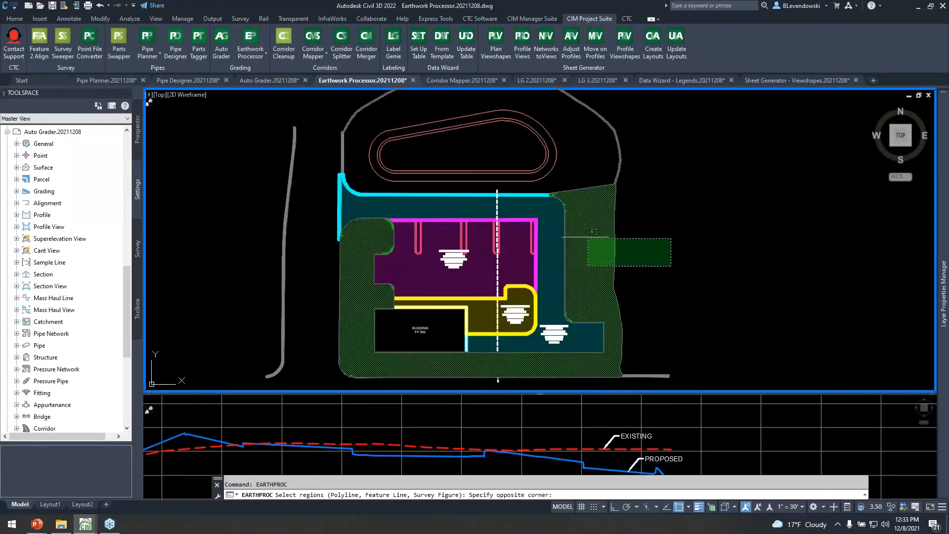
{"action": "left_click", "coordinate": [370, 203]}
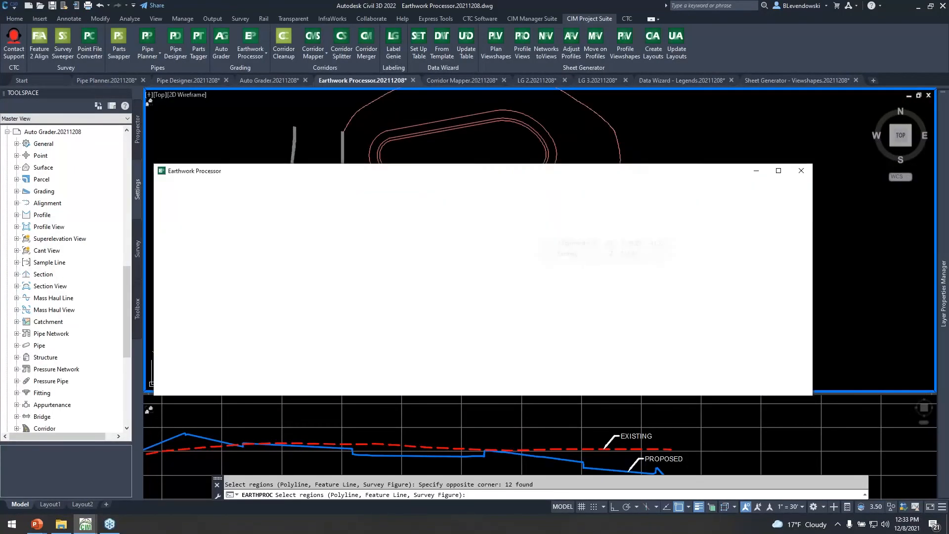
{"action": "left_click", "coordinate": [557, 306]}
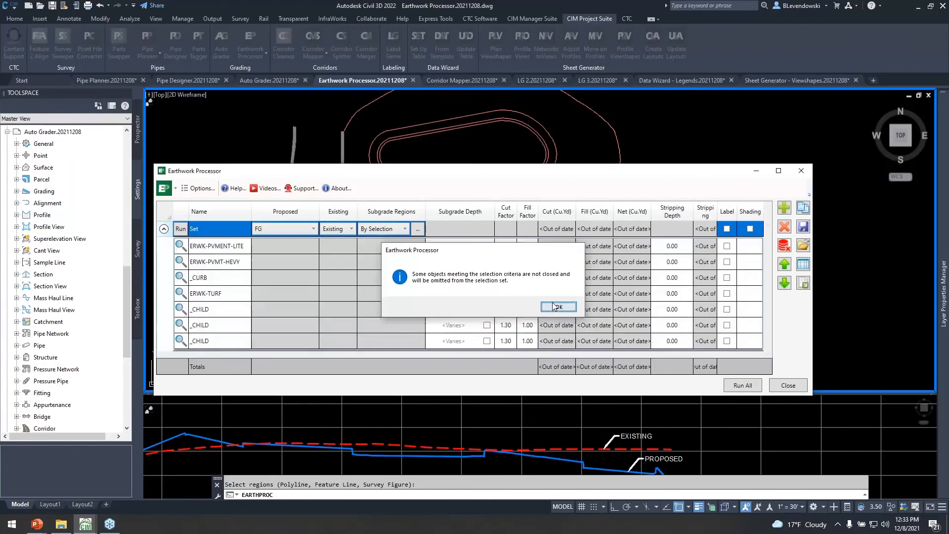
Check the set's listed subgrade regions, then close and reopen Earthwork Processor to review the whole list again.
{"action": "left_click", "coordinate": [231, 250]}
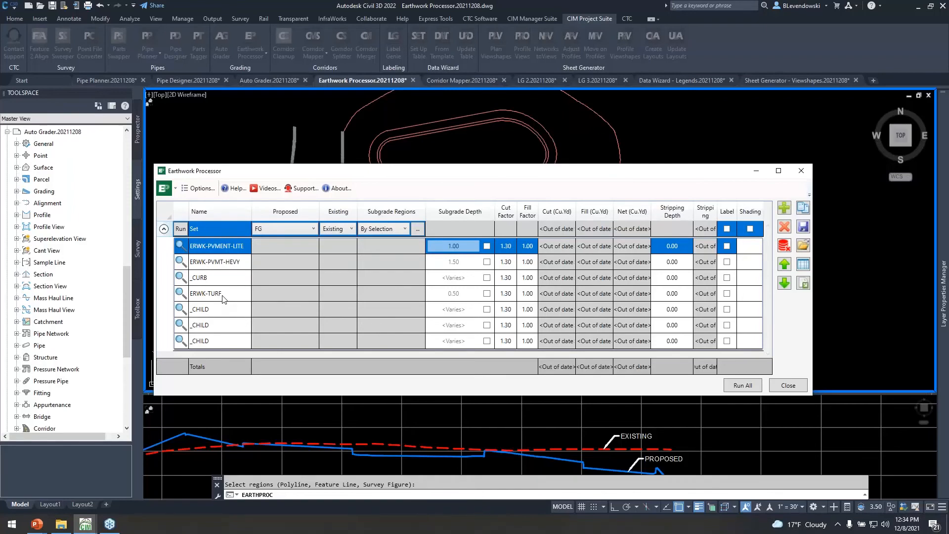
{"action": "left_click", "coordinate": [224, 263]}
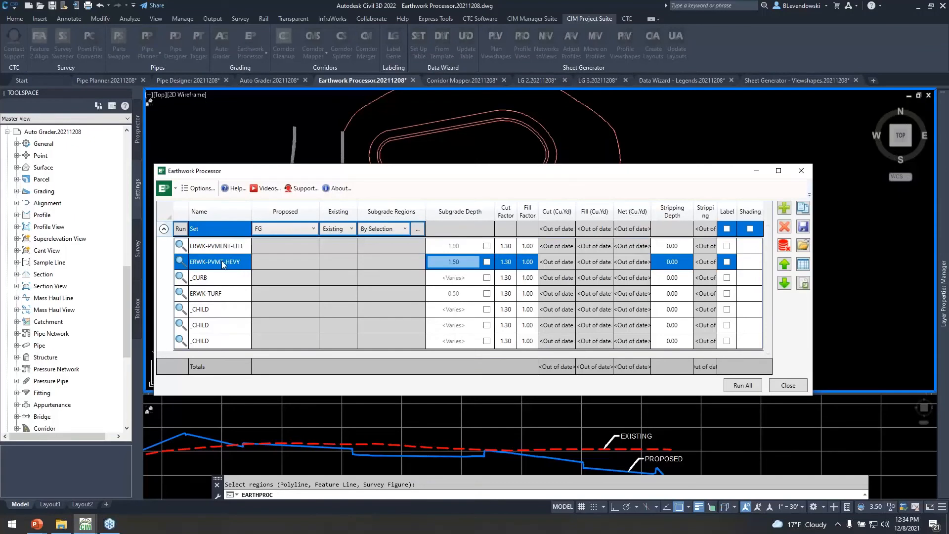
{"action": "left_click", "coordinate": [787, 385]}
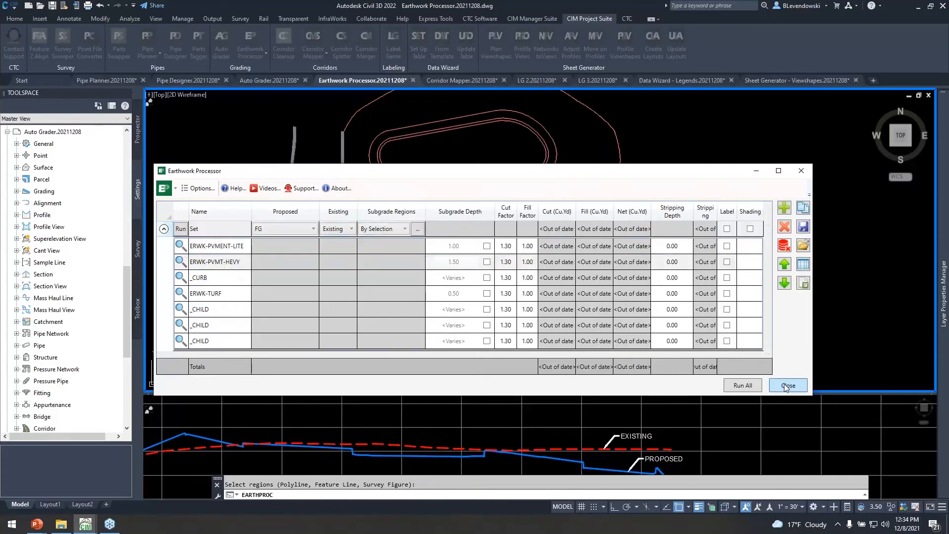
{"action": "key", "text": "Return"}
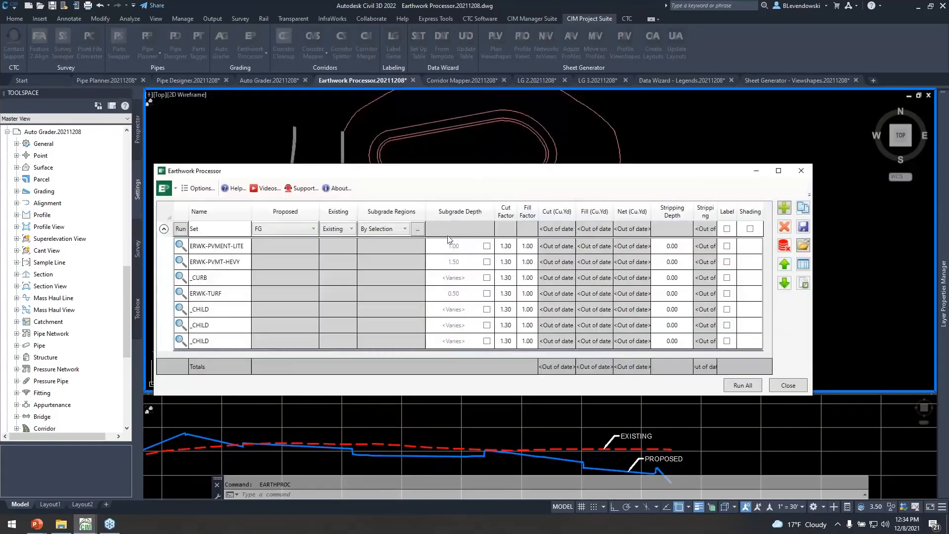
{"action": "left_click", "coordinate": [217, 248]}
{"action": "left_click", "coordinate": [208, 340], "text": "shift"}
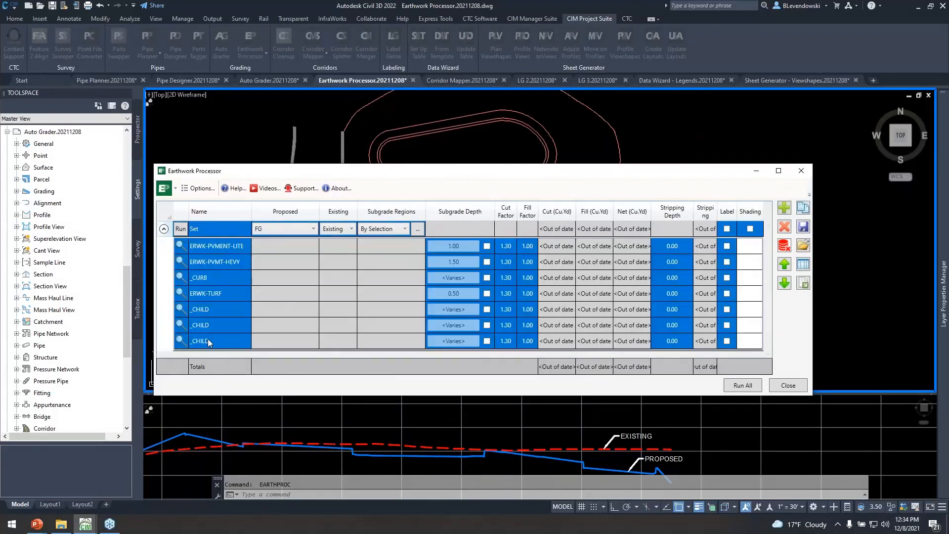
{"action": "left_click", "coordinate": [221, 247]}
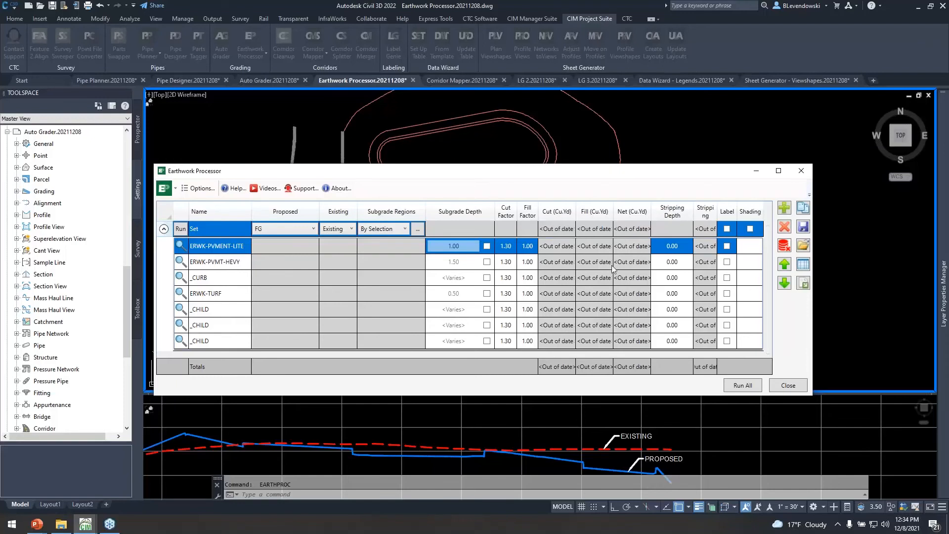
Switch the set's subgrade regions to By Filter, try the include layer filter earthwork, cancel it and close Earthwork Processor.
{"action": "left_click", "coordinate": [396, 230]}
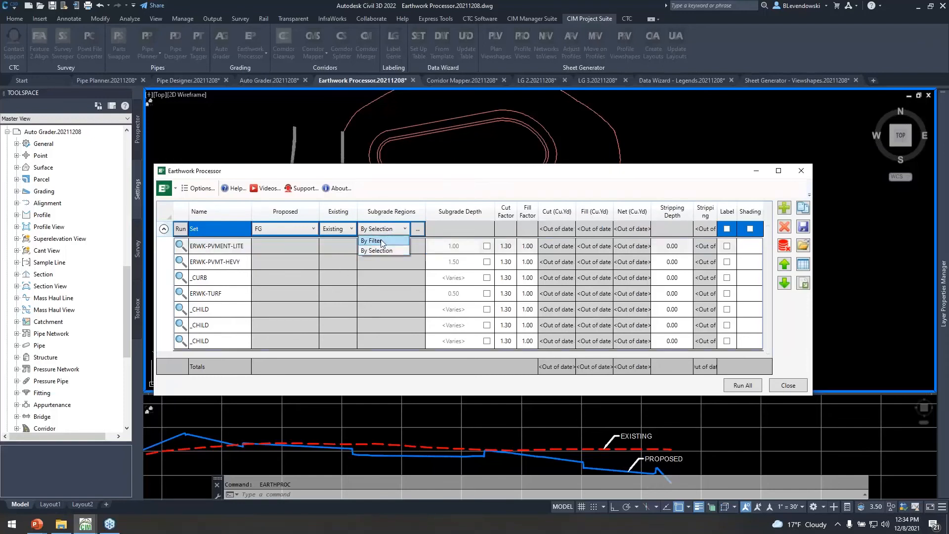
{"action": "left_click", "coordinate": [385, 241]}
{"action": "left_click", "coordinate": [417, 230]}
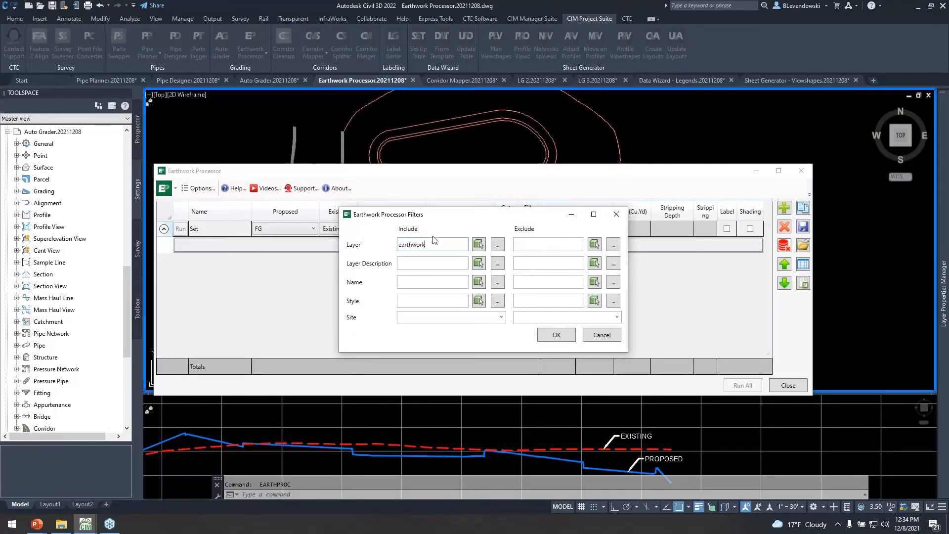
{"action": "type", "text": "earthwork"}
{"action": "left_click_drag", "start_coordinate": [440, 246], "coordinate": [376, 252]}
{"action": "left_click", "coordinate": [435, 246]}
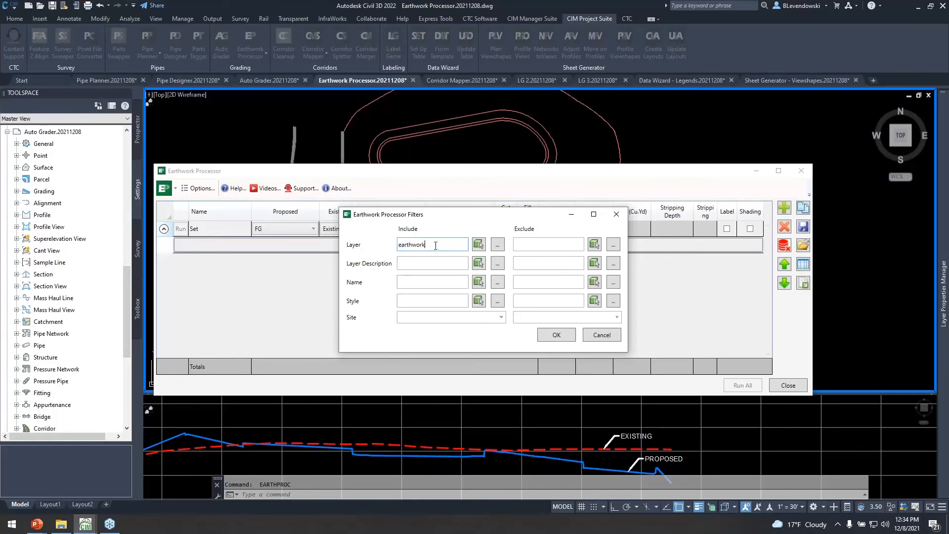
{"action": "left_click", "coordinate": [602, 335]}
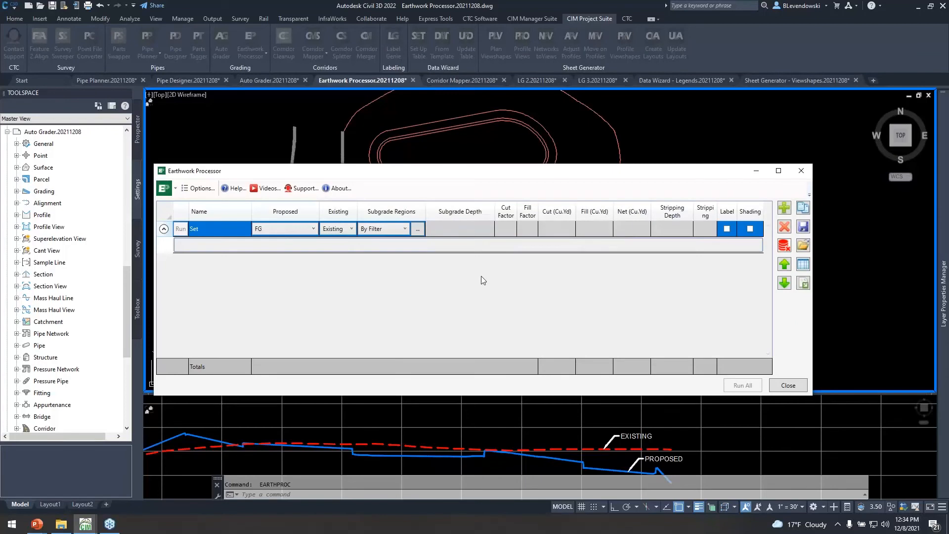
{"action": "left_click_drag", "start_coordinate": [444, 173], "coordinate": [467, 143]}
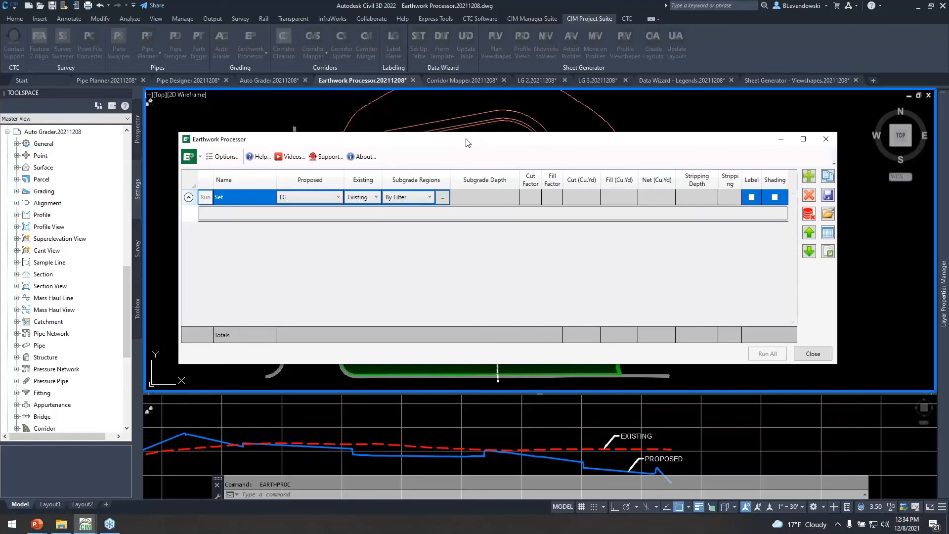
{"action": "left_click", "coordinate": [812, 354]}
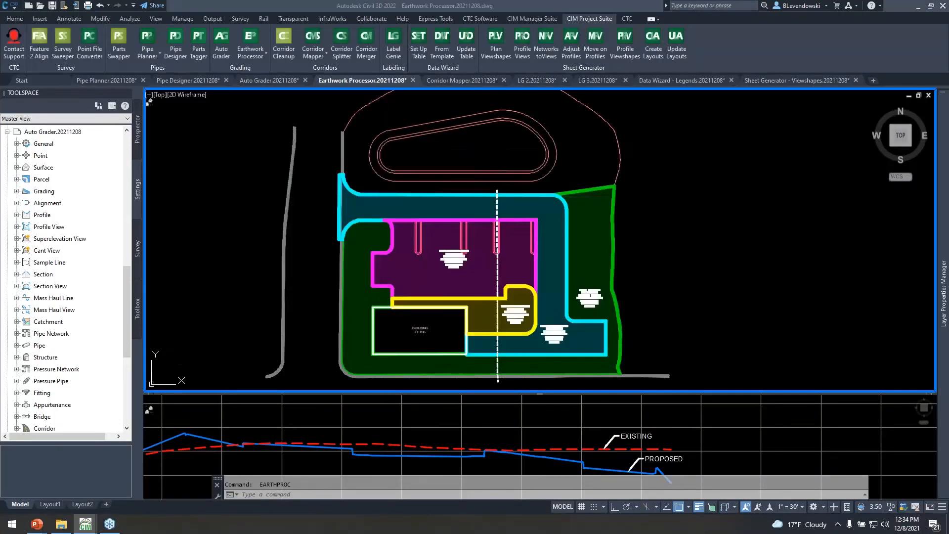
Switch to the LG 3.20211208 drawing and launch Label Genie over the subdivision lots.
{"action": "key", "text": "alt+Tab"}
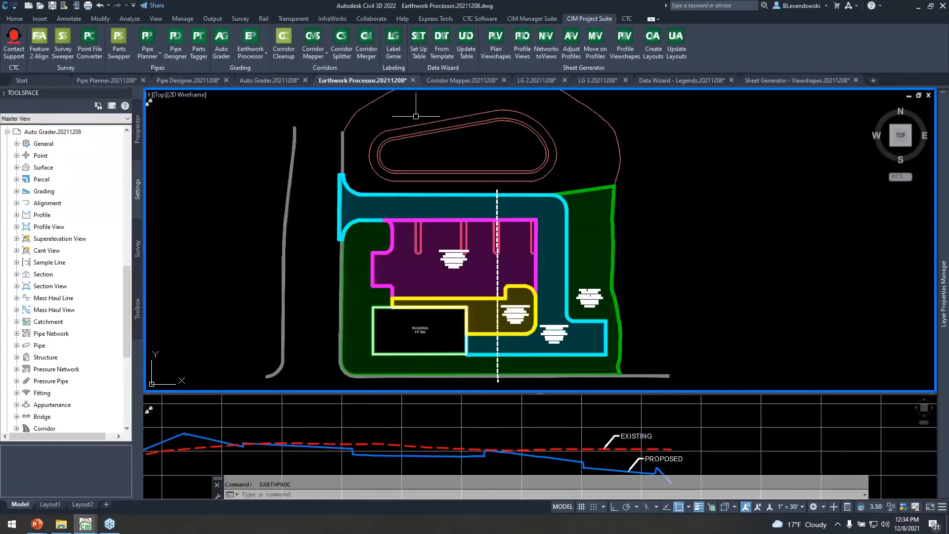
{"action": "middle_click_drag", "start_coordinate": [410, 117], "coordinate": [371, 138]}
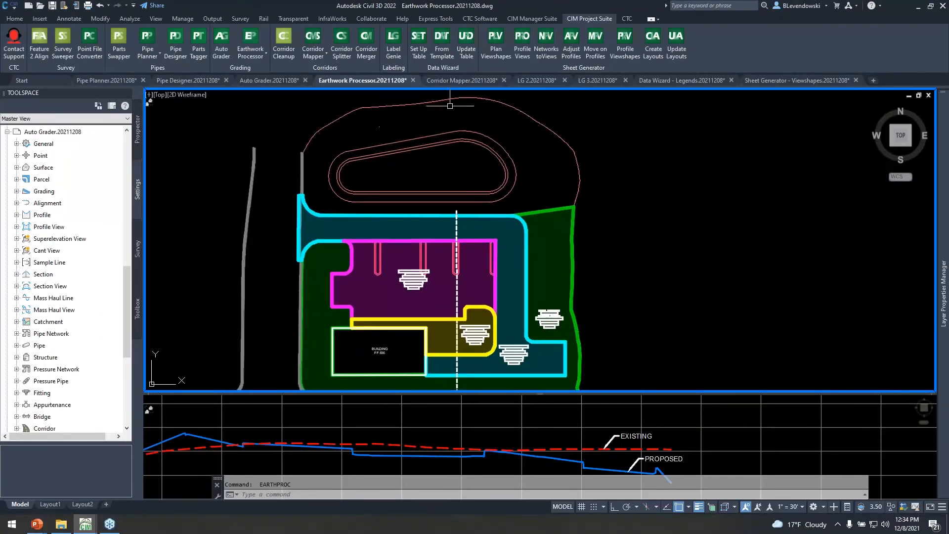
{"action": "left_click", "coordinate": [597, 80]}
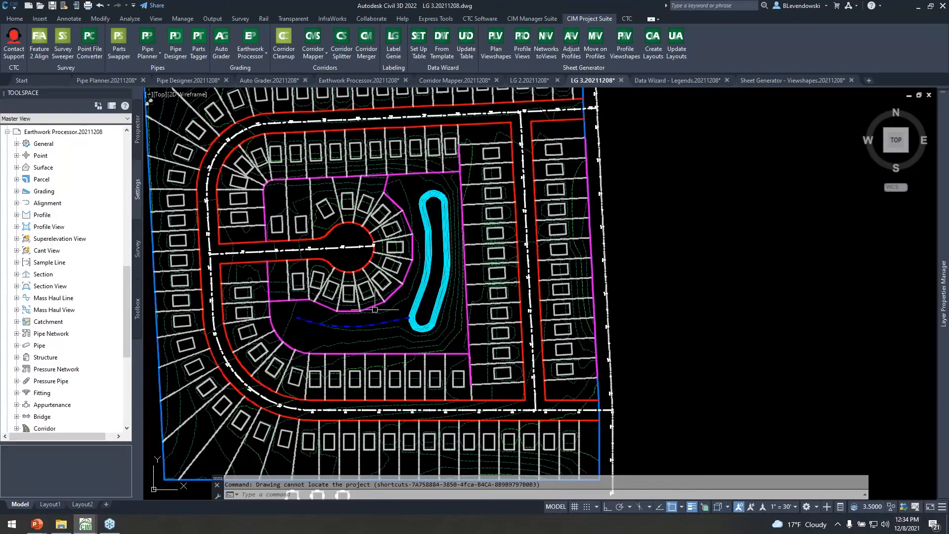
{"action": "middle_click_drag", "start_coordinate": [368, 326], "coordinate": [395, 283]}
{"action": "scroll", "coordinate": [341, 394], "scroll_direction": "up", "scroll_amount": 5}
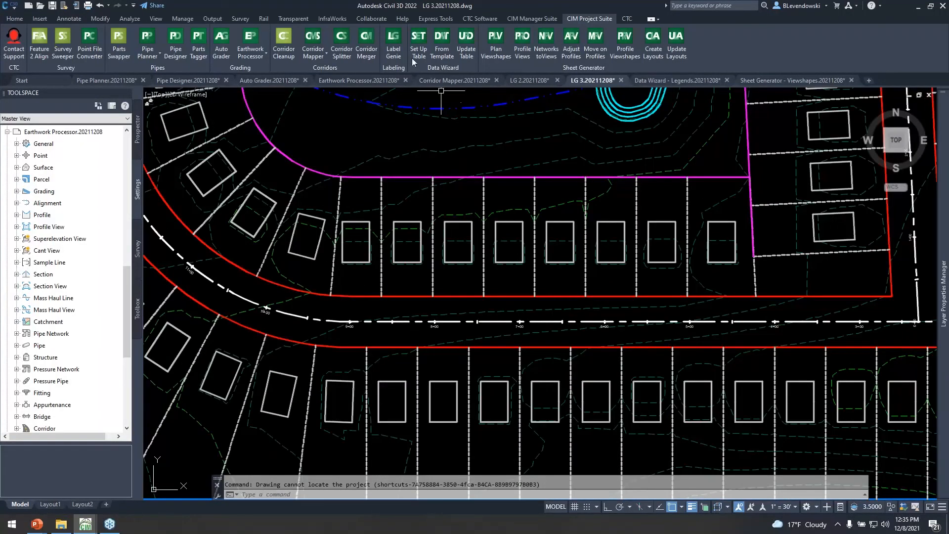
{"action": "type", "text": "LABELGENIE"}
{"action": "key", "text": "Return"}
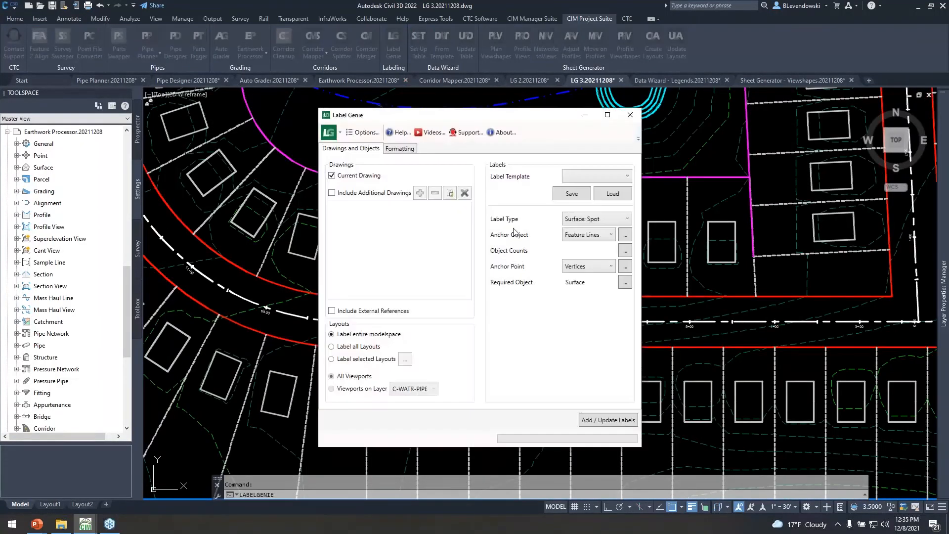
Browse the list of saved label templates and move Label Genie clear of the lots.
{"action": "left_click_drag", "start_coordinate": [530, 121], "coordinate": [700, 112]}
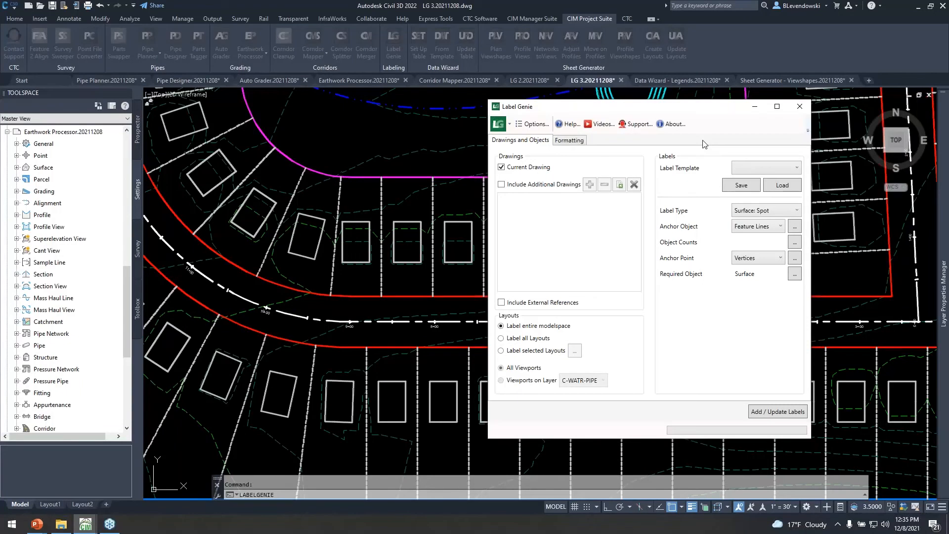
{"action": "left_click_drag", "start_coordinate": [702, 111], "coordinate": [756, 102]}
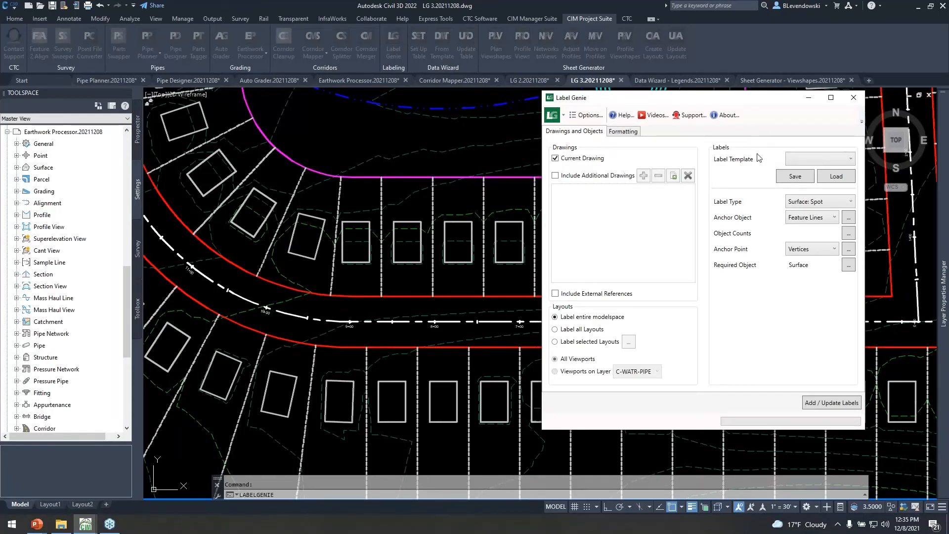
{"action": "left_click", "coordinate": [825, 159]}
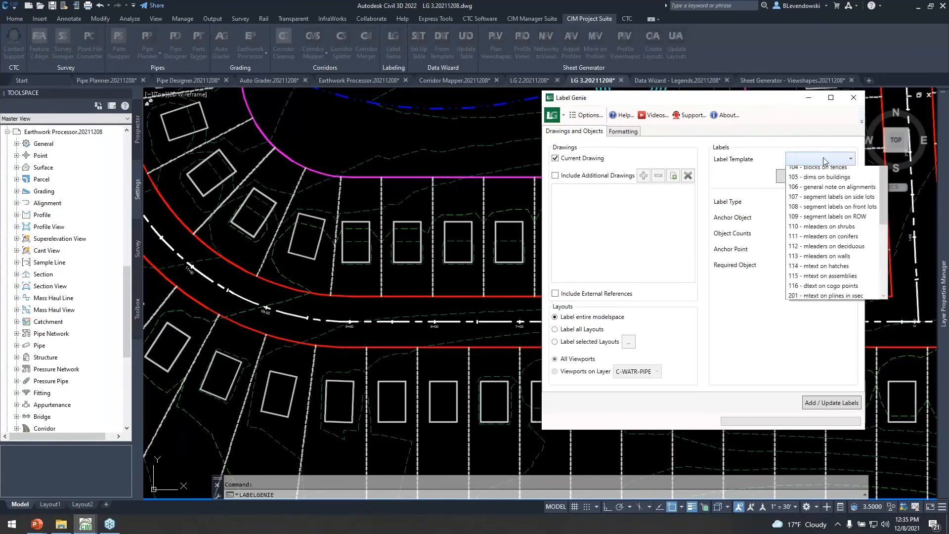
{"action": "scroll", "coordinate": [830, 206], "scroll_direction": "down", "scroll_amount": 3}
{"action": "scroll", "coordinate": [839, 212], "scroll_direction": "up", "scroll_amount": 3}
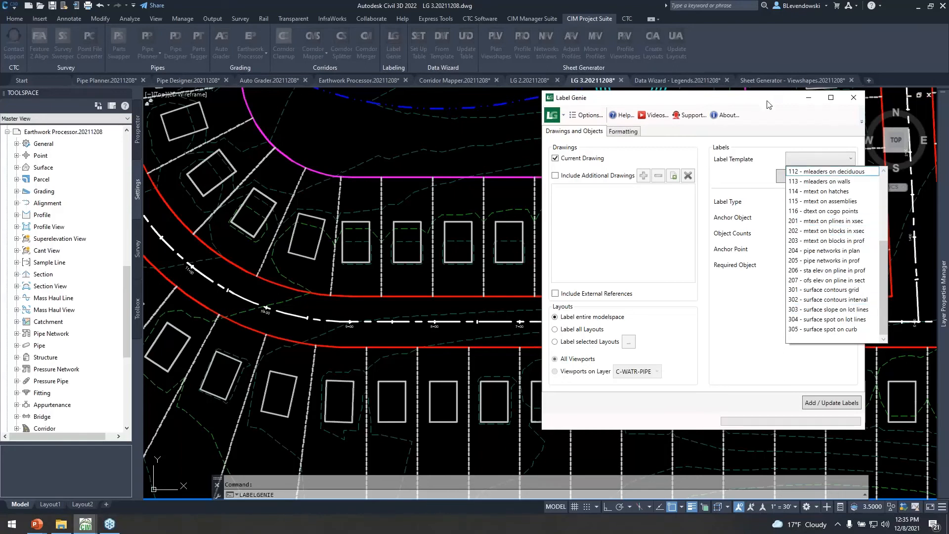
{"action": "left_click", "coordinate": [743, 99]}
{"action": "left_click_drag", "start_coordinate": [753, 99], "coordinate": [714, 96]}
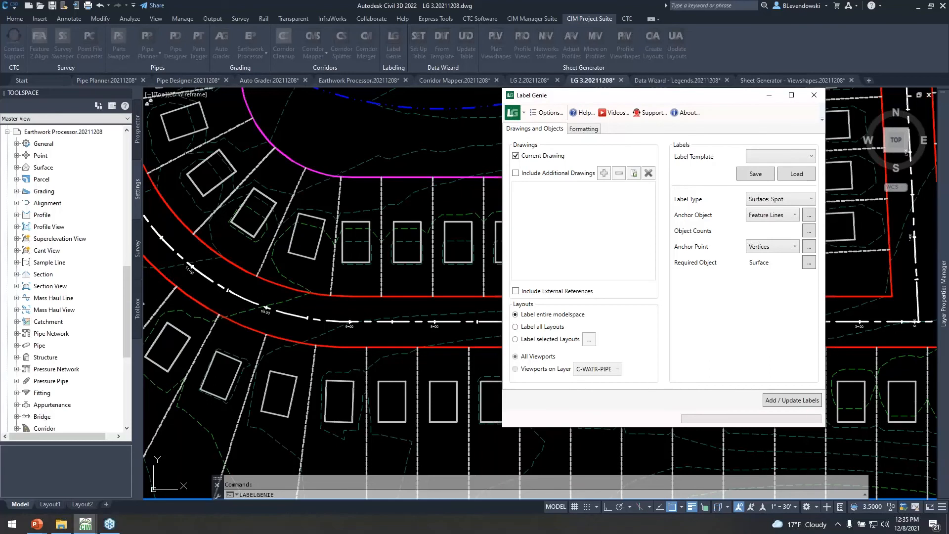
{"action": "left_click_drag", "start_coordinate": [740, 101], "coordinate": [720, 99]}
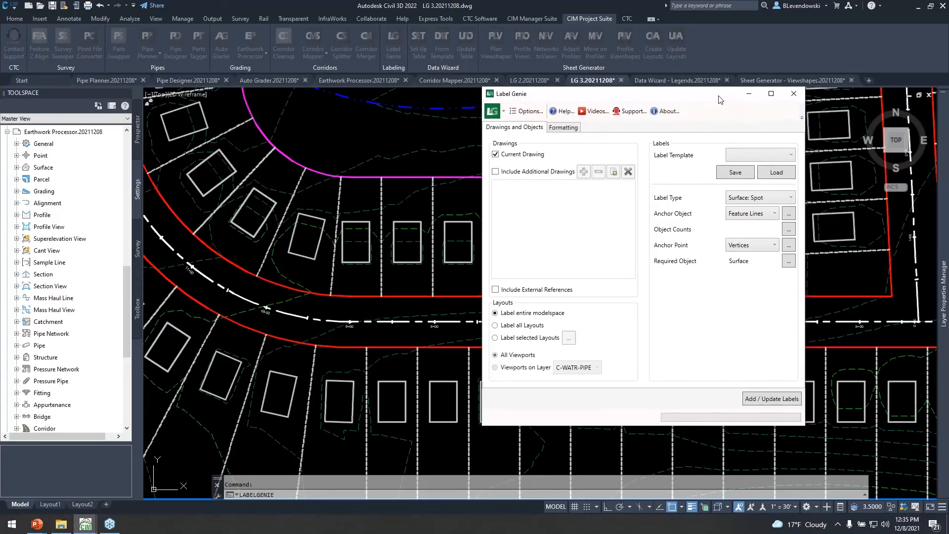
Load the label template 304 - surface spot on lot lines into Label Genie.
{"action": "left_click", "coordinate": [765, 160]}
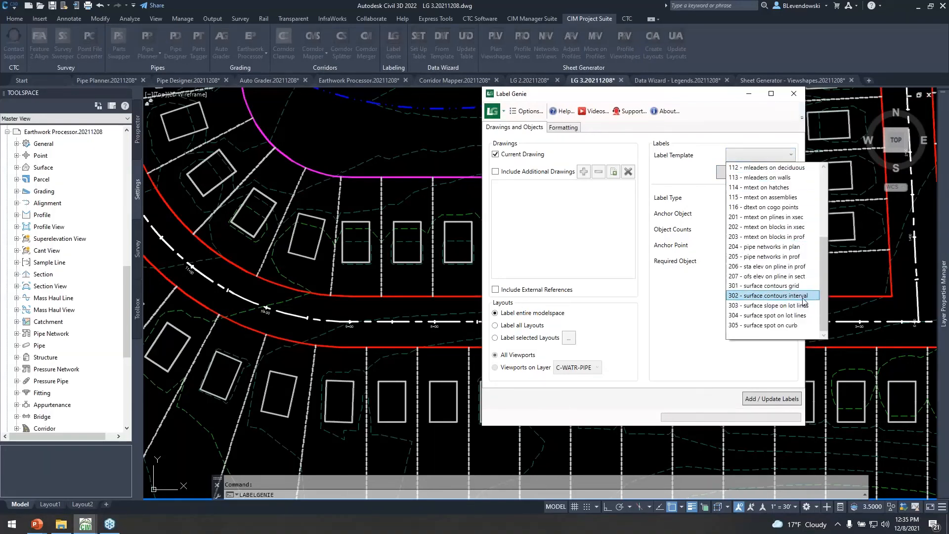
{"action": "left_click", "coordinate": [763, 315]}
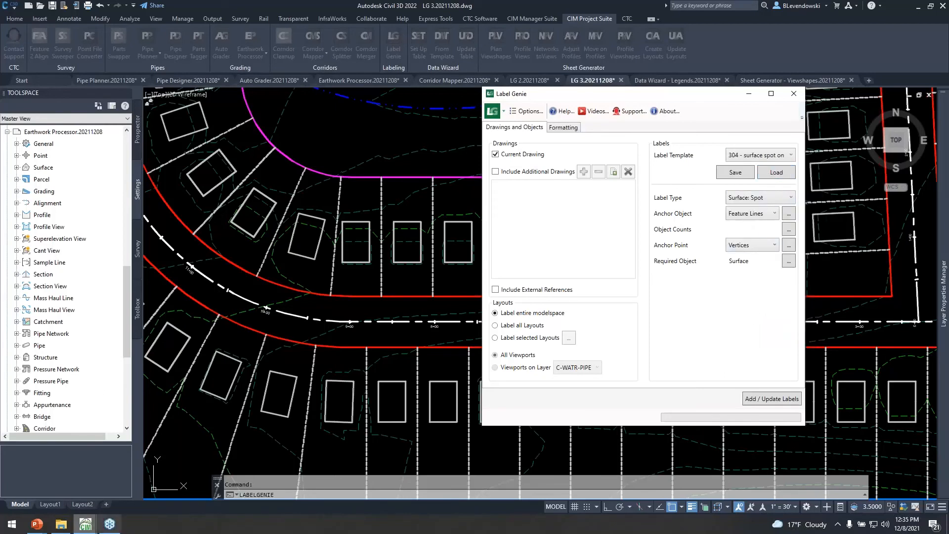
{"action": "left_click", "coordinate": [777, 174]}
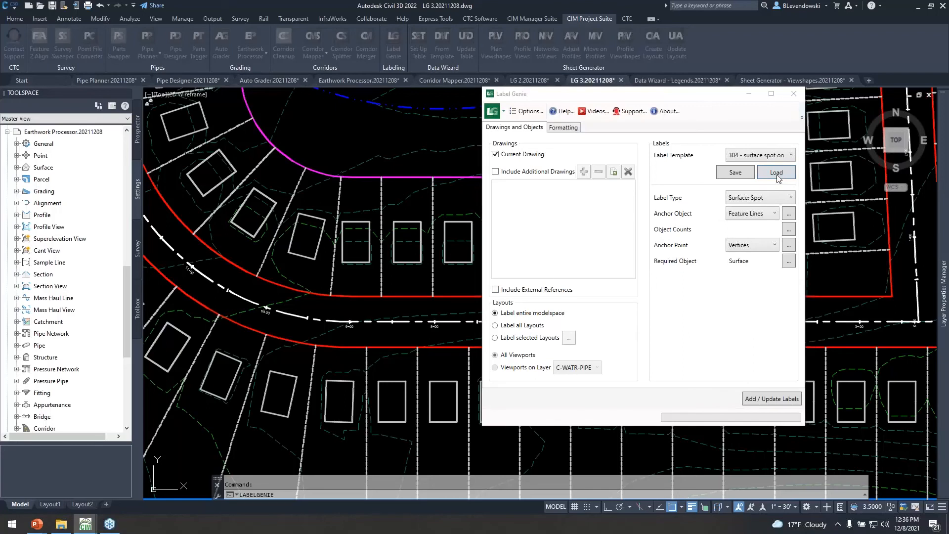
{"action": "left_click", "coordinate": [665, 279]}
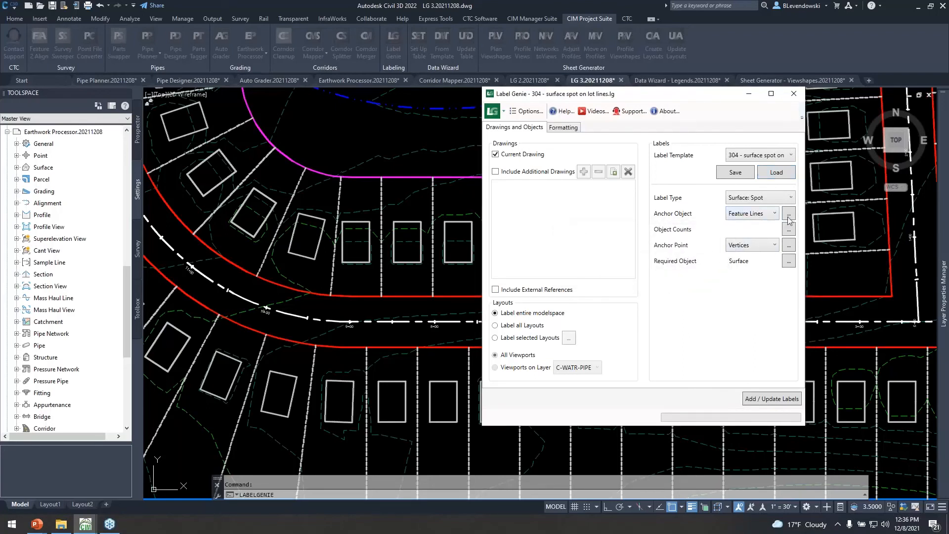
Review the loaded template's anchor object settings and its formatting choices for label style and marker style.
{"action": "left_click", "coordinate": [789, 214]}
{"action": "left_click", "coordinate": [824, 339]}
{"action": "left_click", "coordinate": [566, 129]}
{"action": "left_click", "coordinate": [611, 277]}
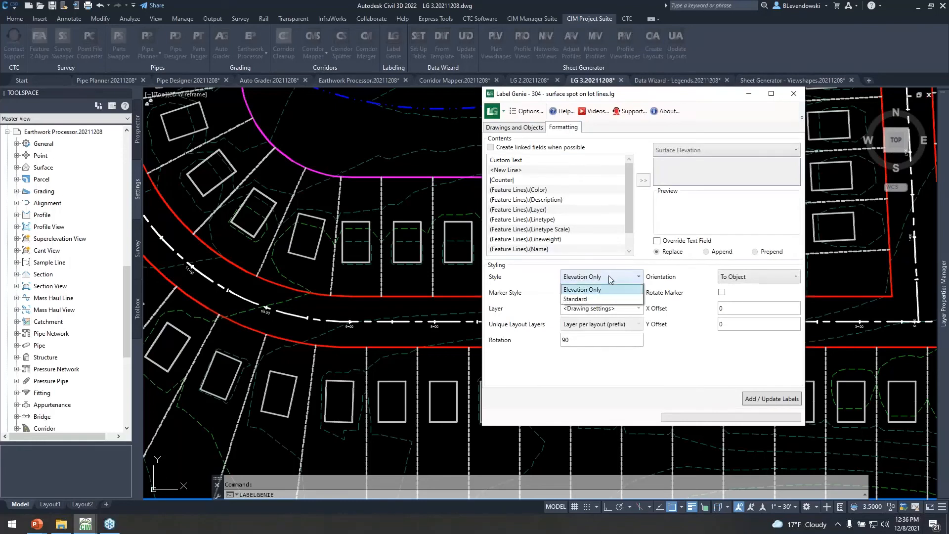
{"action": "left_click", "coordinate": [535, 287]}
{"action": "left_click", "coordinate": [589, 292]}
{"action": "left_click", "coordinate": [596, 315]}
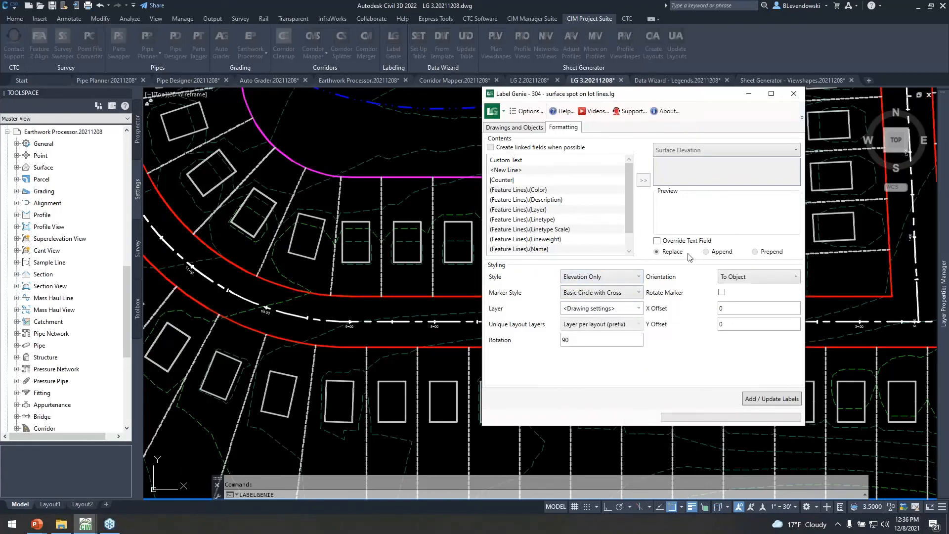
{"action": "left_click", "coordinate": [533, 130]}
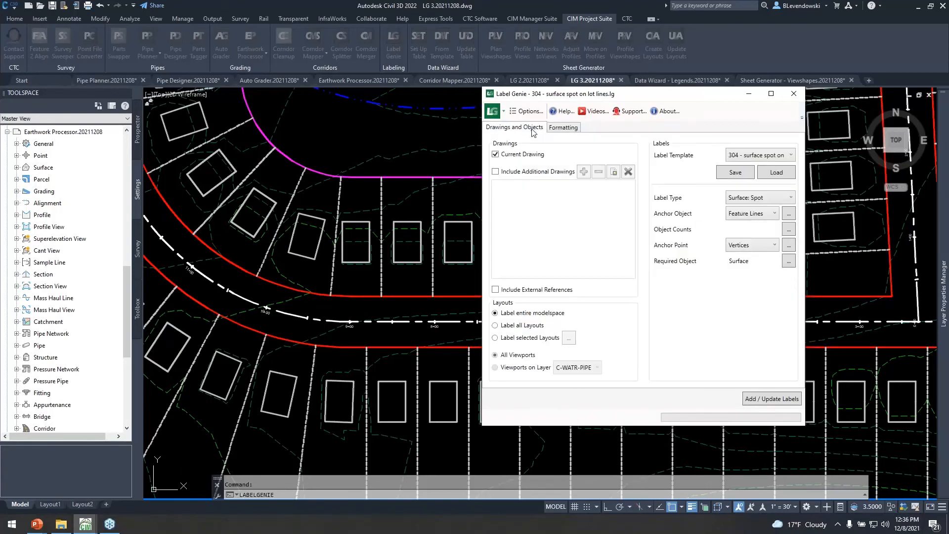
Add the template's surface spot labels to the lot line vertices throughout modelspace.
{"action": "left_click", "coordinate": [763, 156]}
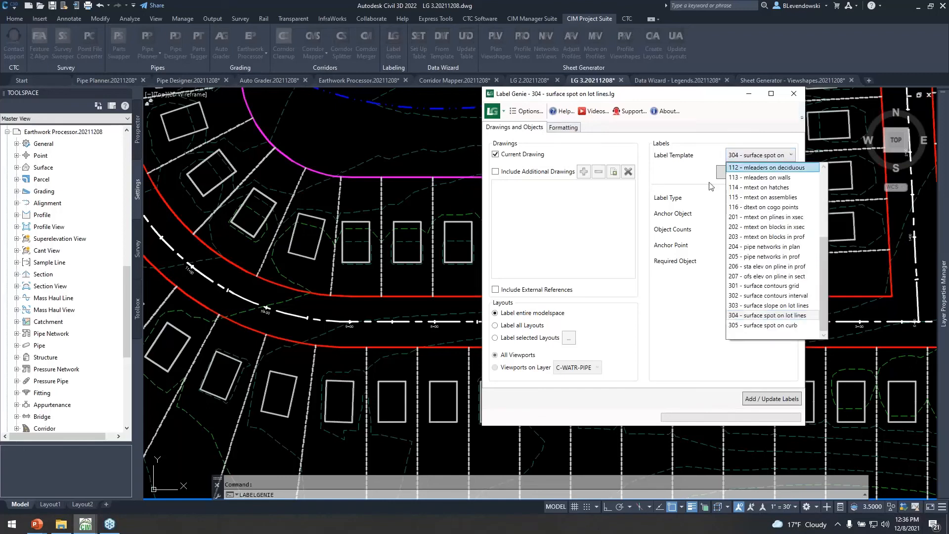
{"action": "left_click", "coordinate": [690, 236]}
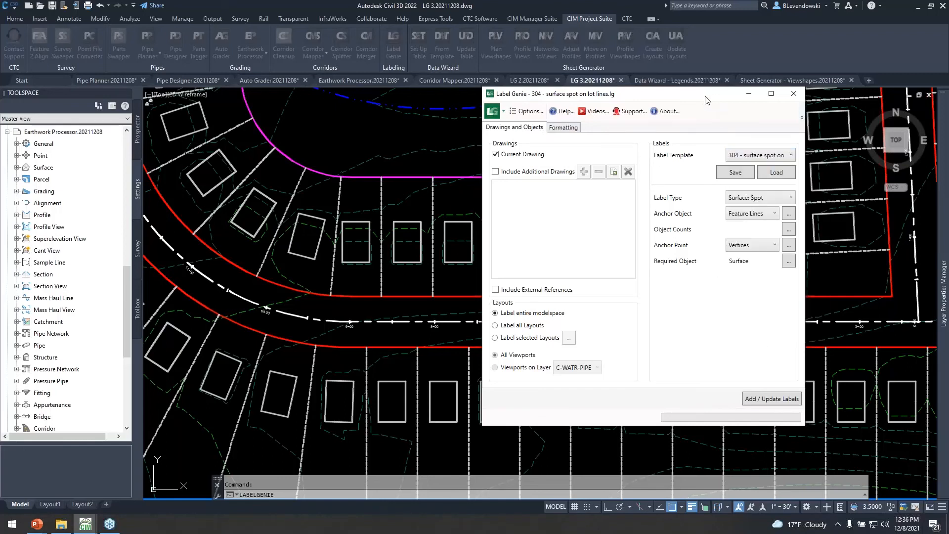
{"action": "left_click_drag", "start_coordinate": [707, 100], "coordinate": [723, 49]}
{"action": "left_click", "coordinate": [791, 348]}
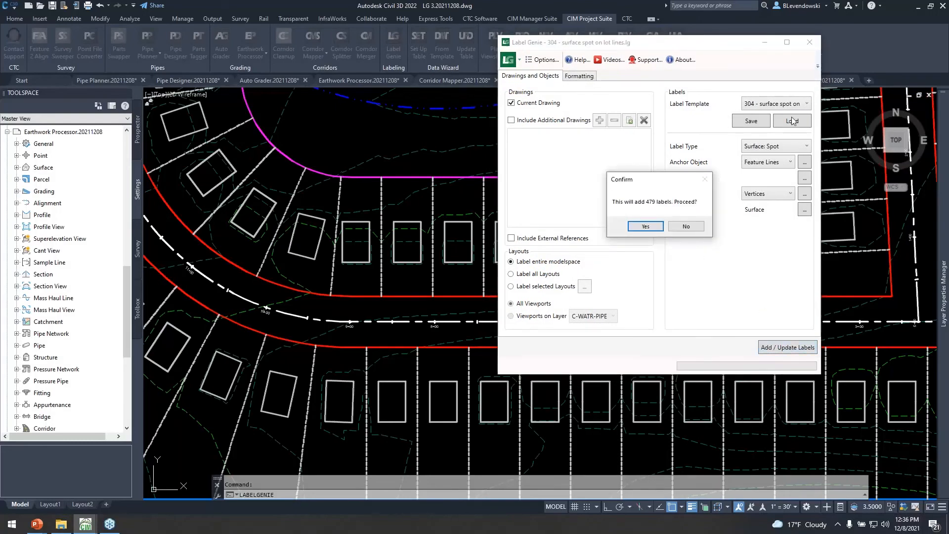
{"action": "left_click", "coordinate": [645, 226]}
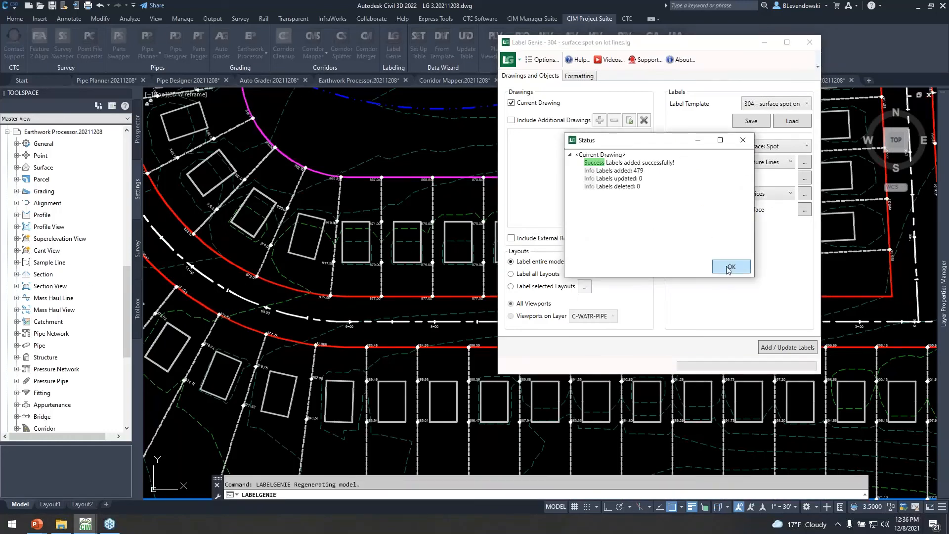
{"action": "left_click", "coordinate": [727, 267]}
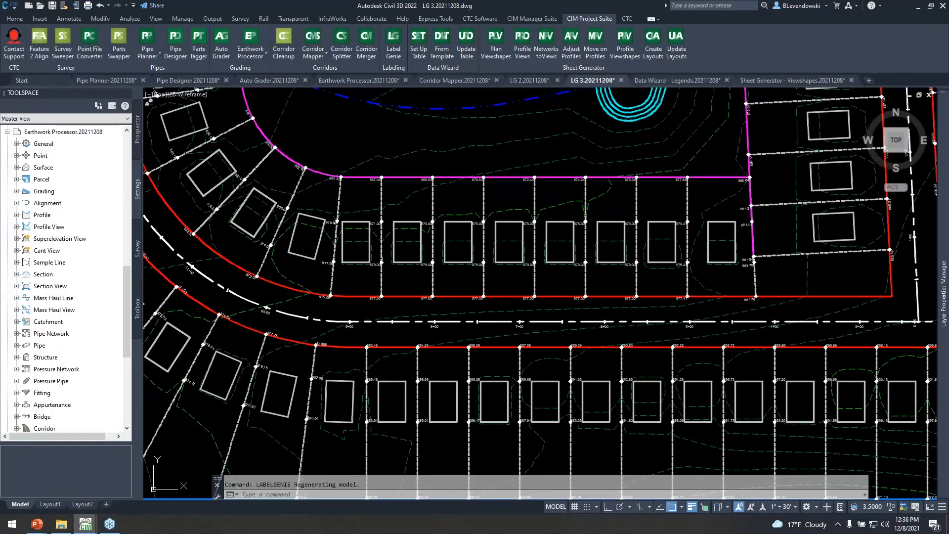
Reopen Label Genie and load the label template 303 - surface slope on lot lines.
{"action": "key", "text": "Return"}
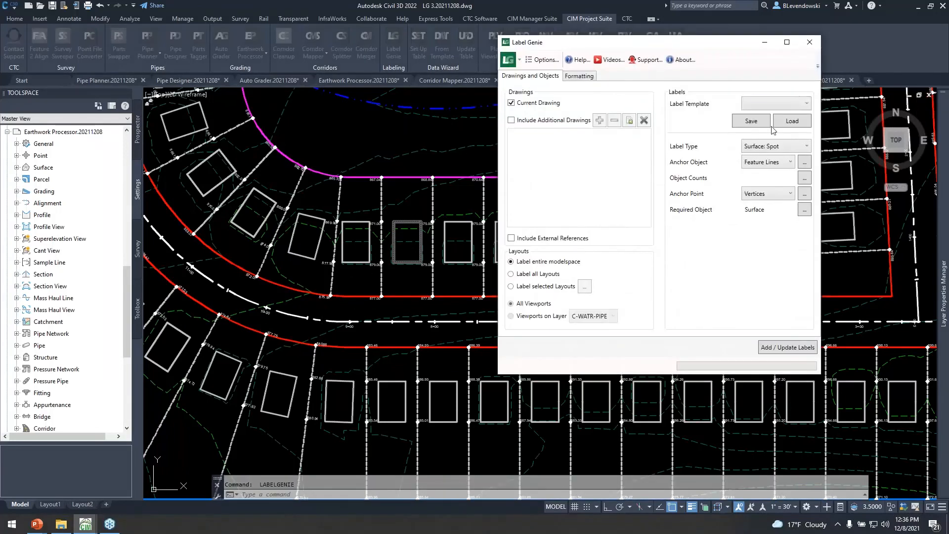
{"action": "left_click", "coordinate": [782, 105]}
{"action": "scroll", "coordinate": [816, 213], "scroll_direction": "down", "scroll_amount": 4}
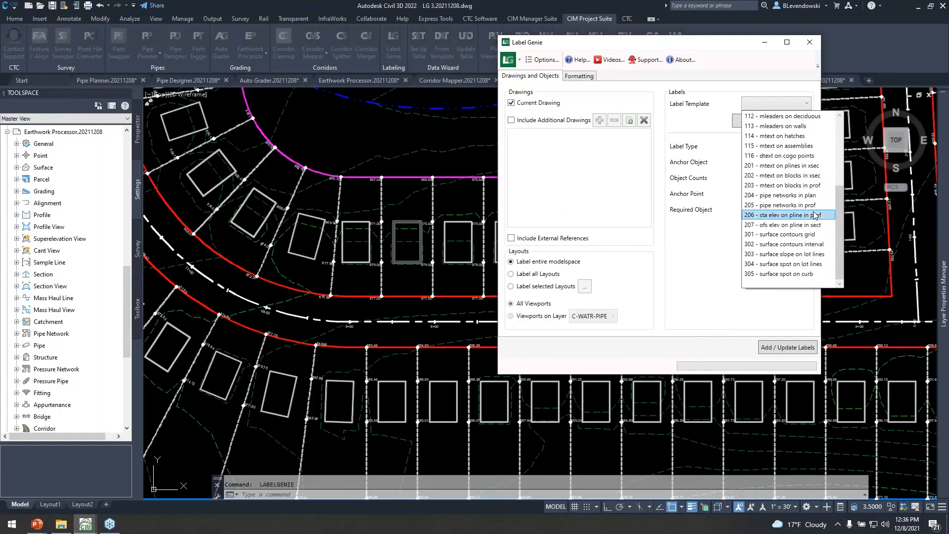
{"action": "left_click", "coordinate": [797, 254]}
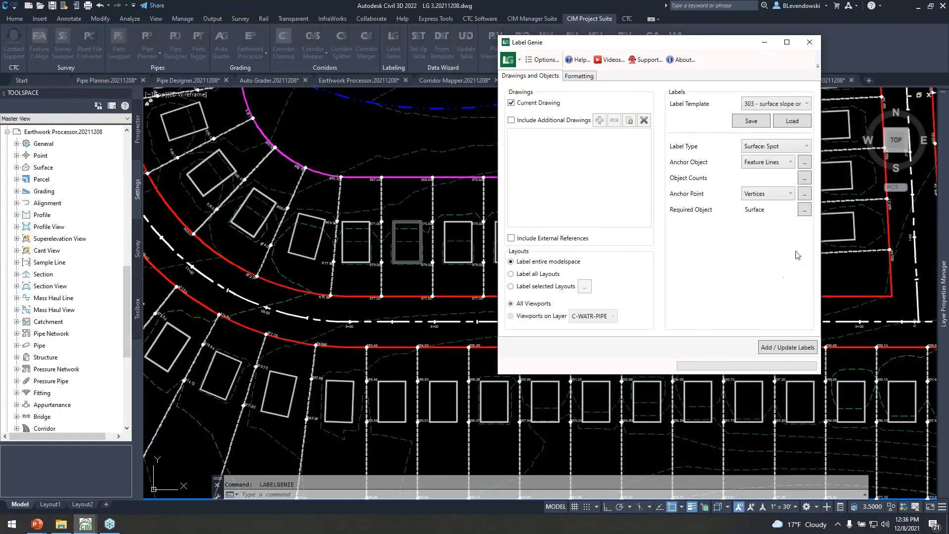
{"action": "left_click", "coordinate": [790, 124]}
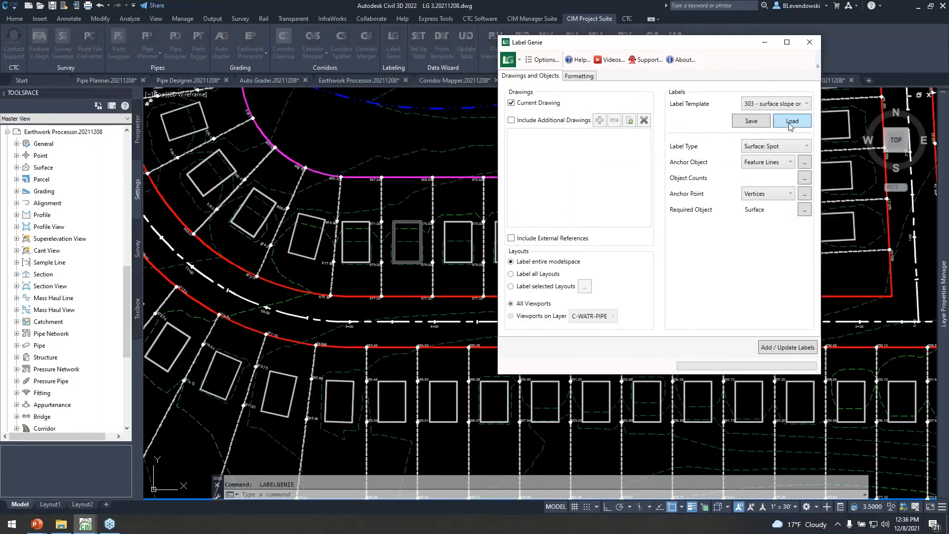
{"action": "left_click", "coordinate": [677, 227]}
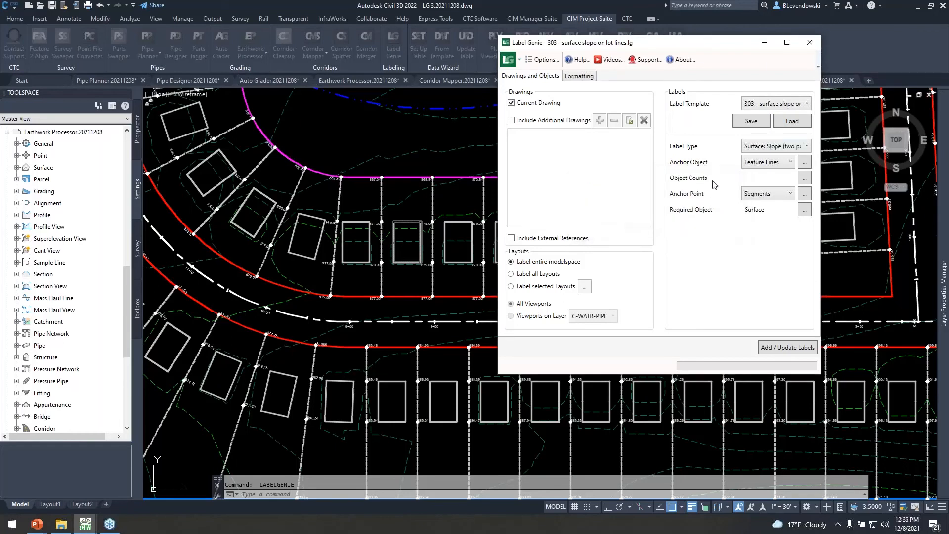
Check the slope template's formatting and add its surface slope labels to the lot line segments.
{"action": "left_click", "coordinate": [579, 76]}
{"action": "left_click", "coordinate": [538, 77]}
{"action": "left_click", "coordinate": [772, 347]}
{"action": "left_click", "coordinate": [642, 227]}
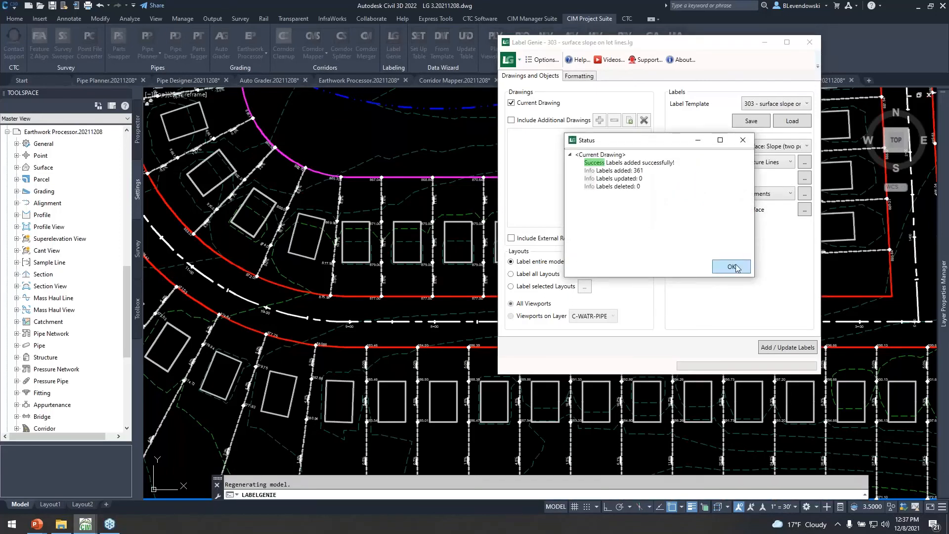
{"action": "left_click", "coordinate": [733, 267]}
{"action": "scroll", "coordinate": [466, 390], "scroll_direction": "up", "scroll_amount": 6}
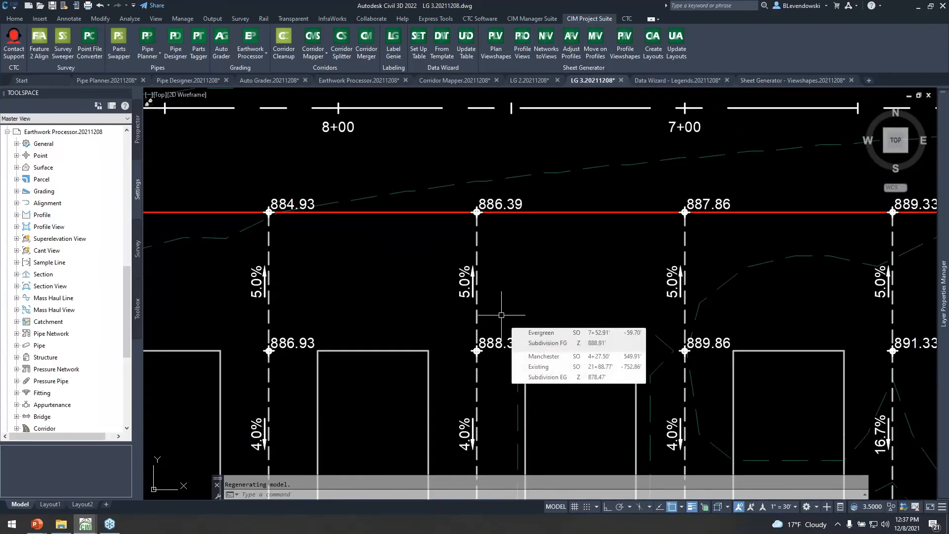
Glance at the Auto Grader folder of saved templates, then review Label Genie's full template list and close Label Genie.
{"action": "left_click", "coordinate": [61, 526]}
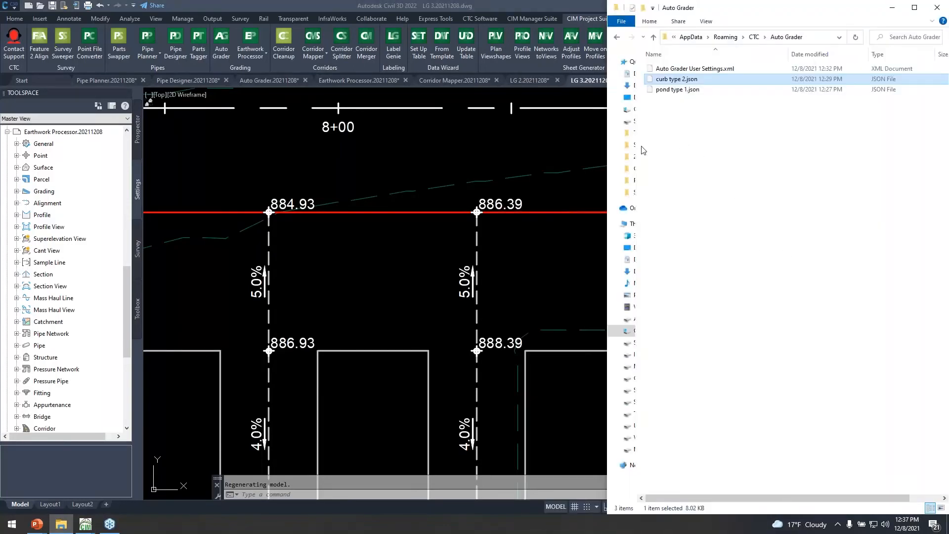
{"action": "left_click", "coordinate": [892, 7]}
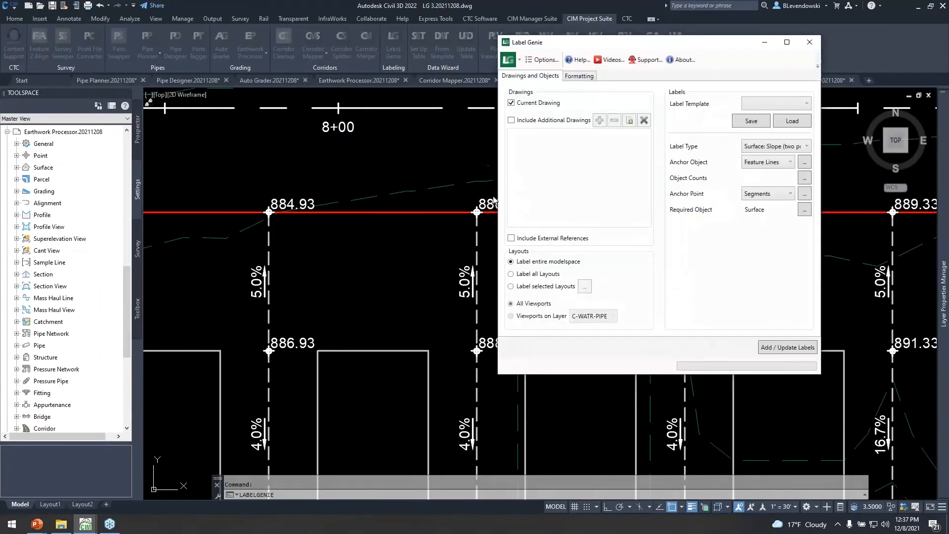
{"action": "left_click", "coordinate": [781, 103]}
{"action": "scroll", "coordinate": [791, 252], "scroll_direction": "down", "scroll_amount": 5}
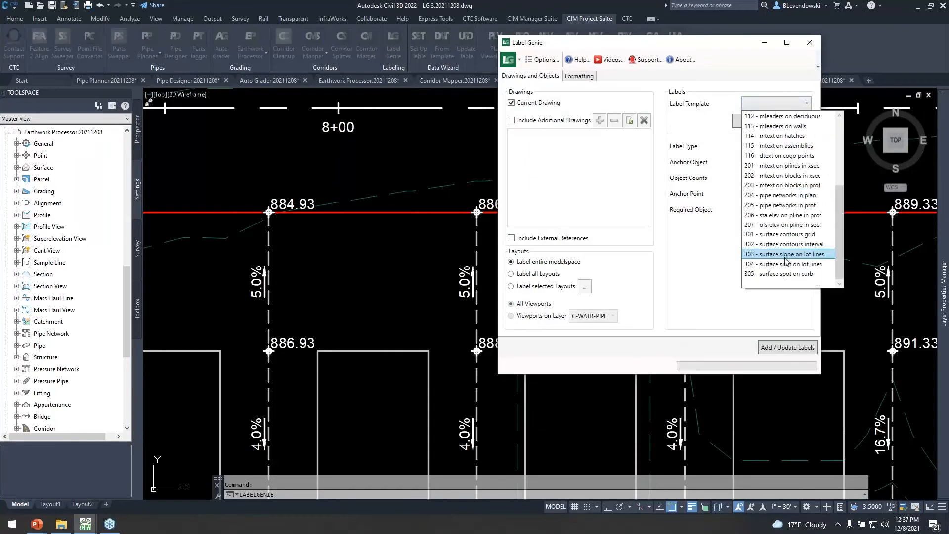
{"action": "scroll", "coordinate": [776, 193], "scroll_direction": "up", "scroll_amount": 5}
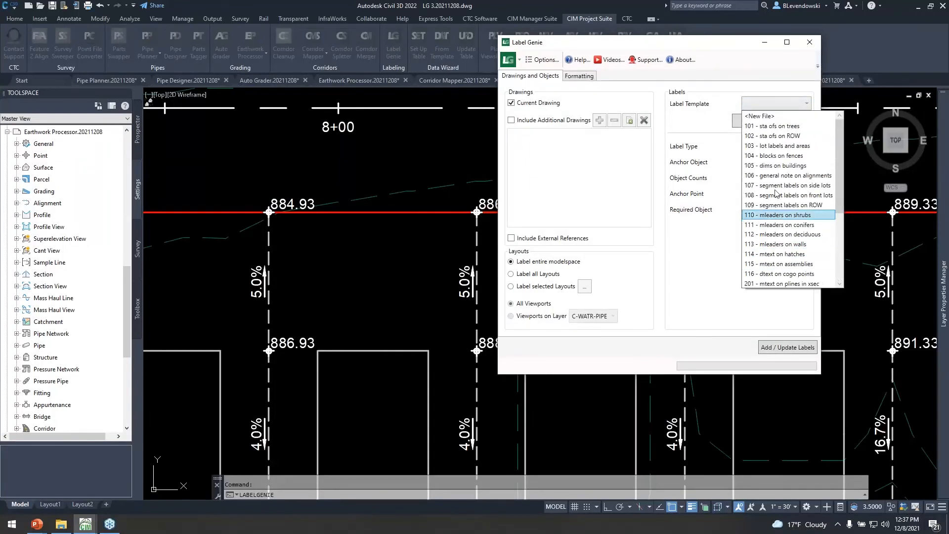
{"action": "left_click", "coordinate": [723, 255]}
{"action": "left_click", "coordinate": [808, 44]}
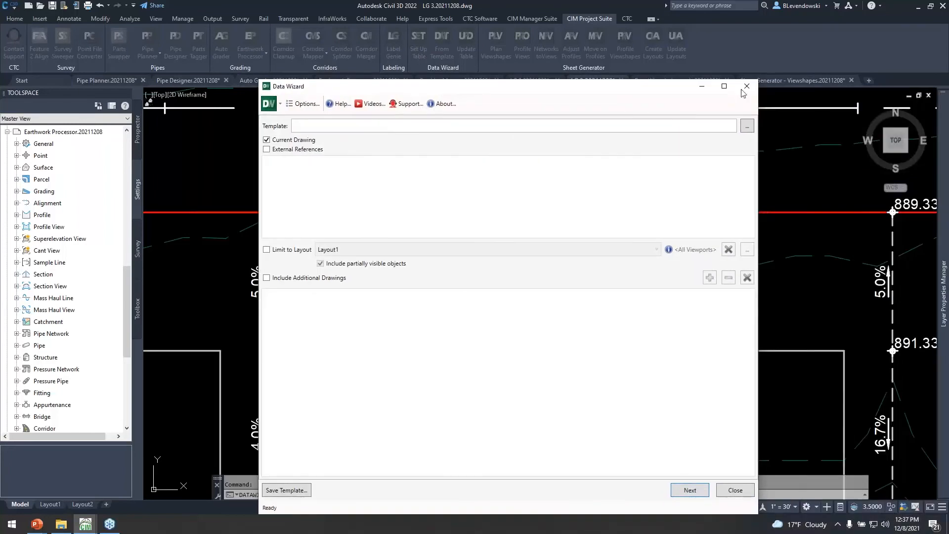
Close Data Wizard, switch to the Data Wizard - Legends drawing and start a new table setup there, advancing to the object types.
{"action": "left_click", "coordinate": [746, 86]}
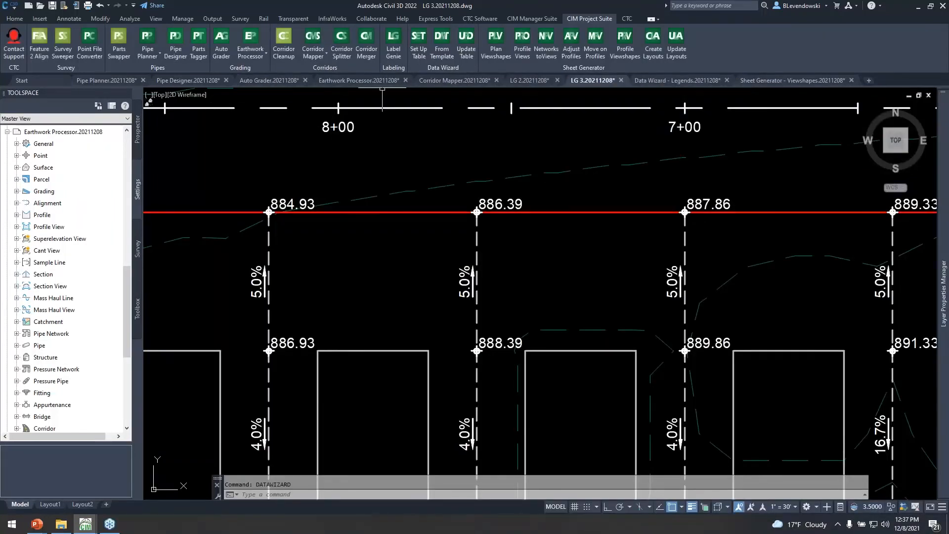
{"action": "left_click", "coordinate": [687, 80]}
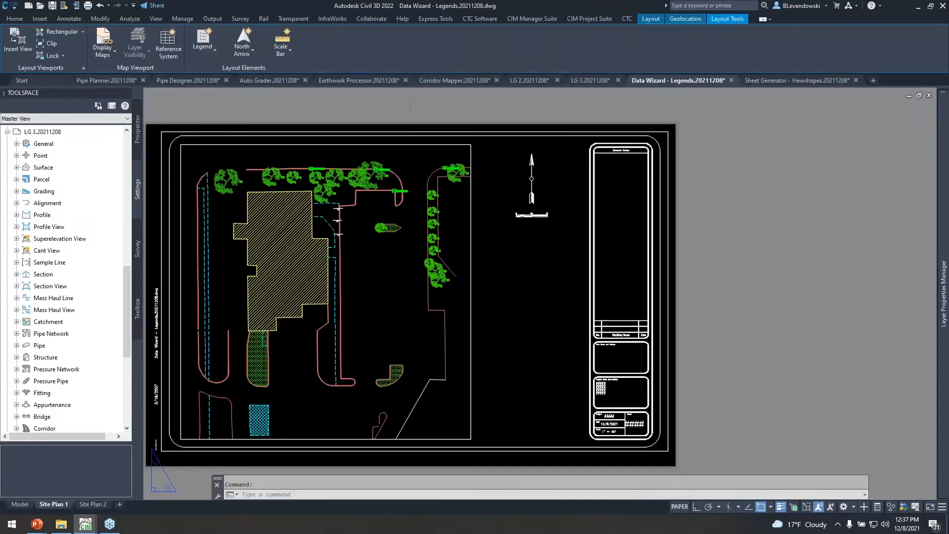
{"action": "left_click", "coordinate": [584, 18]}
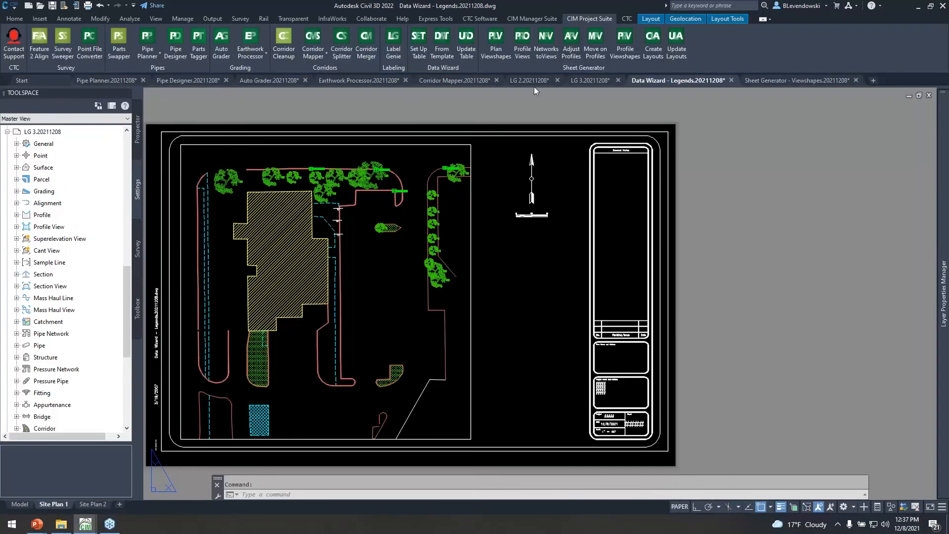
{"action": "left_click", "coordinate": [418, 42]}
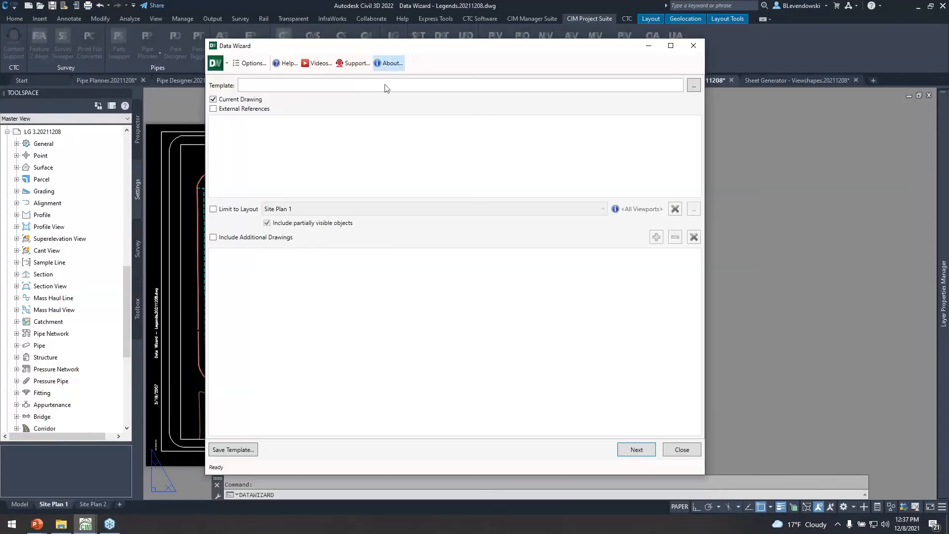
{"action": "left_click", "coordinate": [636, 451]}
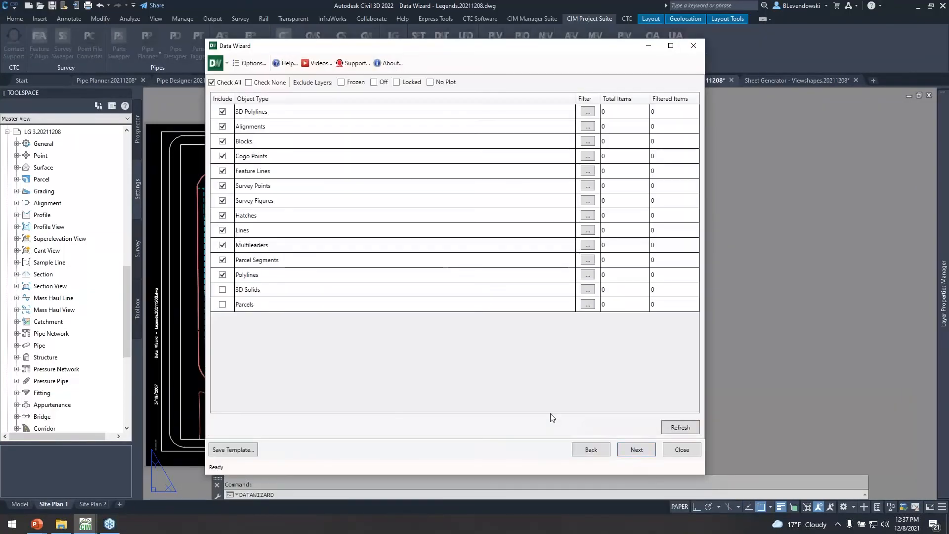
Advance Data Wizard to its table output settings, open the template save dialog and cancel it without saving.
{"action": "left_click", "coordinate": [642, 452]}
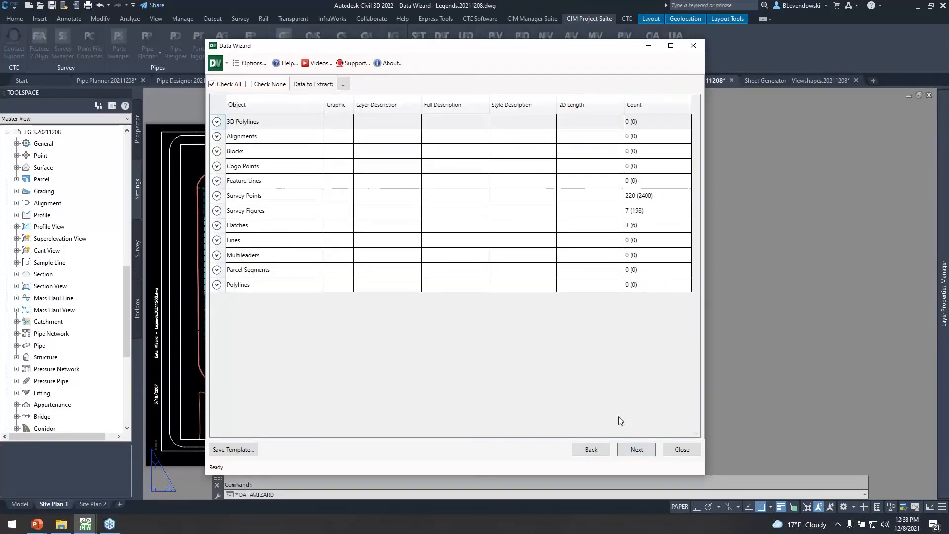
{"action": "left_click", "coordinate": [634, 450]}
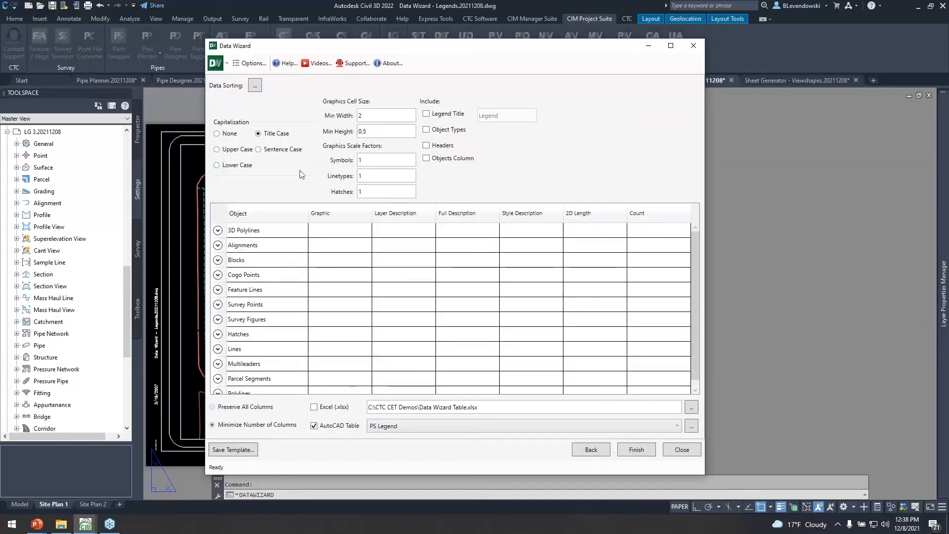
{"action": "left_click", "coordinate": [232, 449]}
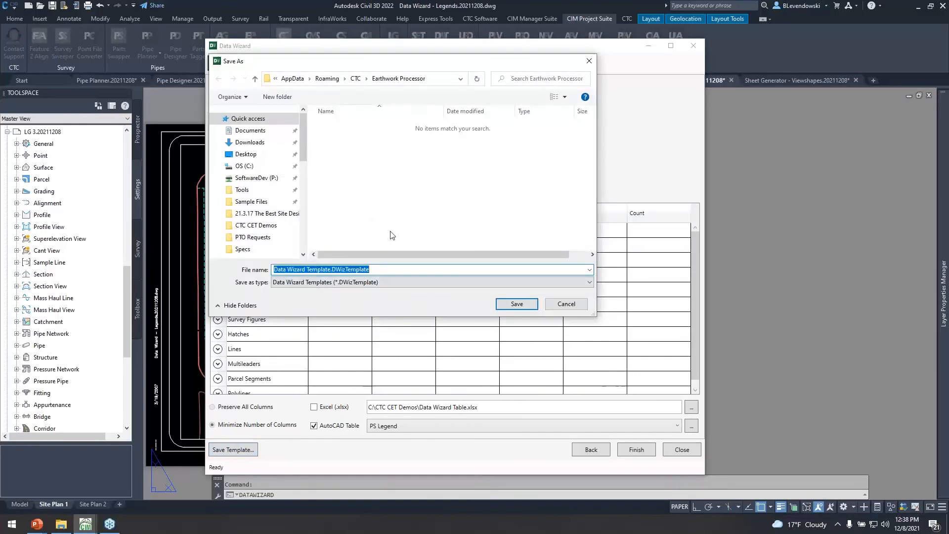
{"action": "left_click", "coordinate": [566, 304]}
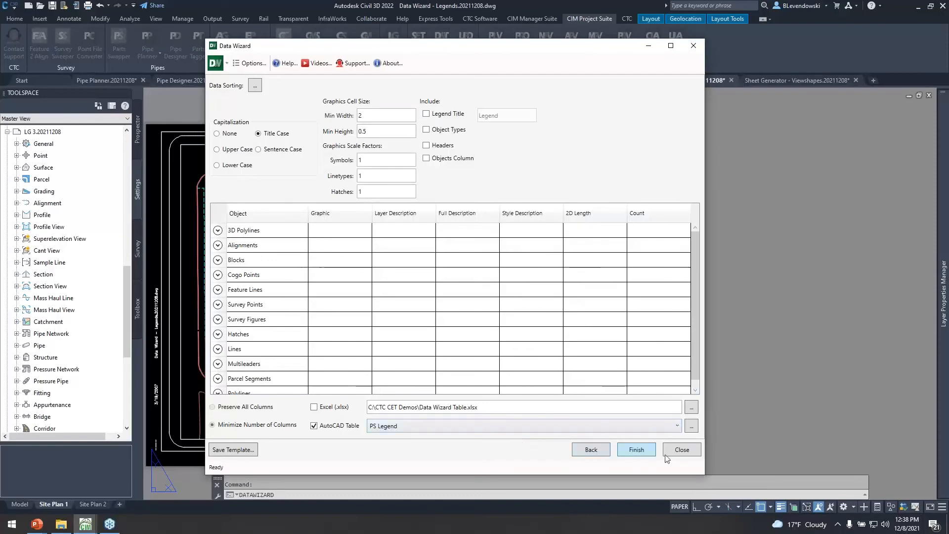
Return to Data Wizard's first page to show the template selection, and close Data Wizard.
{"action": "left_click", "coordinate": [595, 449]}
{"action": "left_click", "coordinate": [593, 451]}
{"action": "left_click", "coordinate": [591, 452]}
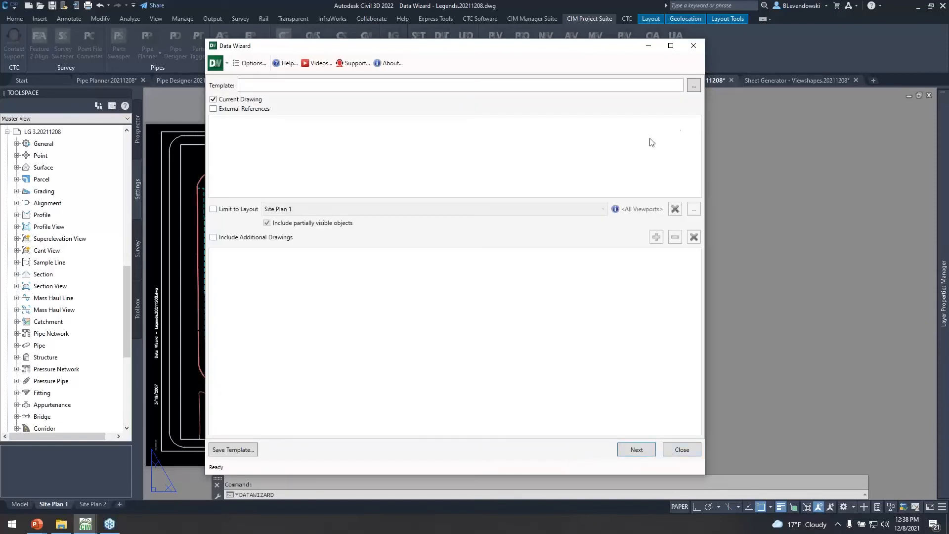
{"action": "left_click", "coordinate": [694, 88]}
{"action": "left_click_drag", "start_coordinate": [495, 50], "coordinate": [486, 89]}
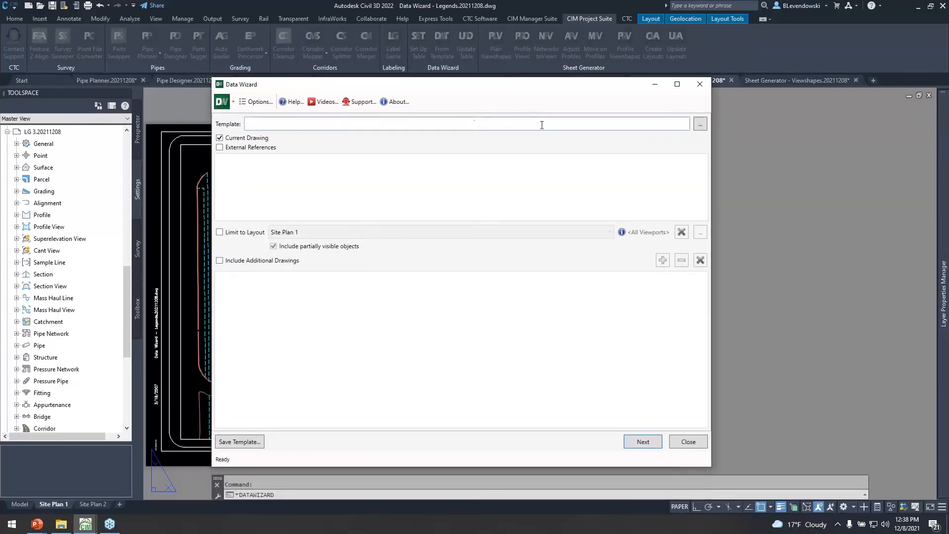
{"action": "left_click", "coordinate": [699, 84]}
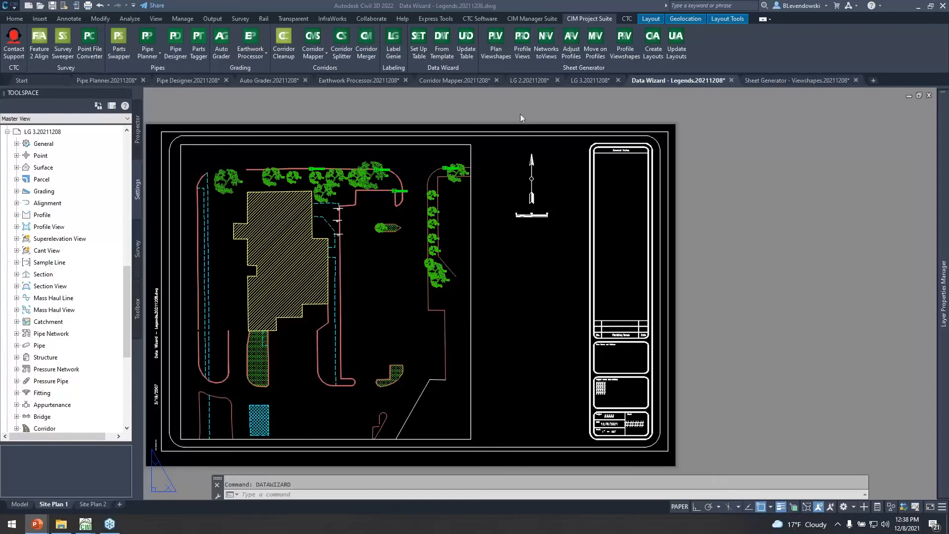
Switch to the Auto Grader drawing and inspect the pond's outer and inner feature lines at its south end.
{"action": "left_click", "coordinate": [496, 129]}
{"action": "left_click", "coordinate": [242, 80]}
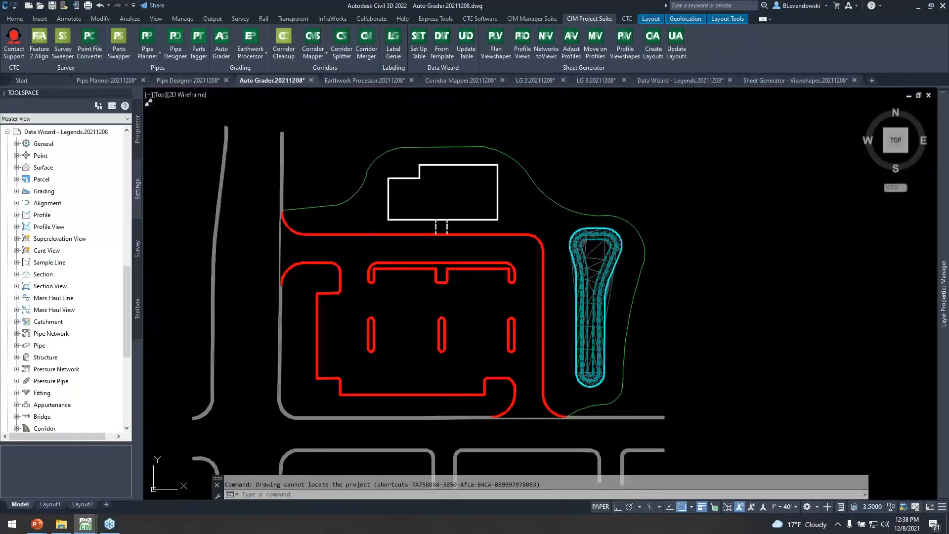
{"action": "scroll", "coordinate": [588, 395], "scroll_direction": "up", "scroll_amount": 8}
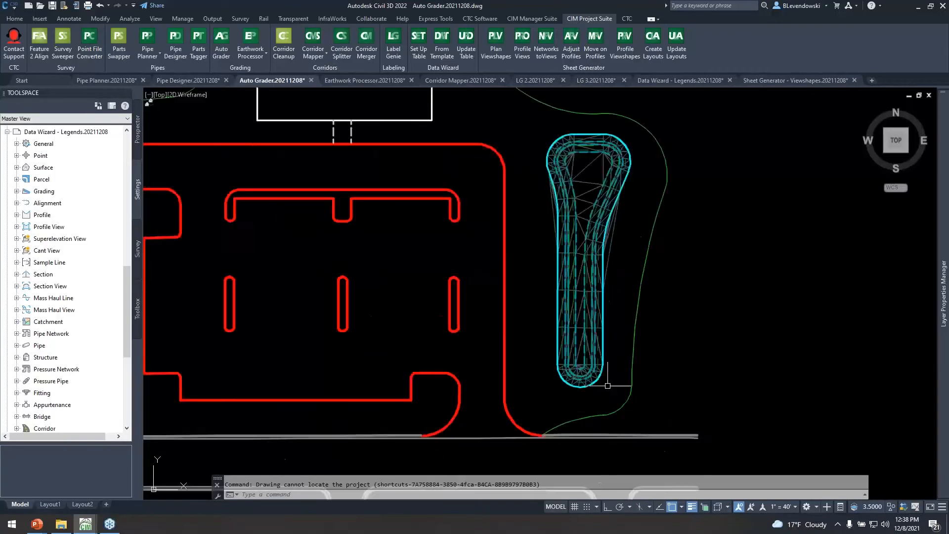
{"action": "scroll", "coordinate": [601, 383], "scroll_direction": "down", "scroll_amount": 3}
{"action": "middle_click_drag", "start_coordinate": [616, 345], "coordinate": [565, 360]}
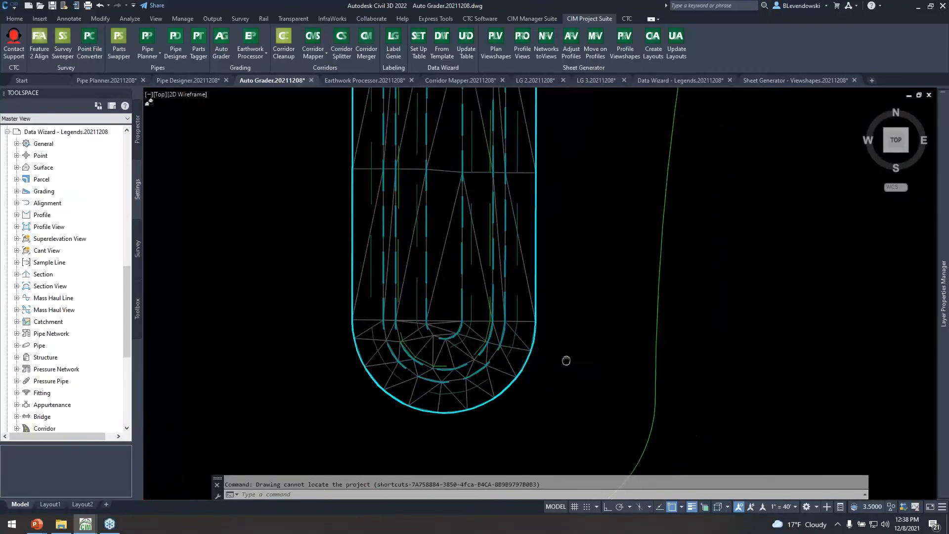
{"action": "left_click", "coordinate": [535, 321]}
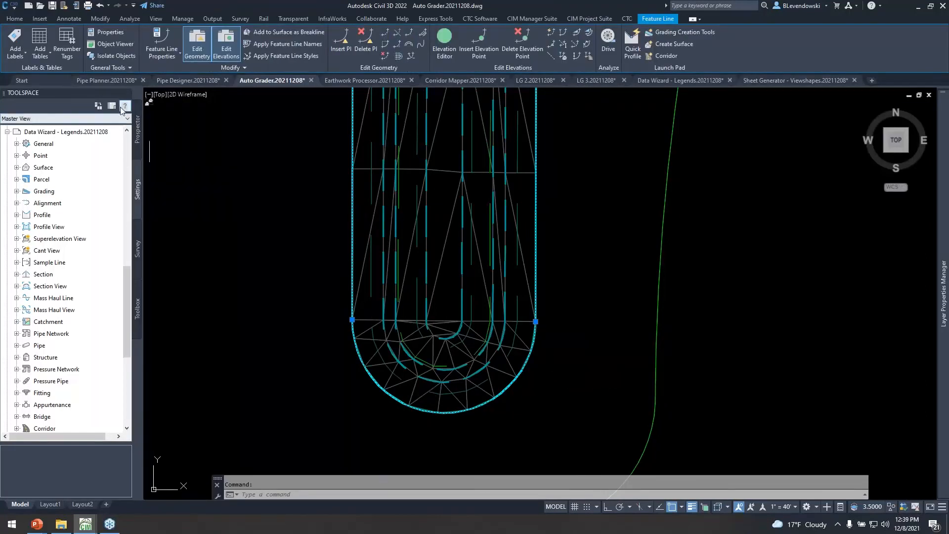
{"action": "key", "text": "Escape"}
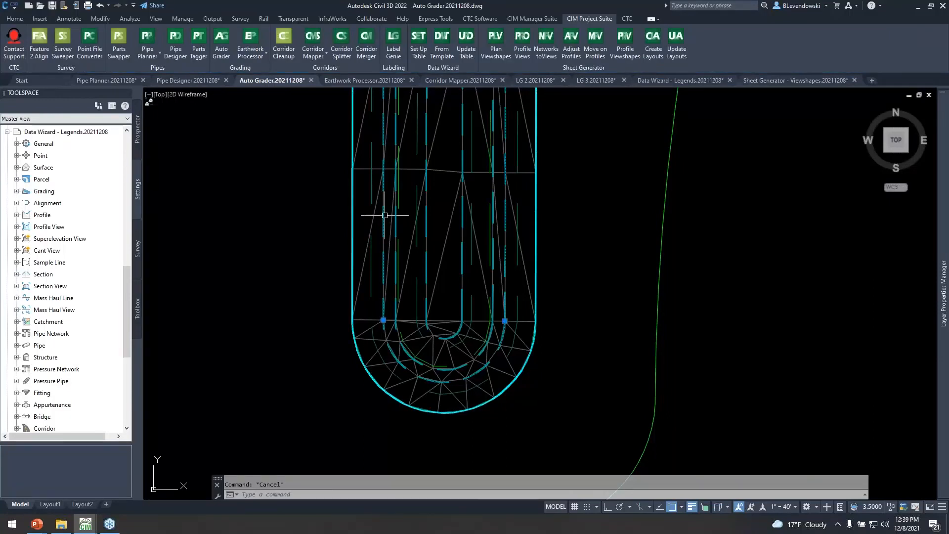
{"action": "left_click", "coordinate": [384, 216]}
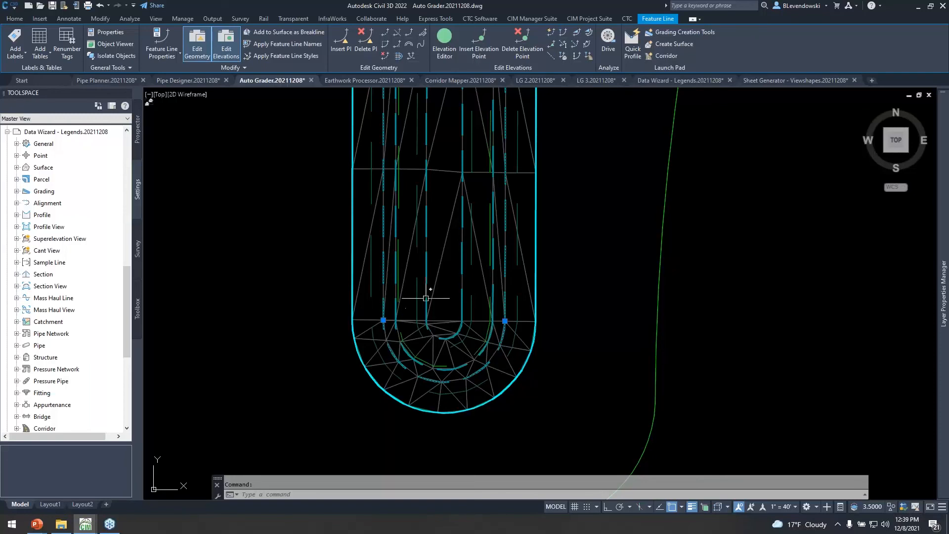
{"action": "key", "text": "Escape"}
View the whole graded site again and review the Auto Grader drawing's layer list.
{"action": "scroll", "coordinate": [559, 310], "scroll_direction": "down", "scroll_amount": 2}
{"action": "scroll", "coordinate": [564, 312], "scroll_direction": "down", "scroll_amount": 3}
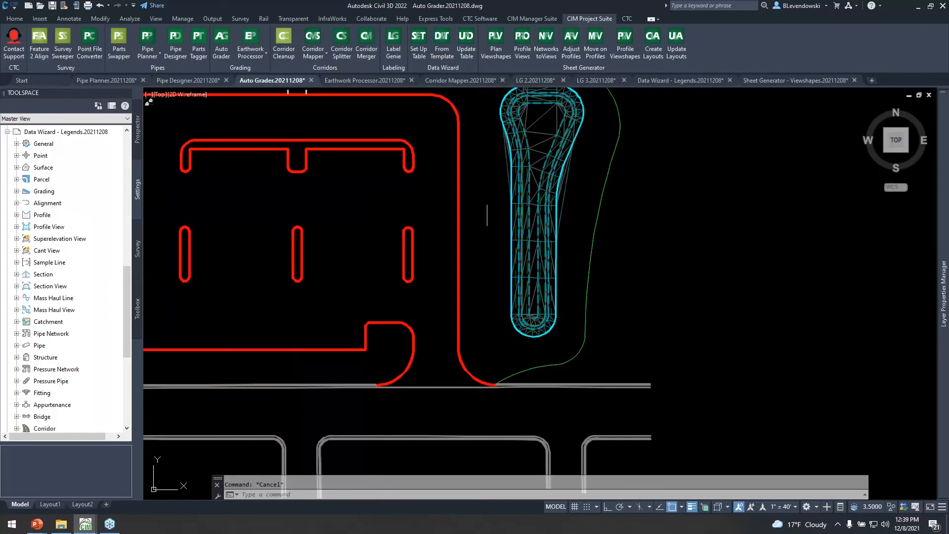
{"action": "middle_click_drag", "start_coordinate": [494, 213], "coordinate": [577, 297]}
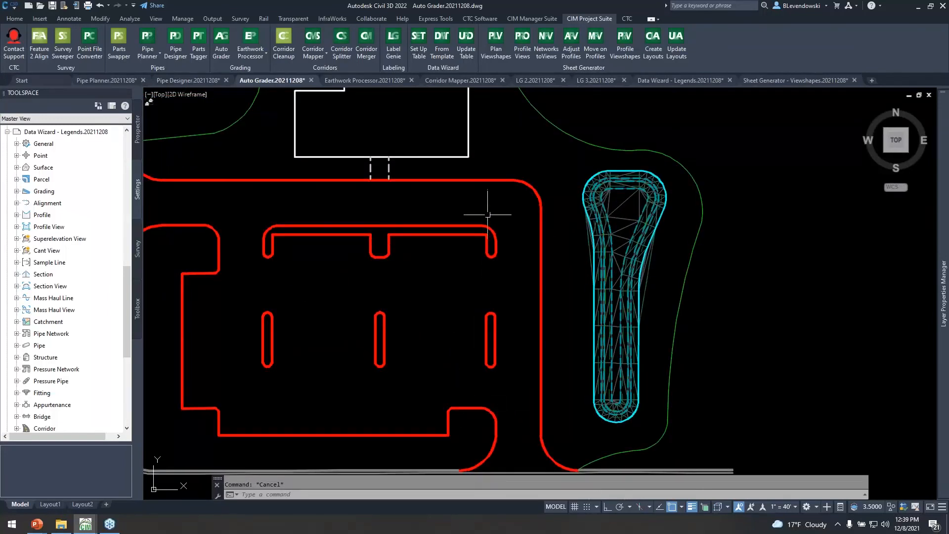
{"action": "middle_click_drag", "start_coordinate": [424, 219], "coordinate": [478, 226]}
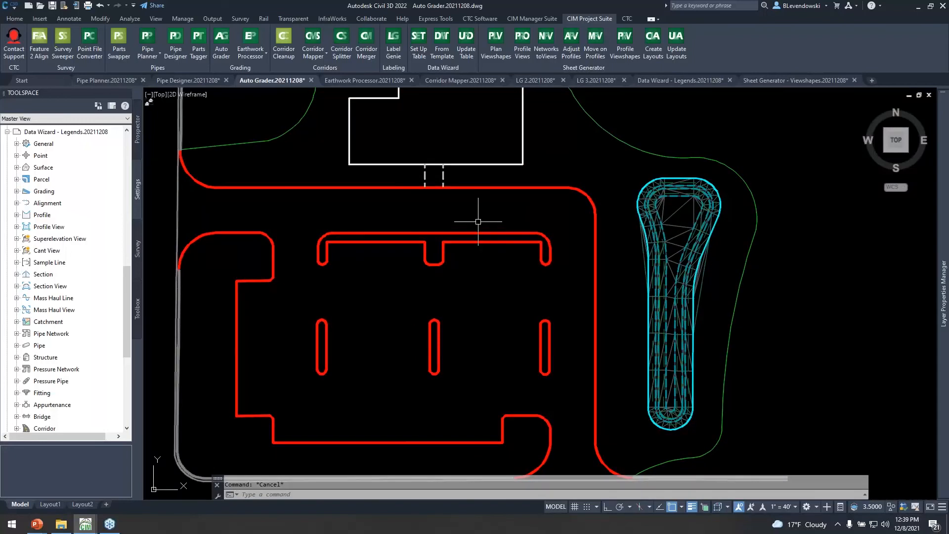
{"action": "type", "text": "la"}
{"action": "key", "text": "Return"}
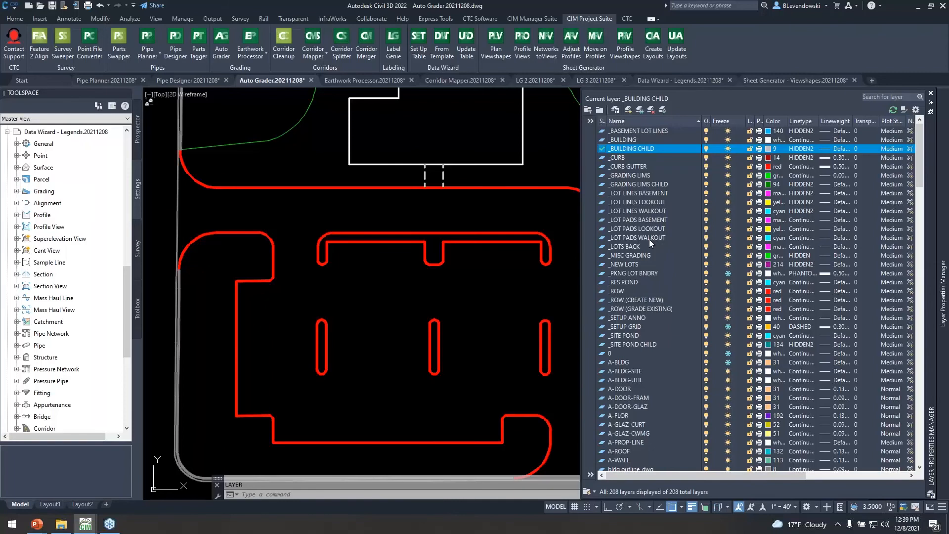
{"action": "key", "text": "Escape"}
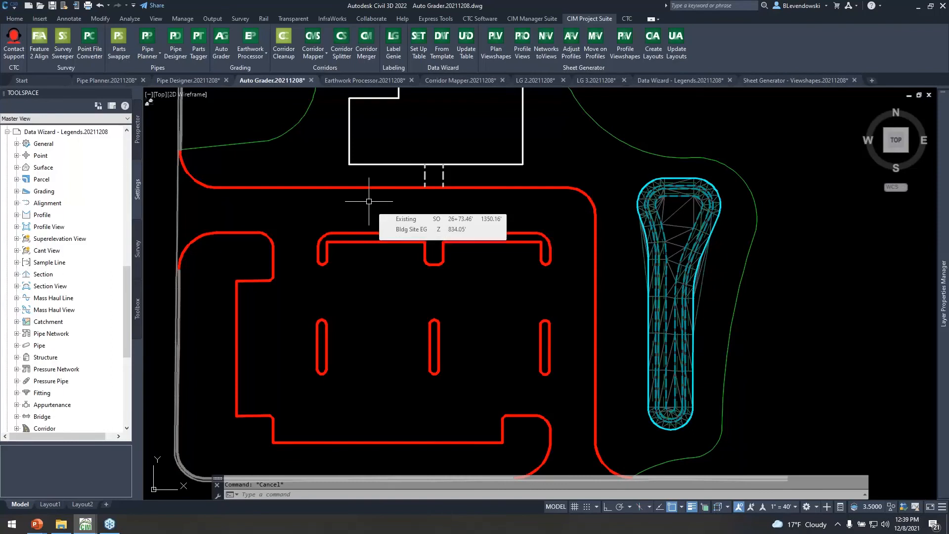
Switch to the Earthwork Processor drawing, check the subgrade region filter of the set in Earthwork Processor, and close the tool.
{"action": "left_click", "coordinate": [352, 80]}
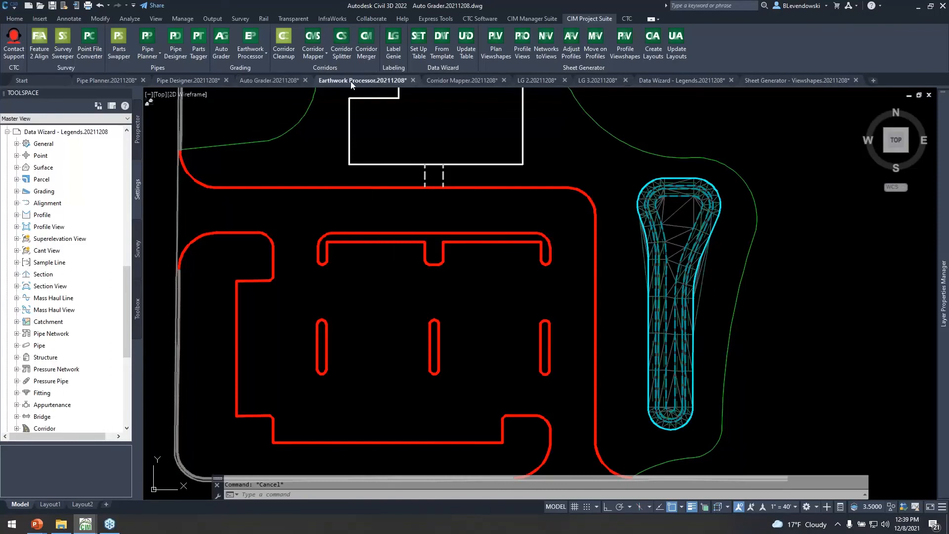
{"action": "key", "text": "Escape"}
{"action": "left_click", "coordinate": [251, 56]}
{"action": "left_click", "coordinate": [268, 76]}
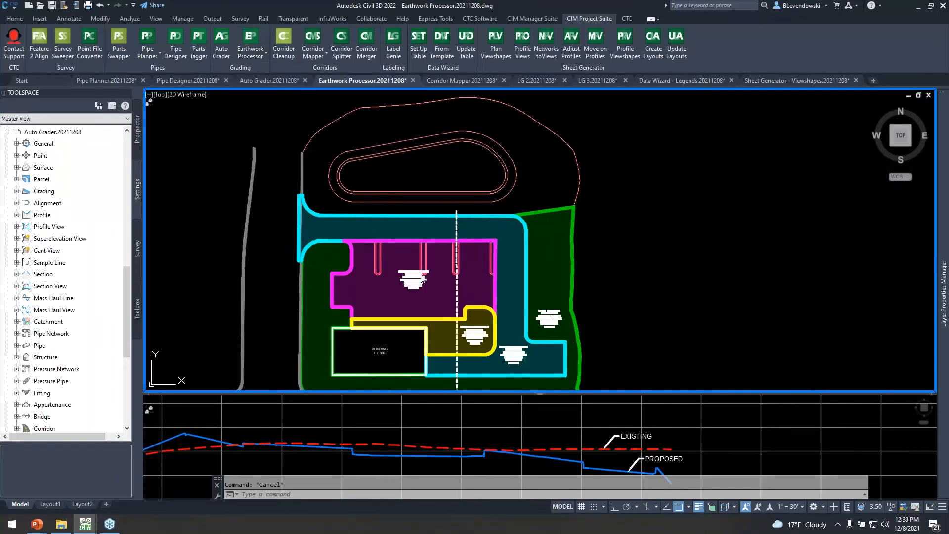
{"action": "left_click_drag", "start_coordinate": [448, 142], "coordinate": [484, 71]}
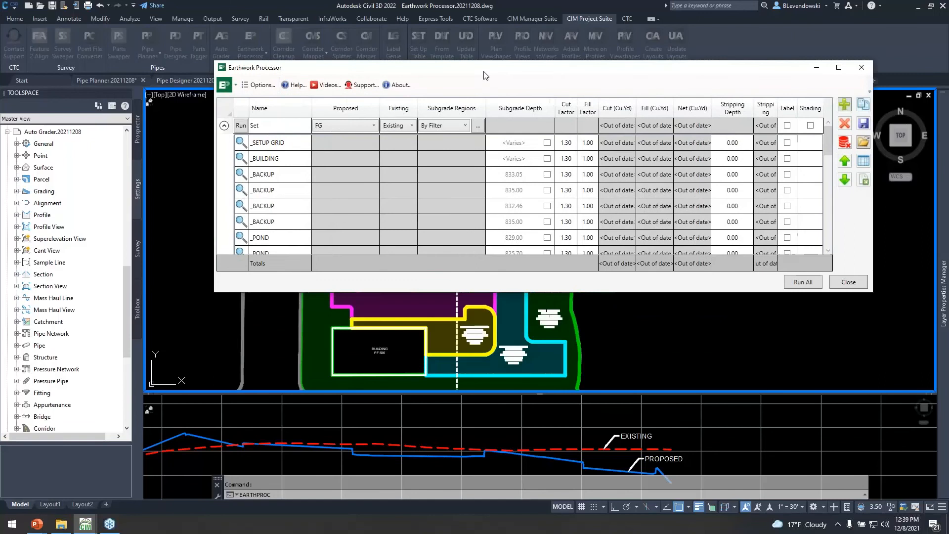
{"action": "left_click", "coordinate": [477, 127]}
{"action": "left_click", "coordinate": [614, 232]}
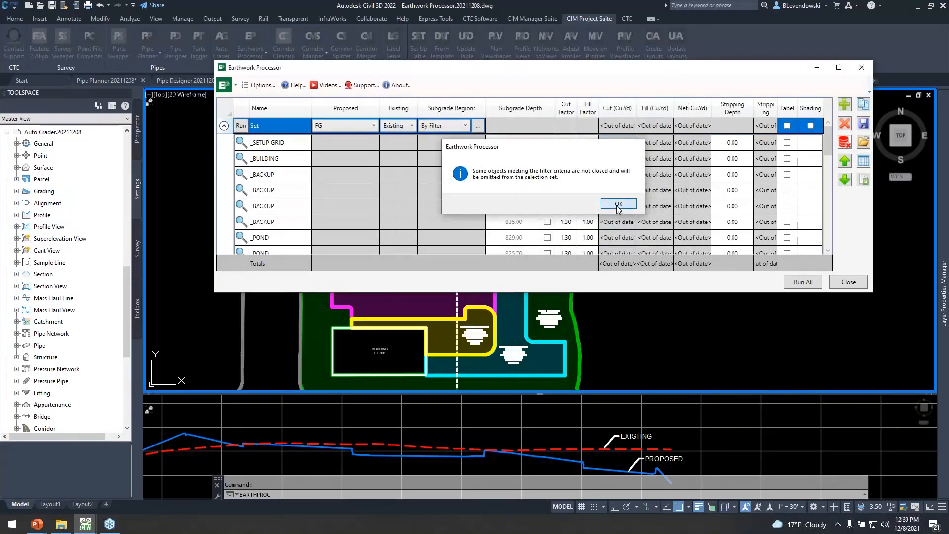
{"action": "left_click", "coordinate": [617, 206]}
{"action": "left_click", "coordinate": [843, 281]}
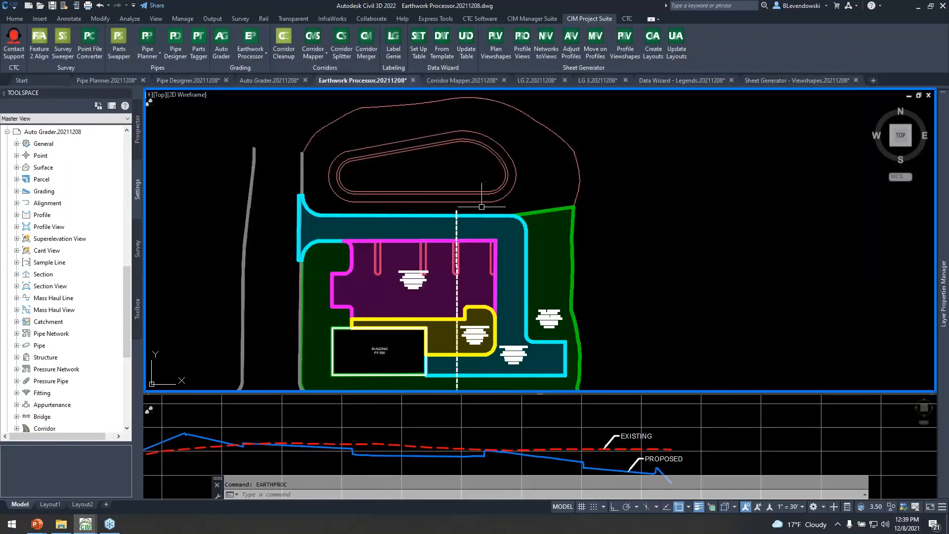
Open the layer list and highlight the earthwork layers from ERWK-PVMENT-LITE through ERWK-TURF.
{"action": "type", "text": "la"}
{"action": "key", "text": "Return"}
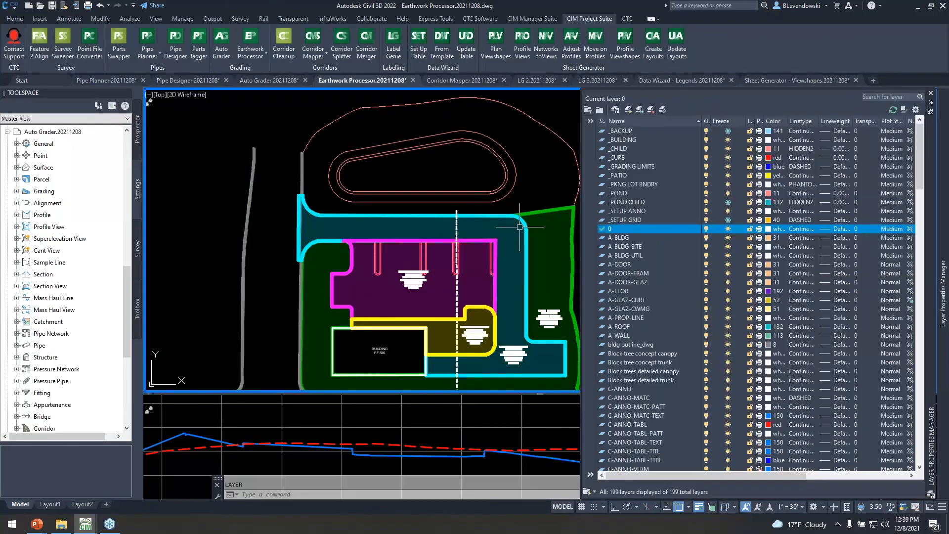
{"action": "scroll", "coordinate": [667, 264], "scroll_direction": "down", "scroll_amount": 4}
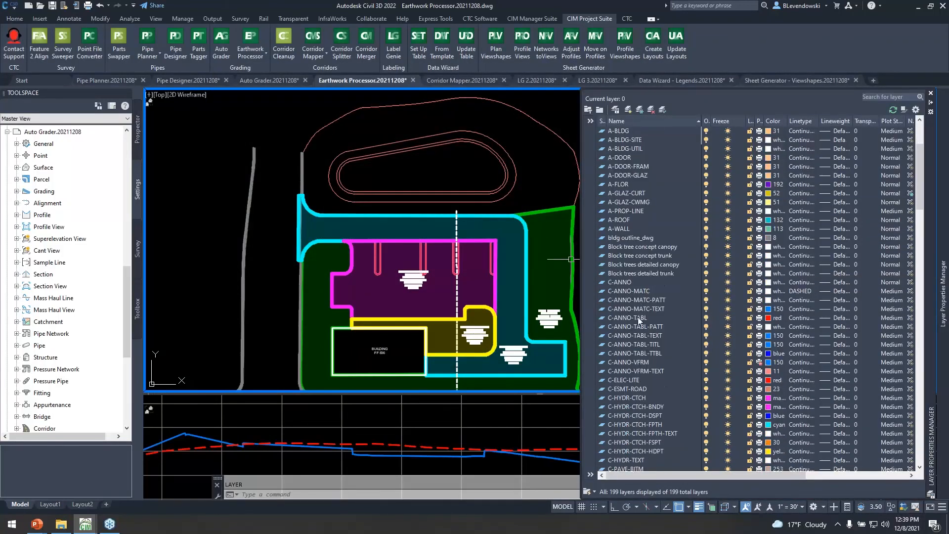
{"action": "left_click", "coordinate": [638, 317]}
{"action": "key", "text": "e"}
{"action": "scroll", "coordinate": [643, 329], "scroll_direction": "down", "scroll_amount": 2}
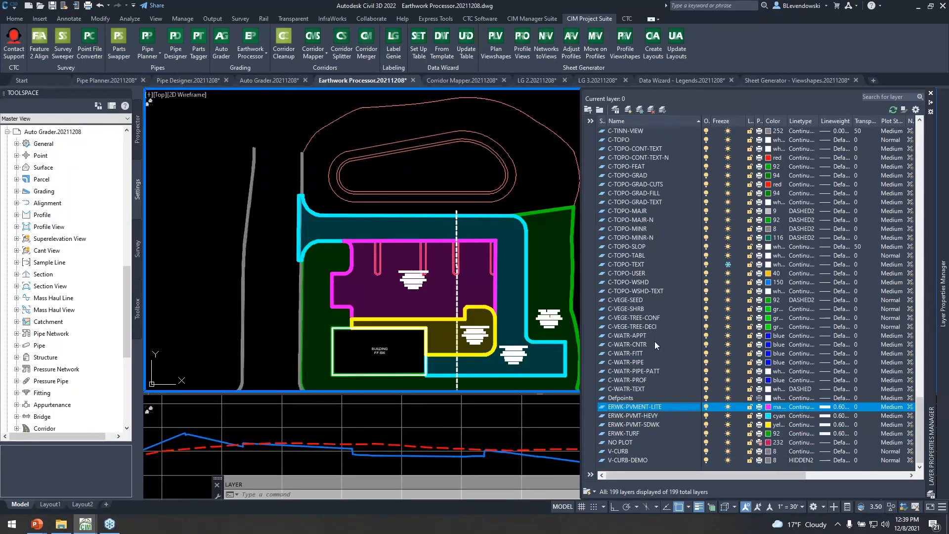
{"action": "left_click", "coordinate": [624, 433], "text": "shift"}
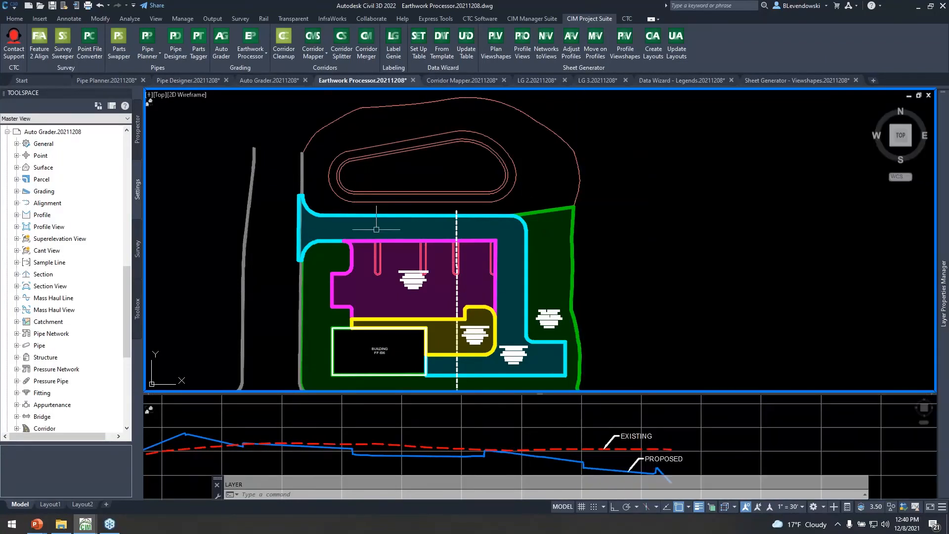
Examine the shaded earthwork regions and their volume labels around the parking lot.
{"action": "scroll", "coordinate": [322, 222], "scroll_direction": "up", "scroll_amount": 5}
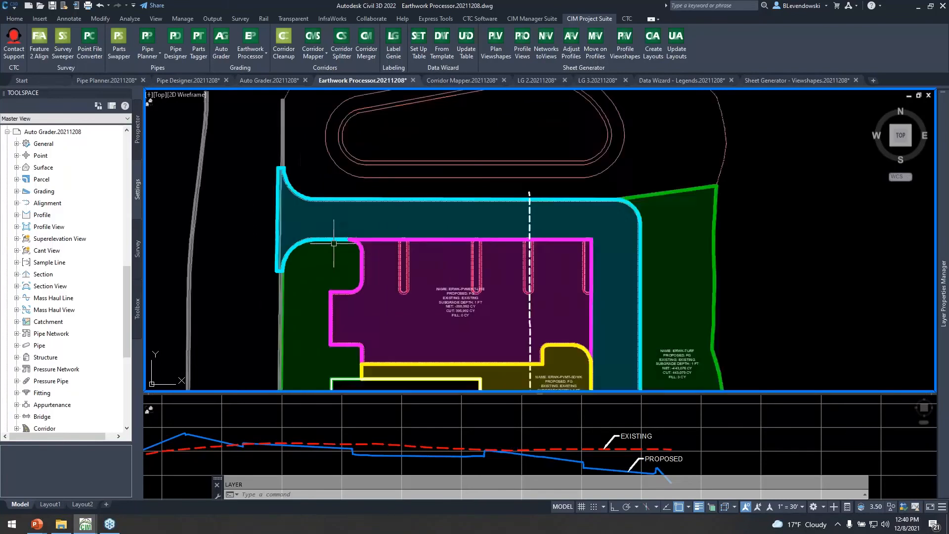
{"action": "scroll", "coordinate": [332, 243], "scroll_direction": "down", "scroll_amount": 1}
{"action": "middle_click_drag", "start_coordinate": [787, 313], "coordinate": [637, 266]}
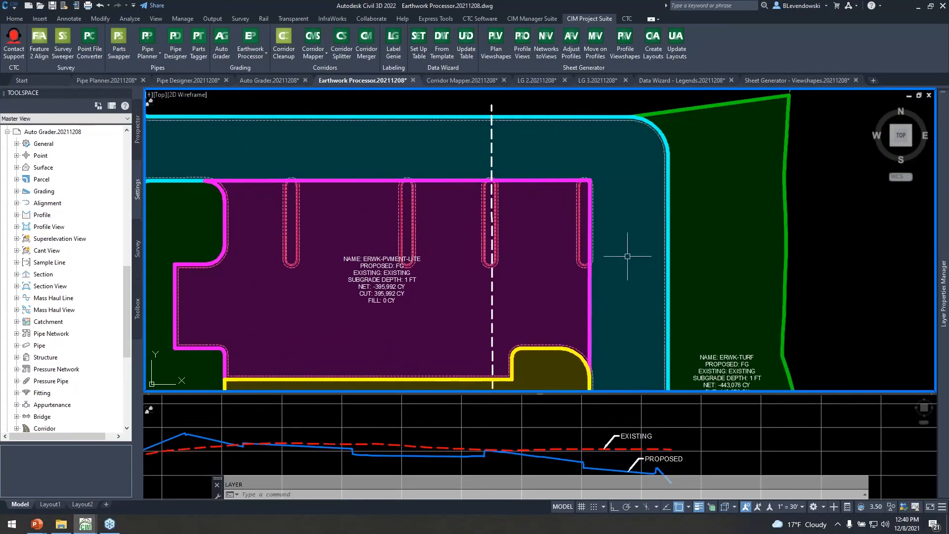
{"action": "scroll", "coordinate": [626, 254], "scroll_direction": "down", "scroll_amount": 3}
{"action": "key", "text": "alt+Tab"}
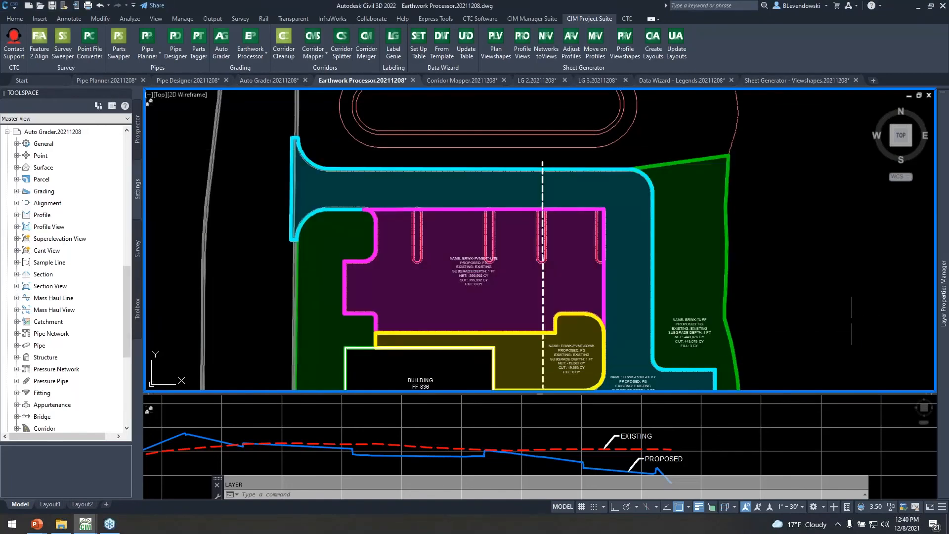
{"action": "mouse_move", "coordinate": [851, 321]}
Switch to the Corridor Mapper drawing and examine the corridor plan around the 10+25 sample line beside its assembly and section views.
{"action": "left_click", "coordinate": [456, 80]}
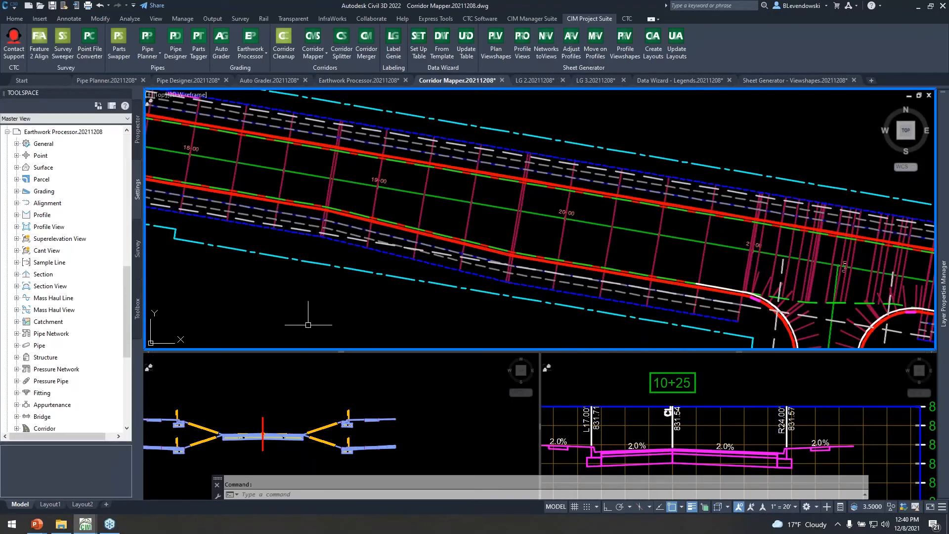
{"action": "scroll", "coordinate": [374, 270], "scroll_direction": "down", "scroll_amount": 1}
{"action": "middle_click_drag", "start_coordinate": [242, 271], "coordinate": [711, 321]}
{"action": "mouse_move", "coordinate": [250, 301]}
{"action": "middle_mouse_down"}
{"action": "mouse_move", "coordinate": [616, 288]}
{"action": "mouse_move", "coordinate": [708, 258]}
{"action": "middle_mouse_up"}
{"action": "mouse_move", "coordinate": [359, 293]}
{"action": "middle_mouse_down"}
{"action": "mouse_move", "coordinate": [538, 277]}
{"action": "mouse_move", "coordinate": [576, 285]}
{"action": "middle_mouse_up"}
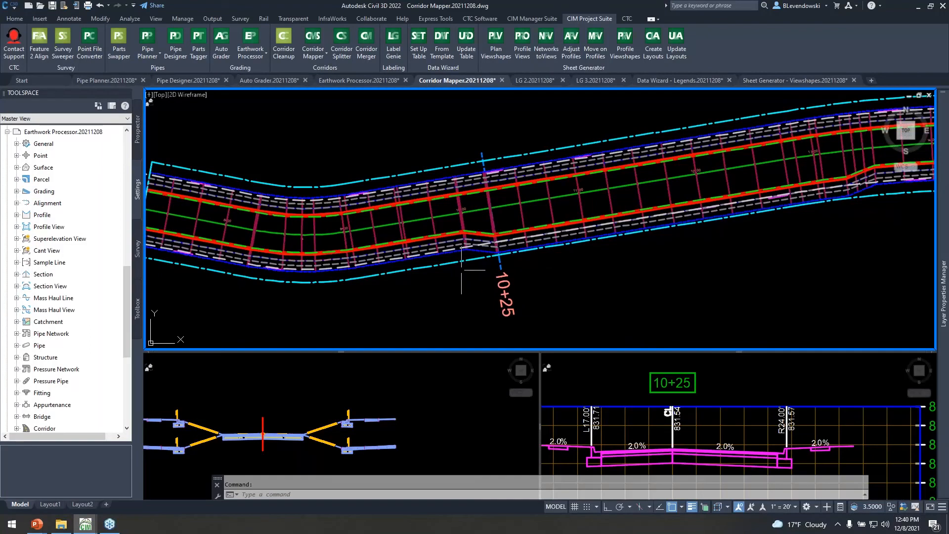
{"action": "left_click", "coordinate": [320, 416]}
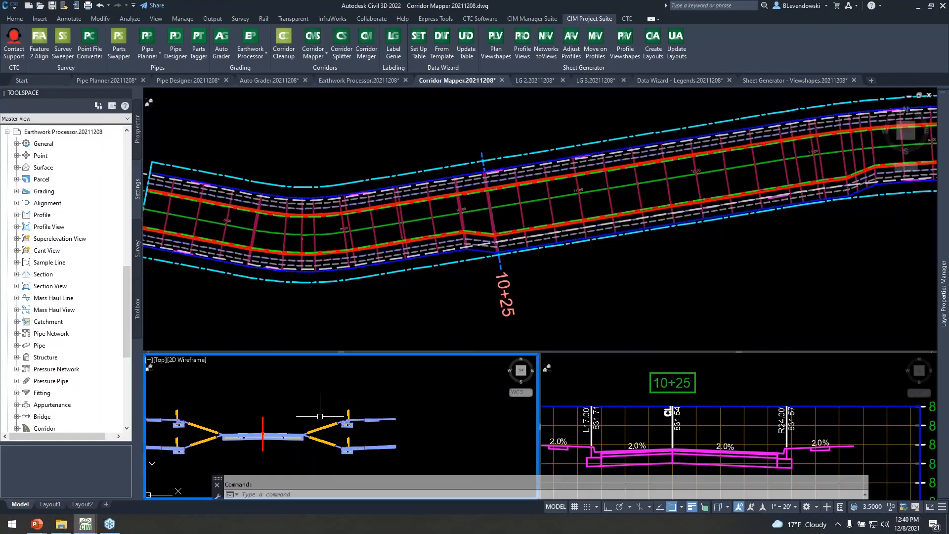
{"action": "left_click", "coordinate": [410, 311]}
{"action": "key", "text": "Escape"}
Select the short magenta line on the corridor's upper edge at station 10+25 and compare it with the surrounding corridor.
{"action": "scroll", "coordinate": [493, 169], "scroll_direction": "up", "scroll_amount": 4}
{"action": "scroll", "coordinate": [497, 169], "scroll_direction": "up", "scroll_amount": 6}
{"action": "left_click", "coordinate": [513, 189]}
{"action": "scroll", "coordinate": [494, 207], "scroll_direction": "down", "scroll_amount": 4}
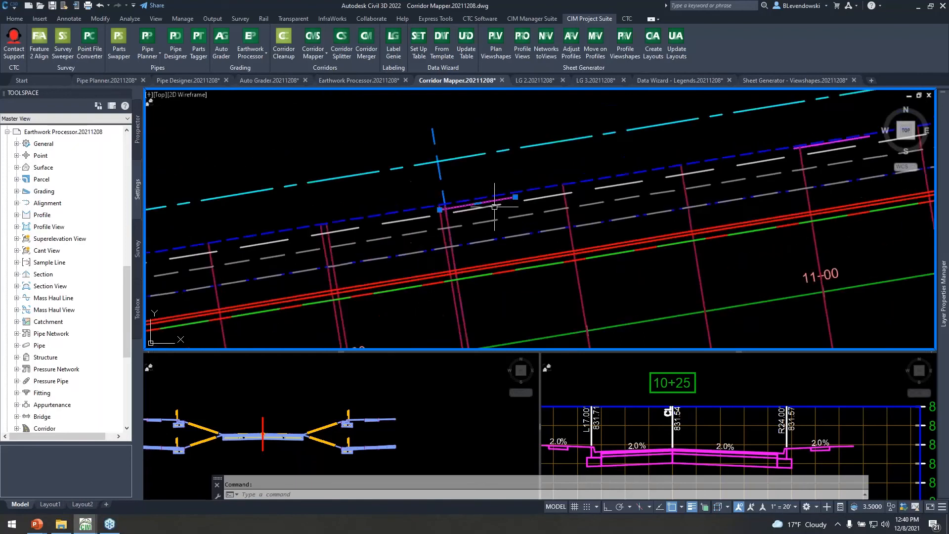
{"action": "scroll", "coordinate": [494, 207], "scroll_direction": "down", "scroll_amount": 2}
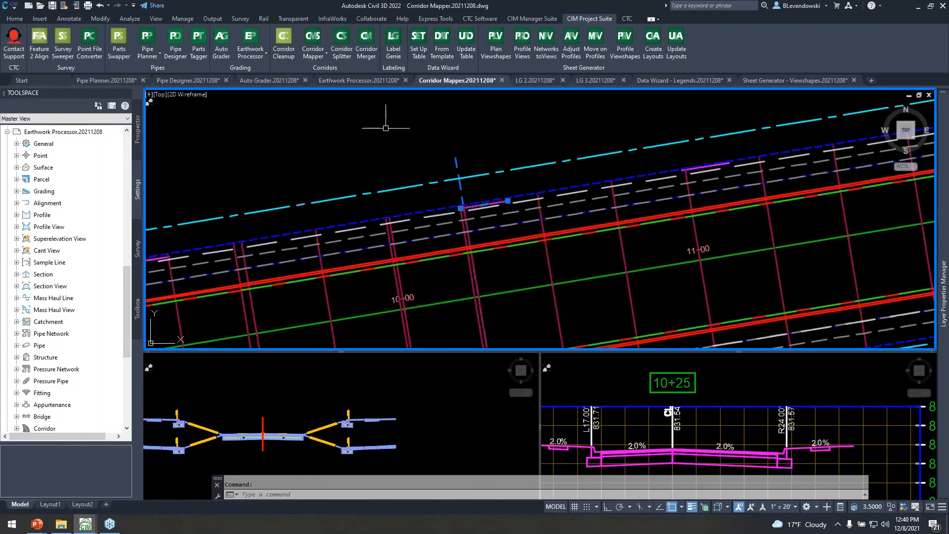
Check the properties of the selected magenta curb line and examine the corridor through the side-road intersection.
{"action": "key", "text": "ctrl+1"}
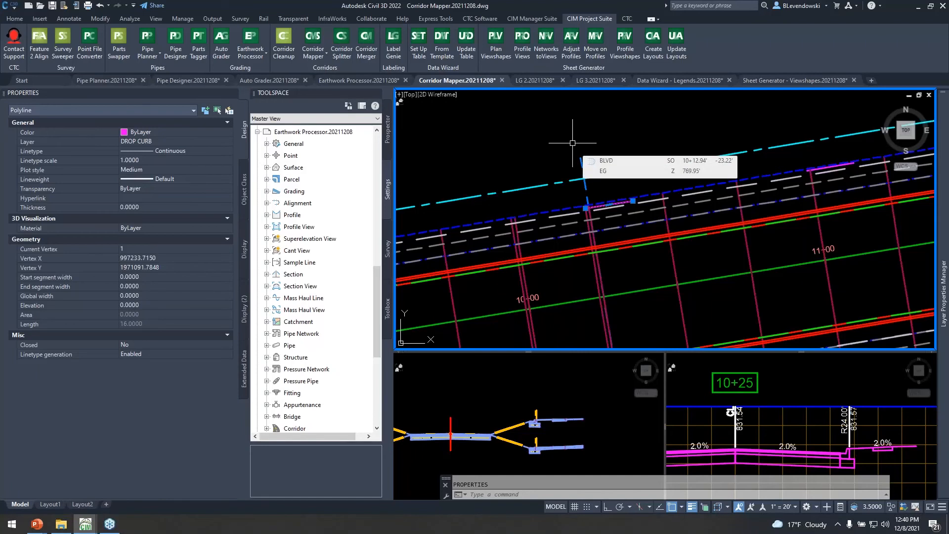
{"action": "key", "text": "Escape"}
{"action": "scroll", "coordinate": [489, 246], "scroll_direction": "down", "scroll_amount": 4}
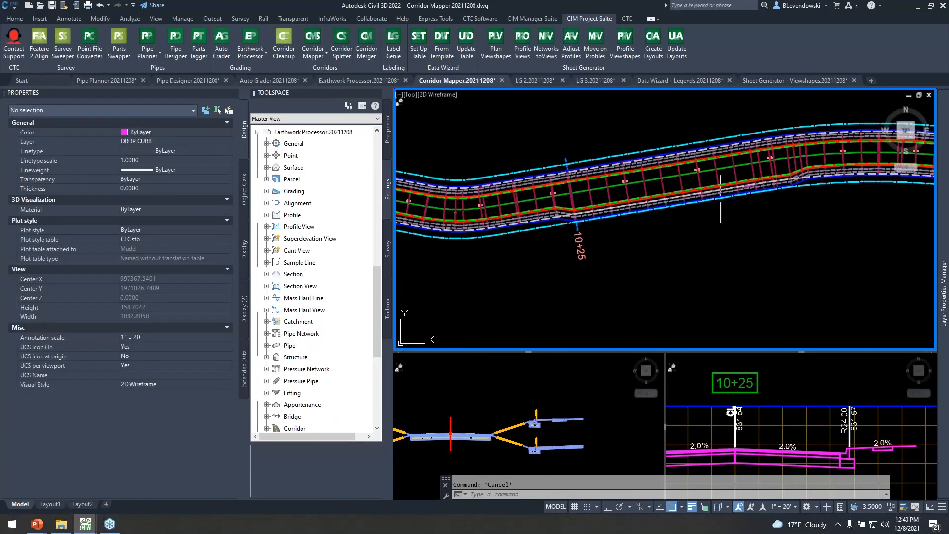
{"action": "middle_click_drag", "start_coordinate": [708, 252], "coordinate": [397, 225]}
{"action": "middle_click_drag", "start_coordinate": [680, 279], "coordinate": [547, 269]}
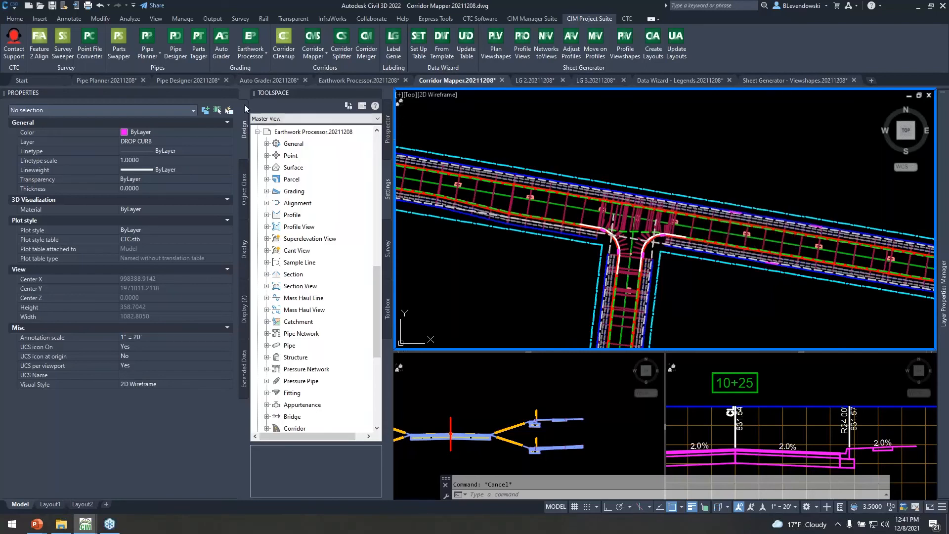
{"action": "left_click", "coordinate": [233, 94]}
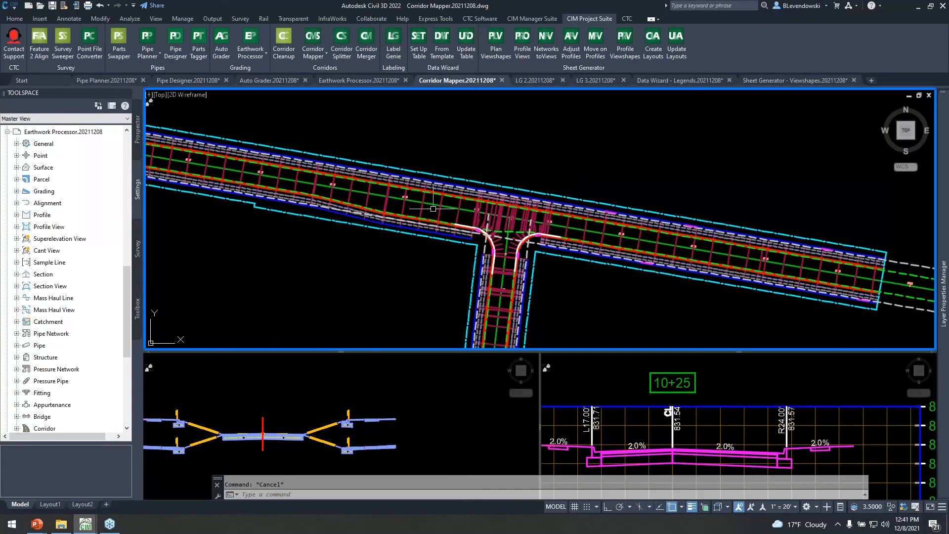
{"action": "scroll", "coordinate": [487, 235], "scroll_direction": "up", "scroll_amount": 4}
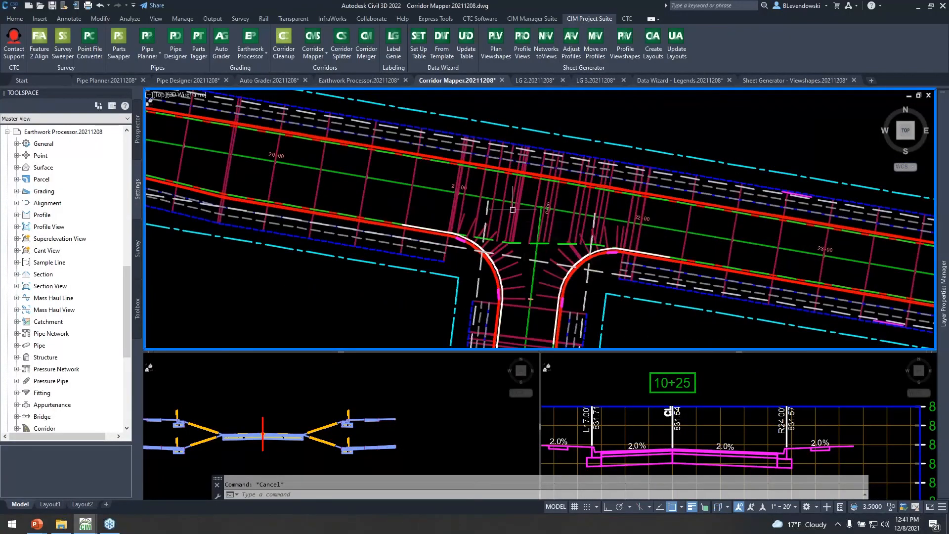
{"action": "scroll", "coordinate": [513, 208], "scroll_direction": "down", "scroll_amount": 2}
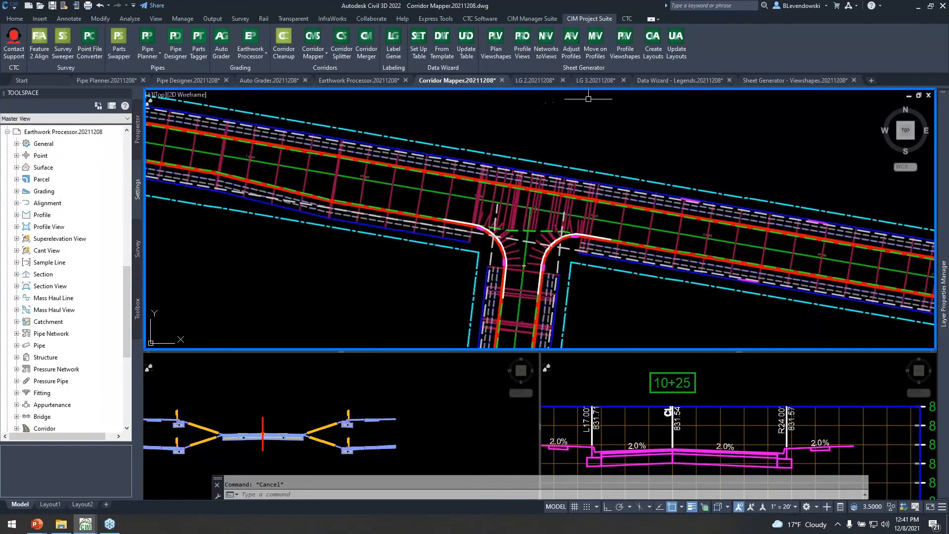
Switch to the Data Wizard - Legends drawing and start setting up a Data Wizard table.
{"action": "left_click", "coordinate": [666, 80]}
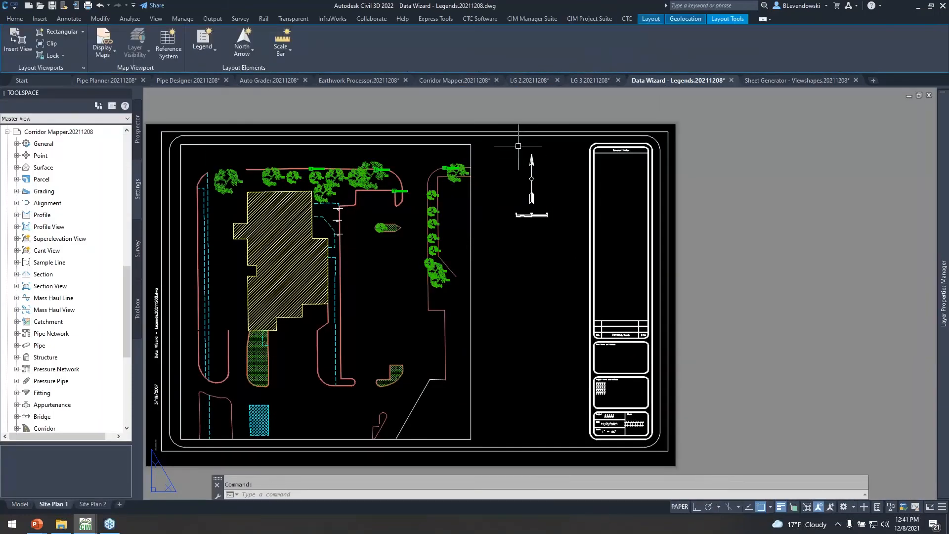
{"action": "left_click", "coordinate": [585, 17]}
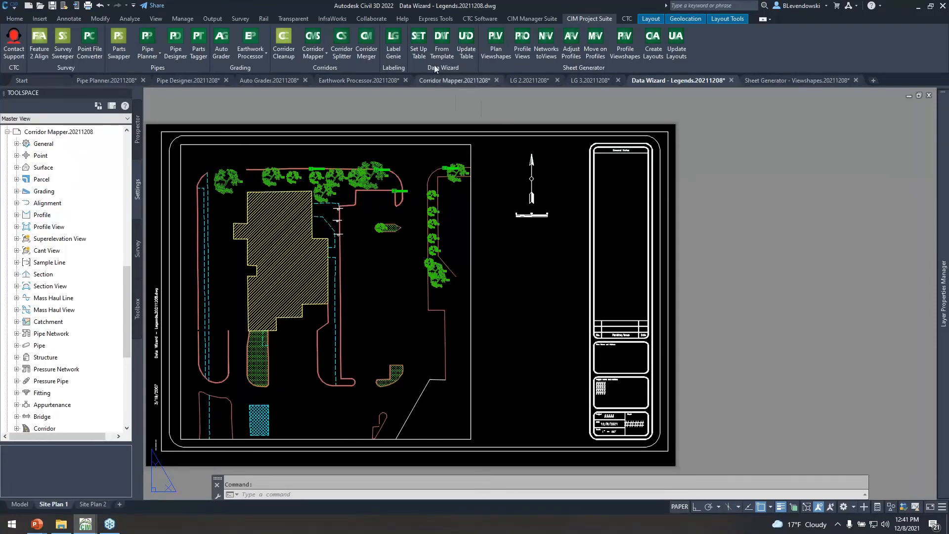
{"action": "left_click", "coordinate": [419, 42]}
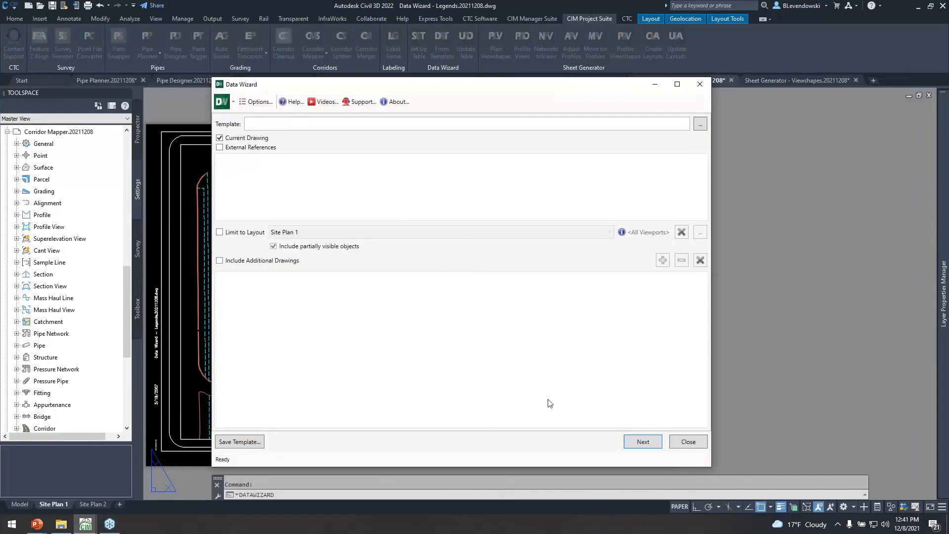
Limit the table's object types to Survey Points, Survey Figures and Hatches for the current drawing, and list the matching objects.
{"action": "left_click", "coordinate": [641, 442]}
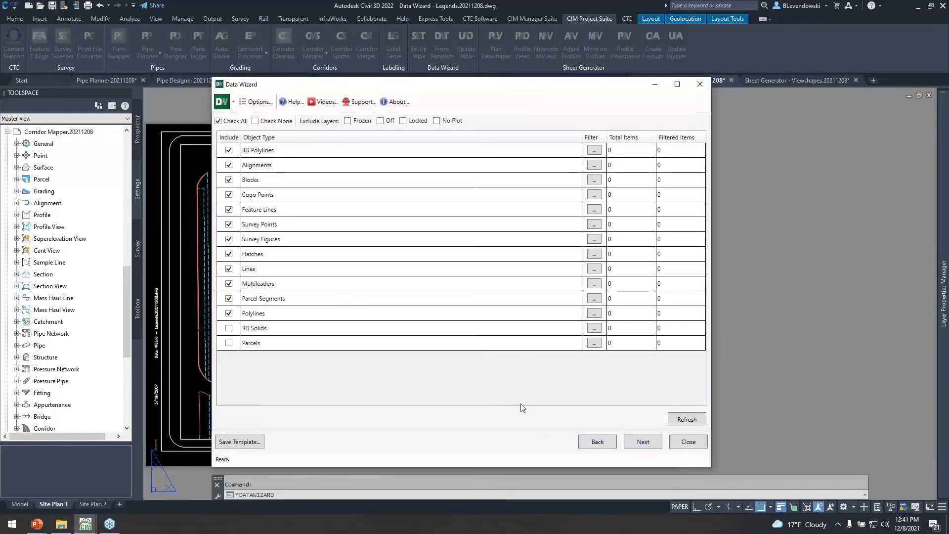
{"action": "left_click", "coordinate": [266, 121]}
{"action": "left_click", "coordinate": [229, 225]}
{"action": "left_click", "coordinate": [228, 240]}
{"action": "left_click", "coordinate": [228, 254]}
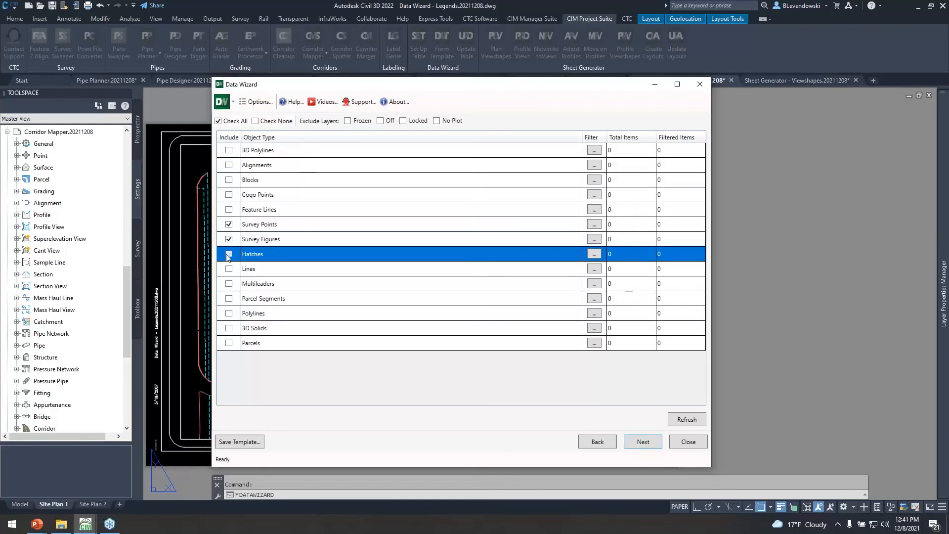
{"action": "left_click", "coordinate": [650, 446]}
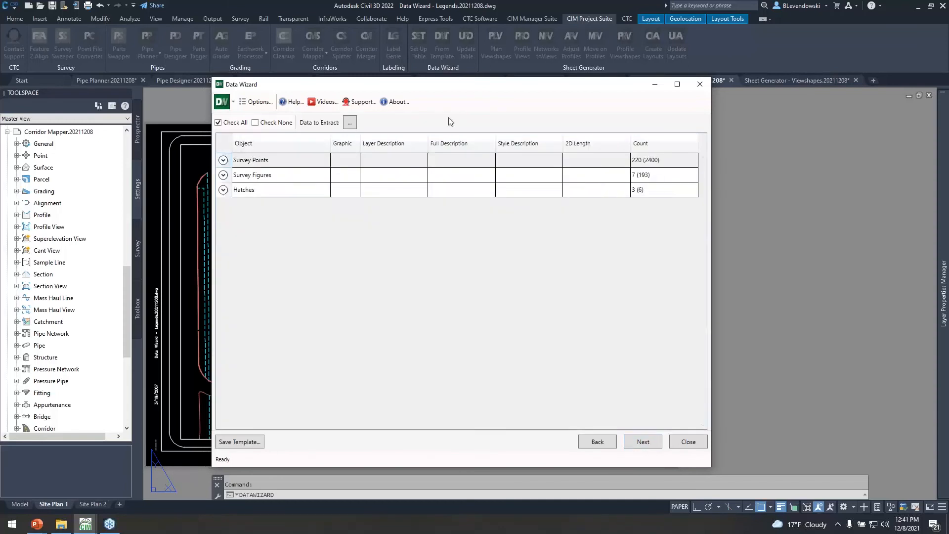
Expand the Survey Points group in the extracted object list to view its individual entries.
{"action": "left_click_drag", "start_coordinate": [450, 92], "coordinate": [518, 98]}
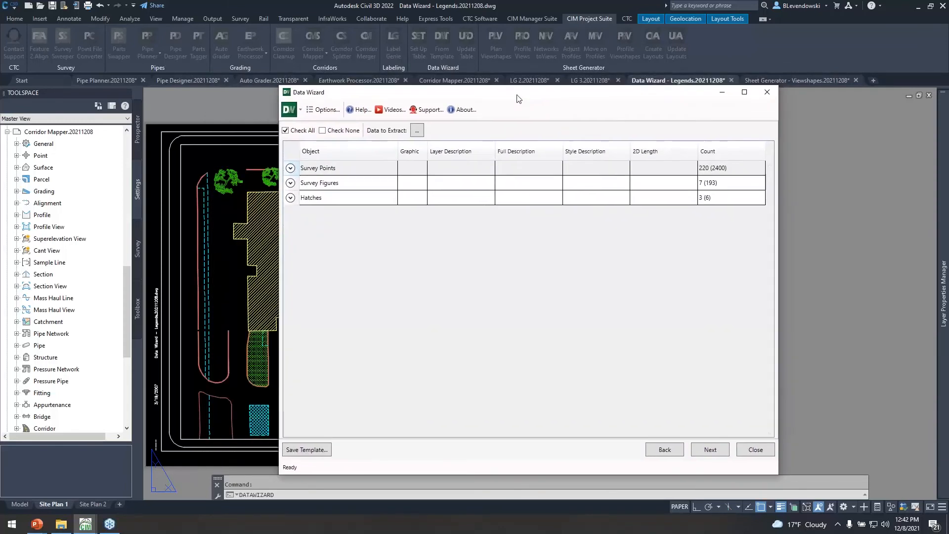
{"action": "left_click", "coordinate": [291, 169]}
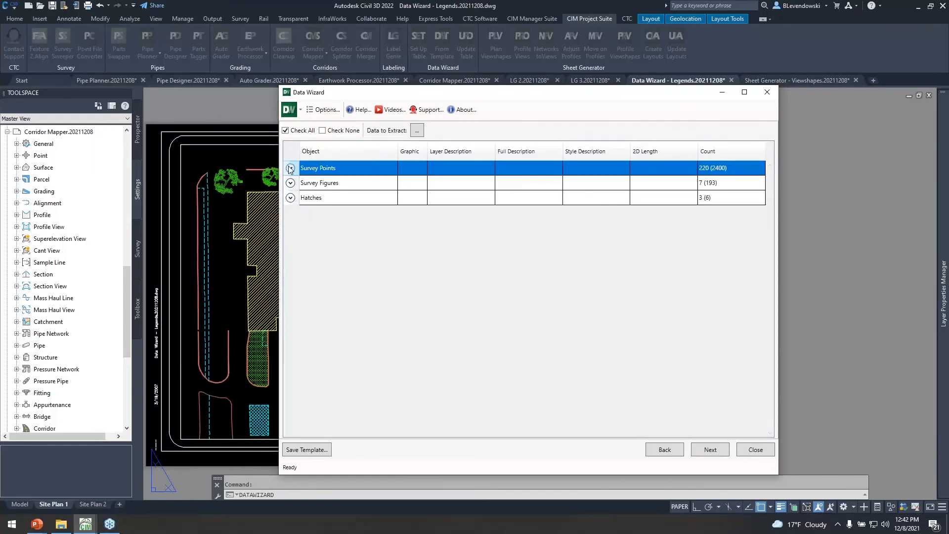
{"action": "left_click", "coordinate": [290, 169]}
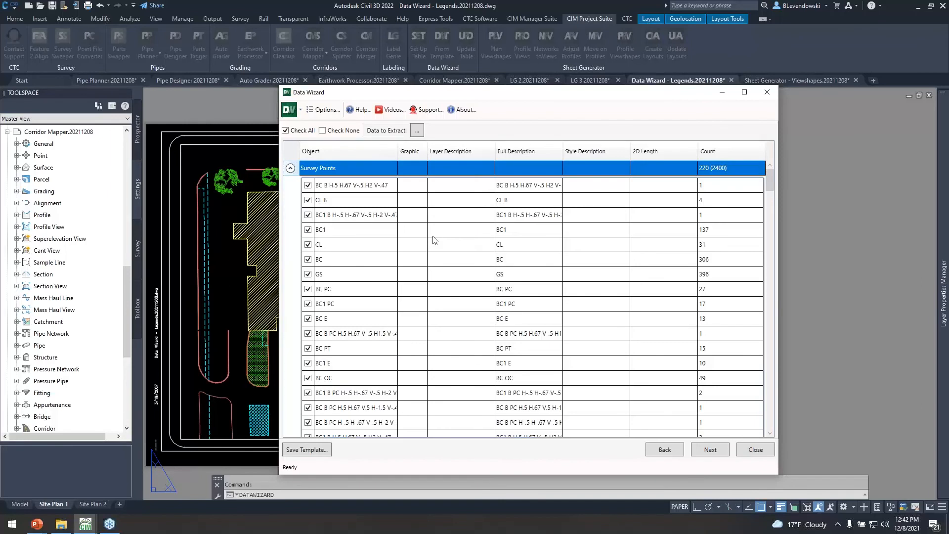
Remove Full Description and Style Description from the data to extract, keep 2D Length, and add 3D Length.
{"action": "left_click", "coordinate": [418, 131]}
{"action": "left_click_drag", "start_coordinate": [523, 192], "coordinate": [665, 182]}
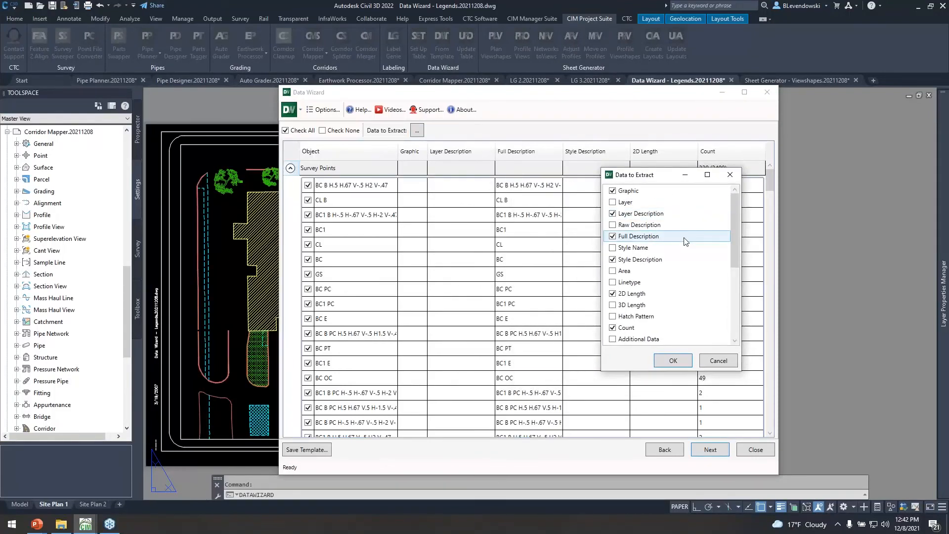
{"action": "left_click", "coordinate": [613, 236]}
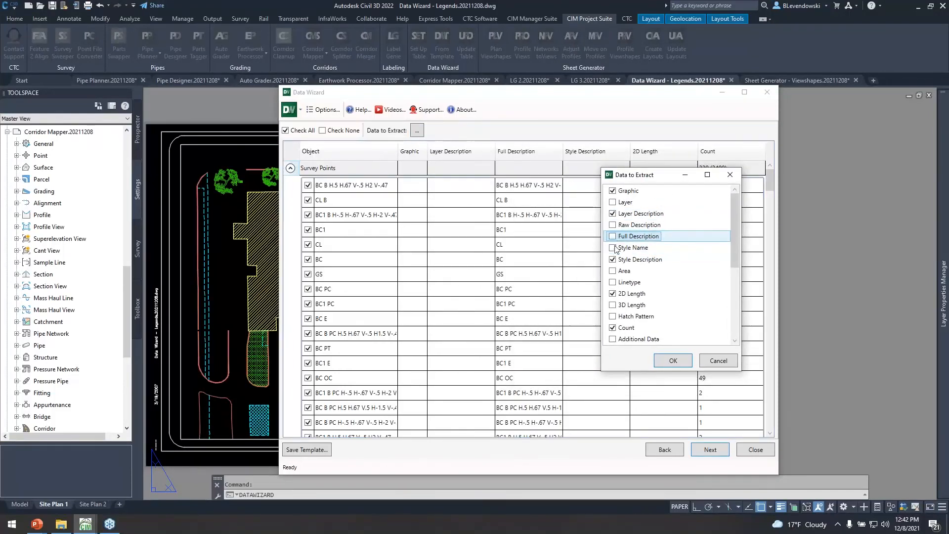
{"action": "left_click", "coordinate": [613, 260]}
{"action": "left_click", "coordinate": [611, 296]}
{"action": "left_click", "coordinate": [612, 295]}
{"action": "left_click", "coordinate": [613, 305]}
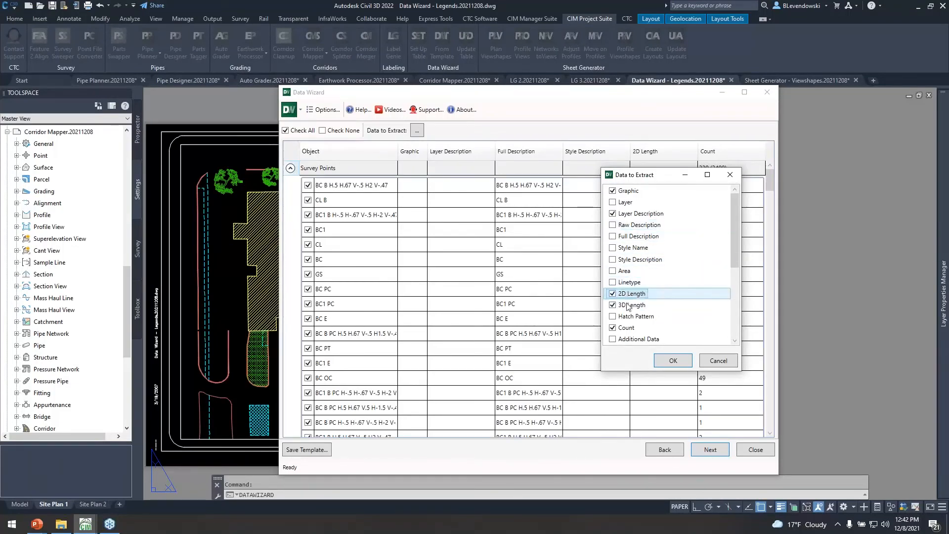
{"action": "scroll", "coordinate": [630, 306], "scroll_direction": "down", "scroll_amount": 2}
{"action": "left_click", "coordinate": [673, 360]}
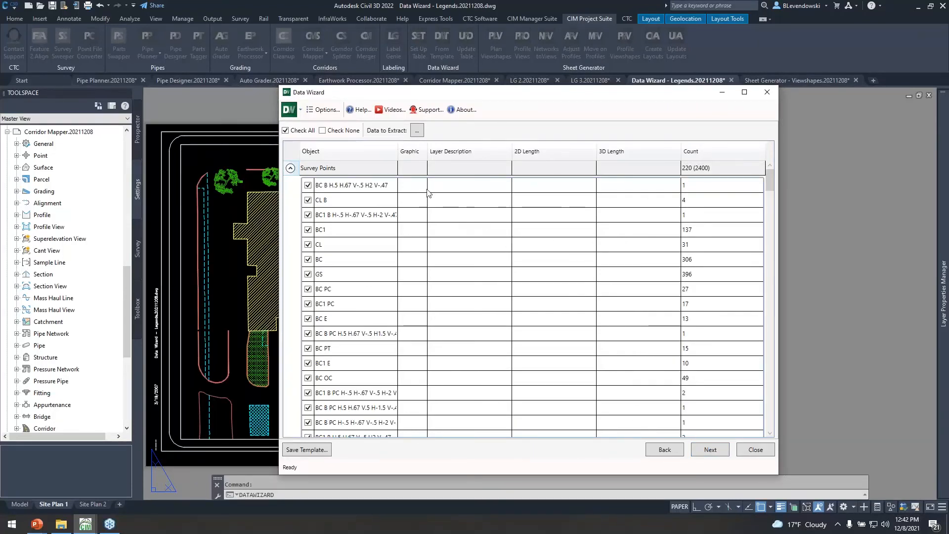
Collapse the Survey Points group and close Data Wizard without saving a template or creating a table.
{"action": "left_click", "coordinate": [290, 169]}
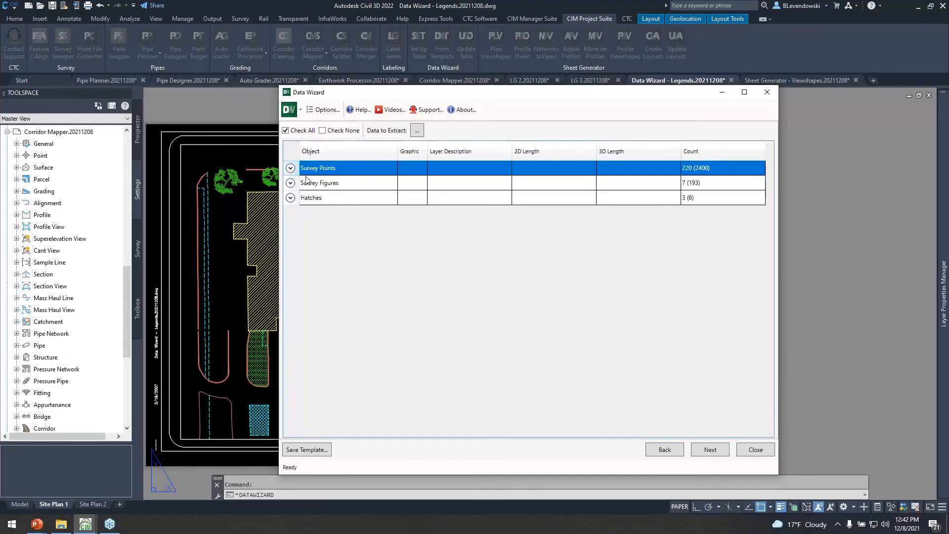
{"action": "left_click_drag", "start_coordinate": [542, 93], "coordinate": [472, 81]}
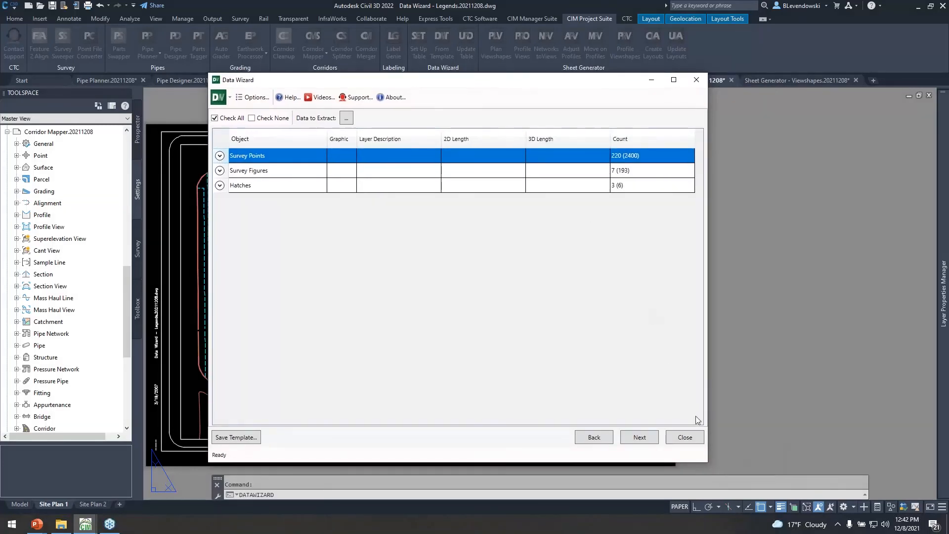
{"action": "left_click", "coordinate": [685, 437]}
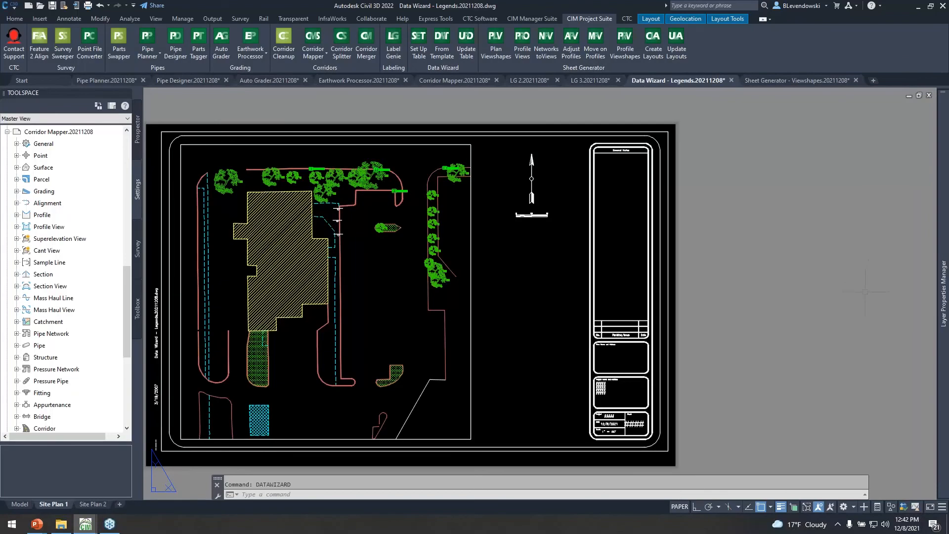
Open the layer list, narrow its Name column and examine the descriptions assigned to the survey layers.
{"action": "mouse_move", "coordinate": [942, 292]}
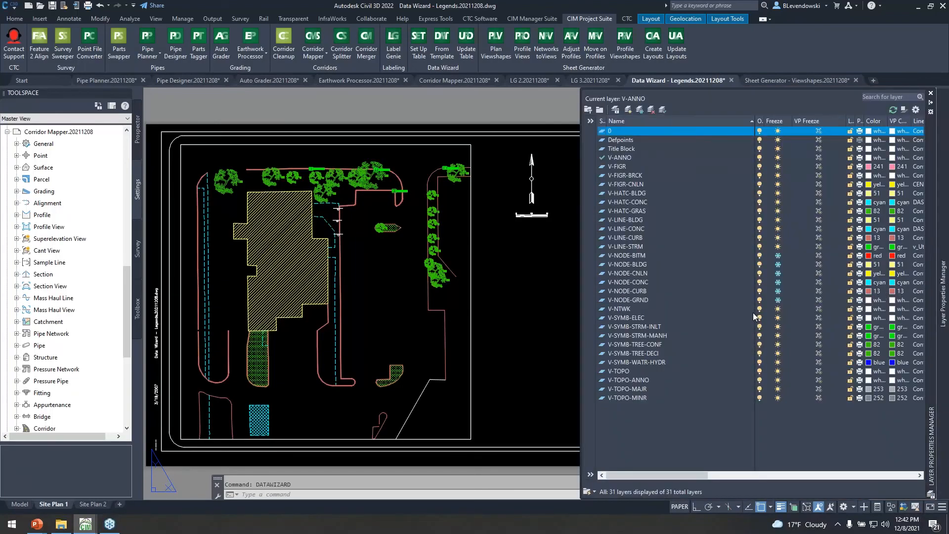
{"action": "left_click_drag", "start_coordinate": [754, 121], "coordinate": [689, 121]}
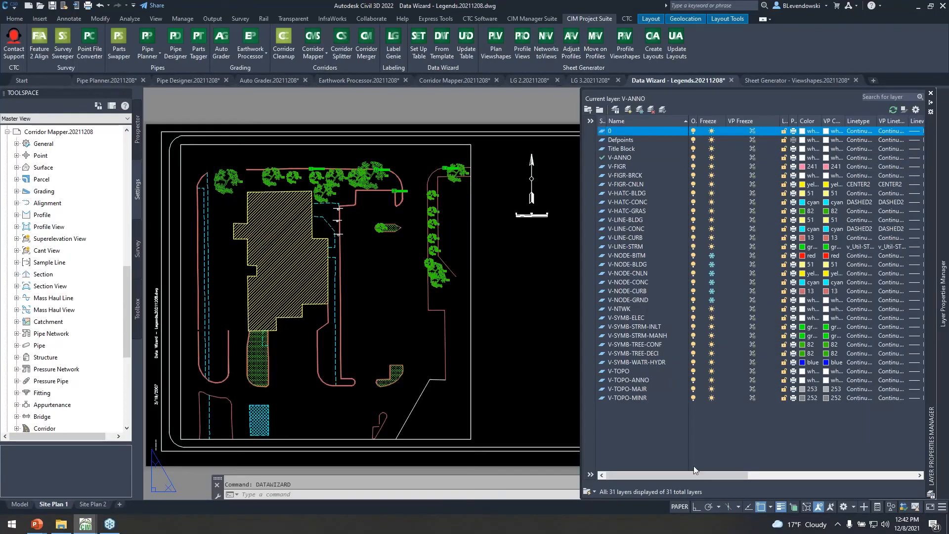
{"action": "left_click_drag", "start_coordinate": [690, 473], "coordinate": [885, 473]}
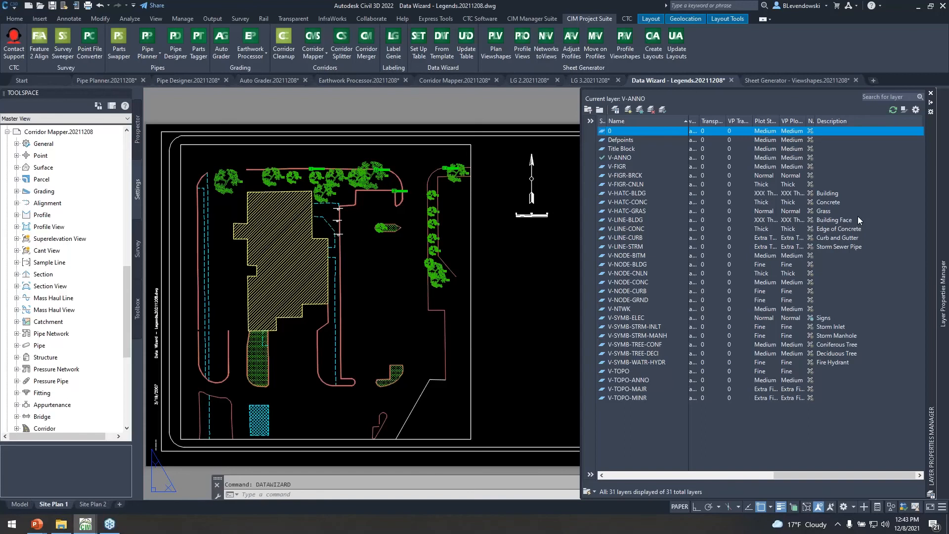
{"action": "left_click", "coordinate": [835, 194]}
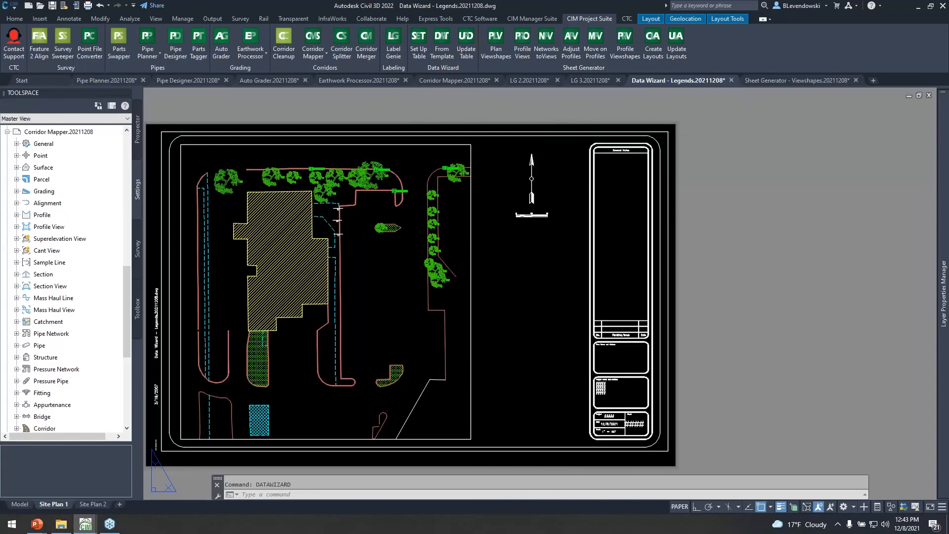
{"action": "middle_click_drag", "start_coordinate": [699, 119], "coordinate": [610, 167]}
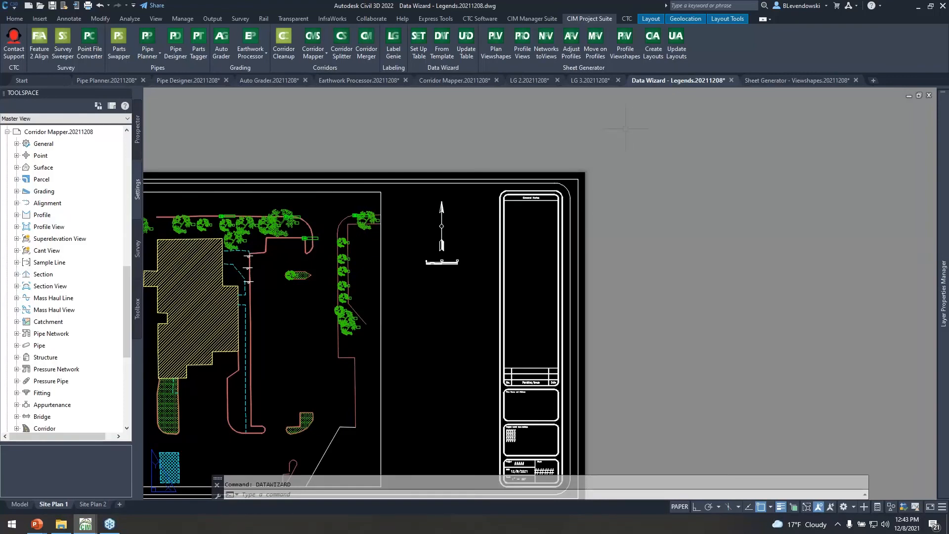
Switch to the Sheet Generator - Viewshapes drawing and examine the road plan and the built-in plan production tools.
{"action": "left_click", "coordinate": [785, 81]}
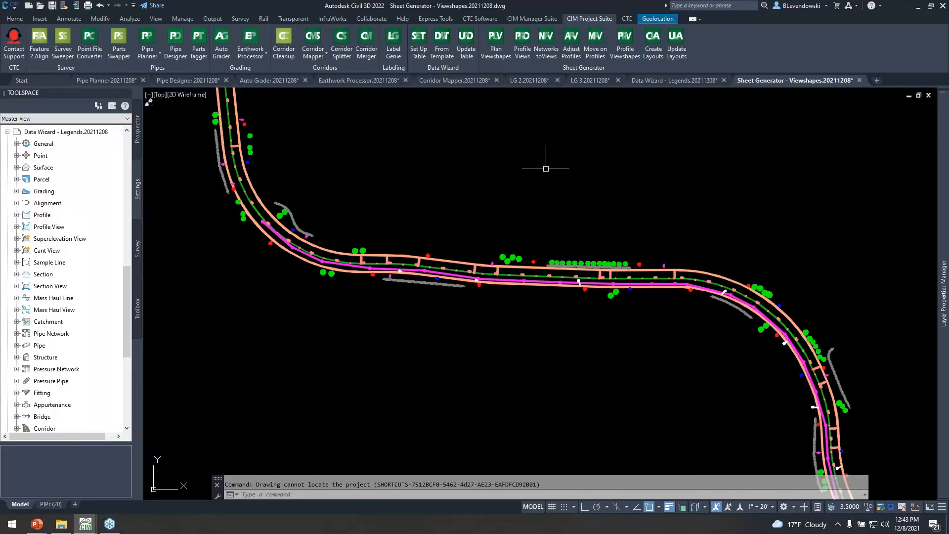
{"action": "middle_click_drag", "start_coordinate": [605, 144], "coordinate": [539, 153]}
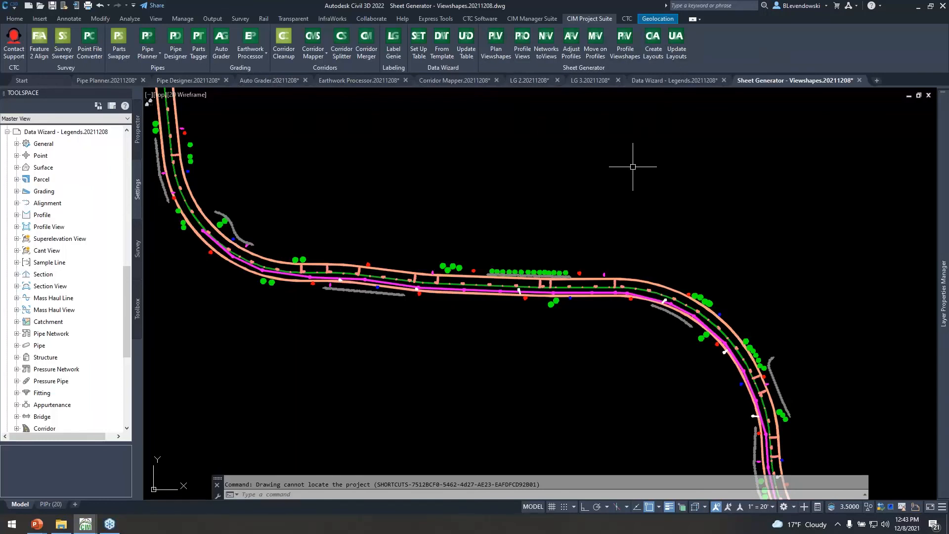
{"action": "mouse_move", "coordinate": [616, 165]}
{"action": "left_click", "coordinate": [214, 19]}
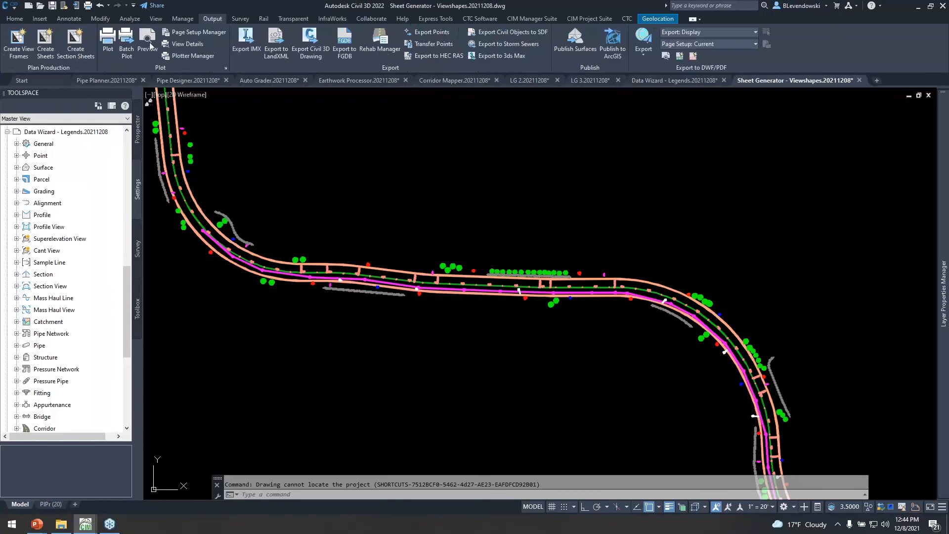
{"action": "left_click", "coordinate": [14, 19]}
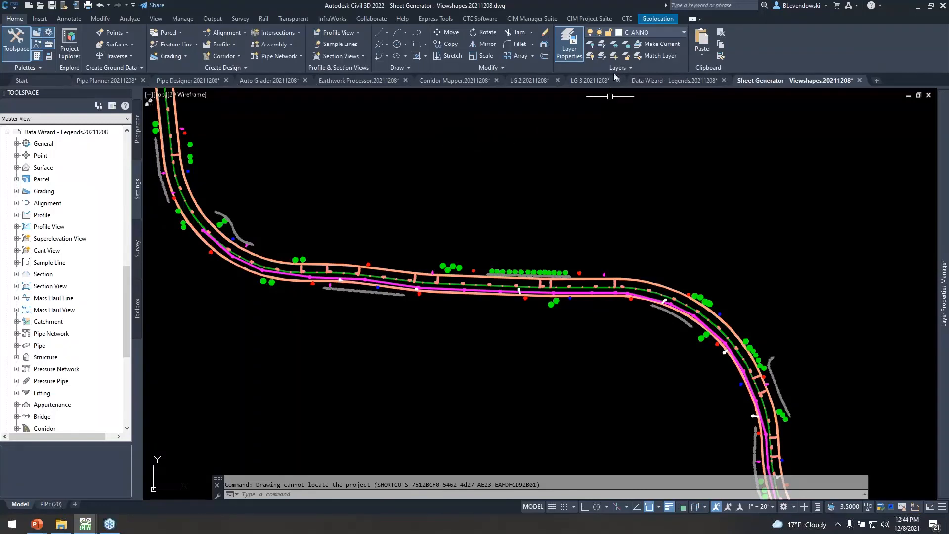
Generate plan viewshapes with match lines along the road alignment.
{"action": "left_click", "coordinate": [588, 19]}
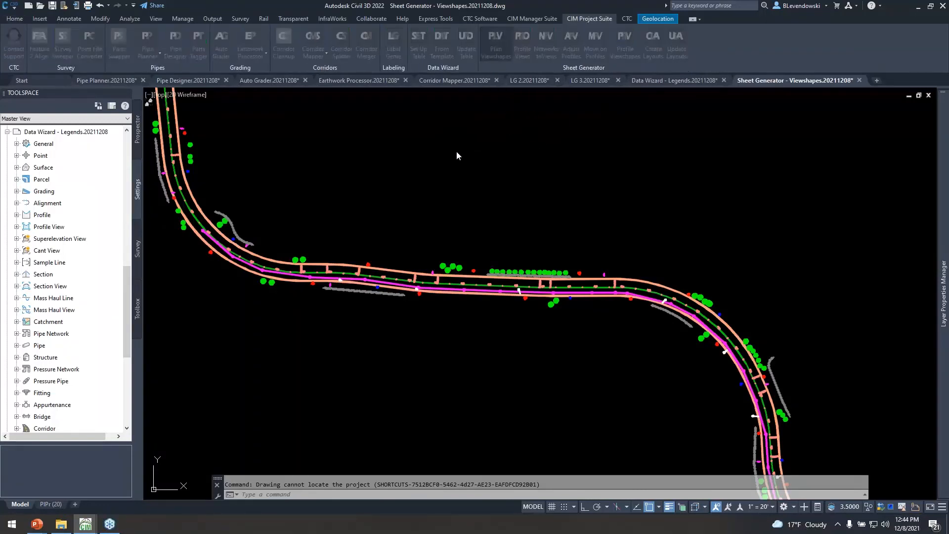
{"action": "left_click_drag", "start_coordinate": [868, 124], "coordinate": [388, 95]}
{"action": "left_click", "coordinate": [606, 339]}
{"action": "left_click", "coordinate": [606, 338]}
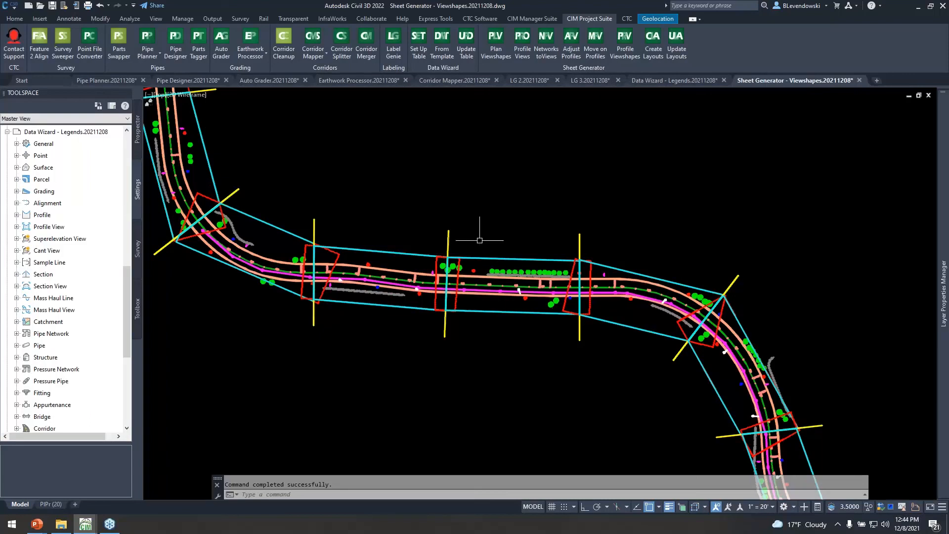
Select the viewshape on the curved western stretch, then the yellow match line at its upper end, to inspect them.
{"action": "scroll", "coordinate": [484, 233], "scroll_direction": "down", "scroll_amount": 1}
{"action": "scroll", "coordinate": [330, 223], "scroll_direction": "up", "scroll_amount": 3}
{"action": "left_click", "coordinate": [324, 196]}
{"action": "key", "text": "Escape"}
{"action": "left_click", "coordinate": [302, 186]}
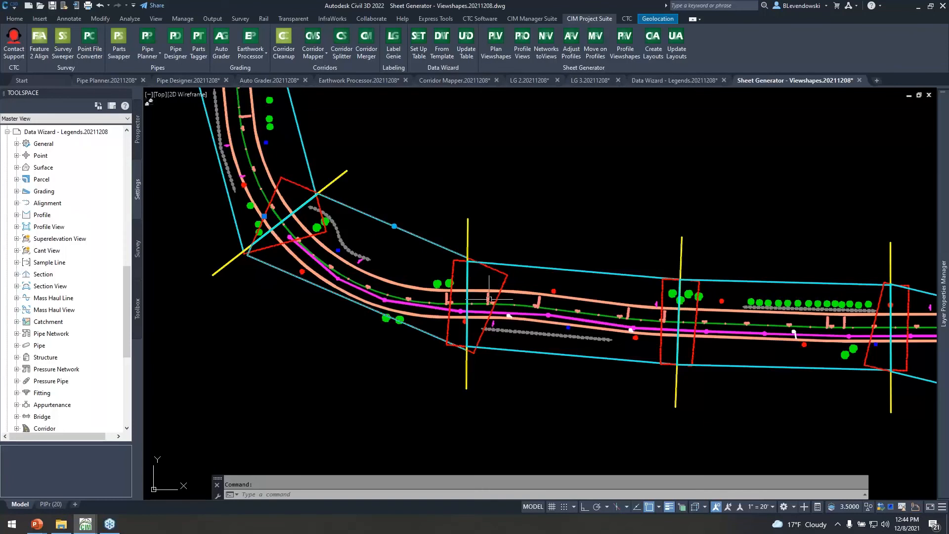
{"action": "key", "text": "Escape"}
{"action": "left_click", "coordinate": [360, 183]}
{"action": "left_click", "coordinate": [336, 156]}
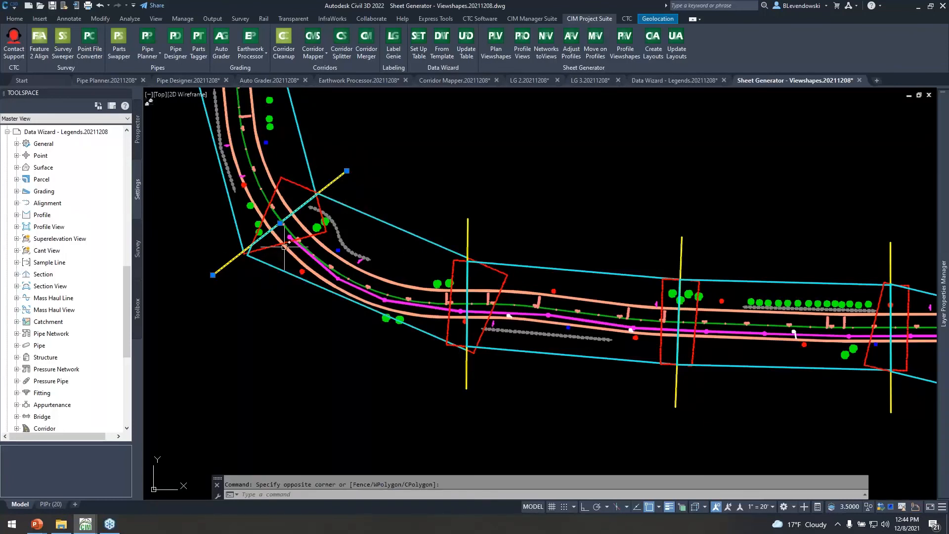
Inspect the cyan viewshape along the curve and its red print areas at the match lines, leaving nothing selected.
{"action": "key", "text": "Escape"}
{"action": "scroll", "coordinate": [310, 200], "scroll_direction": "up", "scroll_amount": 2}
{"action": "left_click", "coordinate": [454, 208]}
{"action": "left_click", "coordinate": [415, 251]}
{"action": "key", "text": "Escape"}
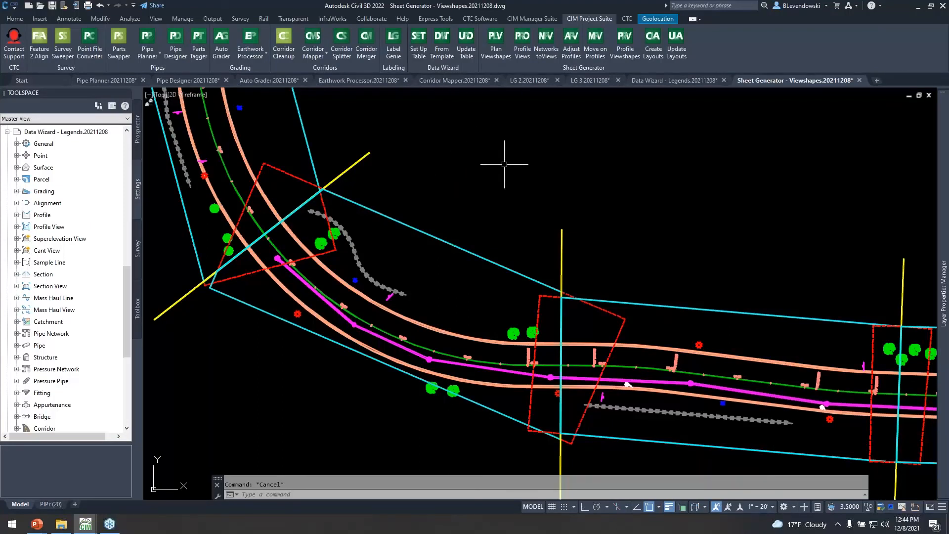
Switch to the PIPr (20) layout and select the upper plan viewport to inspect its extents.
{"action": "left_click", "coordinate": [51, 505]}
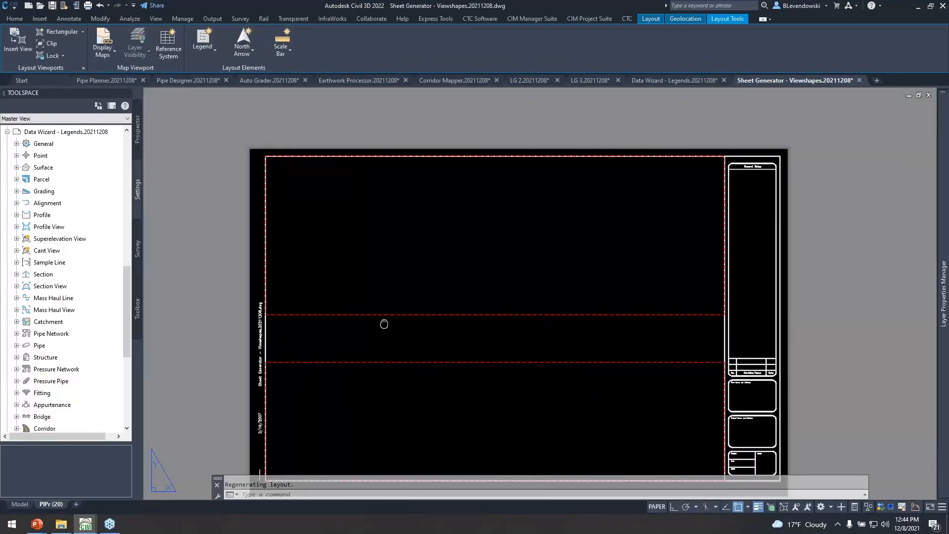
{"action": "middle_click_drag", "start_coordinate": [384, 324], "coordinate": [355, 286]}
{"action": "key", "text": "Escape"}
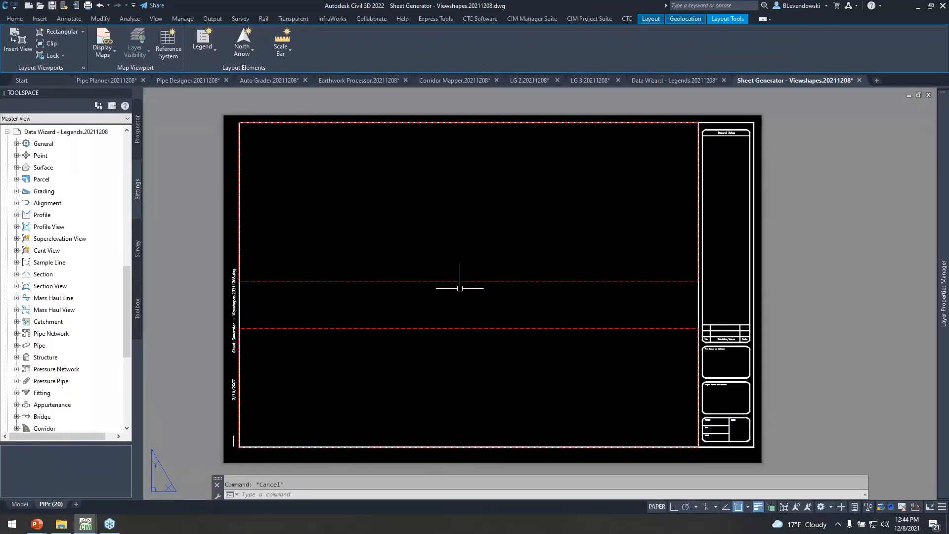
{"action": "left_click", "coordinate": [505, 295]}
{"action": "left_click", "coordinate": [462, 266]}
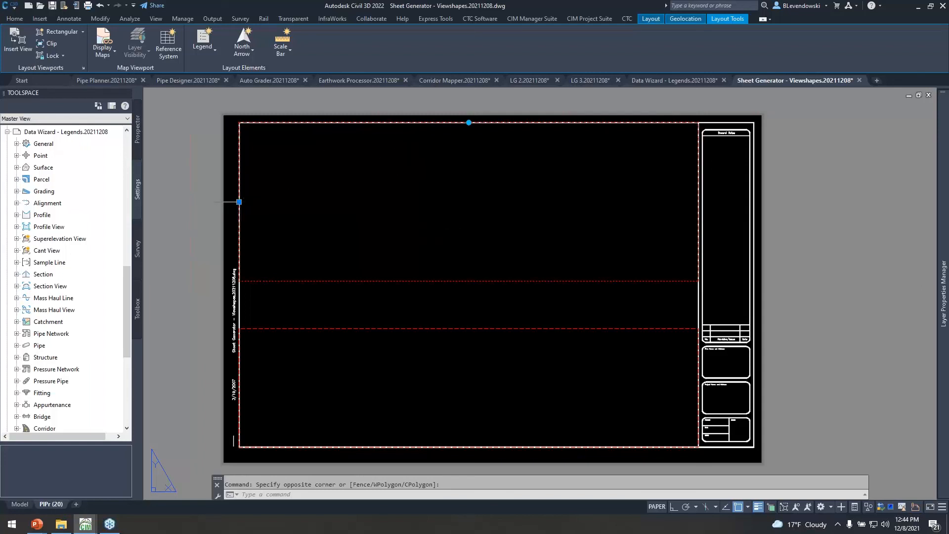
{"action": "left_click", "coordinate": [239, 202]}
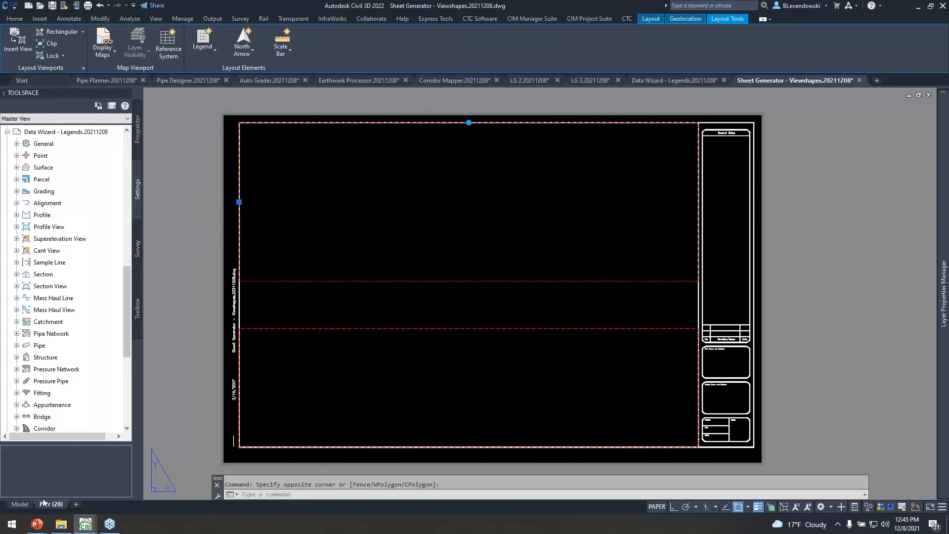
Return to model space, select the plan viewshape on the curve and examine the viewshapes along the rest of the road.
{"action": "left_click", "coordinate": [20, 504]}
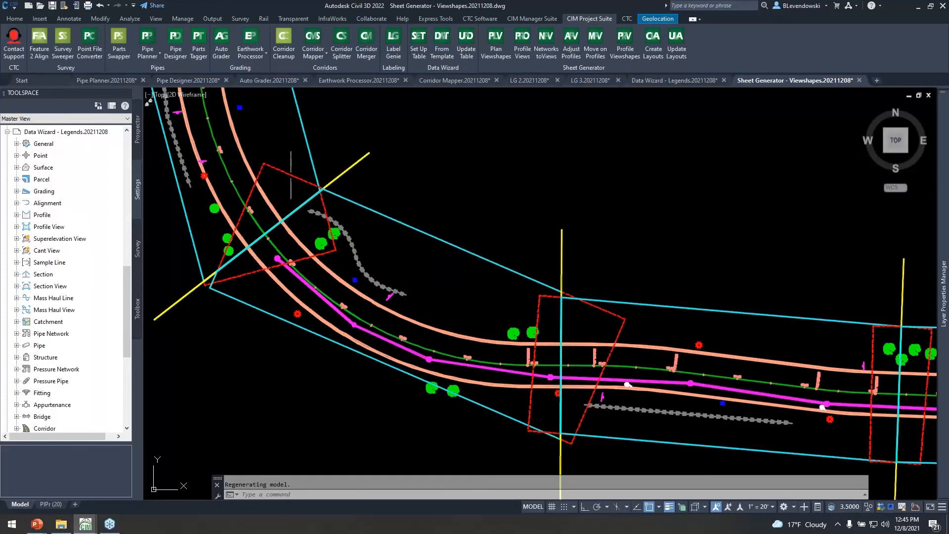
{"action": "left_click", "coordinate": [292, 168]}
{"action": "left_click", "coordinate": [292, 170]}
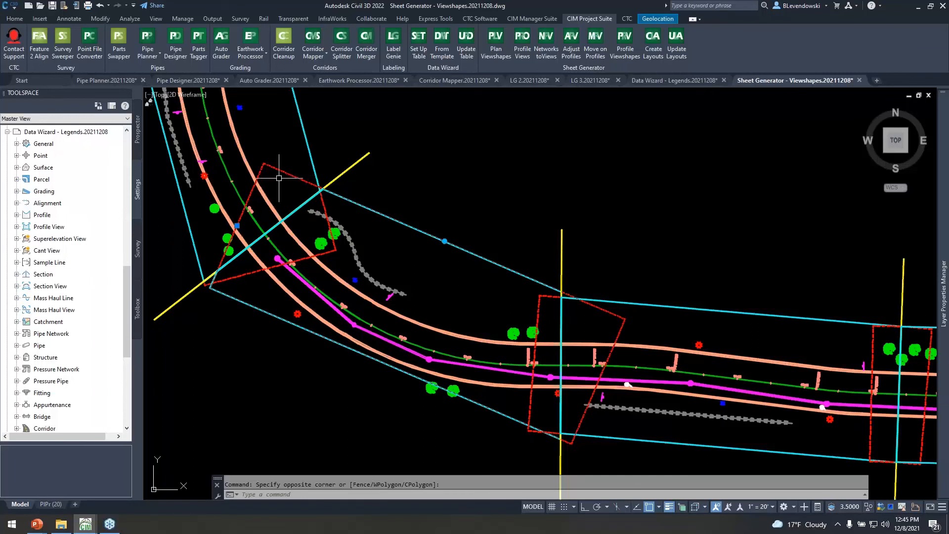
{"action": "scroll", "coordinate": [287, 176], "scroll_direction": "down", "scroll_amount": 2}
{"action": "middle_click_drag", "start_coordinate": [515, 296], "coordinate": [450, 145]}
{"action": "middle_click_drag", "start_coordinate": [691, 245], "coordinate": [566, 303]}
{"action": "scroll", "coordinate": [566, 303], "scroll_direction": "down", "scroll_amount": 5}
{"action": "key", "text": "Escape"}
Create multiple profile views for the Timber Path alignment using the Profile View style, placed beside the southeast end of the plan.
{"action": "left_click", "coordinate": [523, 44]}
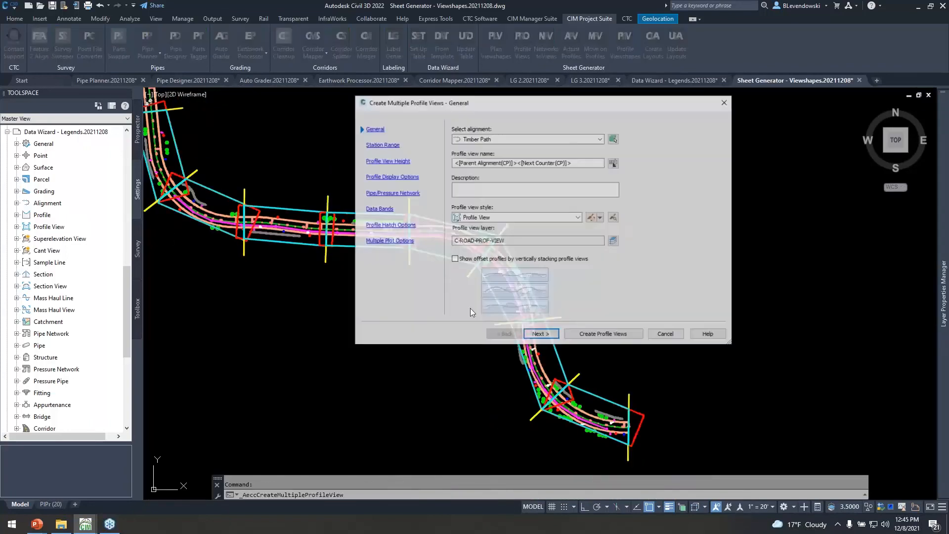
{"action": "left_click", "coordinate": [589, 336]}
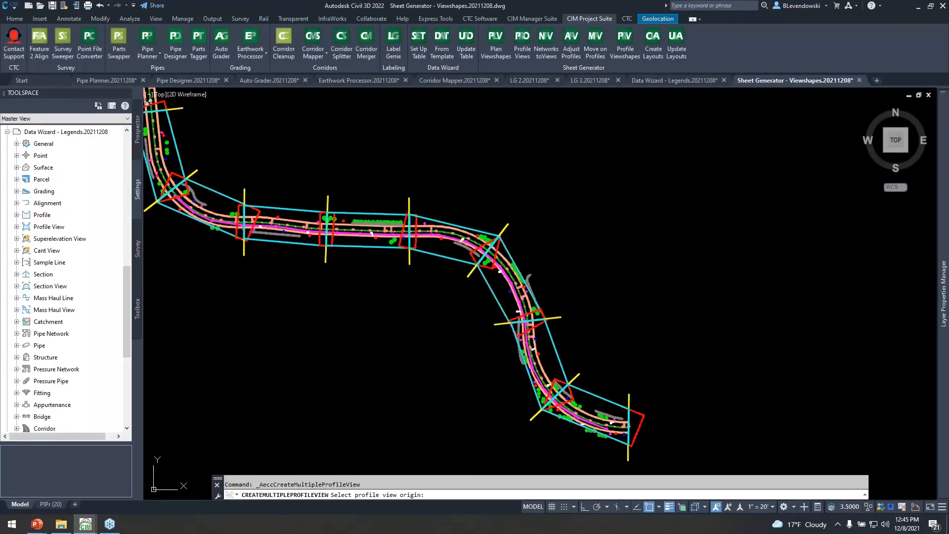
{"action": "left_click", "coordinate": [719, 393]}
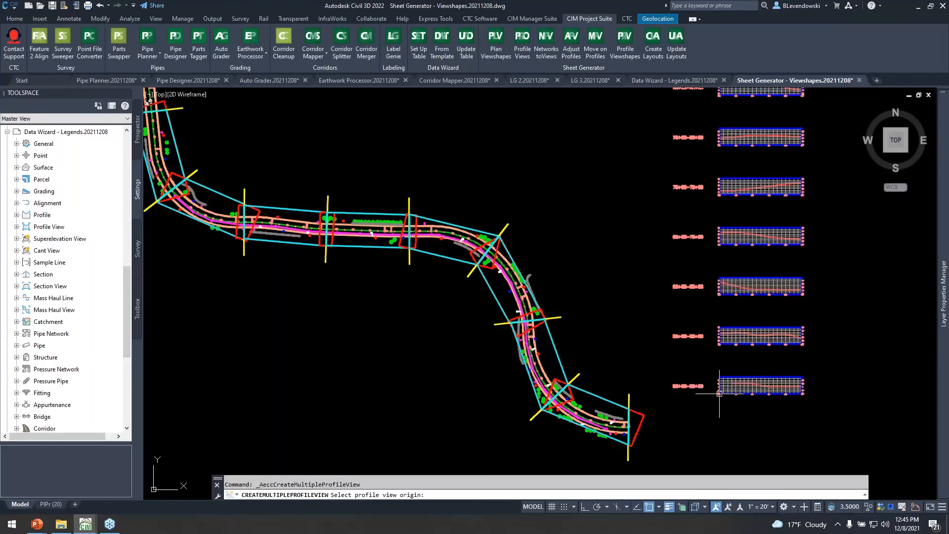
Adjust all profile views to match the G-PLAN VIEWSHAPE stations, with 25 buffers at both ends and height 70 centered on median elevation.
{"action": "left_click", "coordinate": [572, 42]}
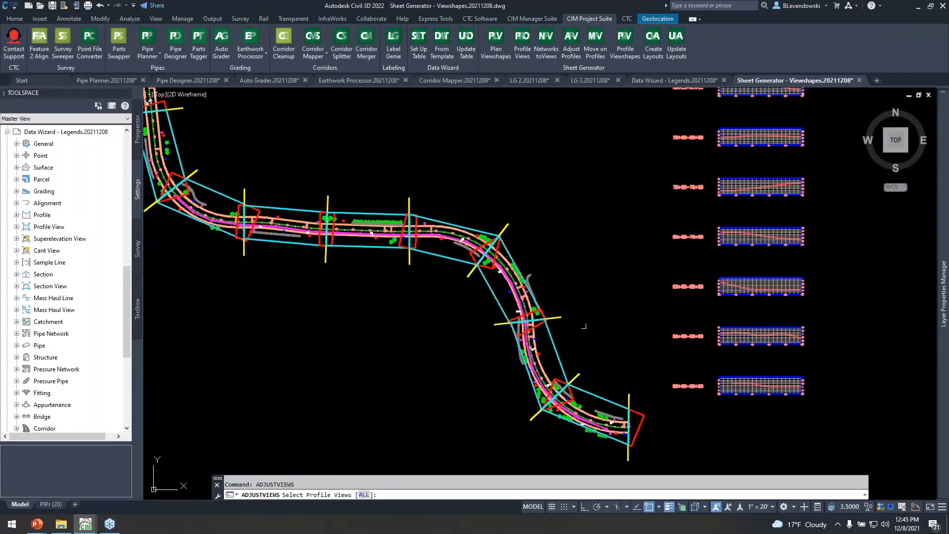
{"action": "scroll", "coordinate": [584, 326], "scroll_direction": "down", "scroll_amount": 3}
{"action": "left_click", "coordinate": [766, 369]}
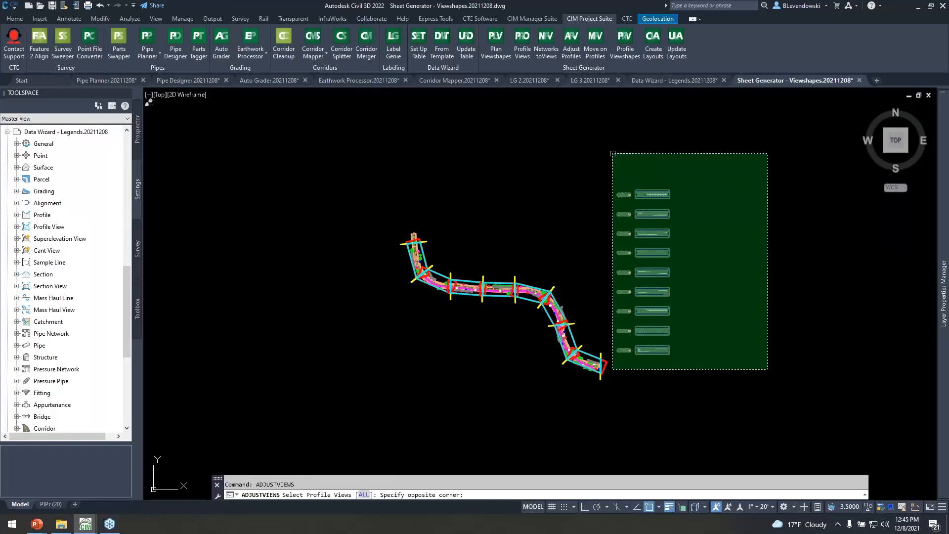
{"action": "left_click", "coordinate": [612, 153]}
{"action": "key", "text": "Return"}
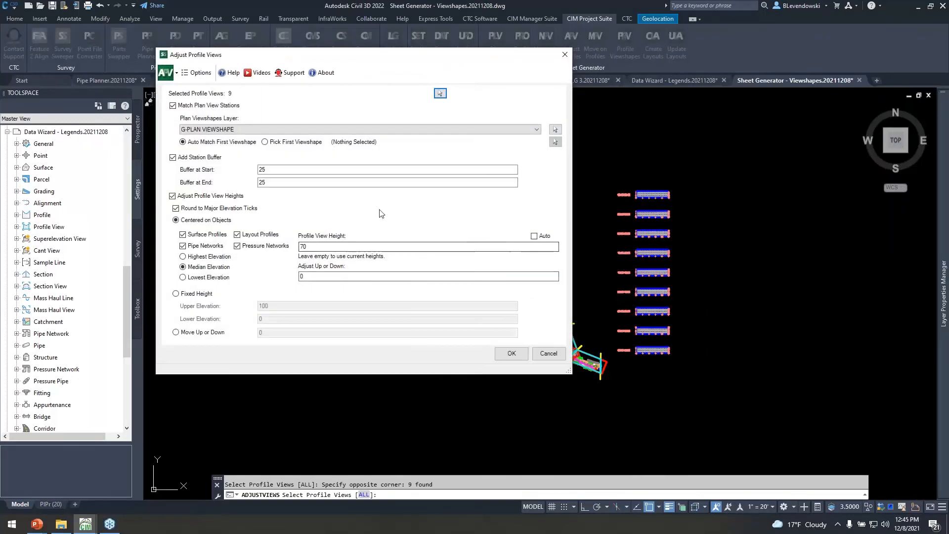
{"action": "left_click", "coordinate": [511, 353]}
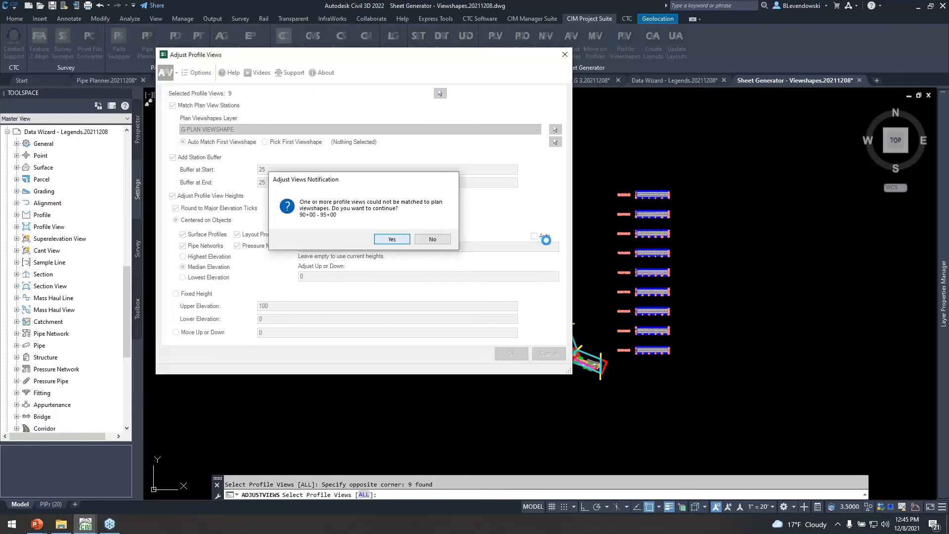
{"action": "left_click", "coordinate": [391, 239]}
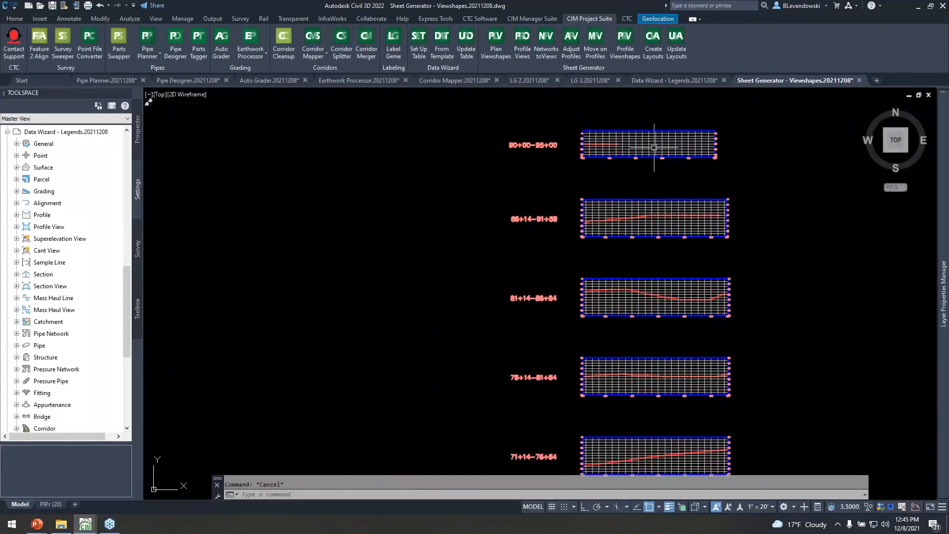
Erase the unmatched 90+00 to 95+00 profile view at the upper end of the stack.
{"action": "left_click", "coordinate": [642, 146]}
{"action": "scroll", "coordinate": [583, 180], "scroll_direction": "down", "scroll_amount": 2}
{"action": "type", "text": "e"}
{"action": "key", "text": "Return"}
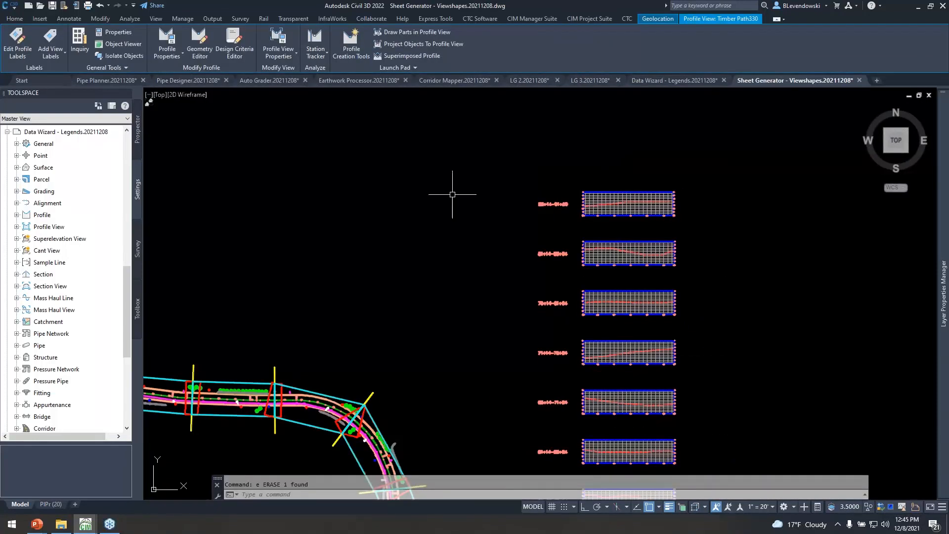
{"action": "scroll", "coordinate": [583, 243], "scroll_direction": "down", "scroll_amount": 2}
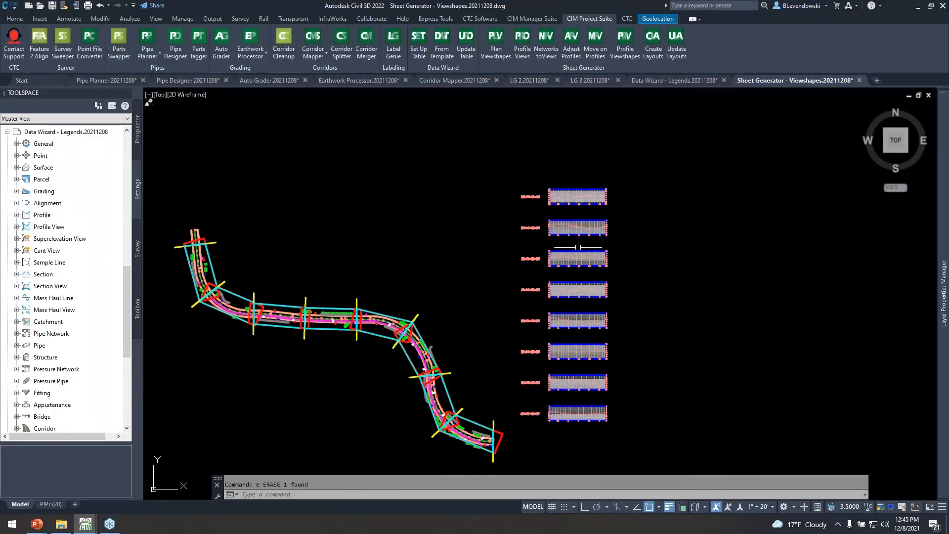
{"action": "scroll", "coordinate": [632, 242], "scroll_direction": "up", "scroll_amount": 2}
{"action": "middle_click_drag", "start_coordinate": [660, 255], "coordinate": [655, 226]}
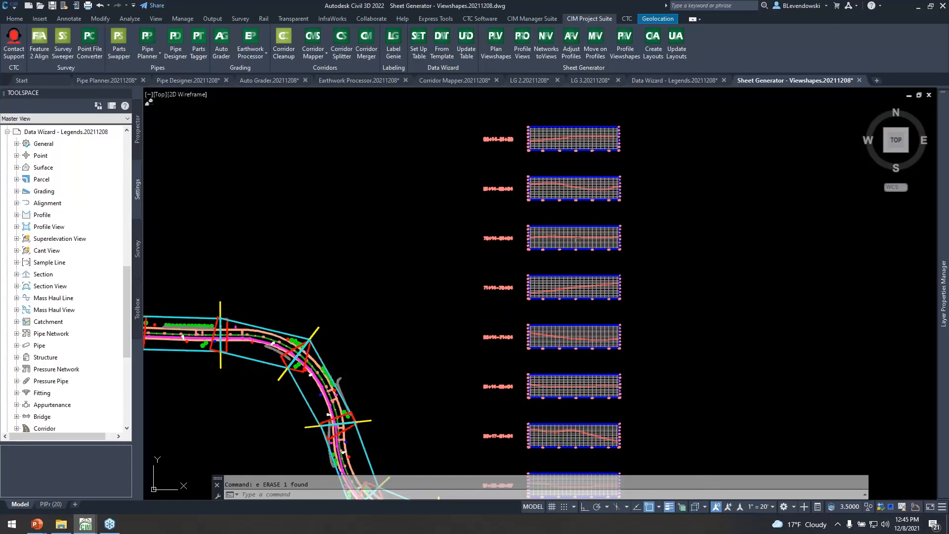
Inspect the lower profile viewport on the PIPr (20) layout, then return to model space.
{"action": "left_click", "coordinate": [51, 504]}
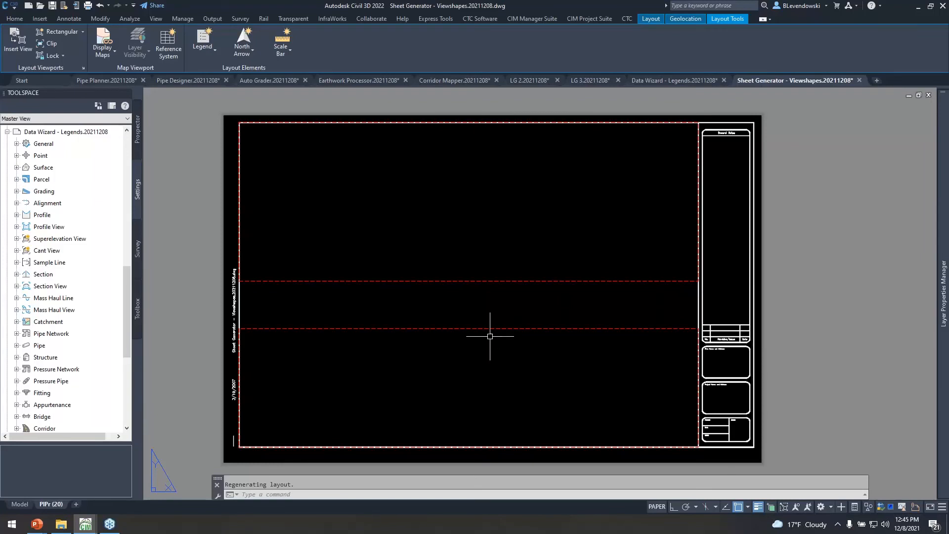
{"action": "left_click", "coordinate": [497, 316]}
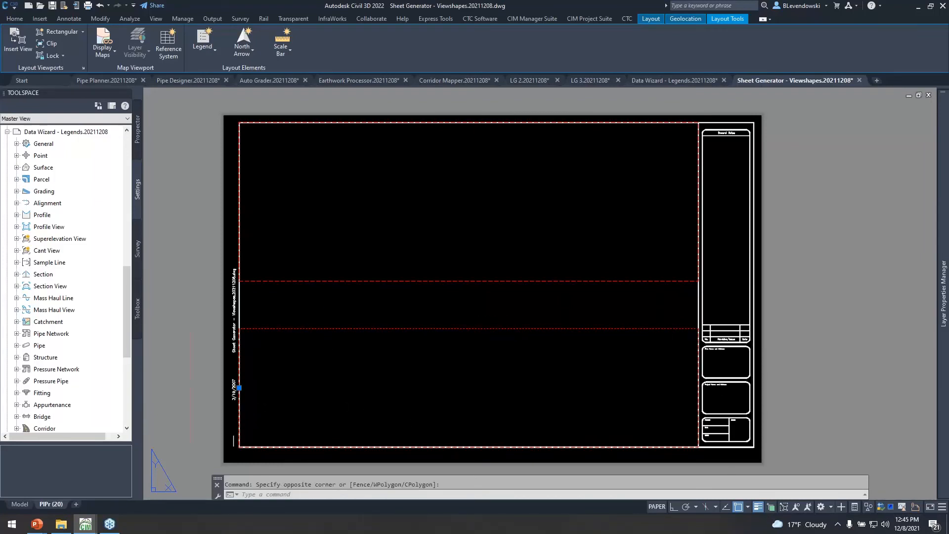
{"action": "left_click", "coordinate": [19, 503]}
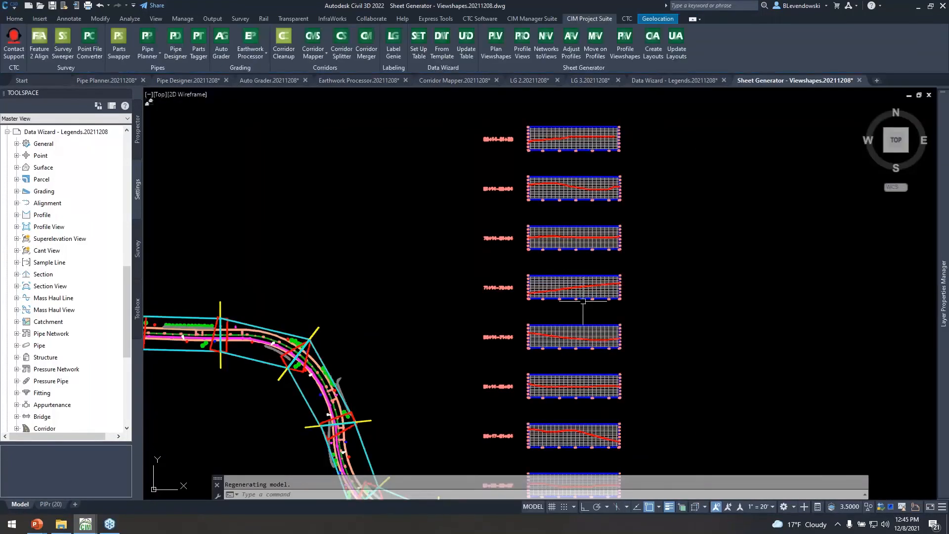
Create profile viewshapes for all profile views, aligned with the plan matchline at Y offset -8, placing _MASKING BLOCK over the buffer areas.
{"action": "left_click", "coordinate": [625, 49]}
{"action": "left_click", "coordinate": [469, 106]}
{"action": "scroll", "coordinate": [608, 195], "scroll_direction": "down", "scroll_amount": 2}
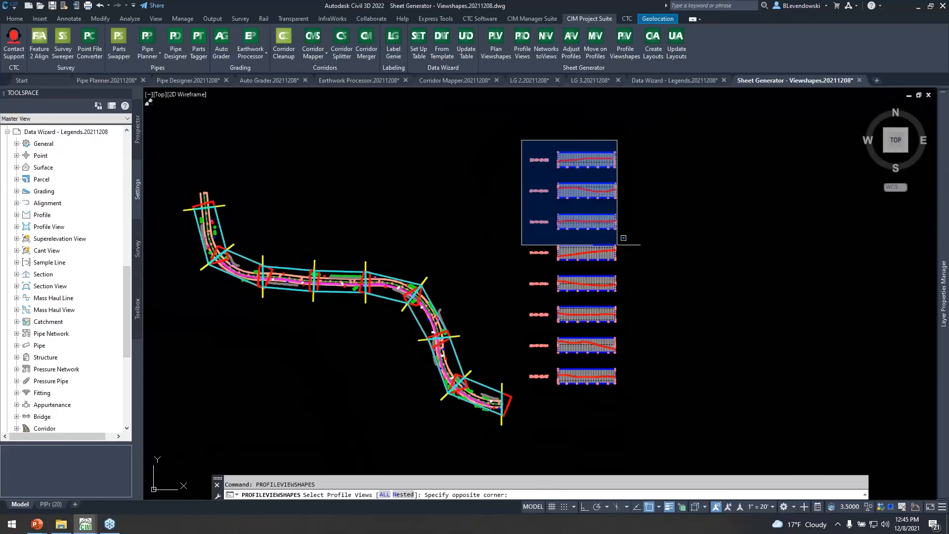
{"action": "left_click", "coordinate": [675, 389]}
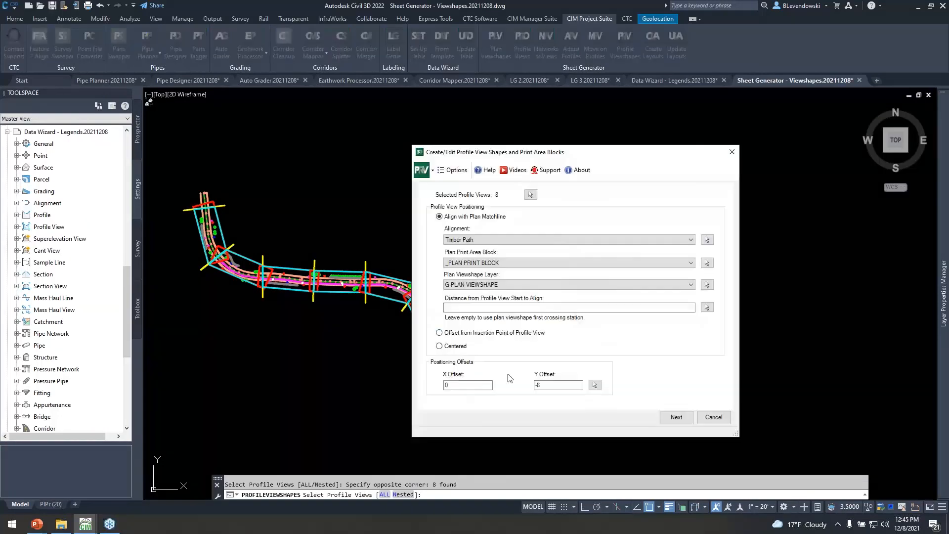
{"action": "left_click", "coordinate": [676, 416]}
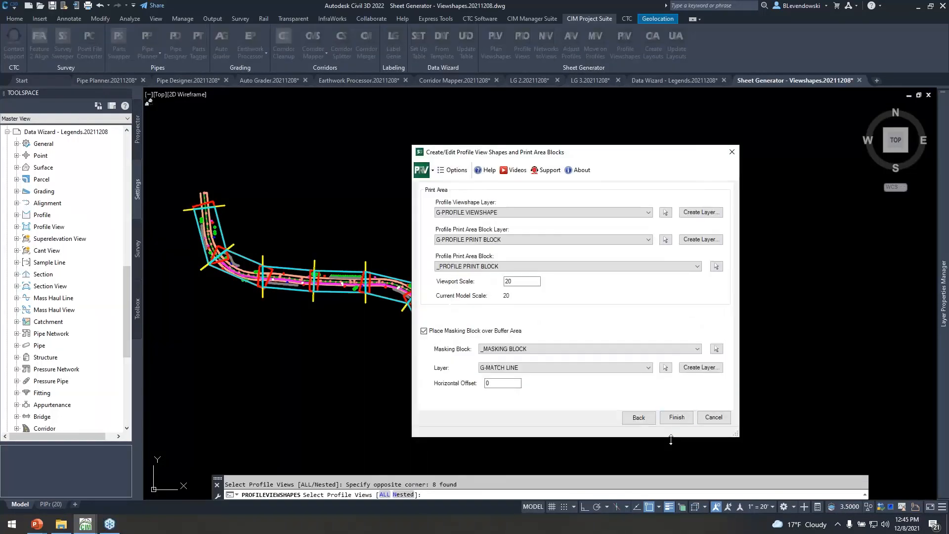
{"action": "left_click", "coordinate": [641, 417]}
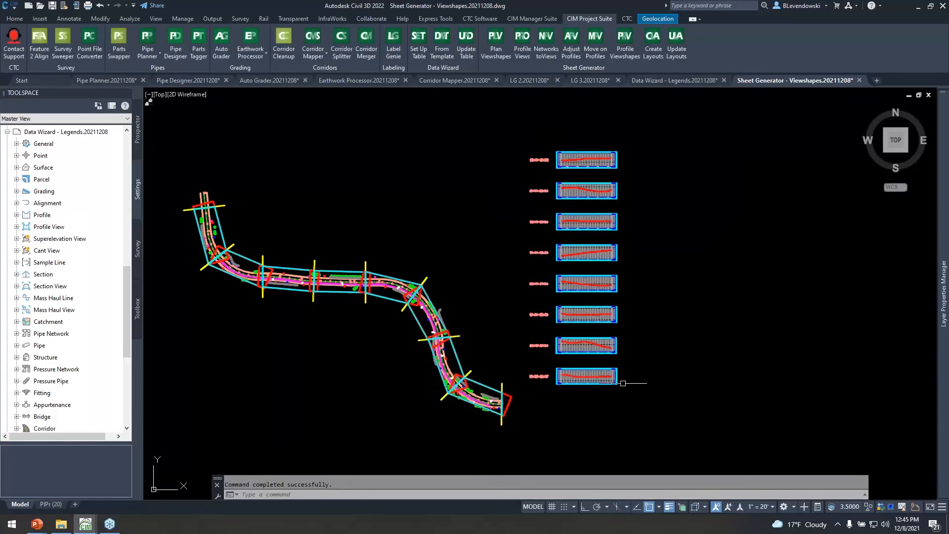
Examine the profile viewshapes and the masking block over the station buffer at the end of a profile view.
{"action": "scroll", "coordinate": [624, 380], "scroll_direction": "up", "scroll_amount": 8}
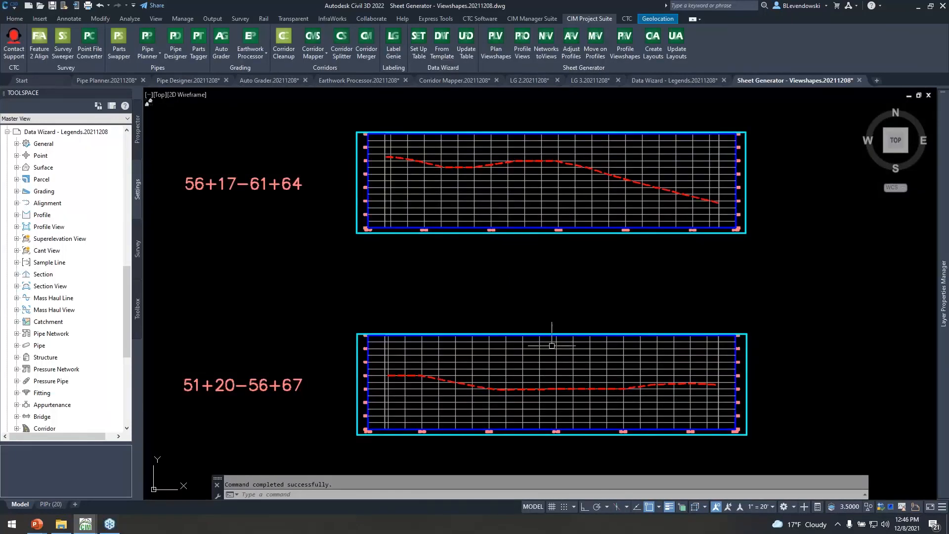
{"action": "mouse_move", "coordinate": [531, 297]}
{"action": "middle_mouse_down"}
{"action": "mouse_move", "coordinate": [529, 260]}
{"action": "mouse_move", "coordinate": [485, 367]}
{"action": "mouse_move", "coordinate": [474, 341]}
{"action": "middle_mouse_up"}
{"action": "middle_click_drag", "start_coordinate": [468, 233], "coordinate": [440, 341]}
{"action": "key", "text": "Escape"}
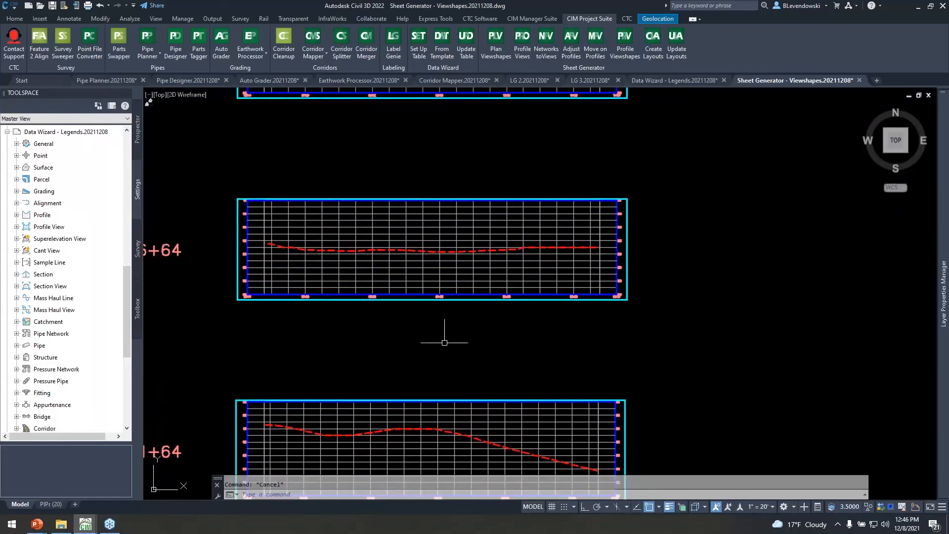
{"action": "scroll", "coordinate": [647, 256], "scroll_direction": "up", "scroll_amount": 2}
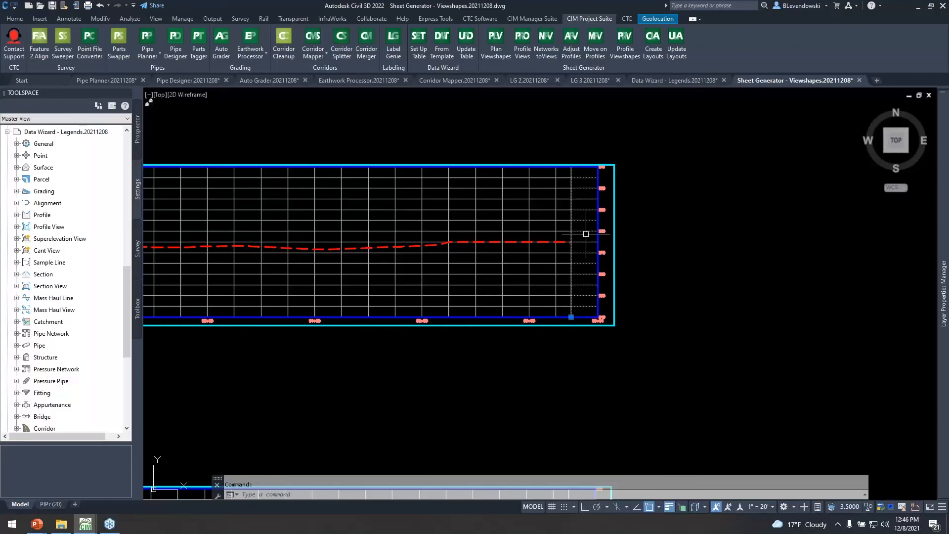
{"action": "scroll", "coordinate": [583, 233], "scroll_direction": "up", "scroll_amount": 2}
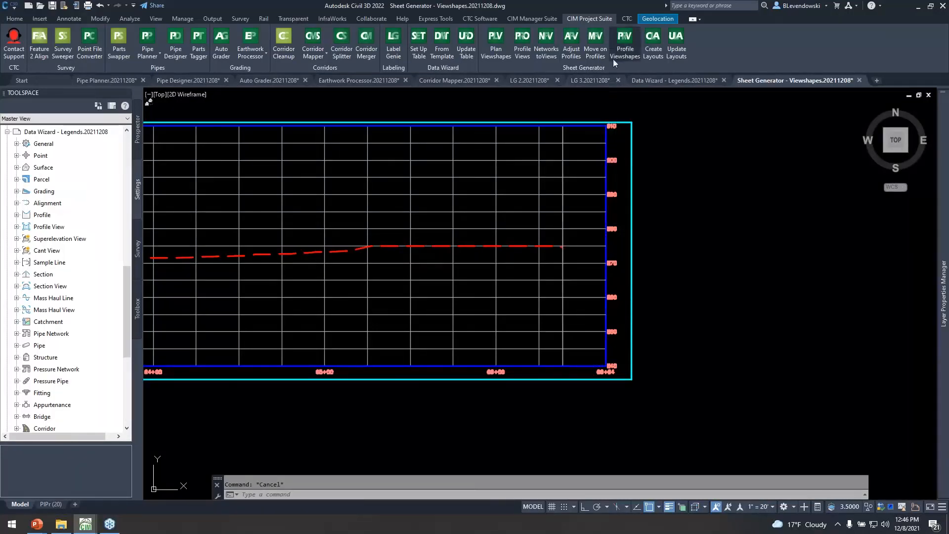
Run Profile Viewshapes on all profile views to review the masking block and positioning settings, then cancel without applying them.
{"action": "left_click", "coordinate": [624, 43]}
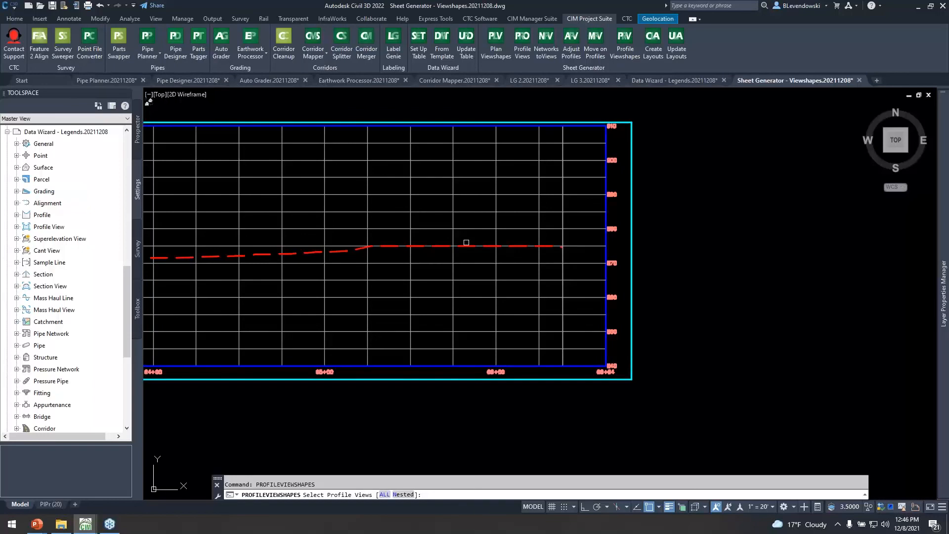
{"action": "type", "text": "all"}
{"action": "key", "text": "Return"}
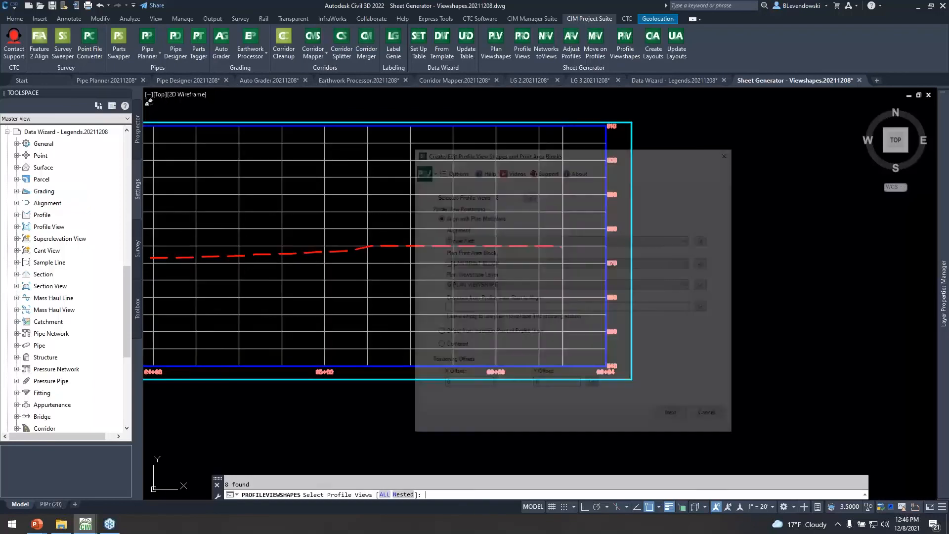
{"action": "left_click", "coordinate": [676, 417]}
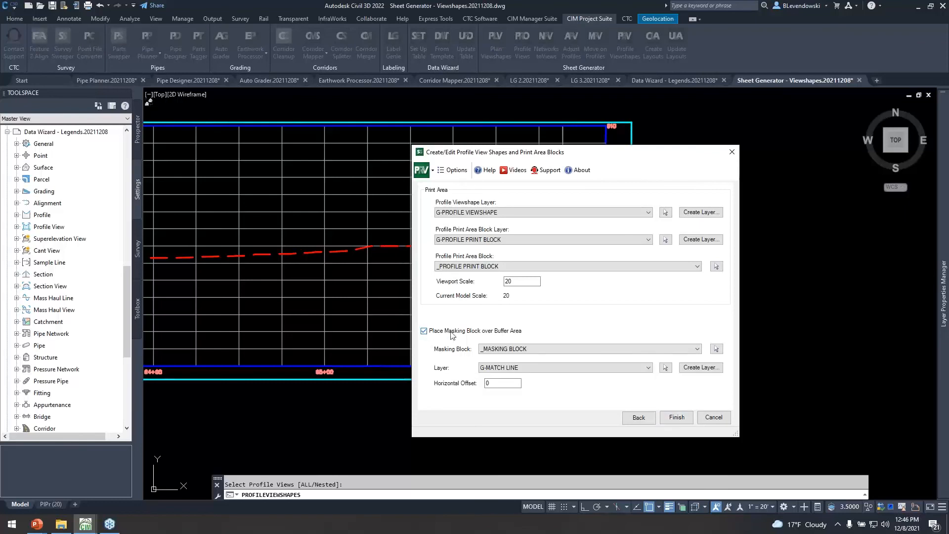
{"action": "mouse_move", "coordinate": [608, 152]}
{"action": "left_mouse_down"}
{"action": "mouse_move", "coordinate": [496, 153]}
{"action": "mouse_move", "coordinate": [332, 113]}
{"action": "left_mouse_up"}
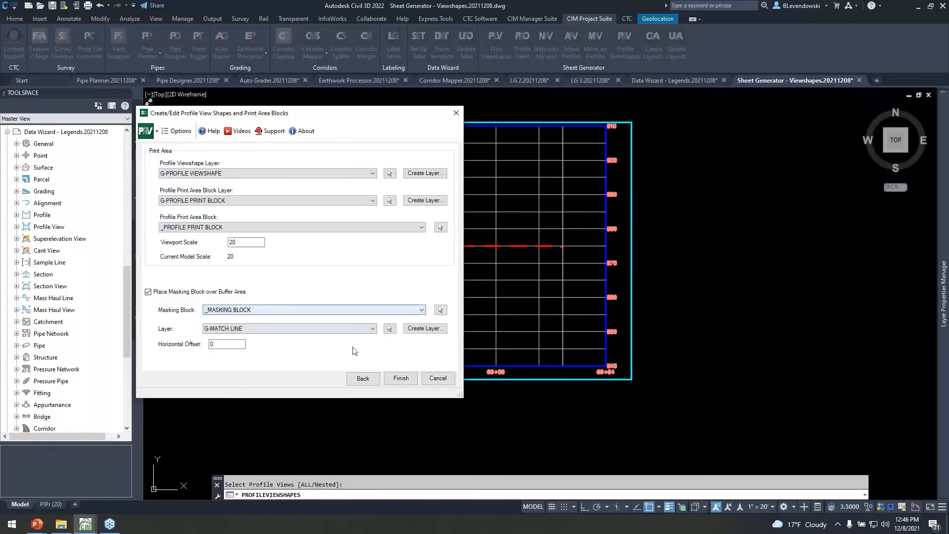
{"action": "left_click", "coordinate": [363, 378]}
{"action": "left_click", "coordinate": [408, 378]}
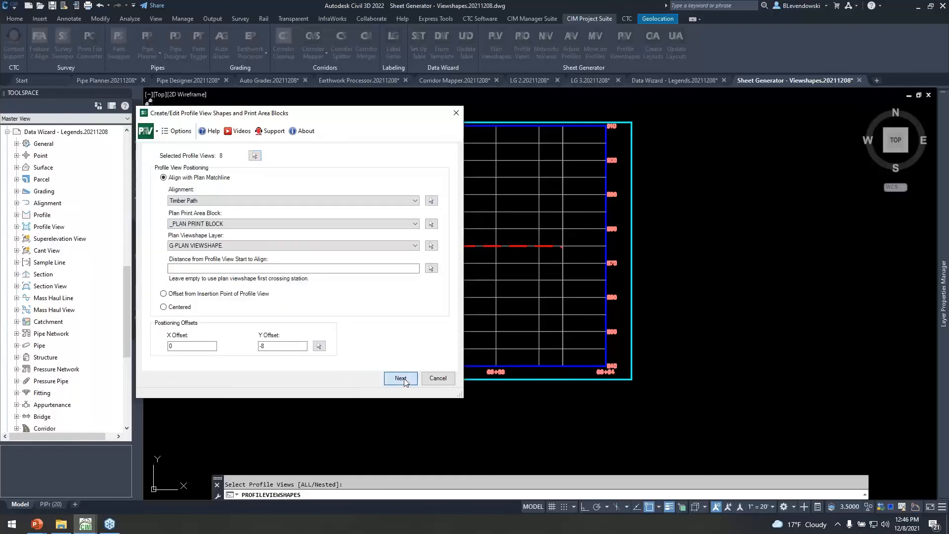
{"action": "left_click", "coordinate": [403, 378]}
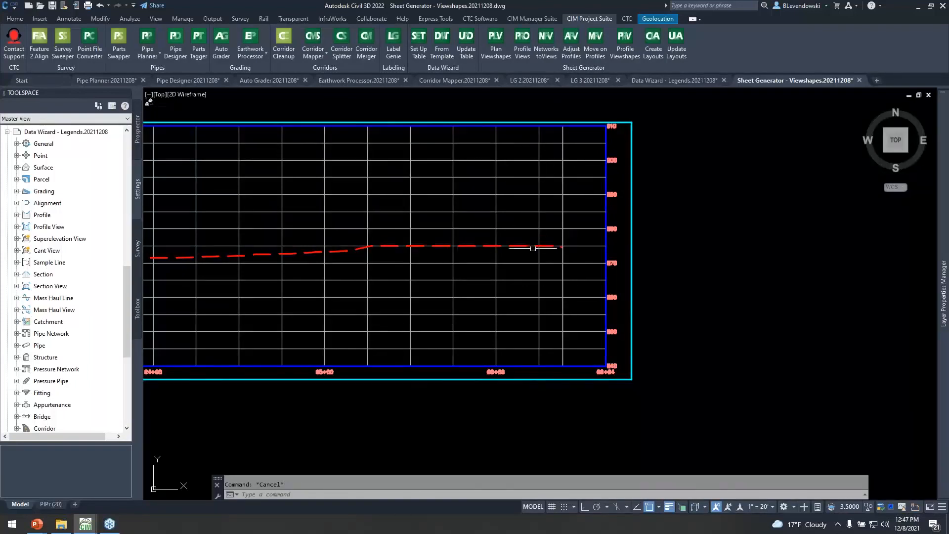
Select the EG surface profile to examine its masked end near station 66+64, then deselect it.
{"action": "left_click", "coordinate": [335, 252]}
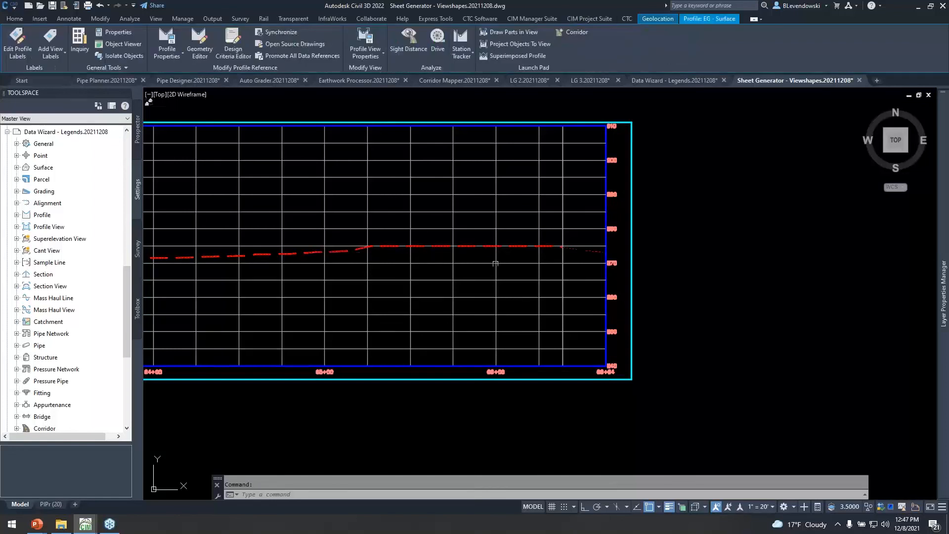
{"action": "scroll", "coordinate": [563, 255], "scroll_direction": "up", "scroll_amount": 2}
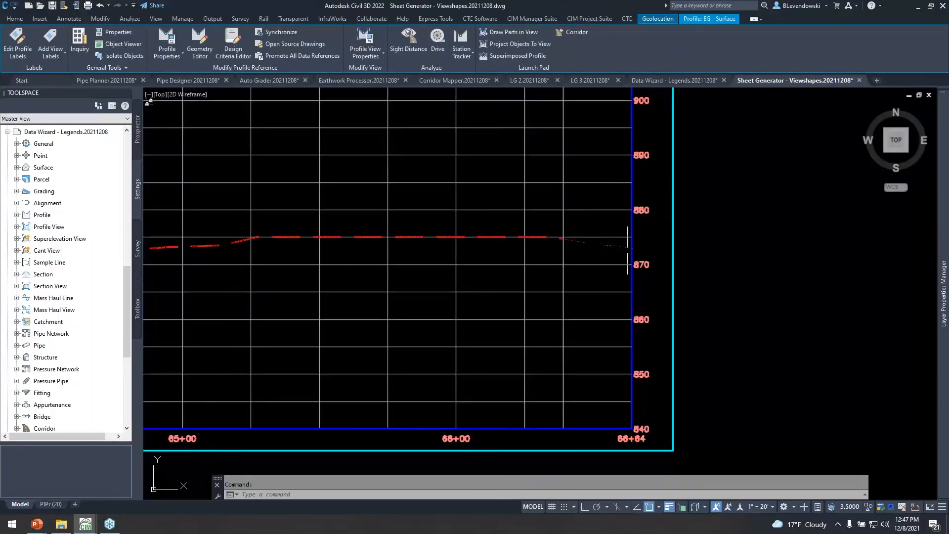
{"action": "key", "text": "Escape"}
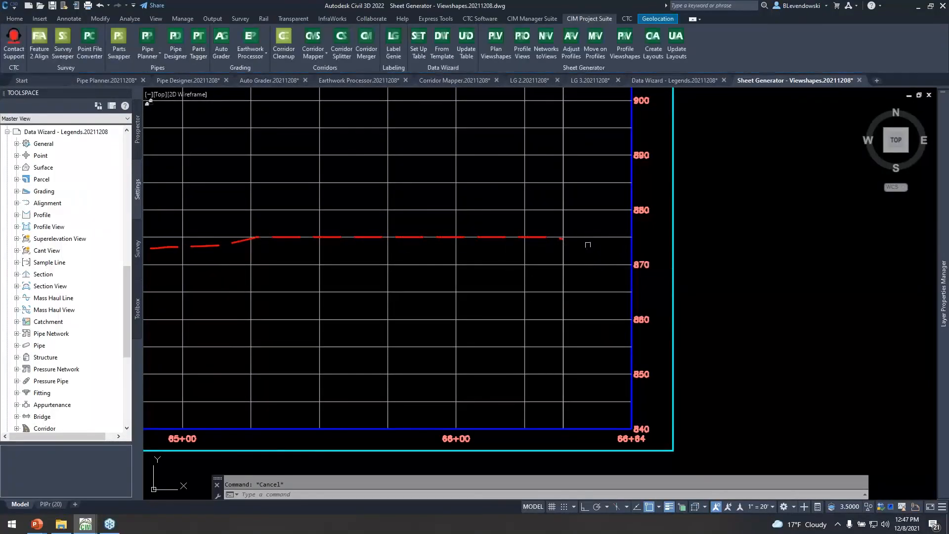
{"action": "scroll", "coordinate": [588, 245], "scroll_direction": "down", "scroll_amount": 4}
{"action": "scroll", "coordinate": [665, 263], "scroll_direction": "down", "scroll_amount": 1}
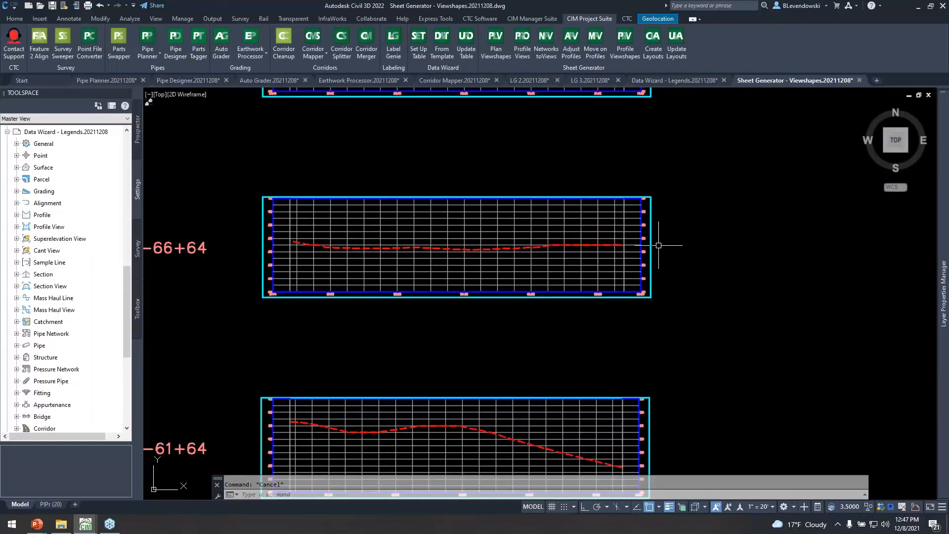
Check the viewport areas on the PIPr (20) layout and go back to model space.
{"action": "left_click", "coordinate": [43, 506]}
{"action": "left_click", "coordinate": [567, 295]}
{"action": "key", "text": "Escape"}
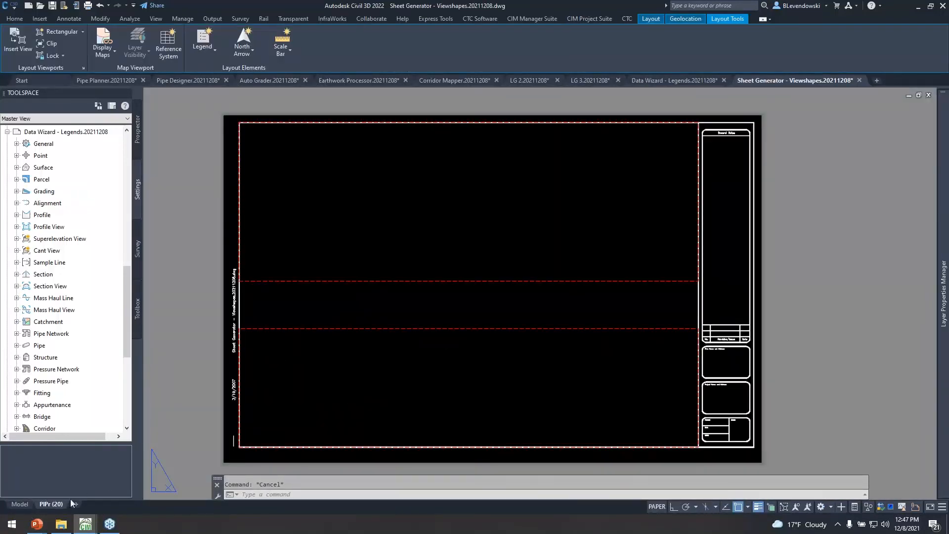
{"action": "left_click", "coordinate": [20, 504]}
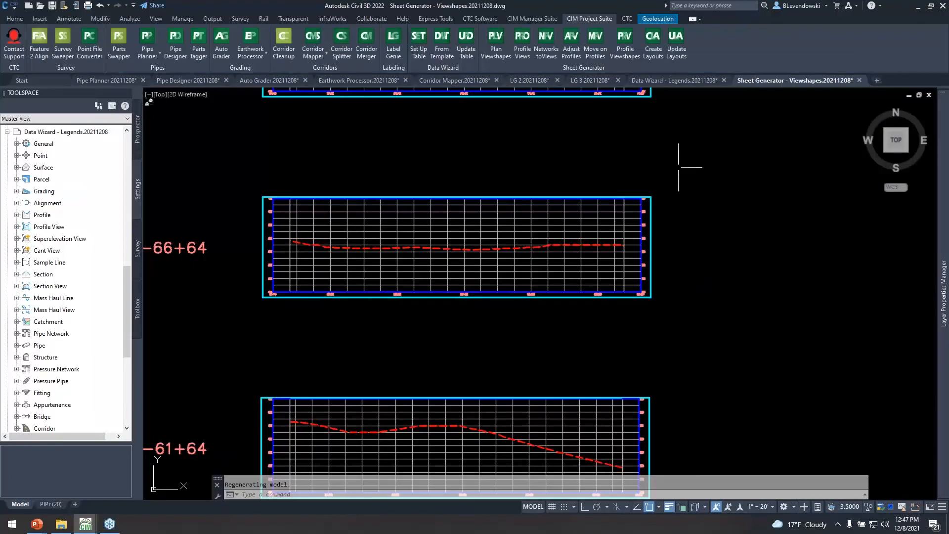
Start Create Layouts, save the drawing, and accept the Plan and Profile configuration with the Timber Path alignment and its viewshape source objects.
{"action": "left_click", "coordinate": [657, 43]}
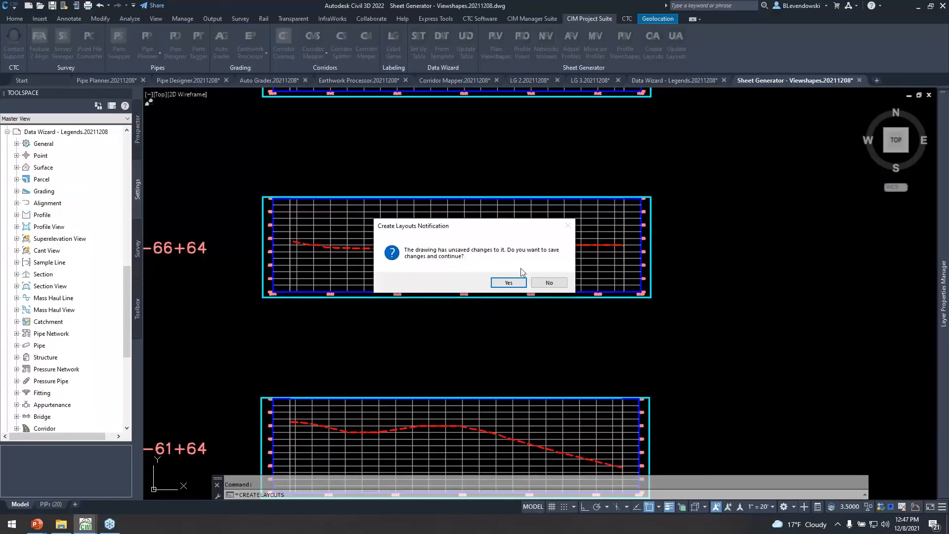
{"action": "left_click", "coordinate": [508, 283]}
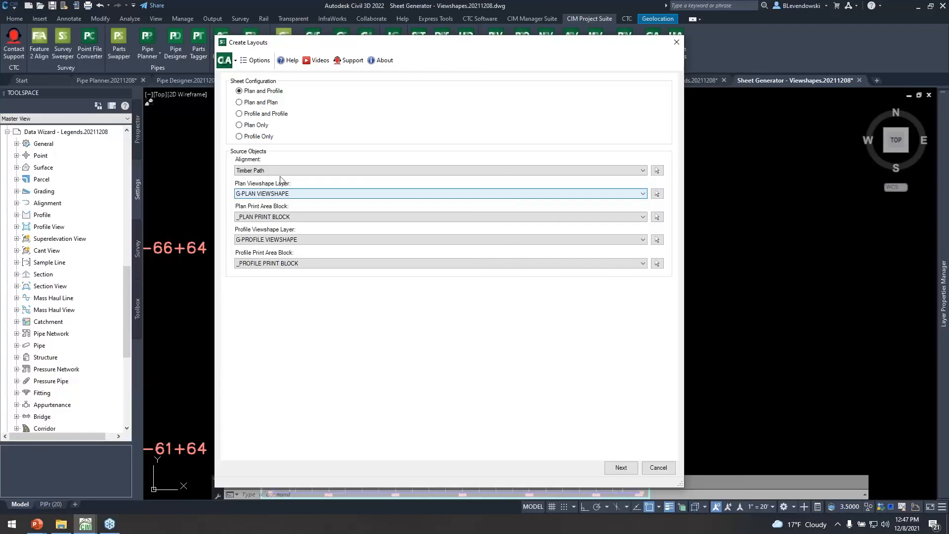
{"action": "mouse_move", "coordinate": [447, 50]}
{"action": "left_mouse_down"}
{"action": "mouse_move", "coordinate": [595, 59]}
{"action": "mouse_move", "coordinate": [611, 214]}
{"action": "mouse_move", "coordinate": [561, 99]}
{"action": "left_mouse_up"}
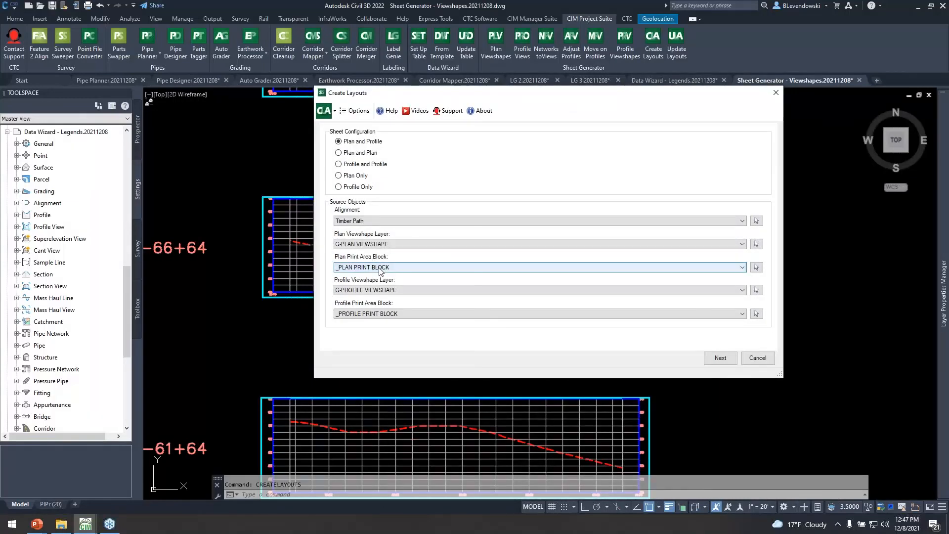
{"action": "left_click", "coordinate": [726, 357]}
{"action": "left_click", "coordinate": [724, 358]}
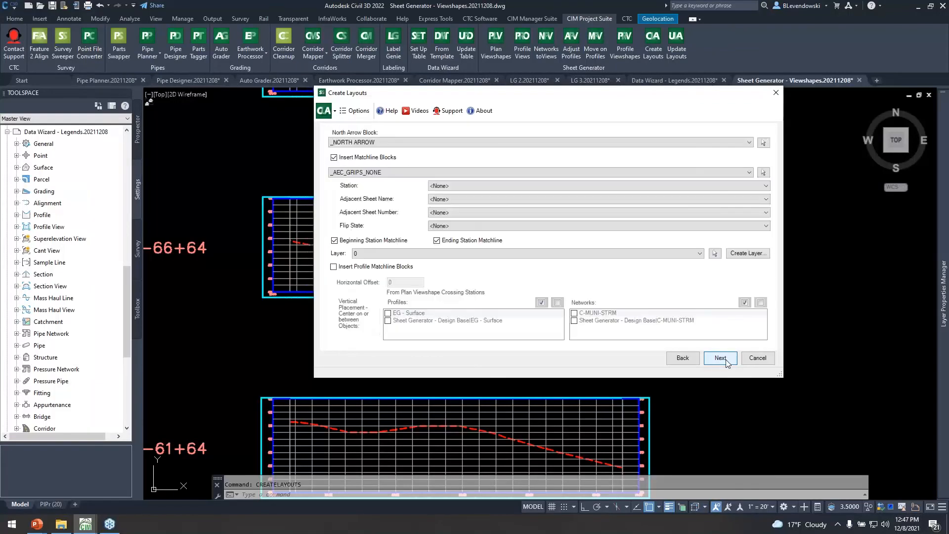
Use _NORTH ARROW as the north arrow block and _MATCHLINE as the matchline block.
{"action": "left_click", "coordinate": [384, 144]}
{"action": "scroll", "coordinate": [385, 158], "scroll_direction": "up", "scroll_amount": 3}
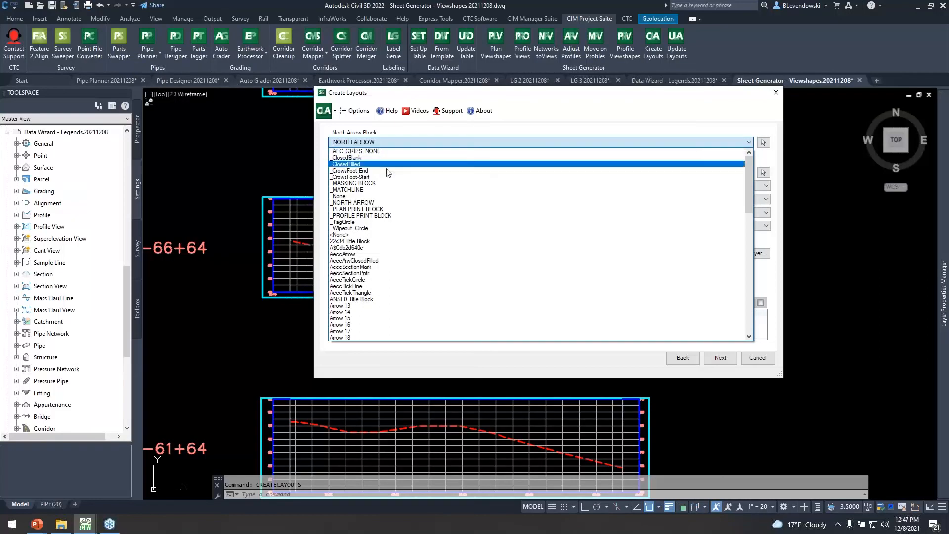
{"action": "left_click", "coordinate": [364, 203]}
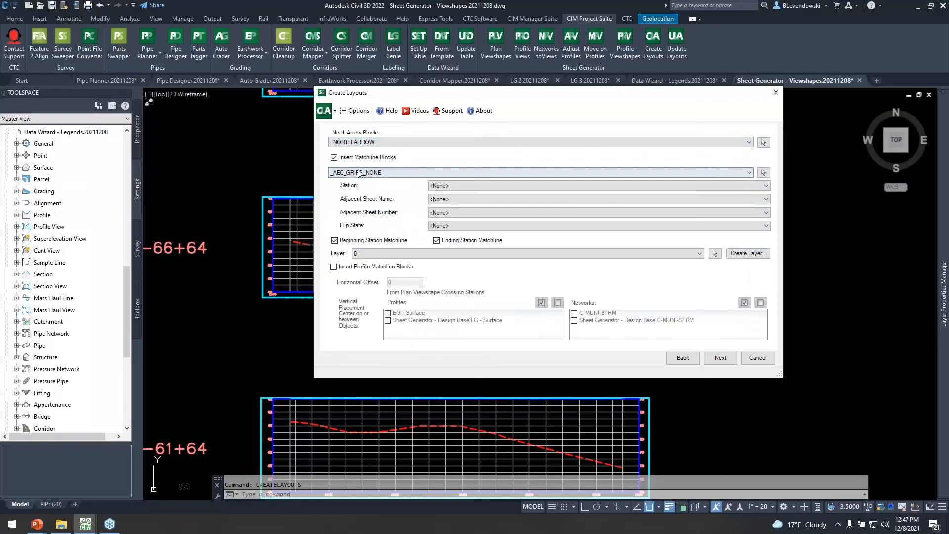
{"action": "left_click", "coordinate": [359, 172]}
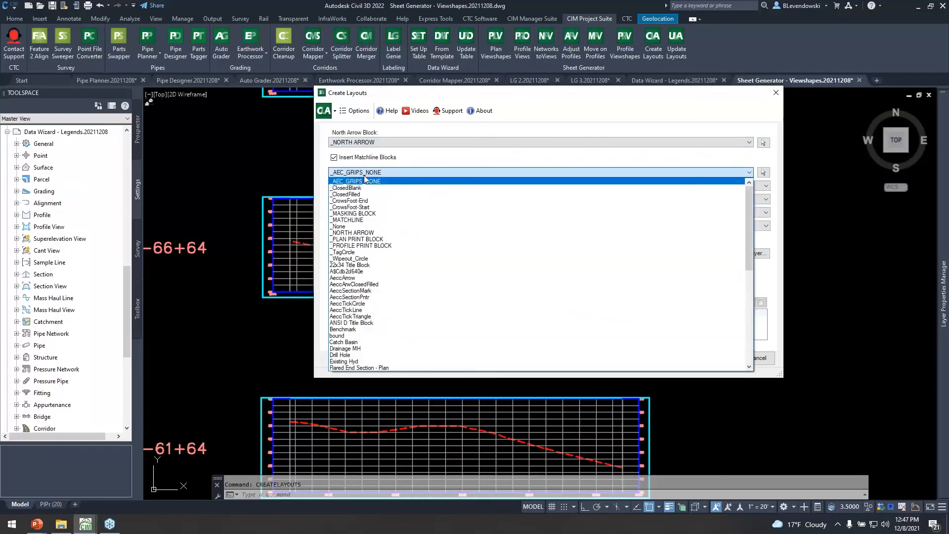
{"action": "left_click", "coordinate": [360, 221]}
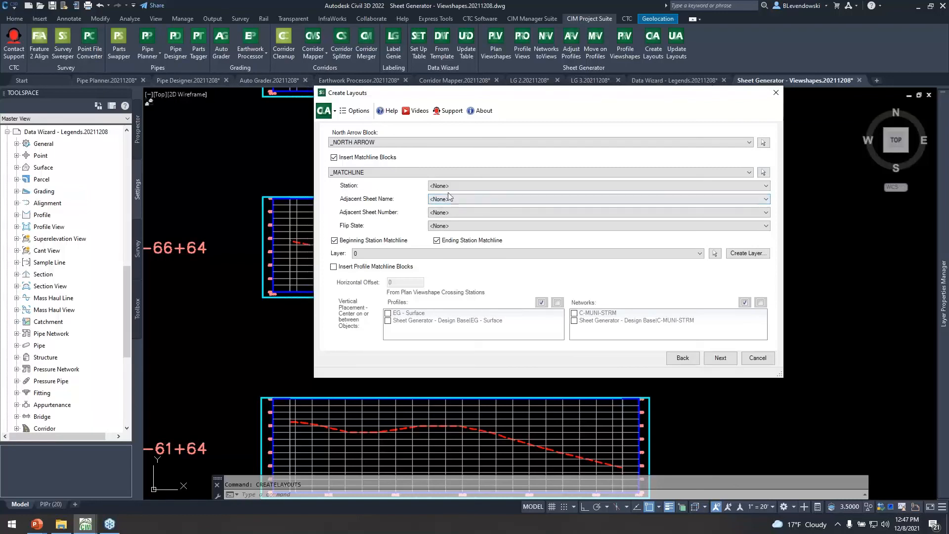
Map the matchline attributes to STATION, ADJACENT_SHEET_NUMBER and FLIP STATE, then create the layouts from PIPr (20) with 10 layouts per drawing.
{"action": "left_click", "coordinate": [462, 186]}
{"action": "left_click", "coordinate": [445, 206]}
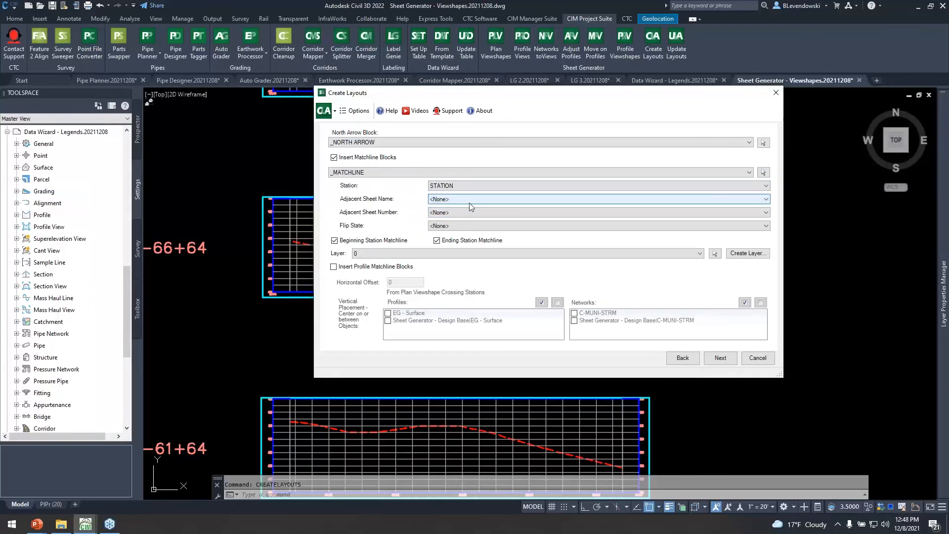
{"action": "left_click", "coordinate": [451, 213]}
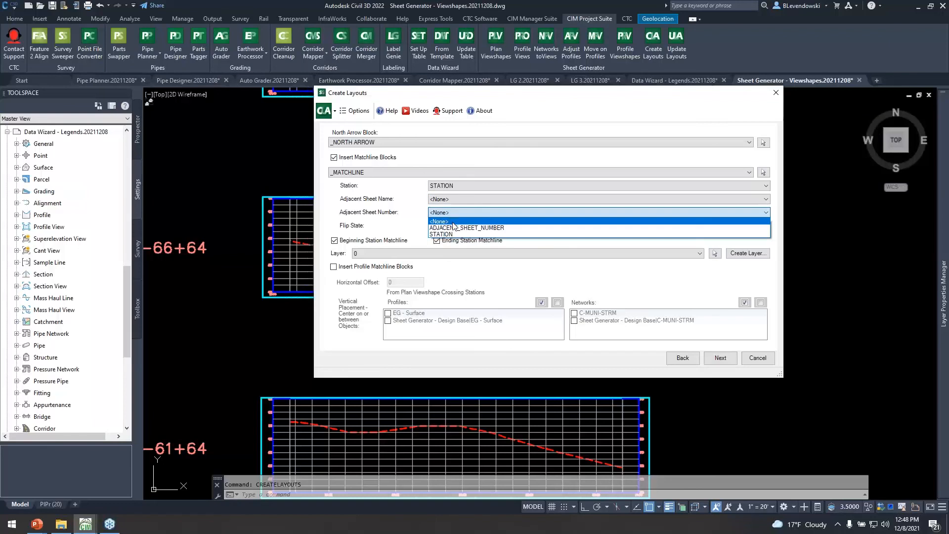
{"action": "left_click", "coordinate": [453, 227]}
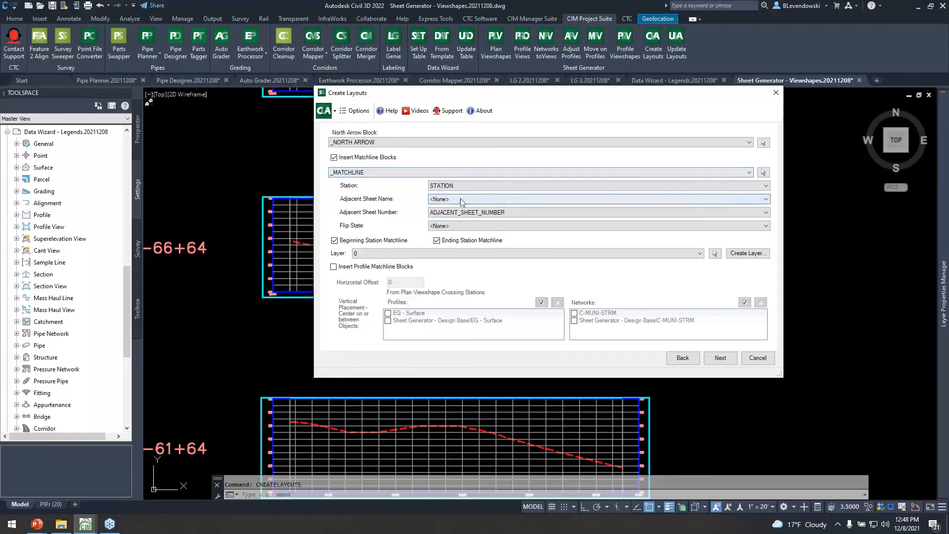
{"action": "left_click", "coordinate": [450, 226]}
{"action": "left_click", "coordinate": [449, 239]}
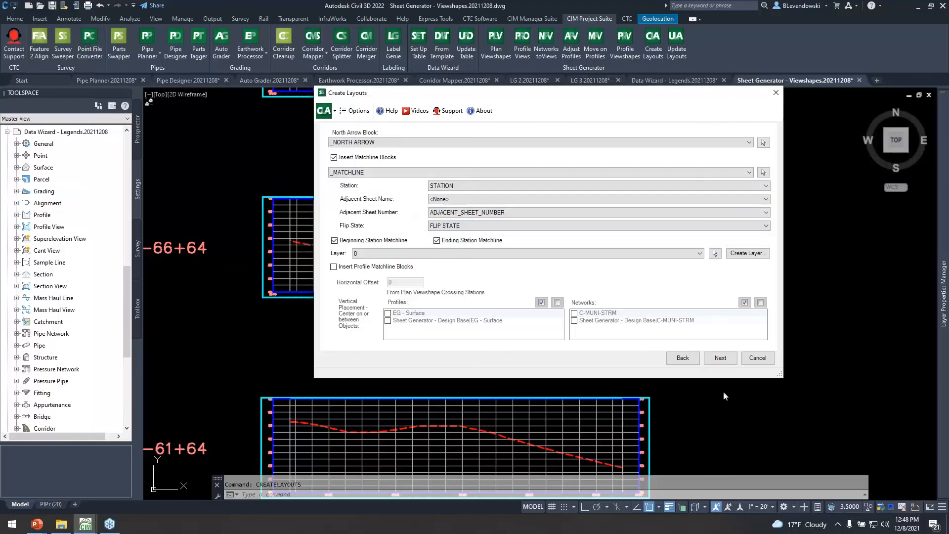
{"action": "left_click", "coordinate": [720, 358]}
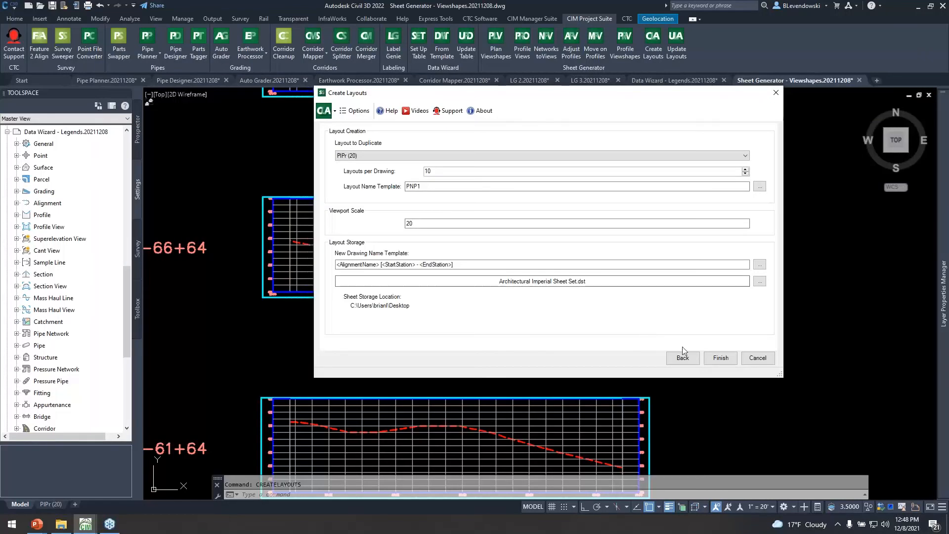
{"action": "left_click", "coordinate": [718, 358]}
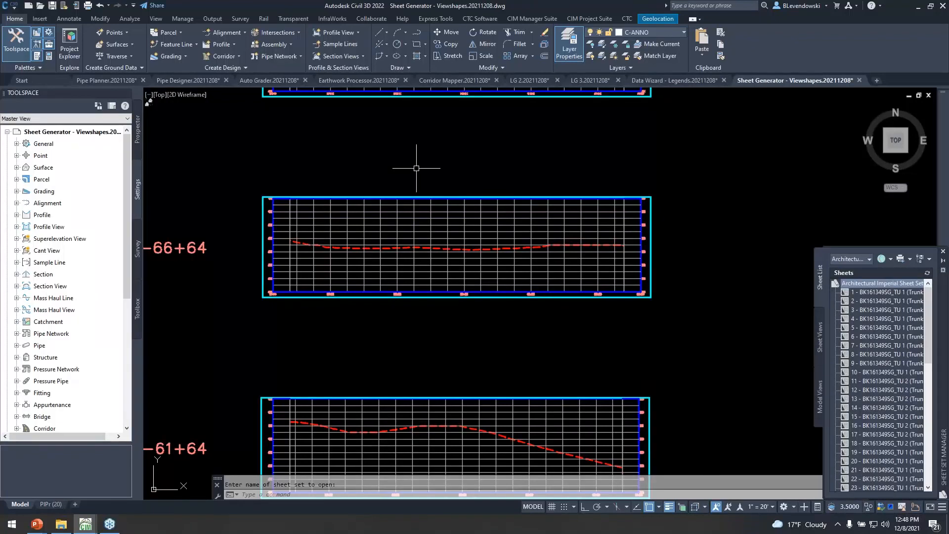
Open sheet 3 of the sheet set, ignoring missing SHX files and declining the annotation scale reset, and browse File Explorer to the CTC folder.
{"action": "double_click", "coordinate": [875, 309]}
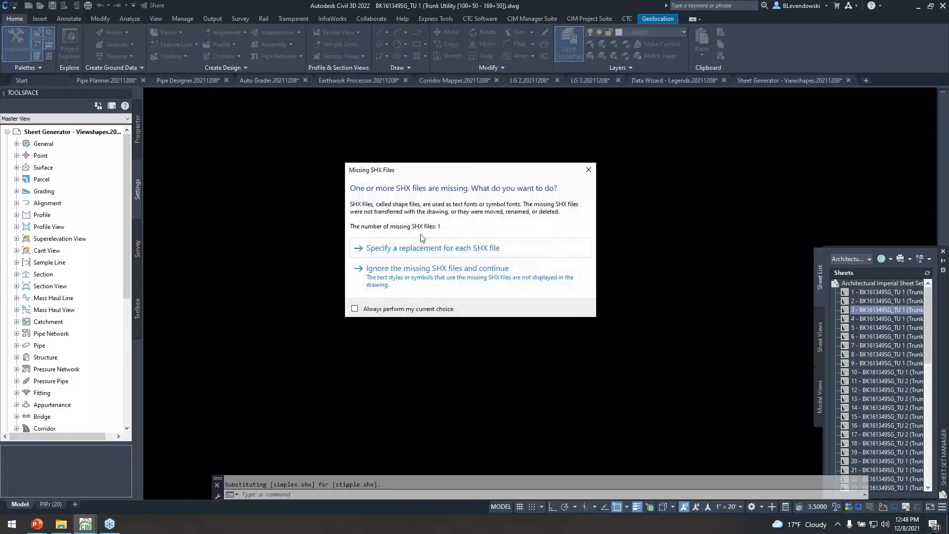
{"action": "left_click", "coordinate": [413, 273]}
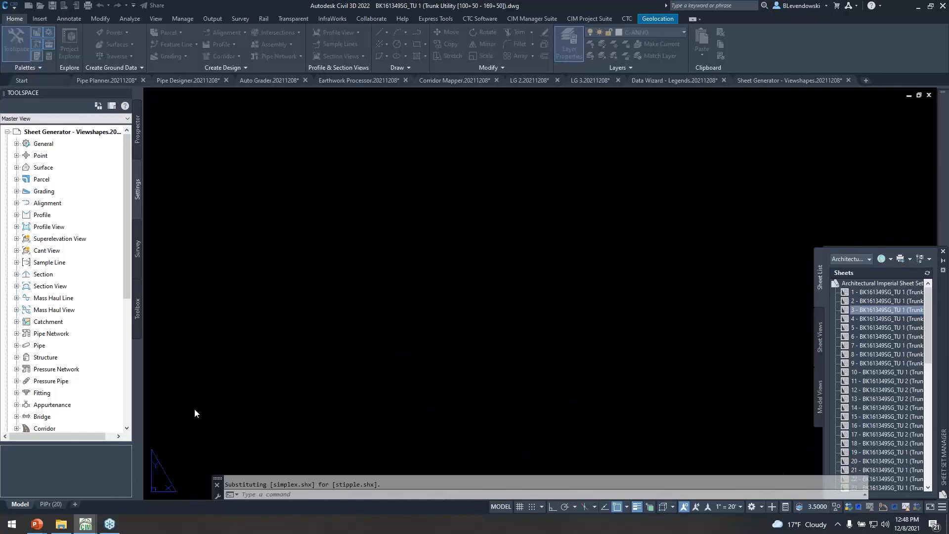
{"action": "left_click", "coordinate": [62, 524]}
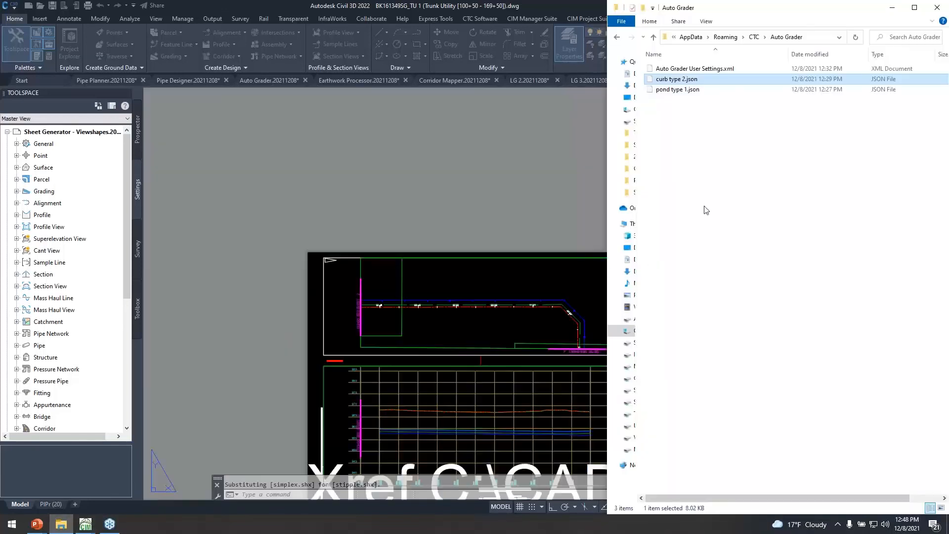
{"action": "left_click", "coordinate": [739, 149]}
{"action": "left_click", "coordinate": [754, 38]}
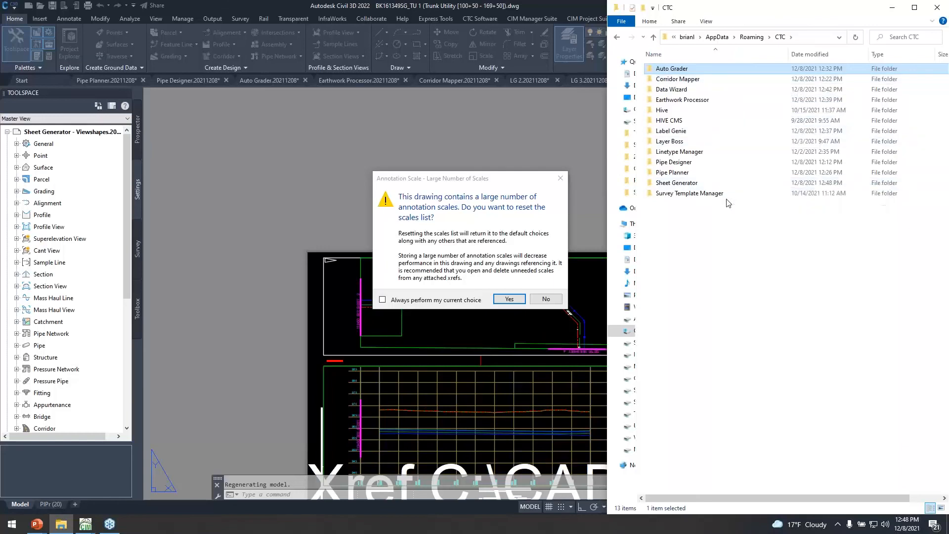
{"action": "left_click", "coordinate": [547, 300]}
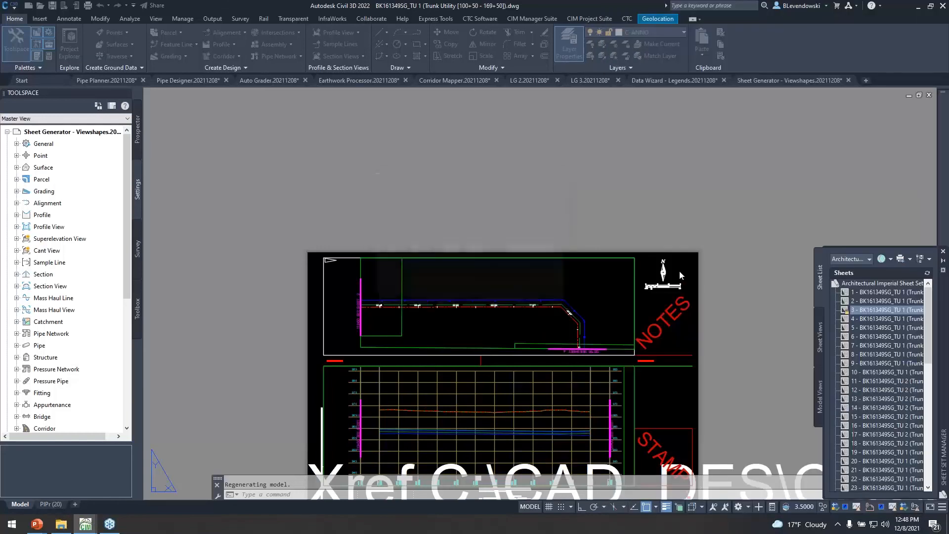
In File Explorer, open the Sheet Generator folder and select Sheet Generator User Settings.xml.
{"action": "left_click", "coordinate": [69, 529]}
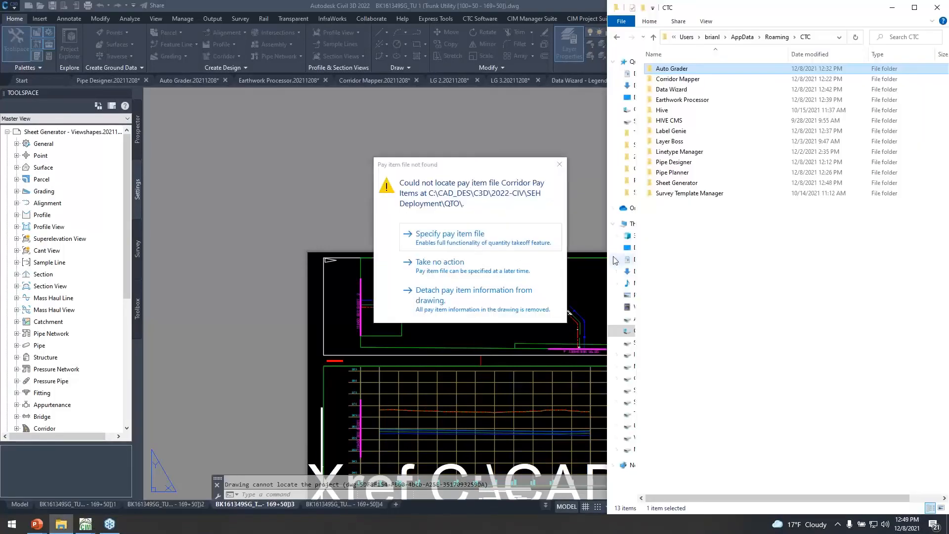
{"action": "double_click", "coordinate": [683, 183]}
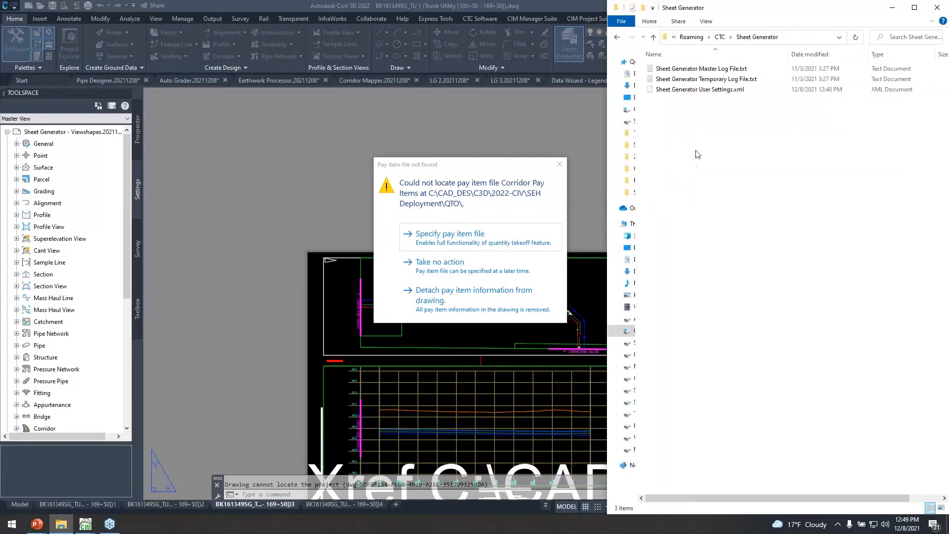
{"action": "left_click", "coordinate": [719, 93]}
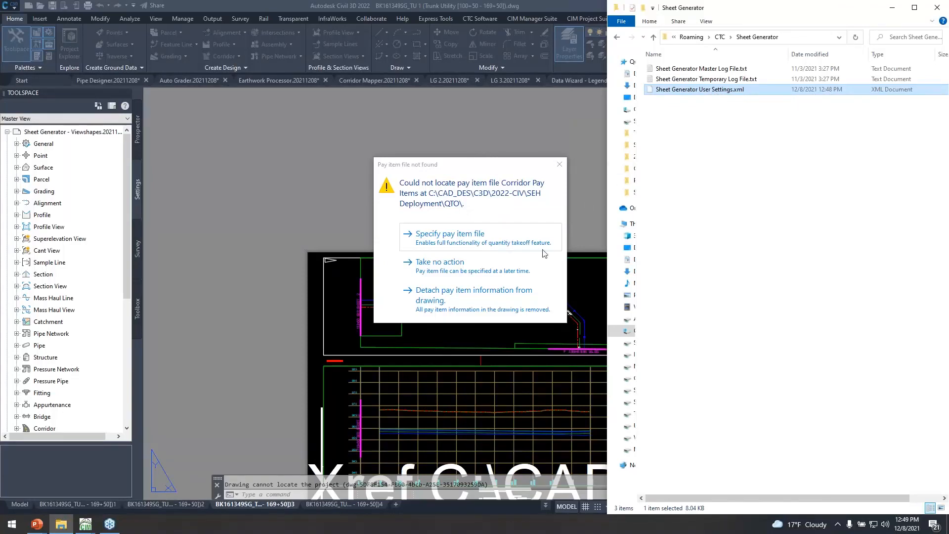
Take no action on the missing pay item file and select sheet 39 - PNP1 (2) in the sheet set.
{"action": "left_click", "coordinate": [431, 271]}
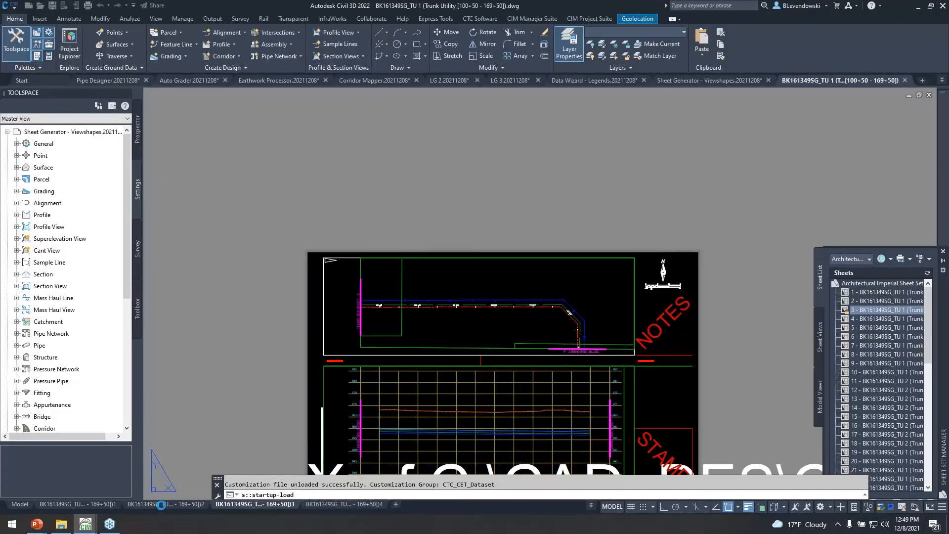
{"action": "scroll", "coordinate": [898, 420], "scroll_direction": "down", "scroll_amount": 7}
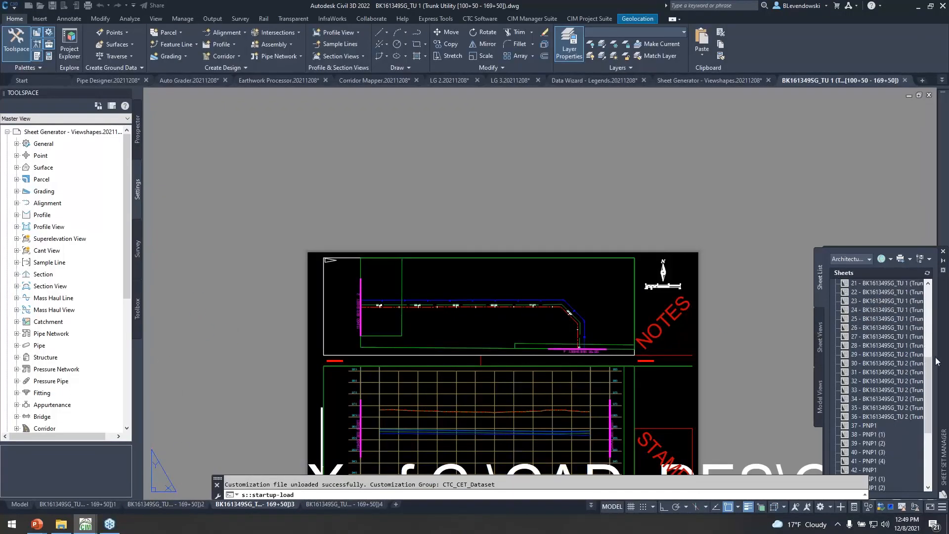
{"action": "left_click", "coordinate": [868, 443]}
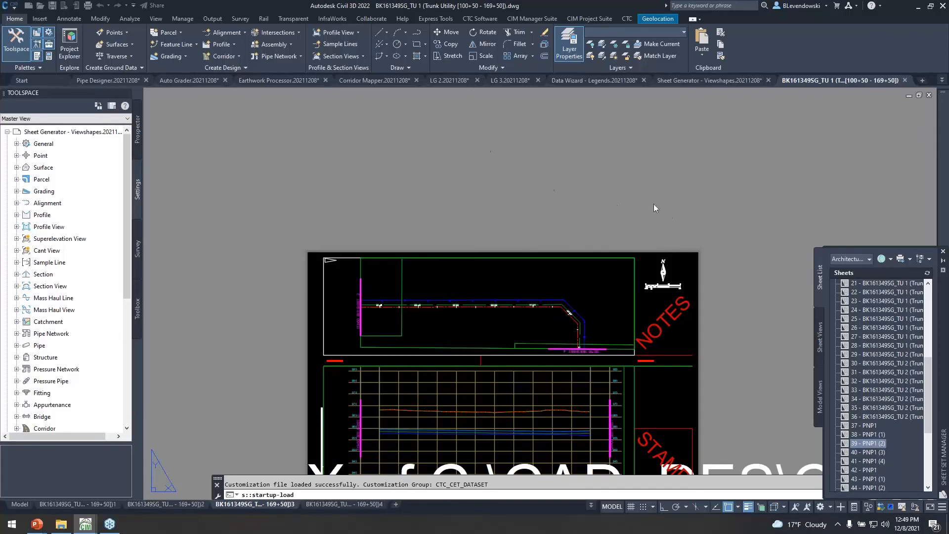
Enter the XR command, then switch to the Civil 3D Template Settings slide and minimize the File Explorer window covering it.
{"action": "type", "text": "xr"}
{"action": "key", "text": "Return"}
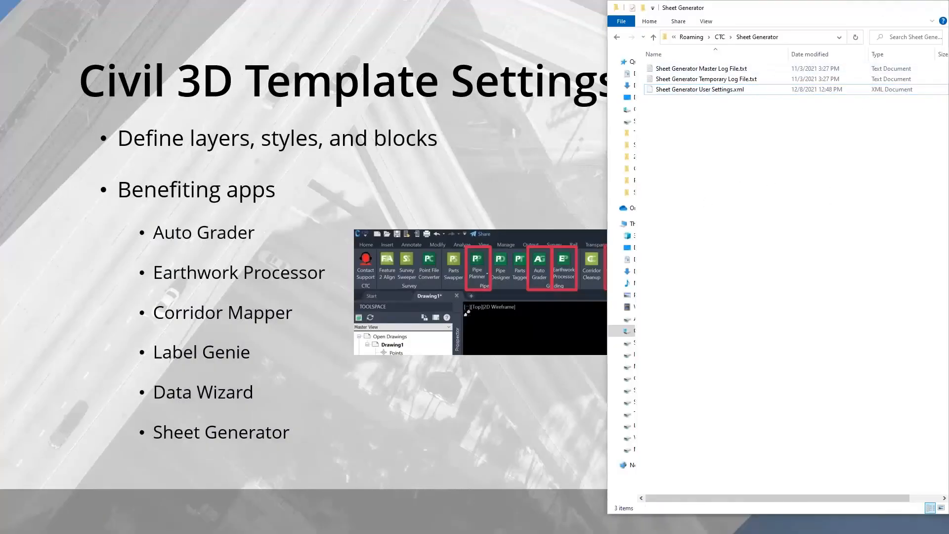
{"action": "left_click", "coordinate": [892, 7]}
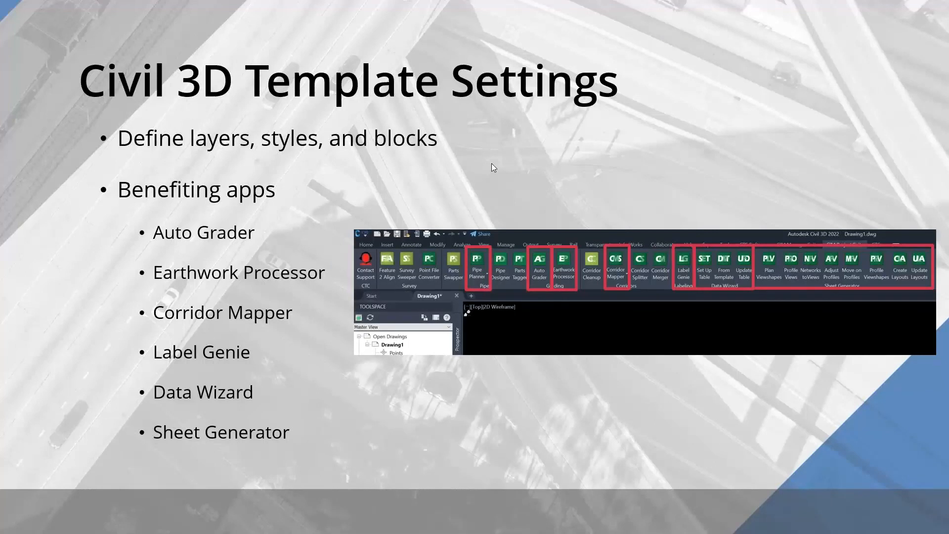